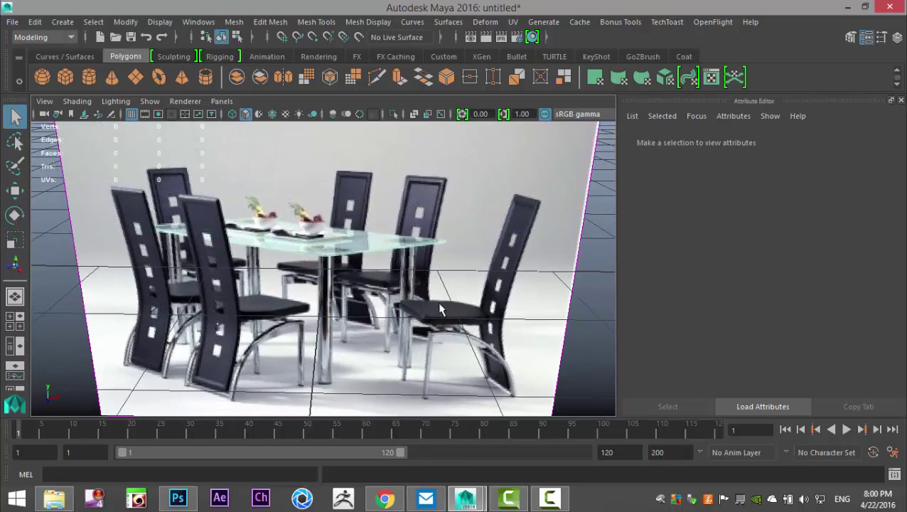
# Create a polygon cylinder and move it forward in front of the dining set reference image
pyautogui.keyDown('alt'); pyautogui.moveTo(423, 329); pyautogui.dragTo(387, 272, button='middle'); pyautogui.keyUp('alt')
pyautogui.scroll(5, 387, 277)
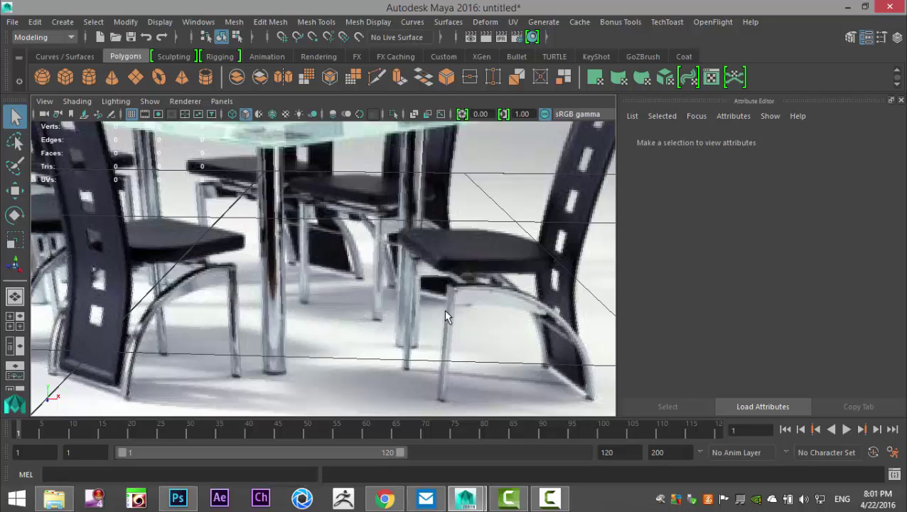
pyautogui.scroll(-5, 491, 259)
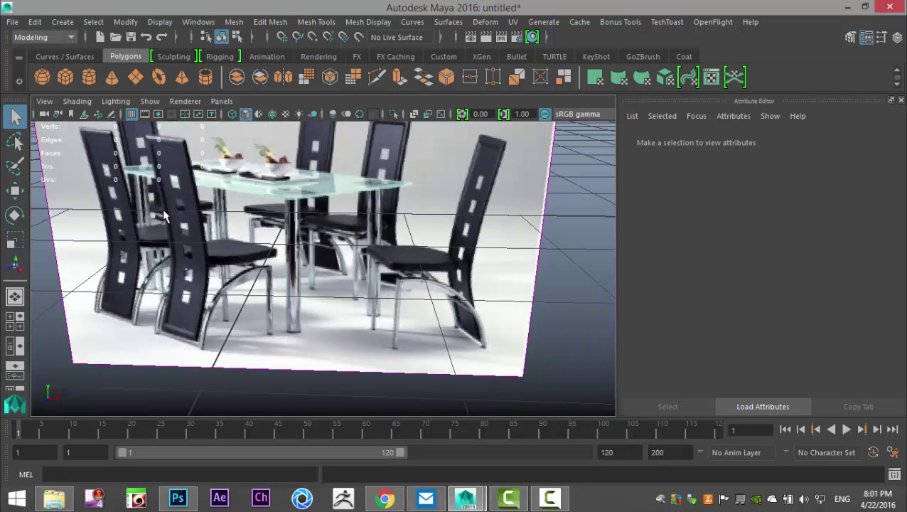
pyautogui.click(89, 77)
pyautogui.keyDown('alt'); pyautogui.moveTo(427, 297); pyautogui.dragTo(406, 317); pyautogui.keyUp('alt')
pyautogui.press('w')
pyautogui.moveTo(328, 301); pyautogui.dragTo(419, 425)
# Set the cylinder's axis subdivisions to 30
pyautogui.keyDown('alt'); pyautogui.moveTo(473, 310); pyautogui.dragTo(509, 266, button='middle'); pyautogui.keyUp('alt')
pyautogui.keyDown('alt'); pyautogui.moveTo(509, 266); pyautogui.dragTo(484, 272); pyautogui.keyUp('alt')
pyautogui.scroll(4, 482, 250)
pyautogui.keyDown('alt'); pyautogui.moveTo(440, 278); pyautogui.dragTo(416, 254, button='middle'); pyautogui.keyUp('alt')
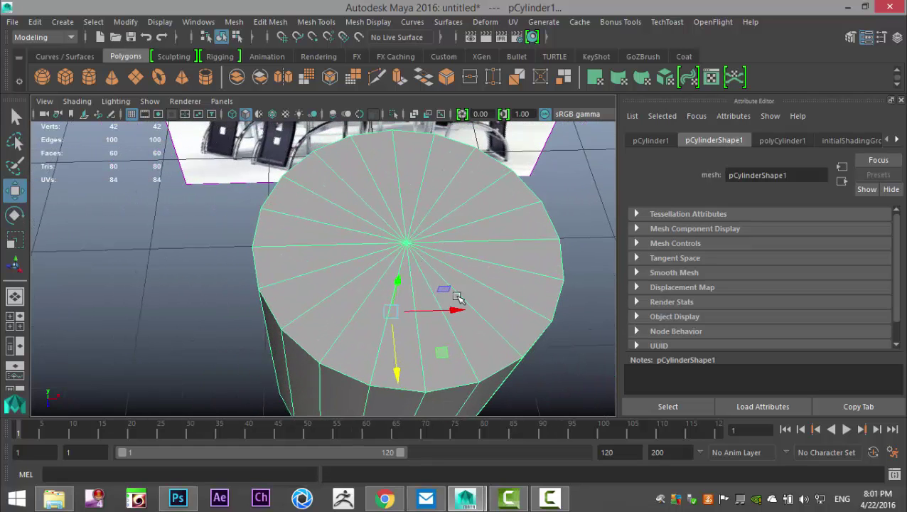
pyautogui.scroll(-5, 433, 311)
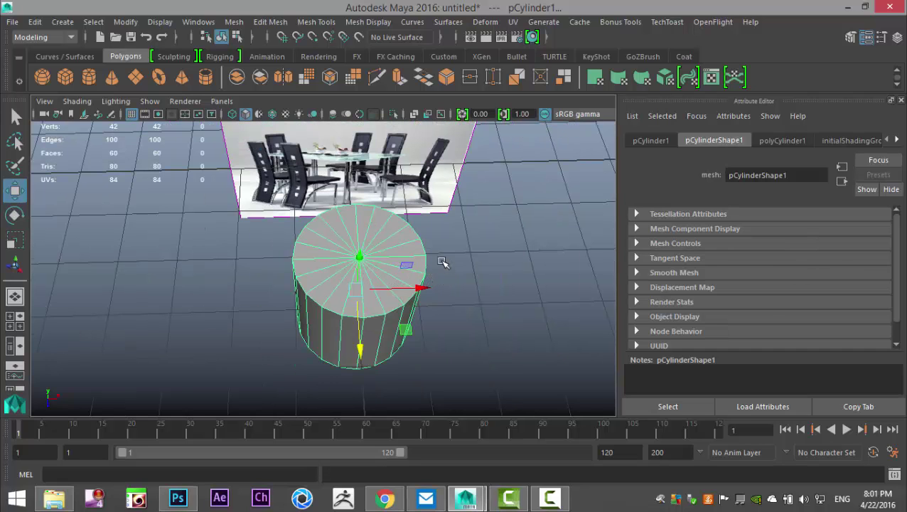
pyautogui.click(779, 141)
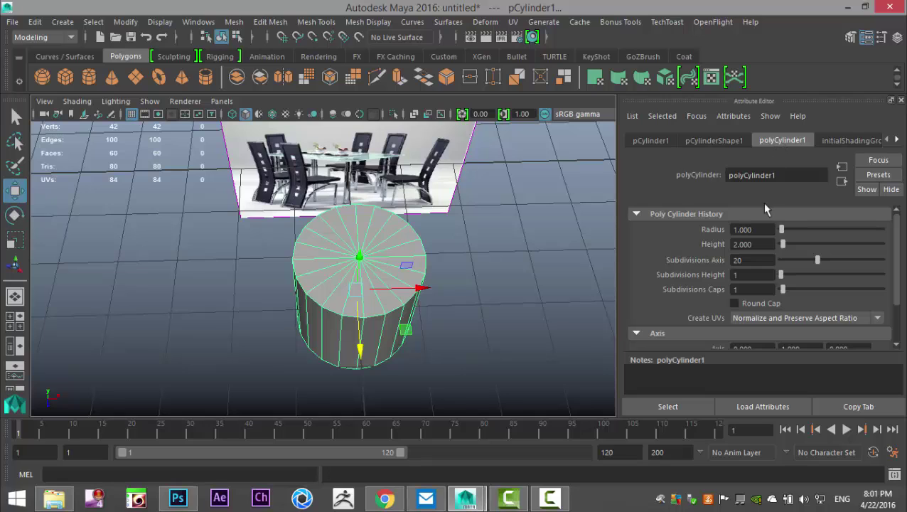
pyautogui.click(754, 261)
pyautogui.press('Return')
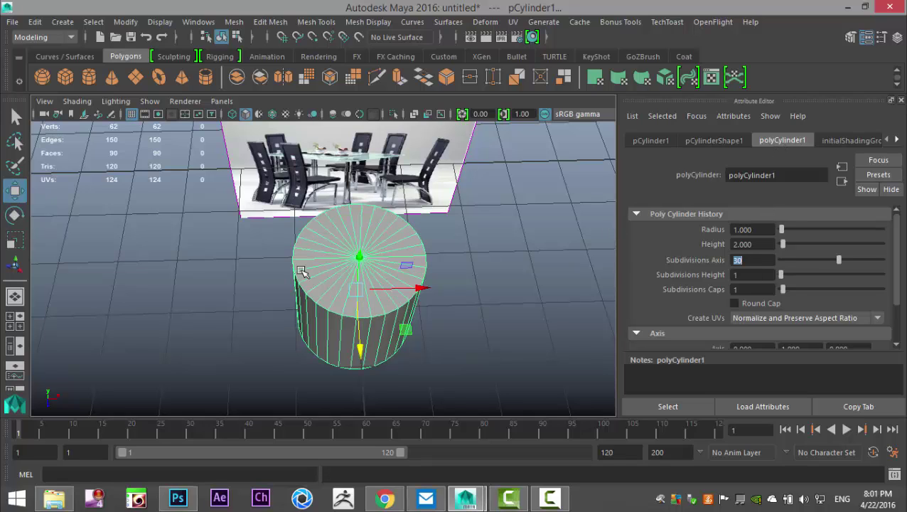
# In the top view, delete all faces of the cylinder's front half, leaving a half cylinder
pyautogui.click(14, 320)
pyautogui.press('space')
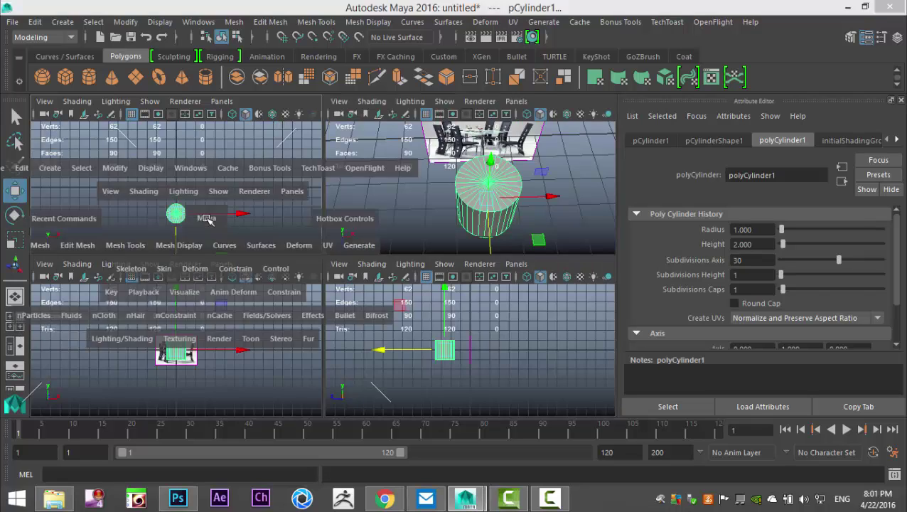
pyautogui.press('f')
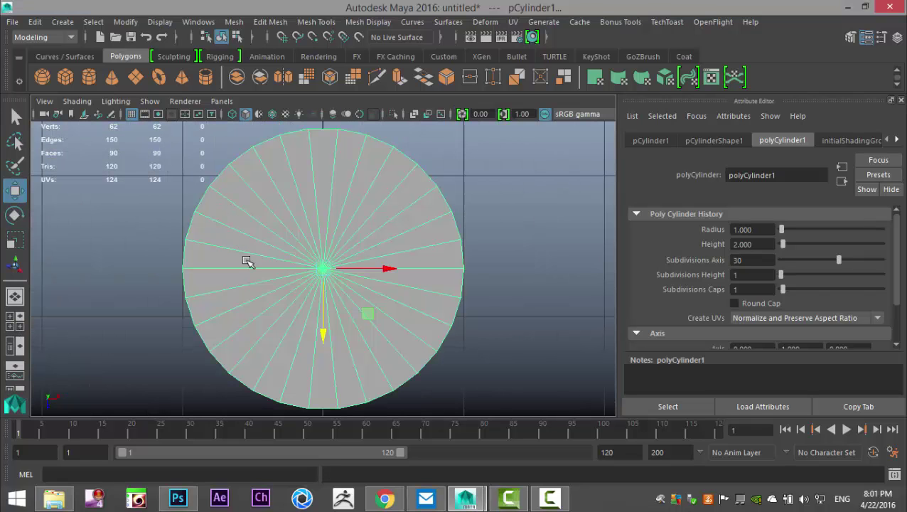
pyautogui.rightClick(273, 178)
pyautogui.click(273, 168)
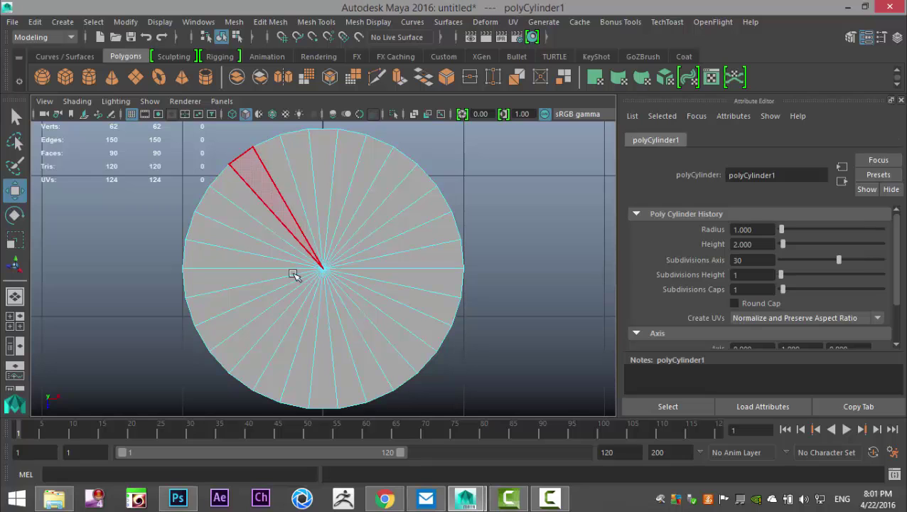
pyautogui.moveTo(117, 276); pyautogui.dragTo(554, 434)
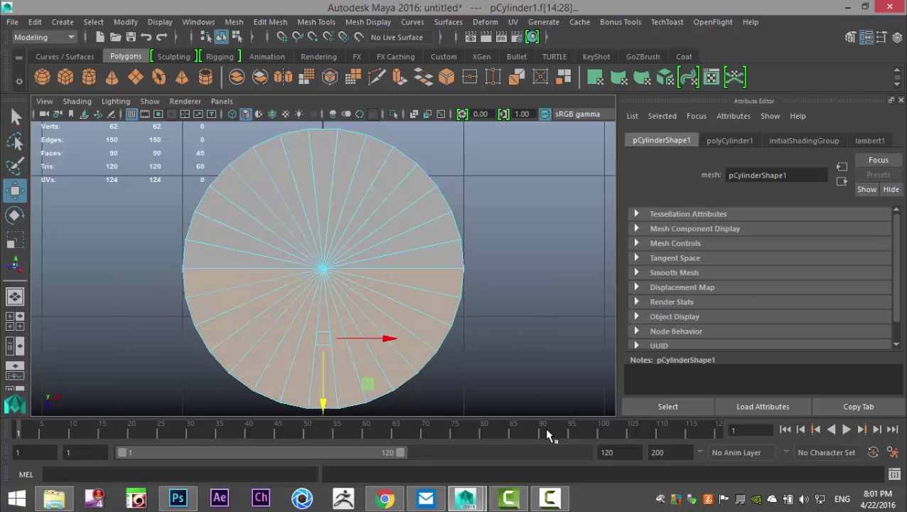
pyautogui.press('Delete')
# Scale the half cylinder down along its height to make a thin, seat-like slab
pyautogui.click(15, 316)
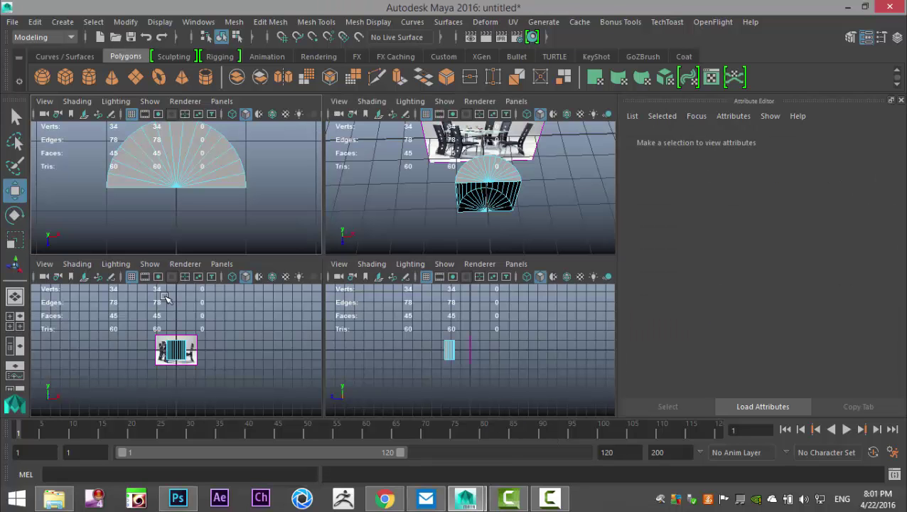
pyautogui.press('space')
pyautogui.keyDown('alt'); pyautogui.moveTo(460, 259); pyautogui.dragTo(359, 255); pyautogui.keyUp('alt')
pyautogui.moveTo(309, 128); pyautogui.dragTo(357, 105, button='right')
pyautogui.click(324, 177)
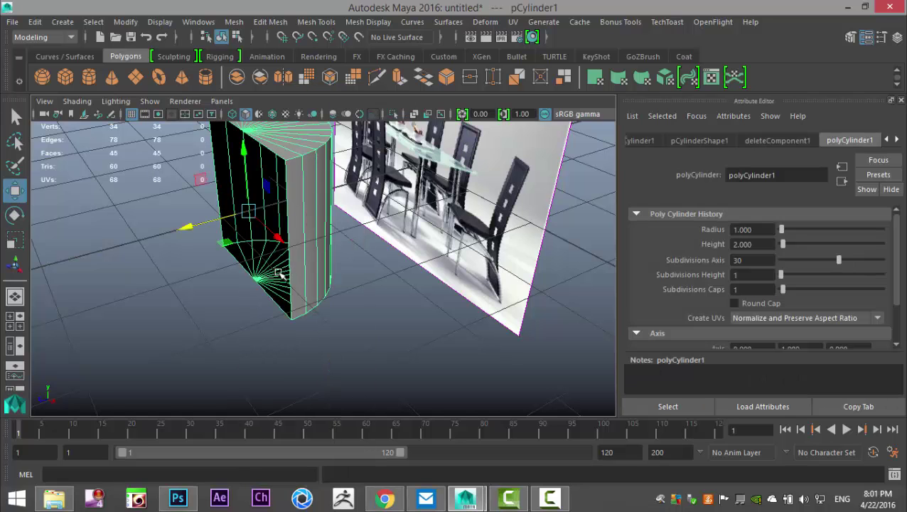
pyautogui.press('r')
pyautogui.scroll(-3, 271, 276)
pyautogui.moveTo(268, 172); pyautogui.dragTo(275, 223)
# Select the open border edges on the slab's flat side and move them forward to lengthen the seat
pyautogui.scroll(3, 311, 261)
pyautogui.keyDown('alt'); pyautogui.moveTo(310, 300); pyautogui.dragTo(348, 301); pyautogui.keyUp('alt')
pyautogui.moveTo(346, 128); pyautogui.dragTo(353, 95, button='right')
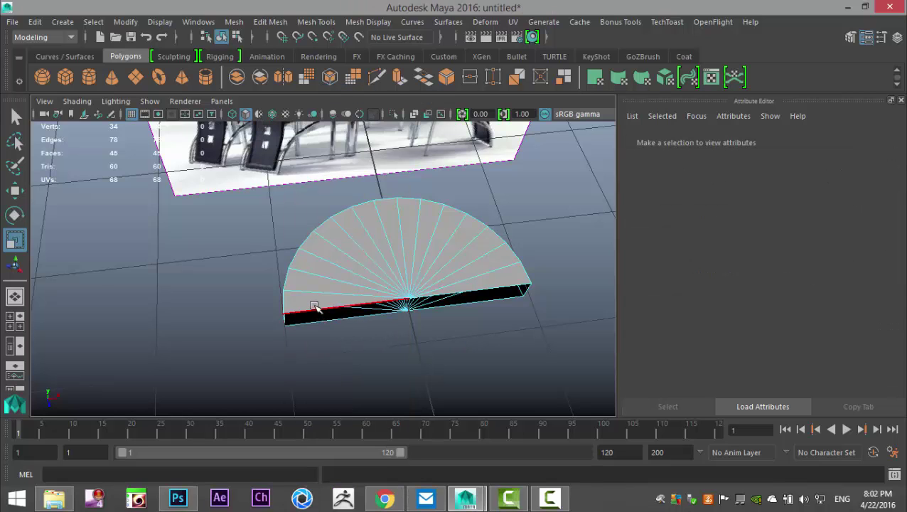
pyautogui.click(317, 308)
pyautogui.doubleClick(316, 307)
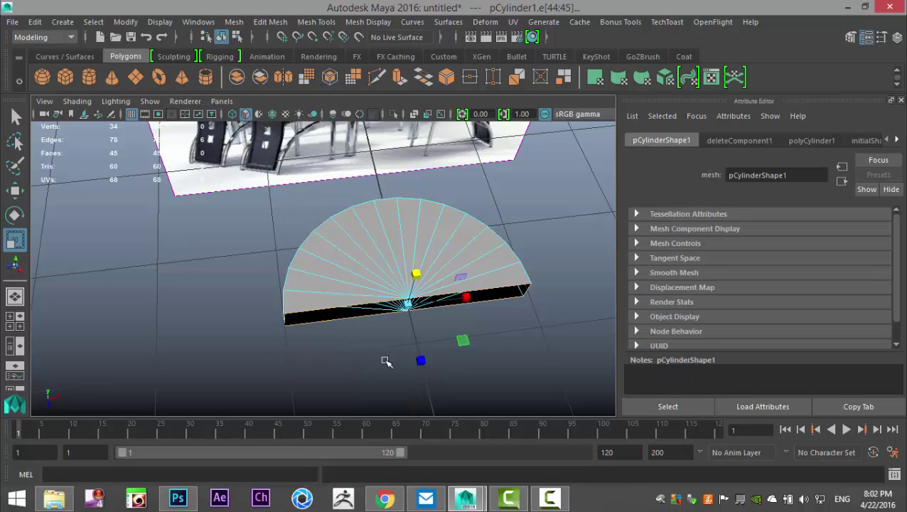
pyautogui.press('w')
pyautogui.moveTo(423, 368); pyautogui.dragTo(470, 395)
pyautogui.keyDown('alt'); pyautogui.moveTo(469, 395); pyautogui.dragTo(316, 325, button='right'); pyautogui.keyUp('alt')
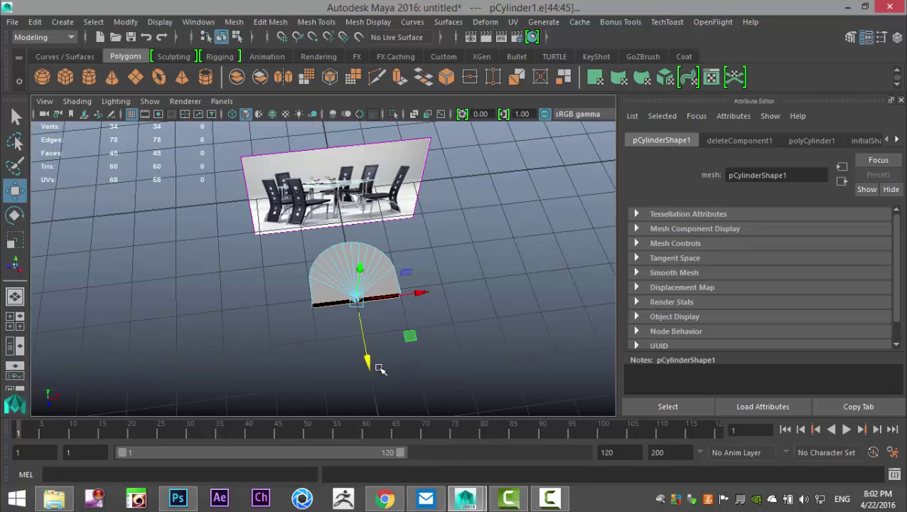
pyautogui.moveTo(368, 364); pyautogui.dragTo(379, 385)
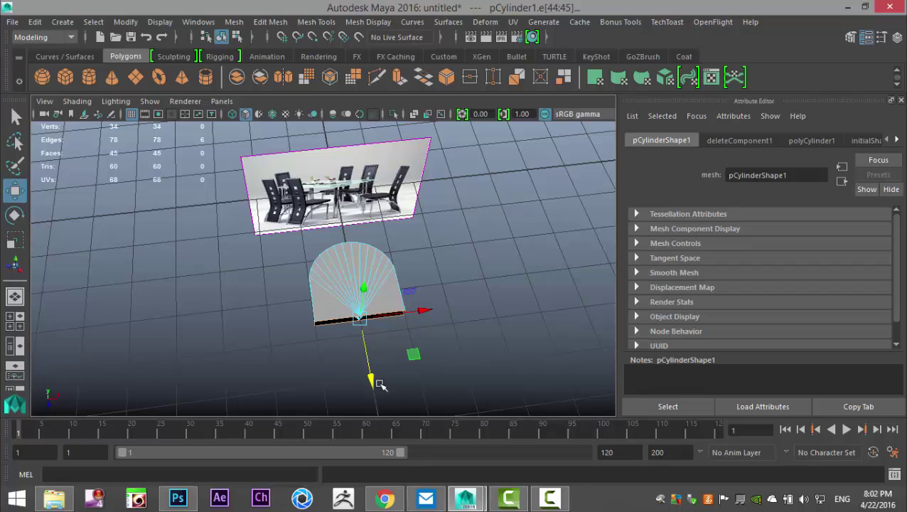
# Close the open front side of the seat with Fill Hole and clear the selection
pyautogui.click(270, 23)
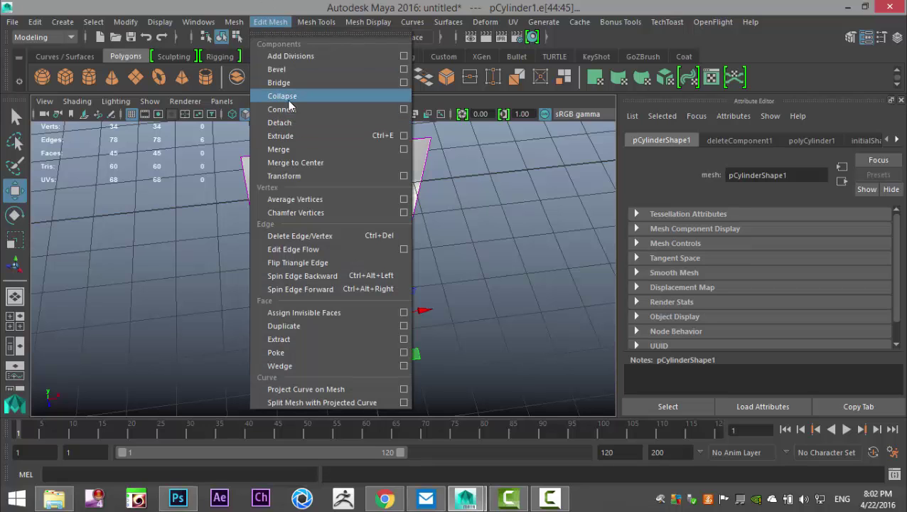
pyautogui.moveTo(304, 26)
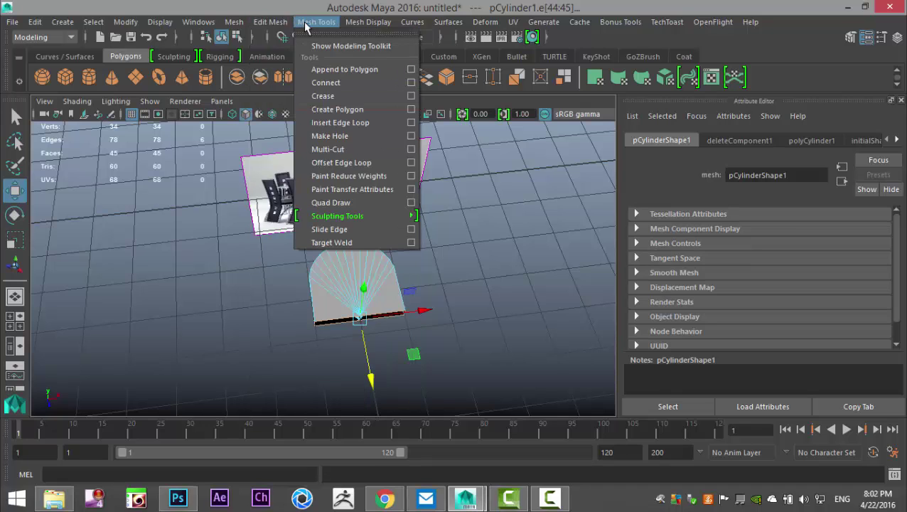
pyautogui.moveTo(241, 26)
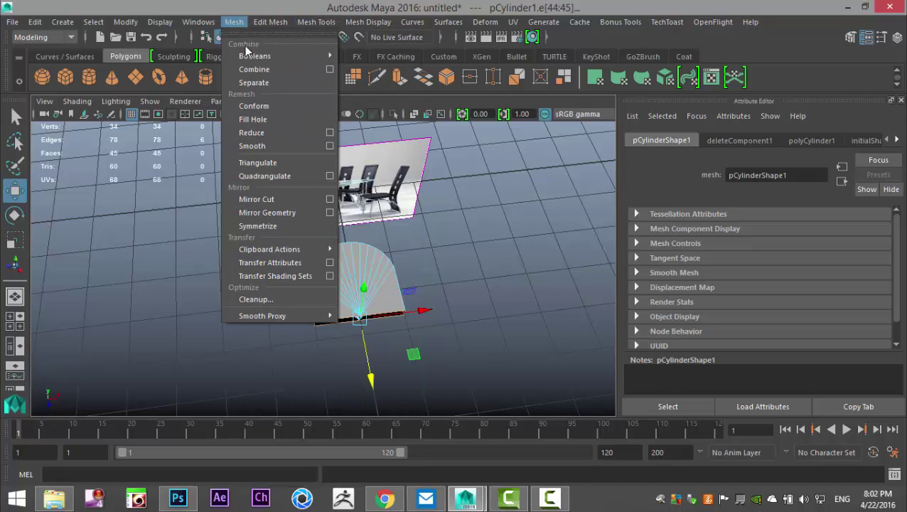
pyautogui.click(266, 120)
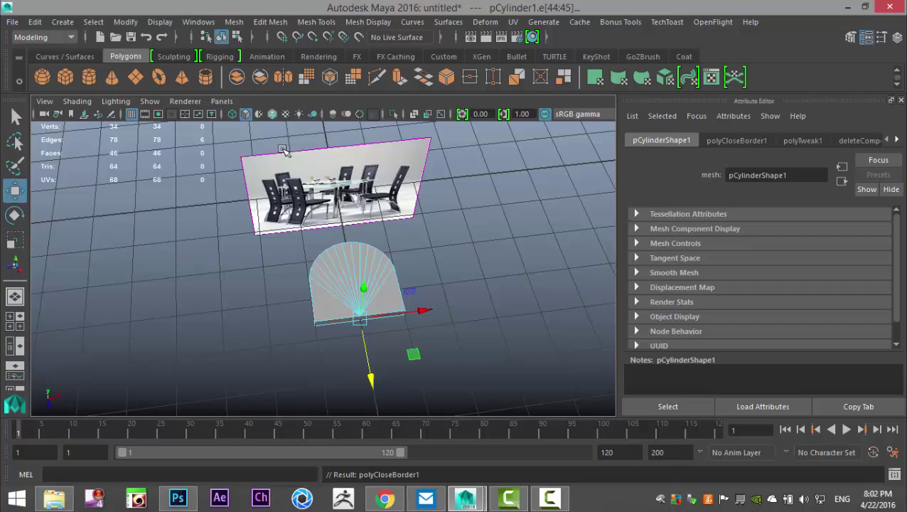
pyautogui.click(491, 284)
# In the top view, delete all the radial edges on the seat's upper and lower caps
pyautogui.scroll(5, 480, 292)
pyautogui.keyDown('alt'); pyautogui.moveTo(462, 289); pyautogui.dragTo(453, 270); pyautogui.keyUp('alt')
pyautogui.keyDown('alt'); pyautogui.moveTo(453, 270); pyautogui.dragTo(471, 282, button='middle'); pyautogui.keyUp('alt')
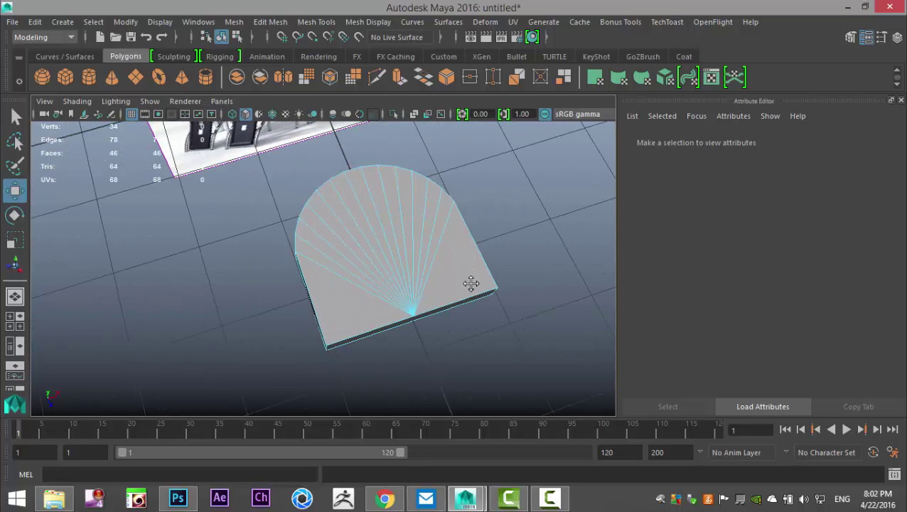
pyautogui.click(15, 318)
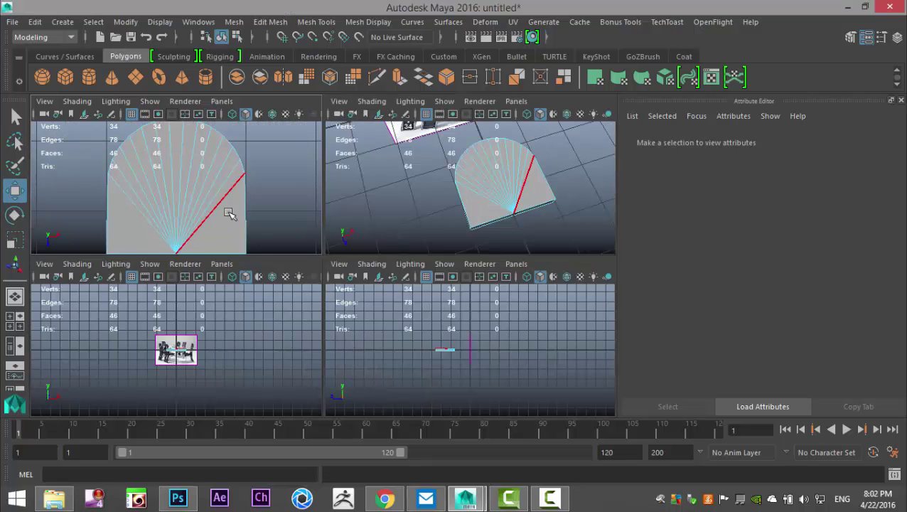
pyautogui.press('space')
pyautogui.keyDown('alt'); pyautogui.moveTo(461, 310); pyautogui.dragTo(486, 291, button='middle'); pyautogui.keyUp('alt')
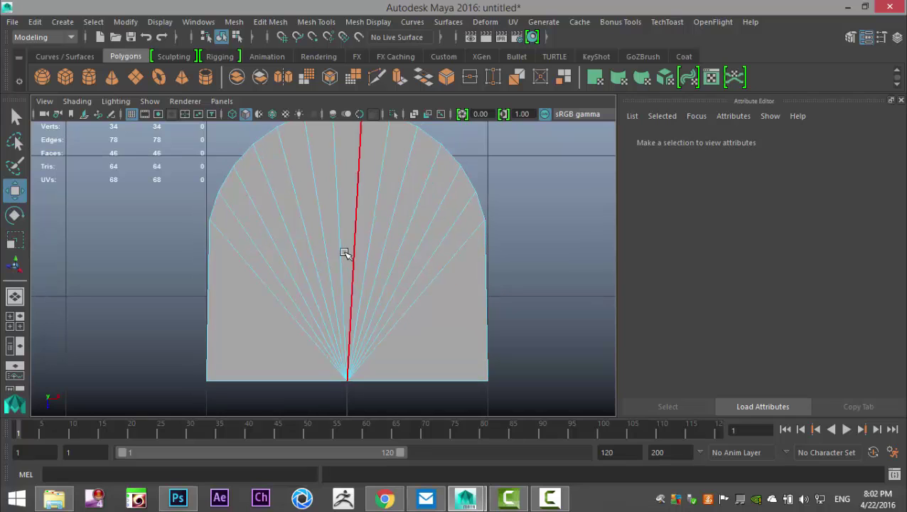
pyautogui.moveTo(344, 253); pyautogui.dragTo(342, 100, button='right')
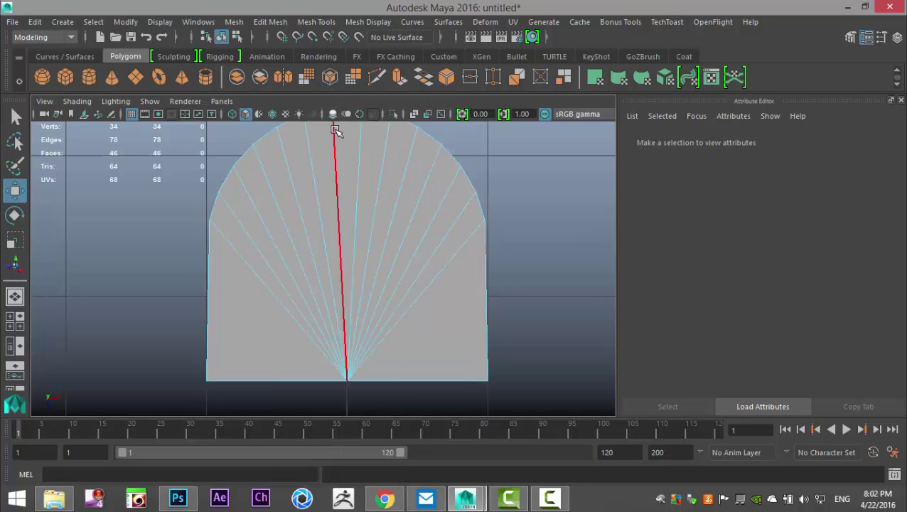
pyautogui.moveTo(248, 320)
pyautogui.mouseDown()
pyautogui.moveTo(420, 349)
pyautogui.moveTo(461, 346)
pyautogui.mouseUp()
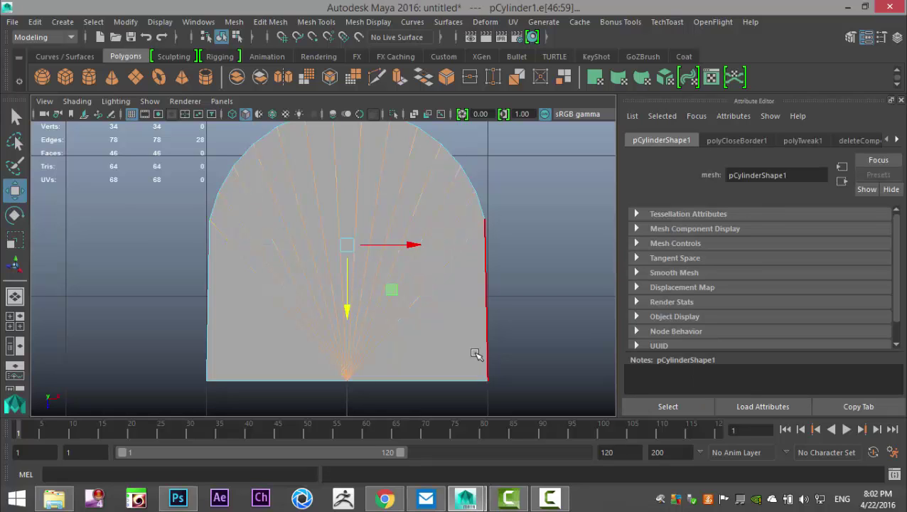
pyautogui.press('Delete')
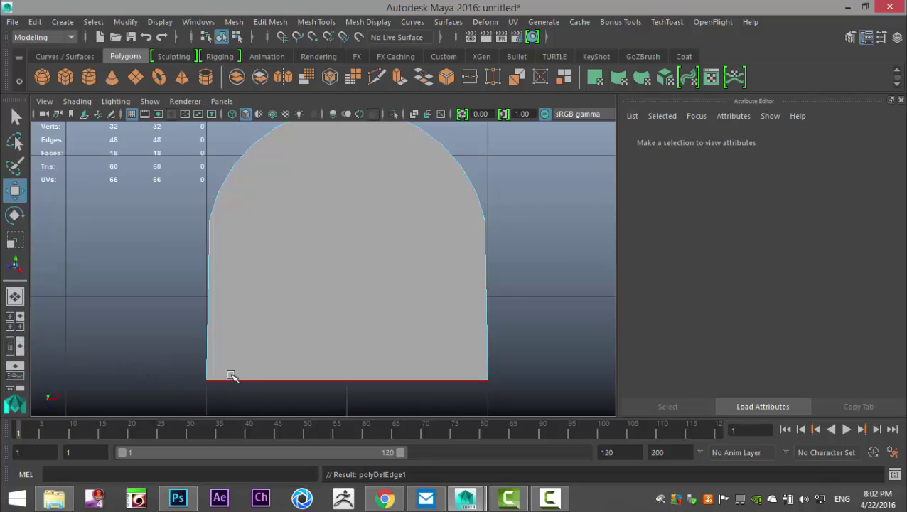
# In the perspective view, select the top face of the seat slab
pyautogui.click(14, 321)
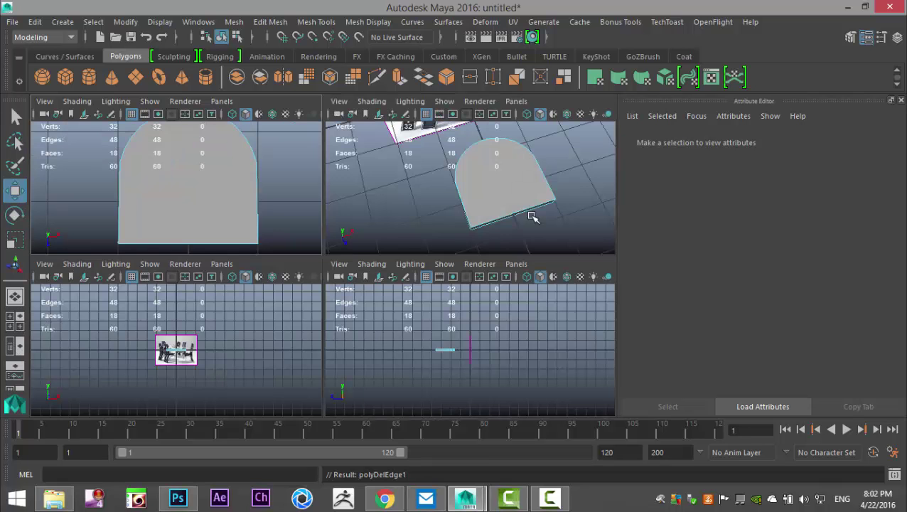
pyautogui.press('space')
pyautogui.scroll(3, 498, 283)
pyautogui.keyDown('alt'); pyautogui.moveTo(480, 294); pyautogui.dragTo(434, 255); pyautogui.keyUp('alt')
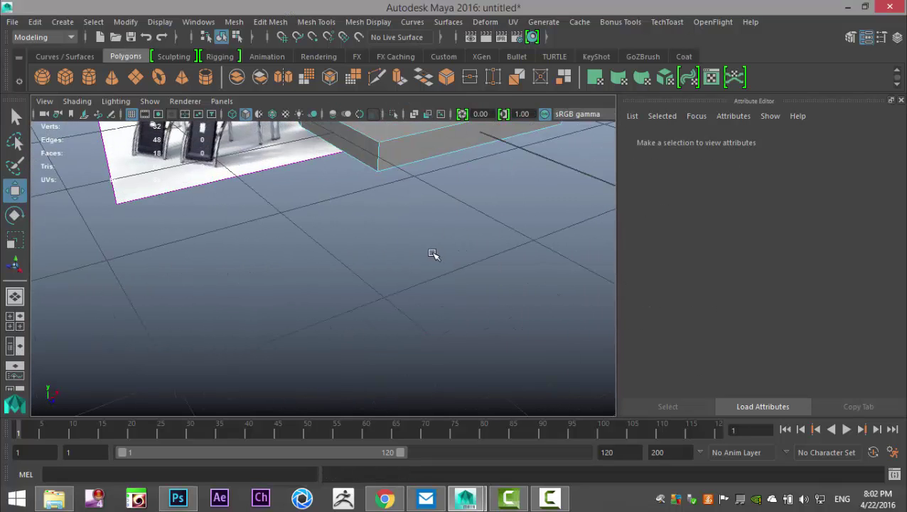
pyautogui.keyDown('alt'); pyautogui.moveTo(433, 255); pyautogui.dragTo(397, 330, button='middle'); pyautogui.keyUp('alt')
pyautogui.keyDown('alt'); pyautogui.moveTo(397, 330); pyautogui.dragTo(399, 297); pyautogui.keyUp('alt')
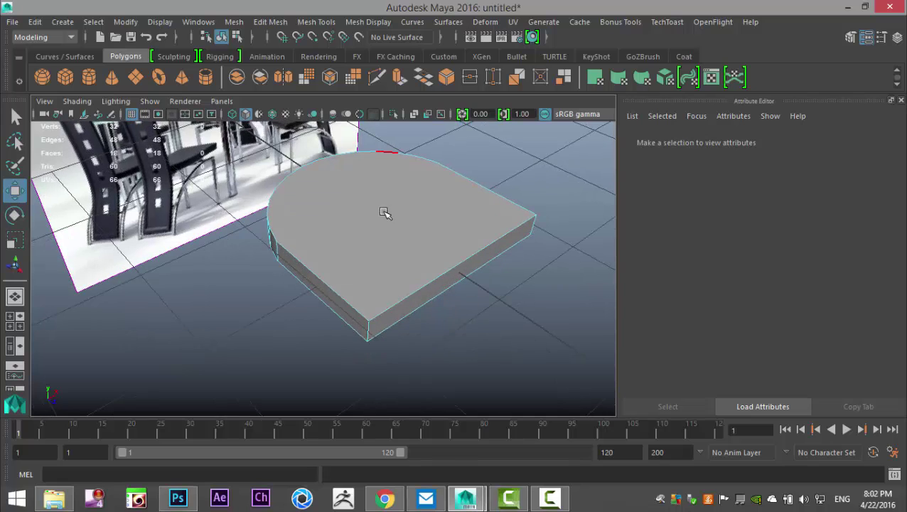
pyautogui.rightClick(384, 211)
pyautogui.moveTo(385, 211); pyautogui.dragTo(446, 110, button='right')
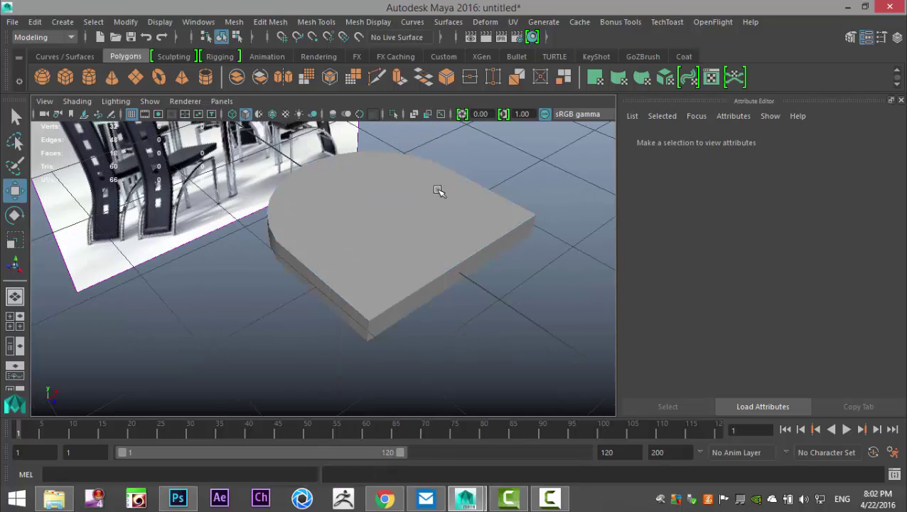
pyautogui.moveTo(424, 206)
pyautogui.mouseDown(button='right')
pyautogui.moveTo(422, 196)
pyautogui.moveTo(415, 205)
pyautogui.mouseUp(button='right')
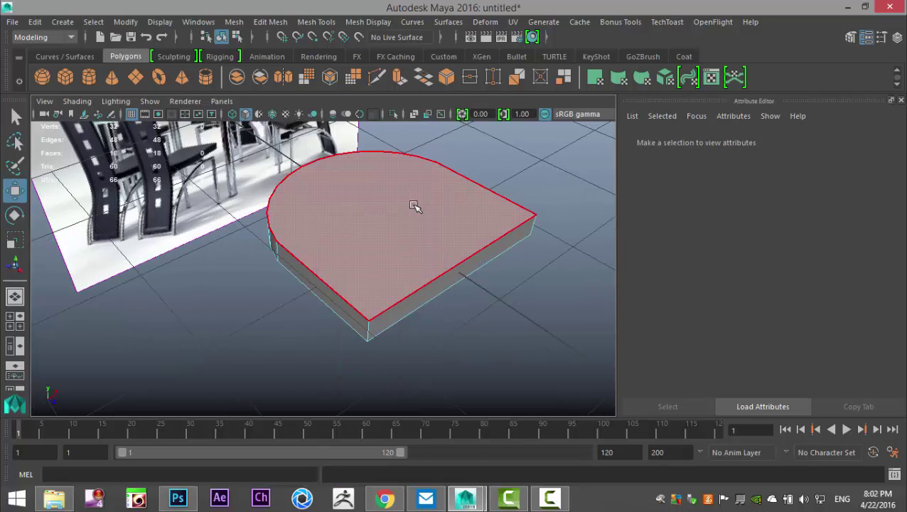
pyautogui.click(415, 205)
# Insert two evenly spaced edge loops around the seat's side wall, using Insert Edge Loop with the multiple edge loops option
pyautogui.scroll(2, 416, 214)
pyautogui.keyDown('alt'); pyautogui.moveTo(349, 231); pyautogui.dragTo(430, 221); pyautogui.keyUp('alt')
pyautogui.keyDown('alt'); pyautogui.moveTo(430, 221); pyautogui.dragTo(380, 331, button='middle'); pyautogui.keyUp('alt')
pyautogui.keyDown('alt'); pyautogui.moveTo(433, 305); pyautogui.dragTo(275, 321); pyautogui.keyUp('alt')
pyautogui.keyDown('alt'); pyautogui.moveTo(284, 320); pyautogui.dragTo(320, 303, button='middle'); pyautogui.keyUp('alt')
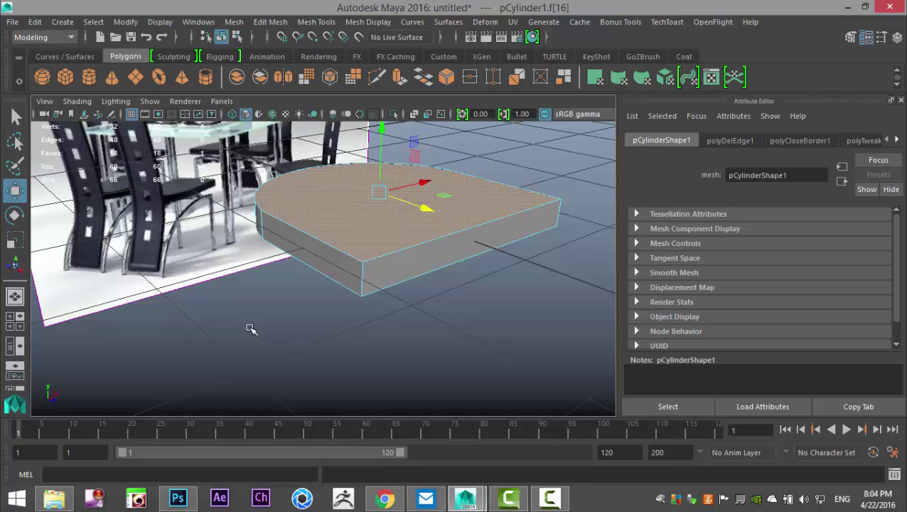
pyautogui.keyDown('alt'); pyautogui.moveTo(370, 298); pyautogui.dragTo(345, 277); pyautogui.keyUp('alt')
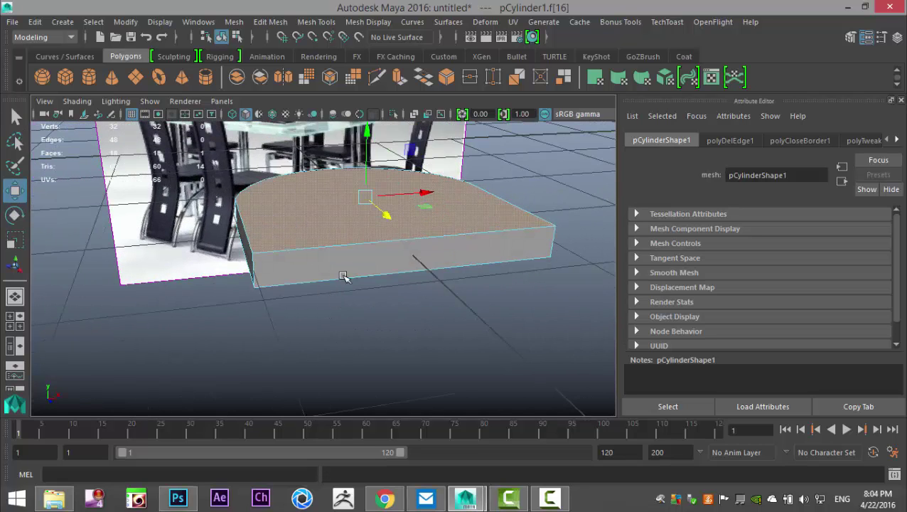
pyautogui.click(316, 22)
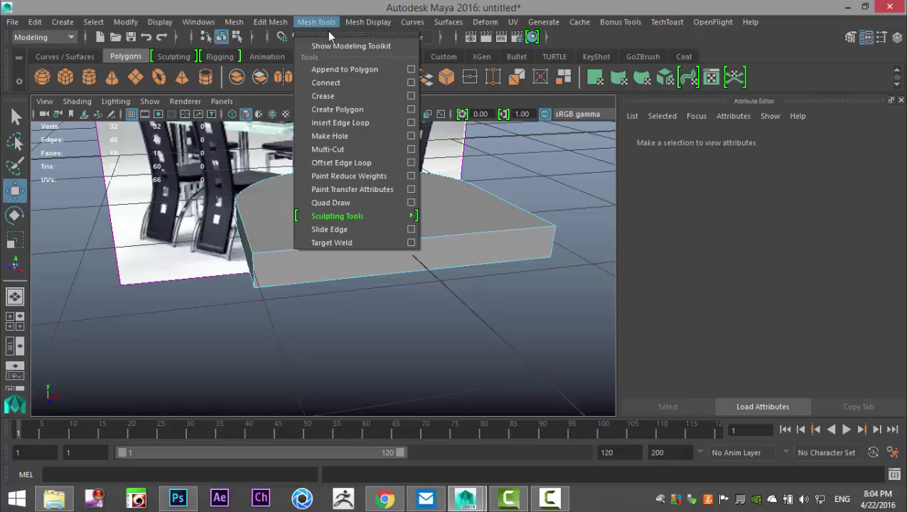
pyautogui.click(411, 123)
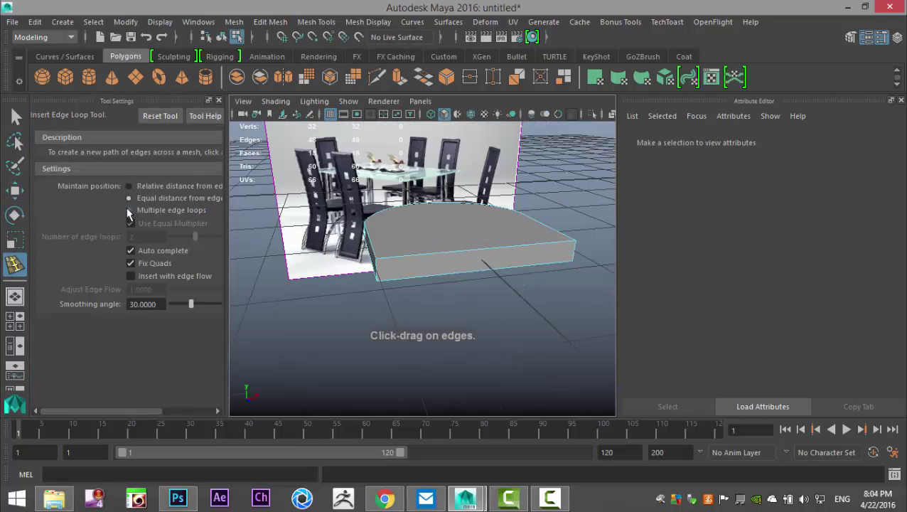
pyautogui.click(128, 210)
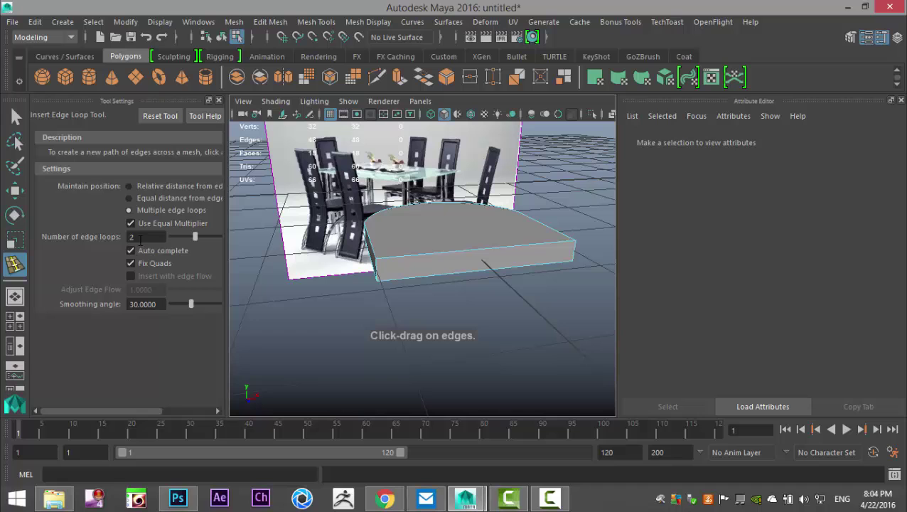
pyautogui.click(380, 274)
pyautogui.scroll(-5, 448, 288)
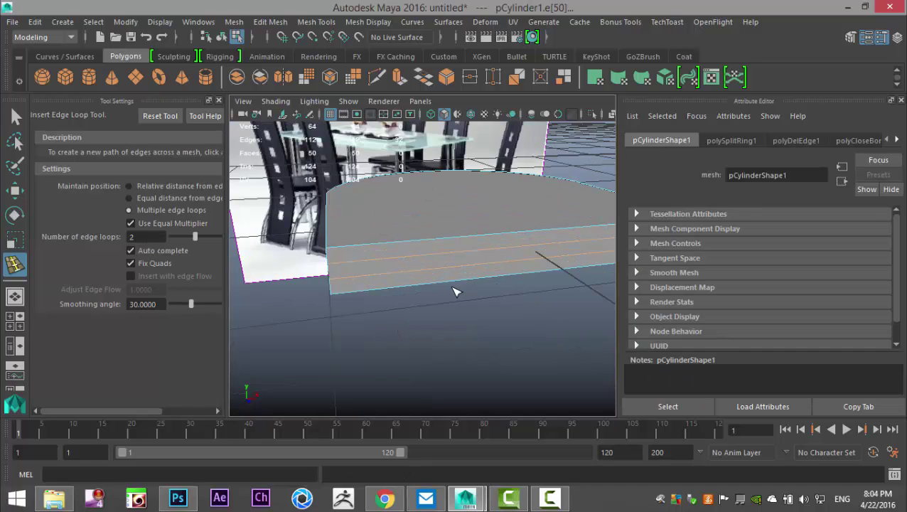
# Scale the two side-wall loops apart vertically until they lie close to the seat's upper and lower rims
pyautogui.press('r')
pyautogui.scroll(3, 438, 256)
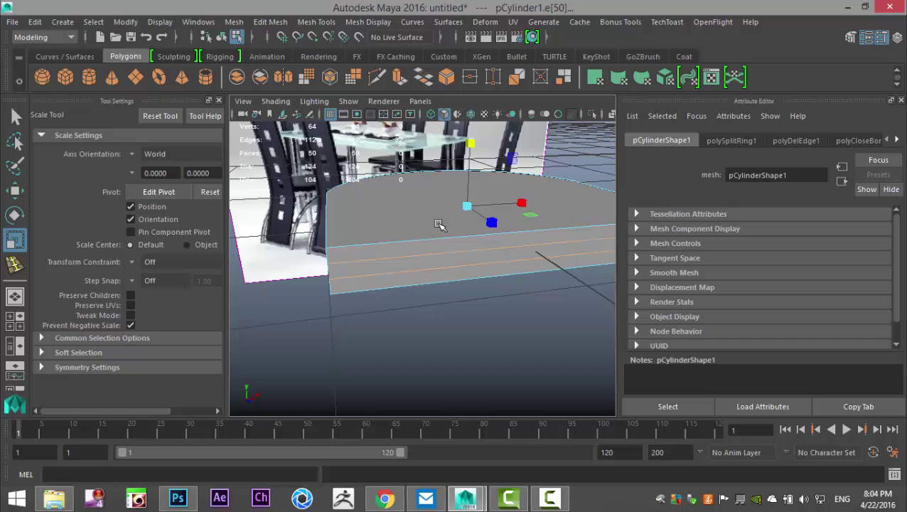
pyautogui.moveTo(471, 144); pyautogui.dragTo(497, 45)
pyautogui.click(436, 357)
# Check the whole seat in smooth preview and return it to the unsmoothed display
pyautogui.moveTo(421, 208); pyautogui.dragTo(474, 110, button='right')
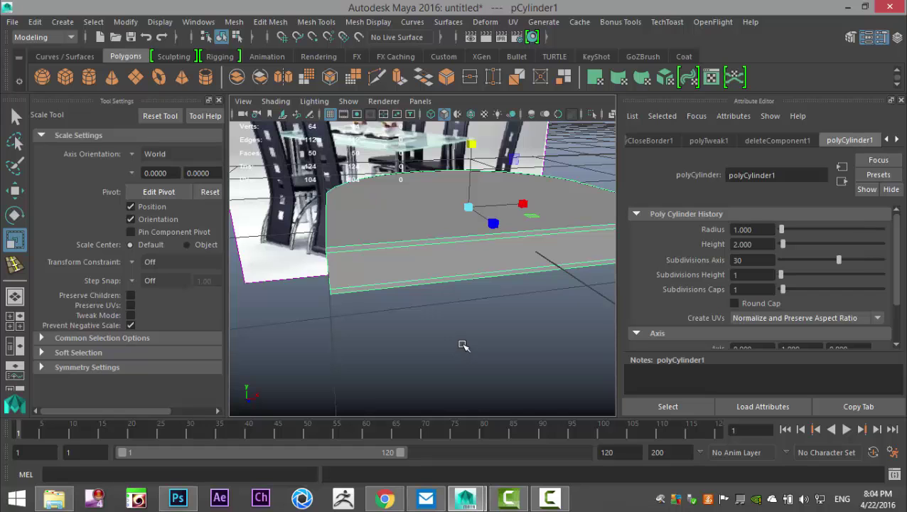
pyautogui.press('3')
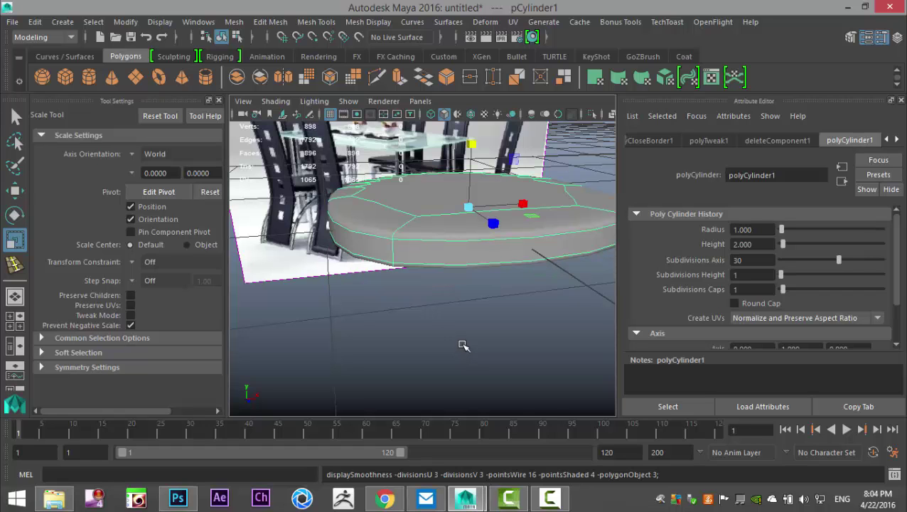
pyautogui.press('1')
# Extrude the seat's top and bottom faces together and scale them slightly inward, leaving a narrow border along the outline
pyautogui.keyDown('alt'); pyautogui.moveTo(425, 346); pyautogui.dragTo(394, 349); pyautogui.keyUp('alt')
pyautogui.keyDown('alt'); pyautogui.moveTo(395, 348); pyautogui.dragTo(384, 340, button='middle'); pyautogui.keyUp('alt')
pyautogui.moveTo(365, 210); pyautogui.dragTo(365, 165, button='right')
pyautogui.click(395, 258)
pyautogui.keyDown('alt'); pyautogui.moveTo(401, 314); pyautogui.dragTo(412, 244, button='right'); pyautogui.keyUp('alt')
pyautogui.keyDown('shift'); pyautogui.click(391, 214); pyautogui.keyUp('shift')
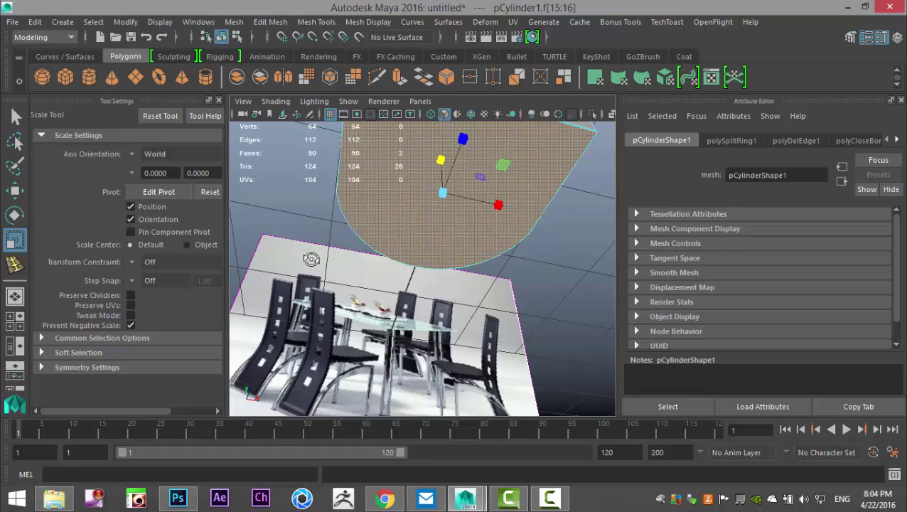
pyautogui.press('f')
pyautogui.click(271, 22)
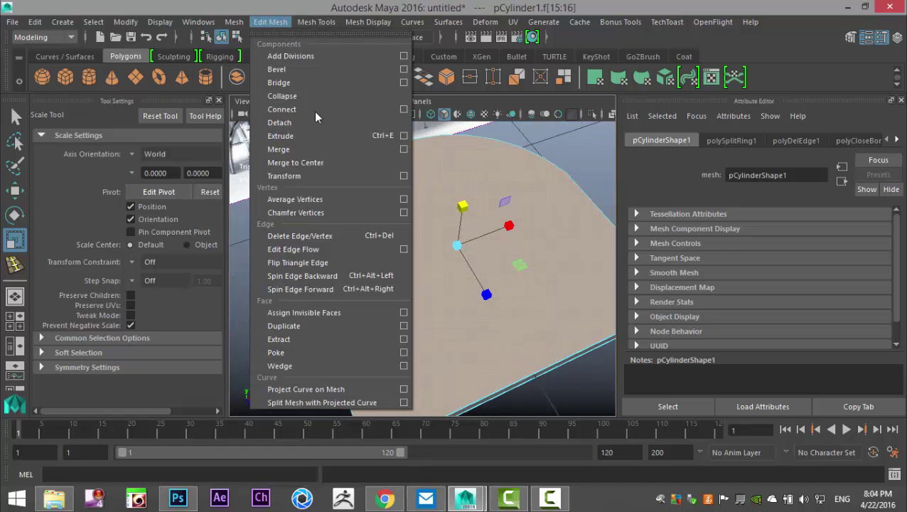
pyautogui.click(301, 137)
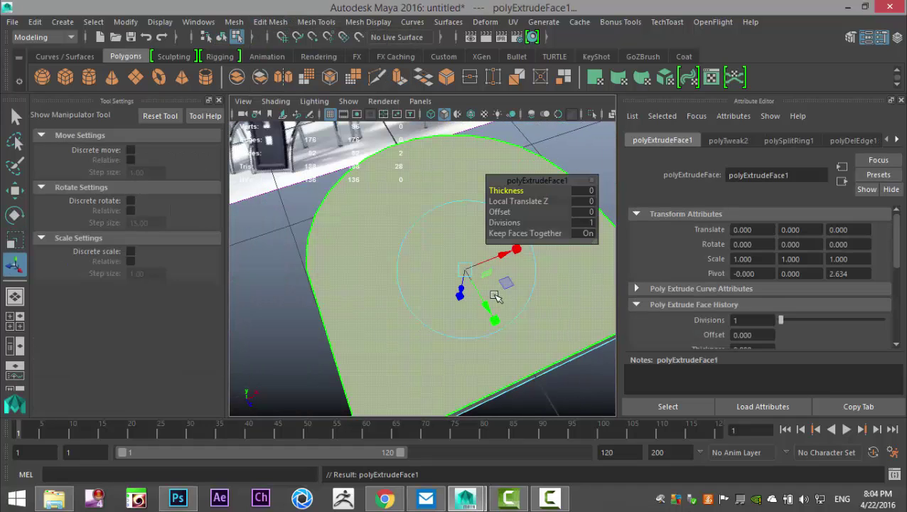
pyautogui.press('r')
pyautogui.moveTo(458, 247); pyautogui.dragTo(453, 244)
pyautogui.click(268, 334)
# Check the smoothed shape of the seat with its new borders and return to the unsmoothed mesh
pyautogui.moveTo(354, 128); pyautogui.dragTo(420, 109, button='right')
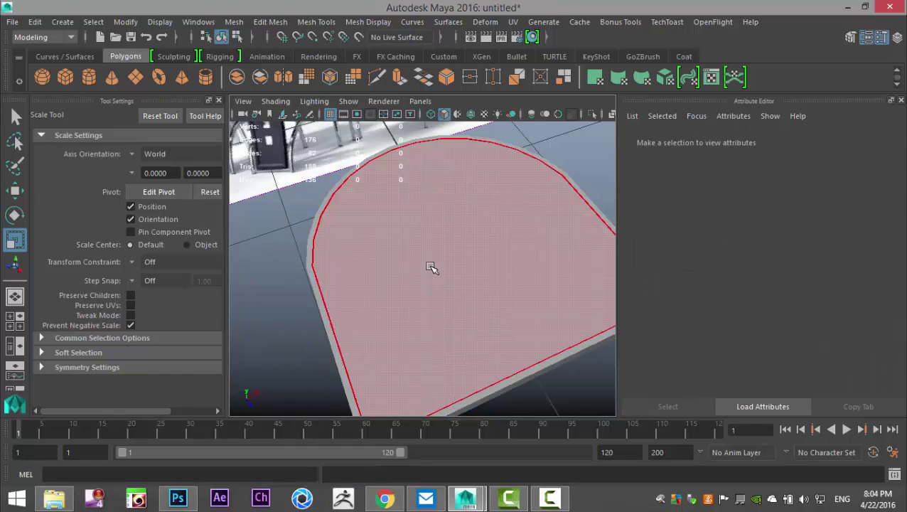
pyautogui.press('3')
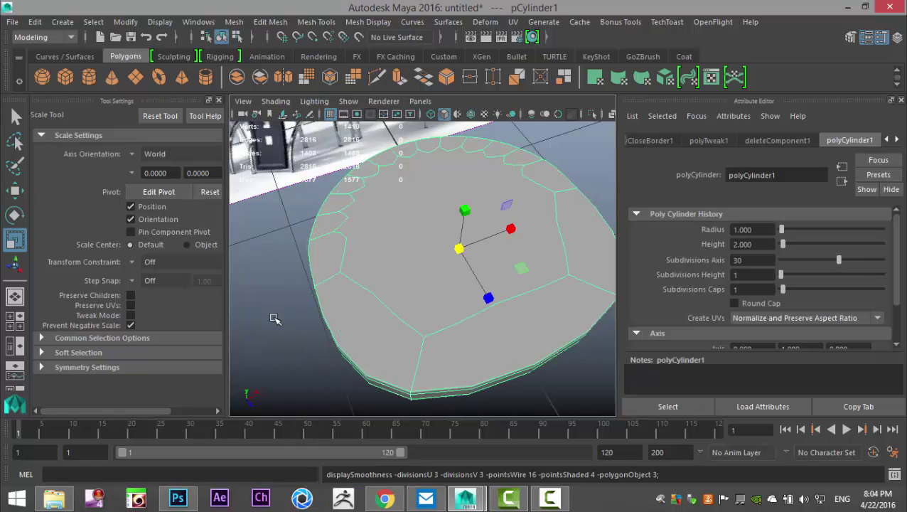
pyautogui.keyDown('alt'); pyautogui.moveTo(340, 312); pyautogui.dragTo(306, 305); pyautogui.keyUp('alt')
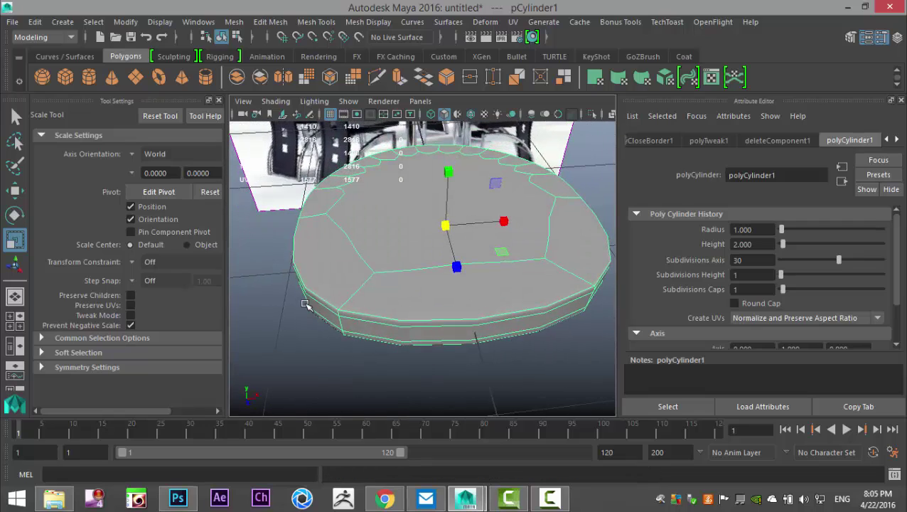
pyautogui.press('1')
# Insert two edge loops across the seat's width and scale them apart sideways until they sit near the side corners
pyautogui.moveTo(377, 316)
pyautogui.keyDown('alt'); pyautogui.mouseDown()
pyautogui.moveTo(364, 229)
pyautogui.moveTo(370, 197)
pyautogui.moveTo(380, 308)
pyautogui.moveTo(385, 299)
pyautogui.mouseUp(); pyautogui.keyUp('alt')
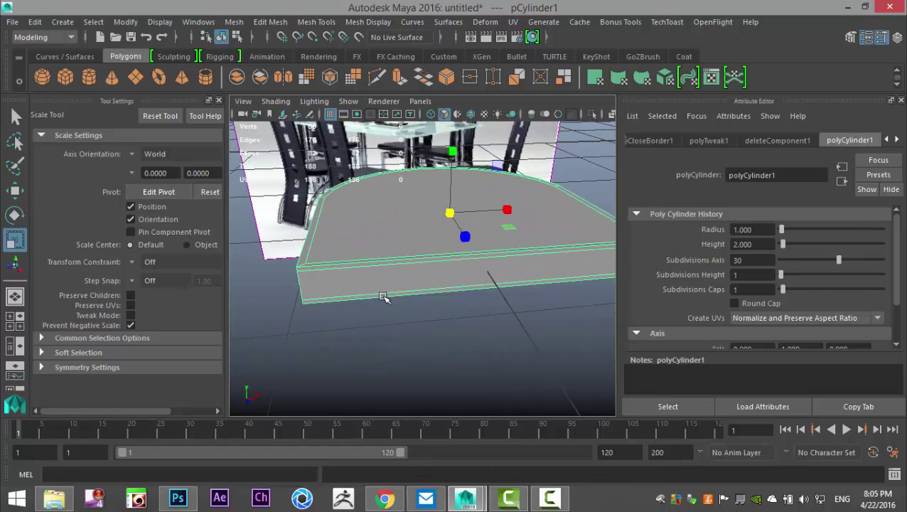
pyautogui.click(316, 22)
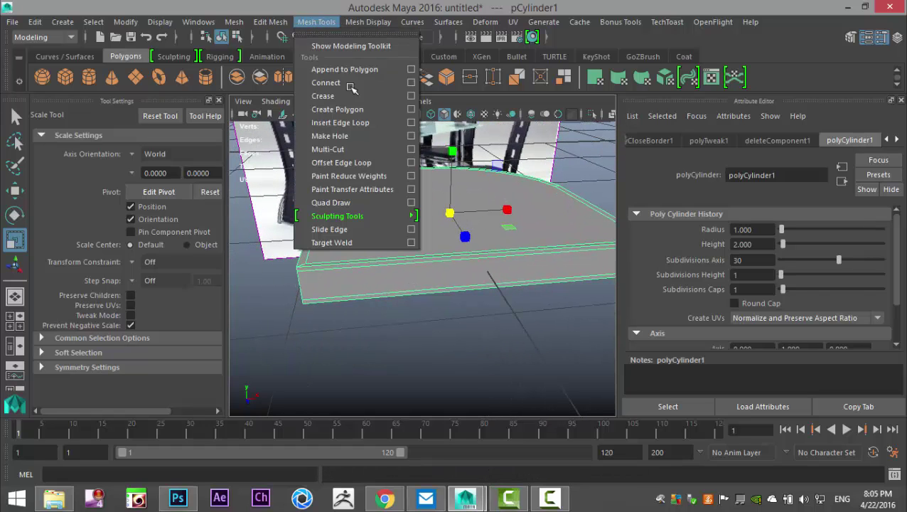
pyautogui.click(341, 122)
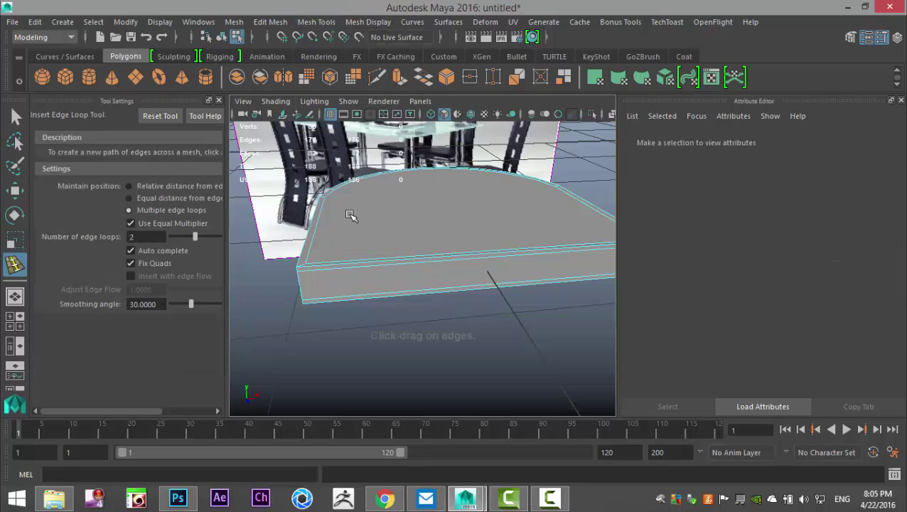
pyautogui.click(314, 267)
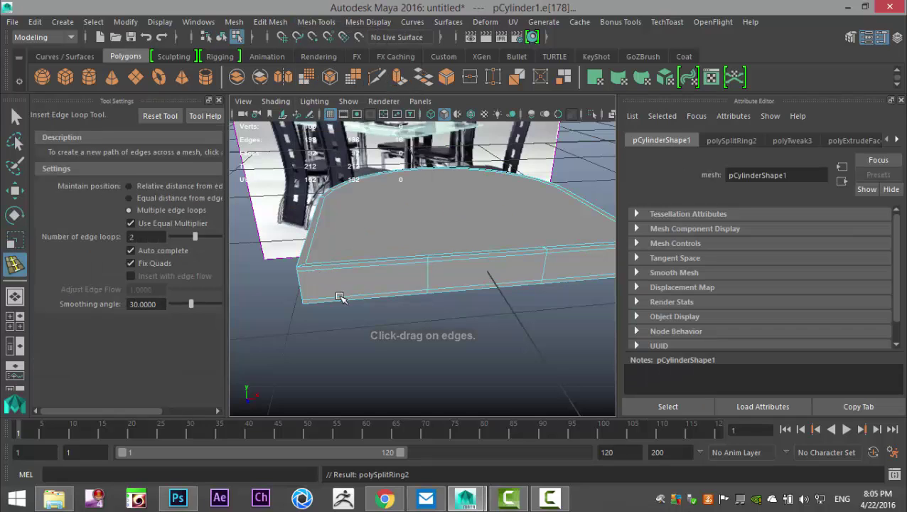
pyautogui.press('r')
pyautogui.moveTo(545, 269); pyautogui.dragTo(642, 257)
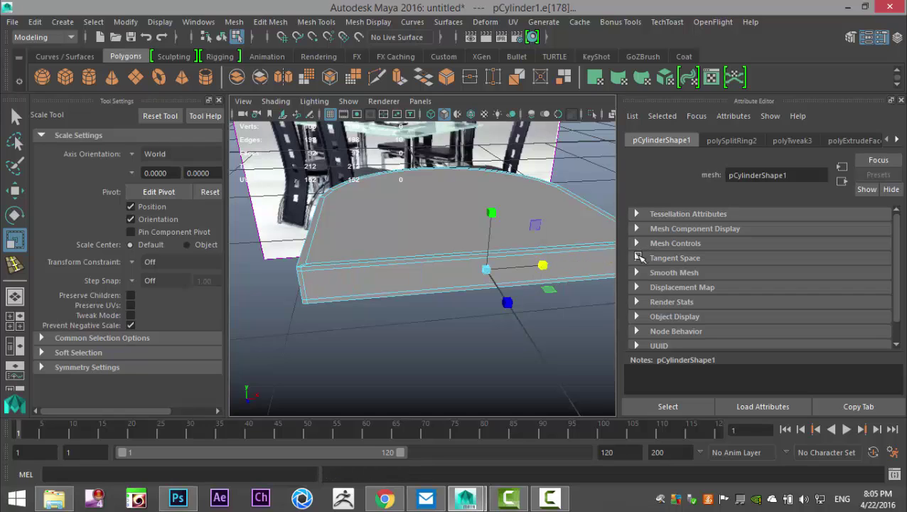
pyautogui.click(369, 279)
# Return the seat to object mode, display it in smooth preview and clear the selection
pyautogui.press('q')
pyautogui.moveTo(334, 282); pyautogui.dragTo(398, 108, button='right')
pyautogui.click(425, 234)
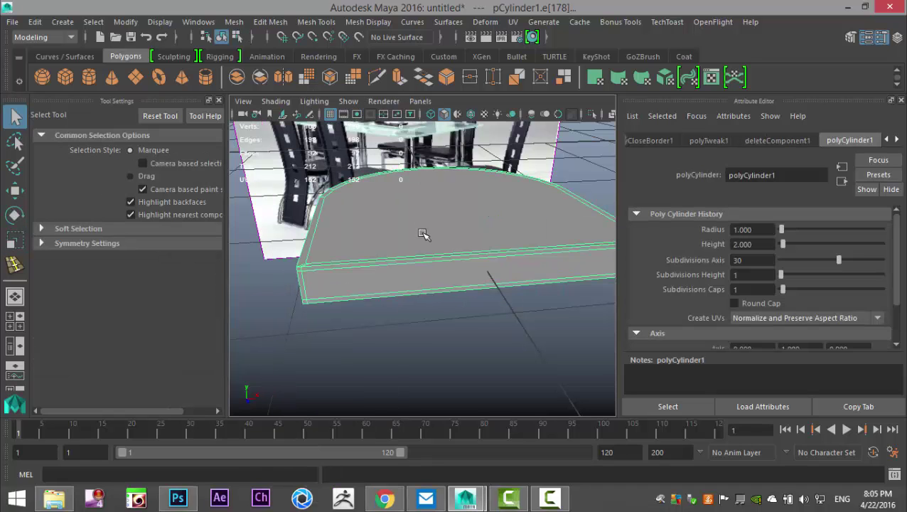
pyautogui.press('3')
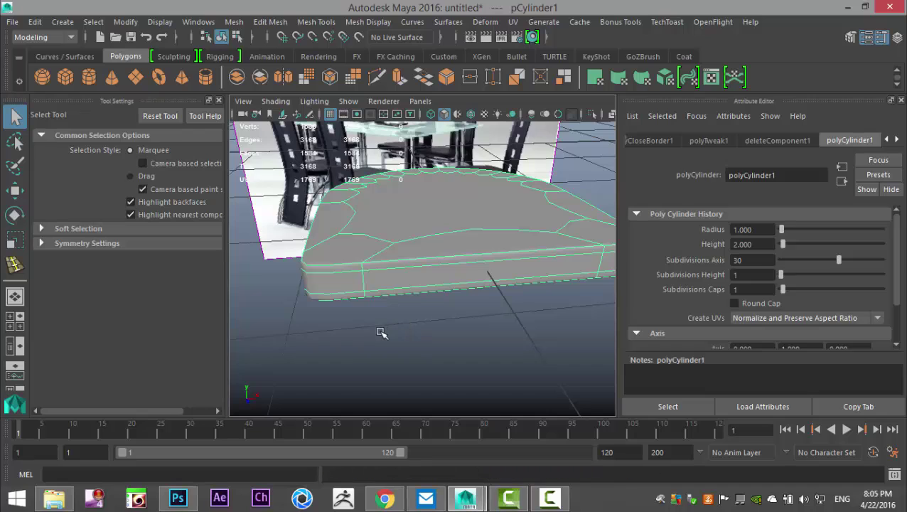
pyautogui.click(380, 332)
# Examine the shape of the chair's metal legs and curved supports up close in the reference image
pyautogui.scroll(-5, 382, 333)
pyautogui.scroll(3, 383, 329)
pyautogui.keyDown('alt'); pyautogui.moveTo(384, 325); pyautogui.dragTo(320, 308); pyautogui.keyUp('alt')
pyautogui.keyDown('alt'); pyautogui.moveTo(320, 308); pyautogui.dragTo(440, 325, button='right'); pyautogui.keyUp('alt')
pyautogui.scroll(5, 436, 322)
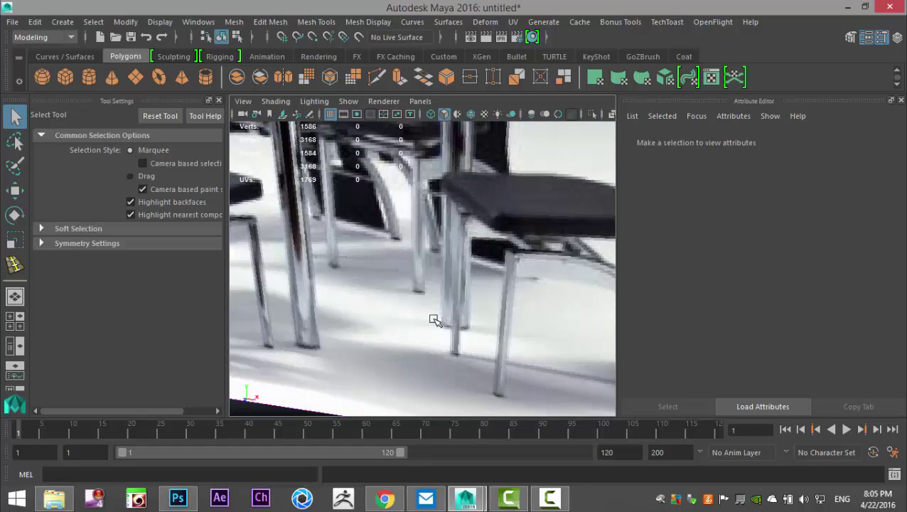
pyautogui.keyDown('alt'); pyautogui.moveTo(457, 285); pyautogui.dragTo(371, 251, button='middle'); pyautogui.keyUp('alt')
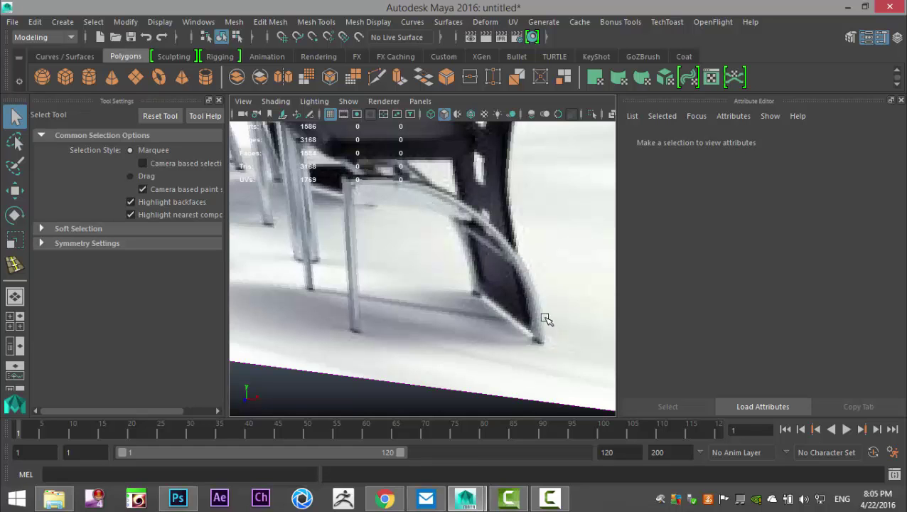
pyautogui.scroll(-10, 531, 302)
pyautogui.keyDown('alt'); pyautogui.moveTo(458, 318); pyautogui.dragTo(393, 345); pyautogui.keyUp('alt')
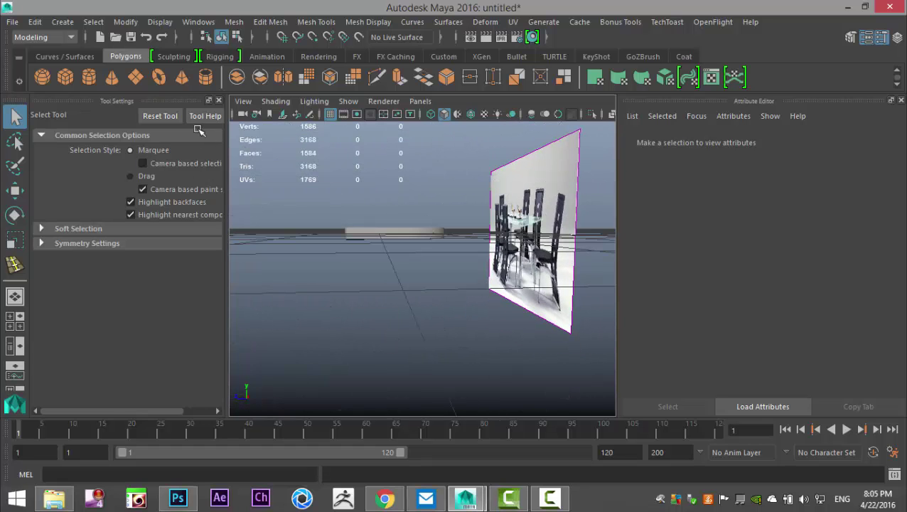
# Create a polygon pipe and rotate it a quarter turn so its round opening faces sideways
pyautogui.click(206, 78)
pyautogui.keyDown('alt'); pyautogui.moveTo(392, 256); pyautogui.dragTo(392, 311); pyautogui.keyUp('alt')
pyautogui.press('e')
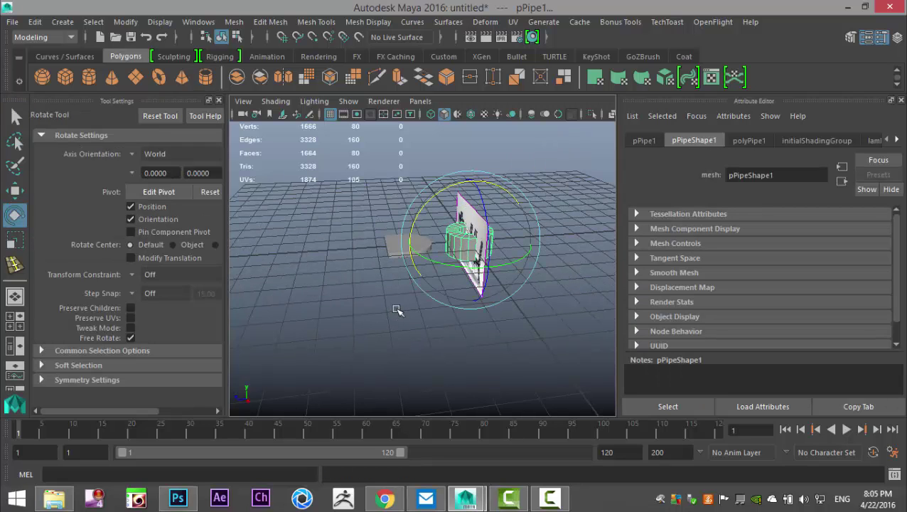
pyautogui.press('j')
pyautogui.moveTo(430, 202)
pyautogui.mouseDown()
pyautogui.moveTo(402, 279)
pyautogui.moveTo(453, 269)
pyautogui.moveTo(501, 279)
pyautogui.moveTo(502, 291)
pyautogui.mouseUp()
pyautogui.press('j')
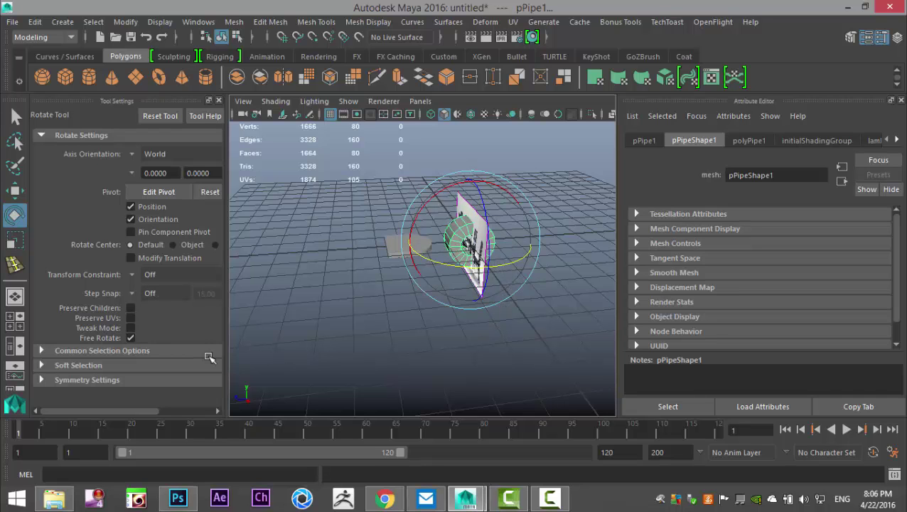
# Frame the pipe in the side view and set its thickness to 0.1
pyautogui.click(14, 320)
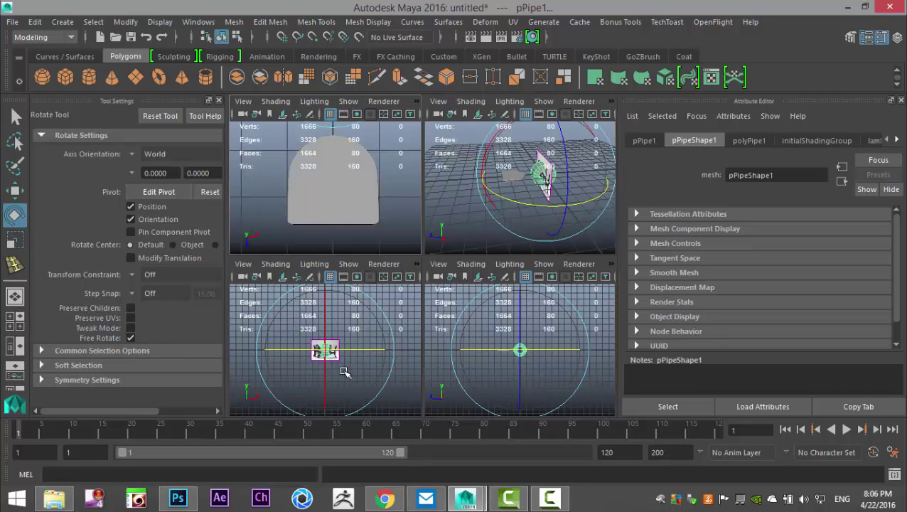
pyautogui.press('space')
pyautogui.press('f')
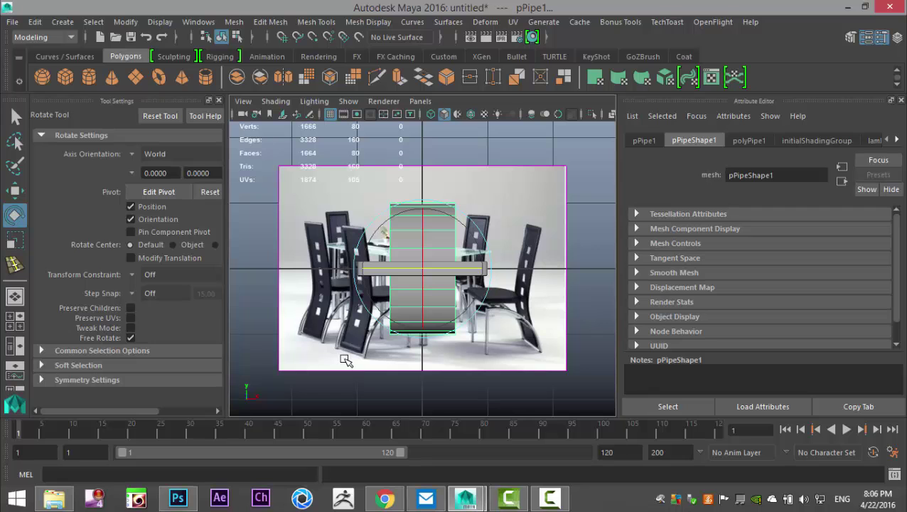
pyautogui.click(17, 321)
pyautogui.press('space')
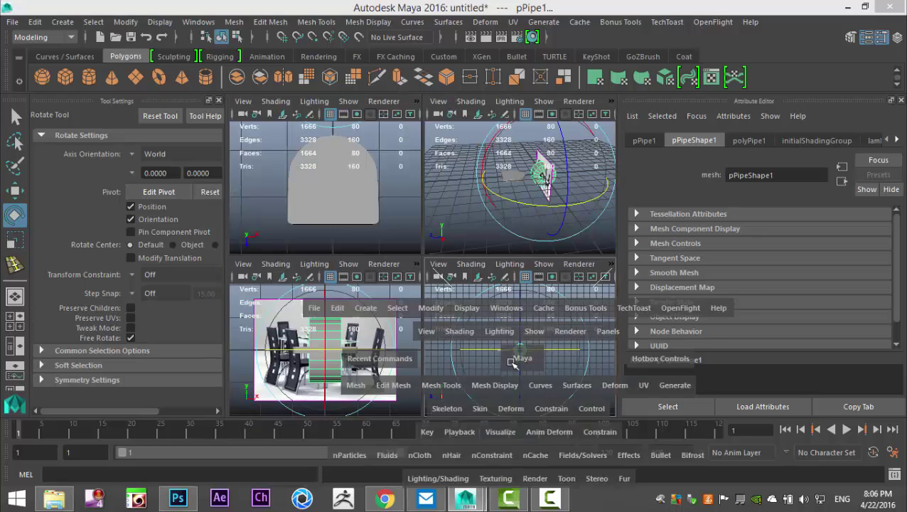
pyautogui.press('f')
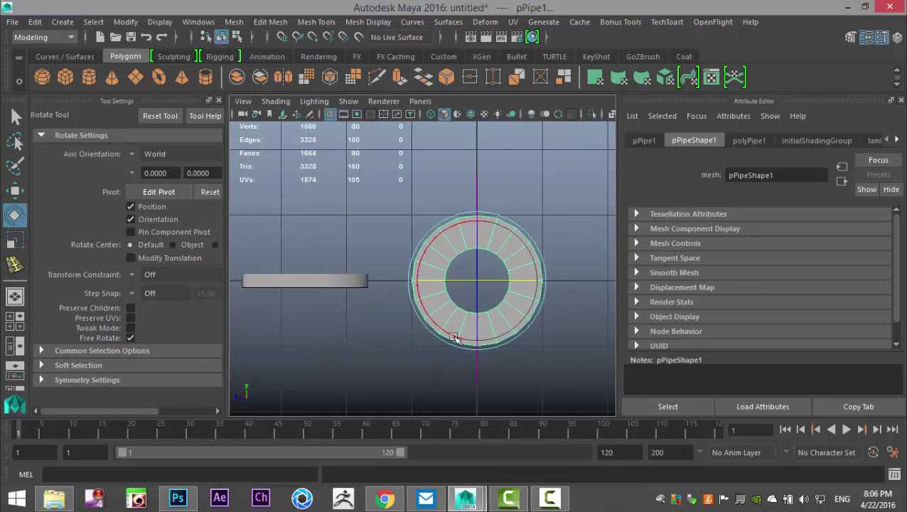
pyautogui.click(750, 141)
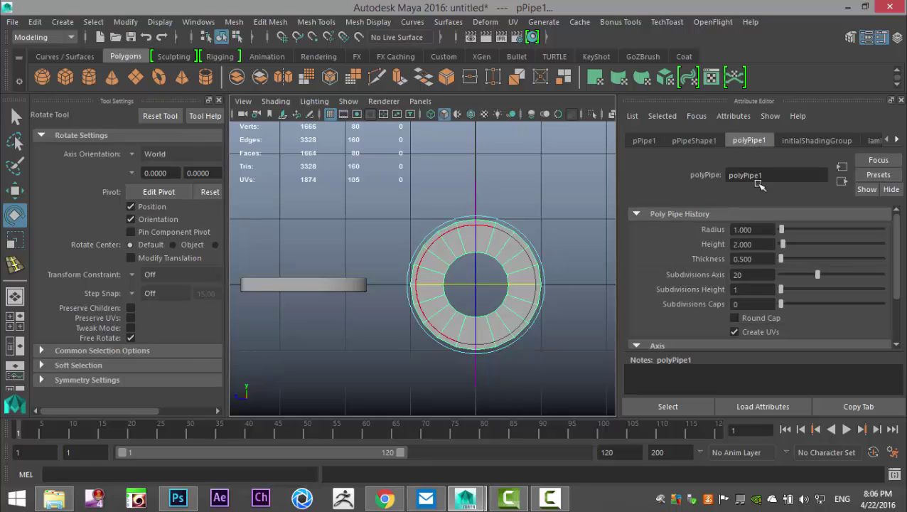
pyautogui.click(758, 278)
pyautogui.click(761, 259)
pyautogui.press('Return')
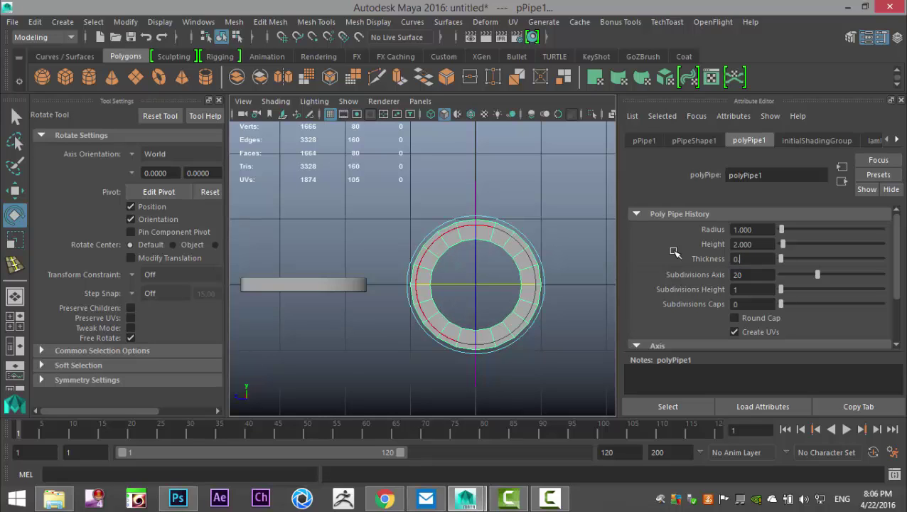
pyautogui.write('0.15')
pyautogui.press('Return')
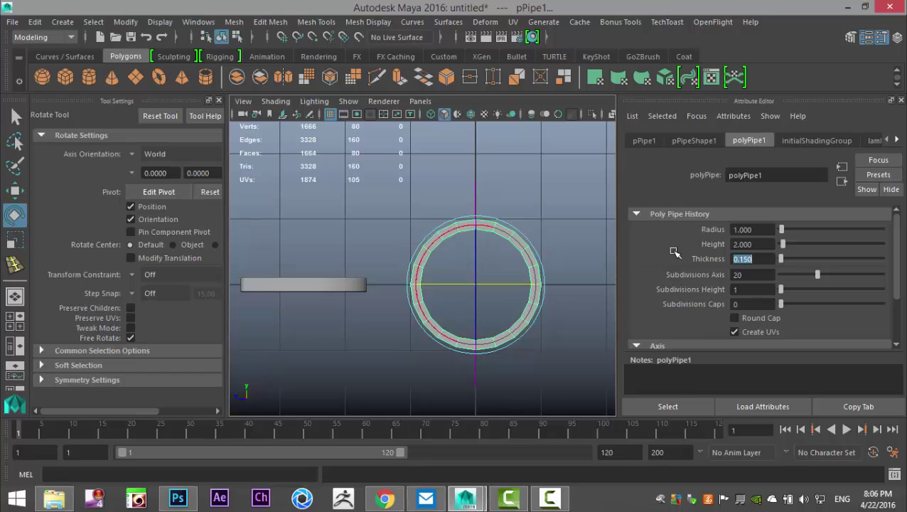
pyautogui.press('Return')
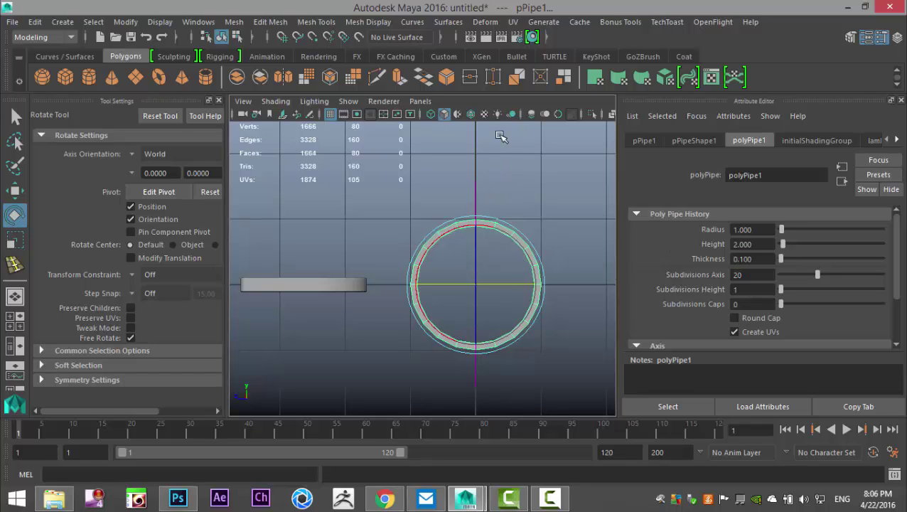
# Move the pipe down and across in the side view until it sits directly beneath the seat
pyautogui.click(512, 243)
pyautogui.click(513, 242)
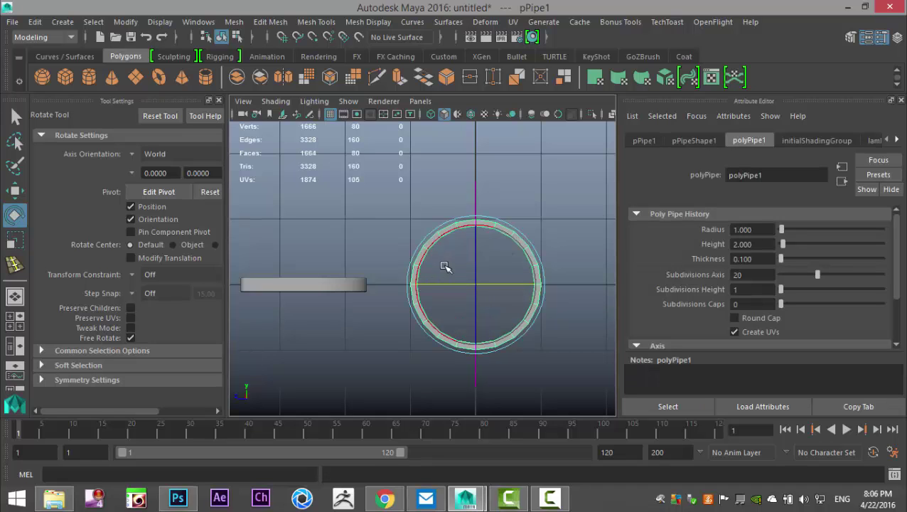
pyautogui.press('w')
pyautogui.moveTo(481, 230); pyautogui.dragTo(484, 296)
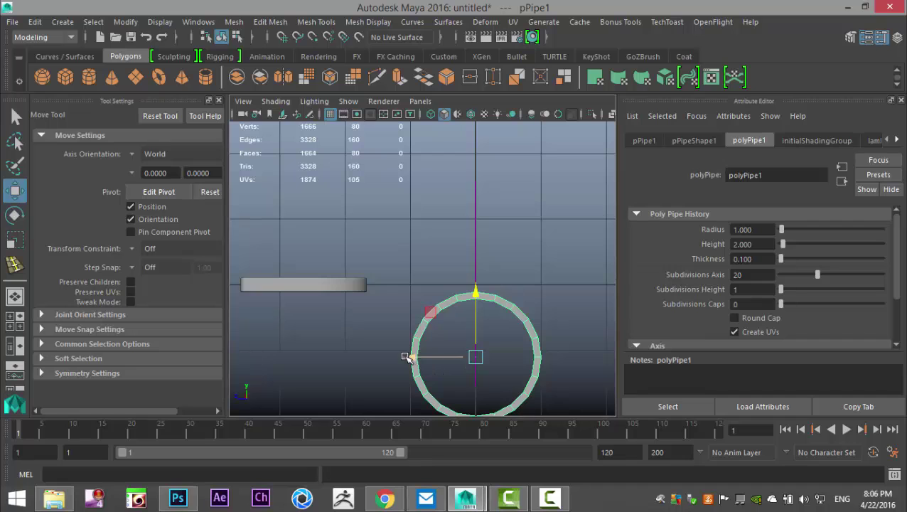
pyautogui.moveTo(410, 357); pyautogui.dragTo(233, 363)
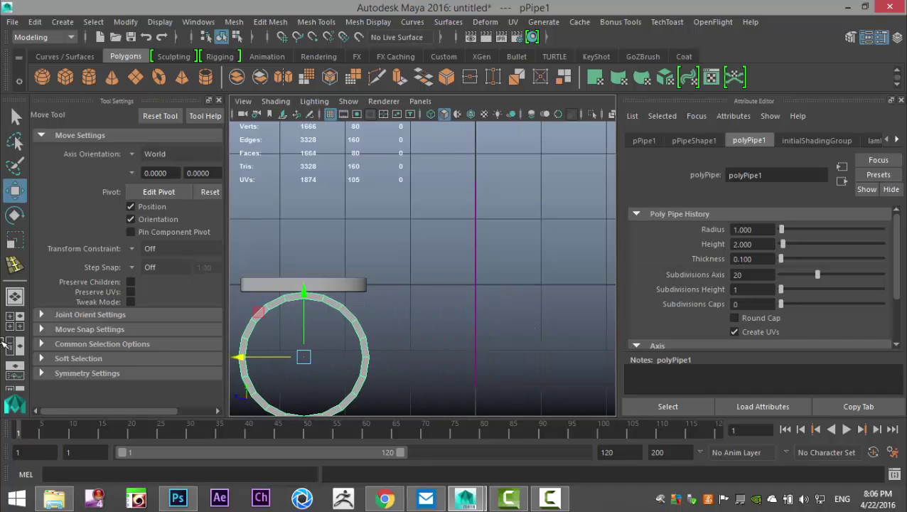
# Compare the pipe with the reference image and shift it sideways so its highest point lies under one end of the seat
pyautogui.click(14, 323)
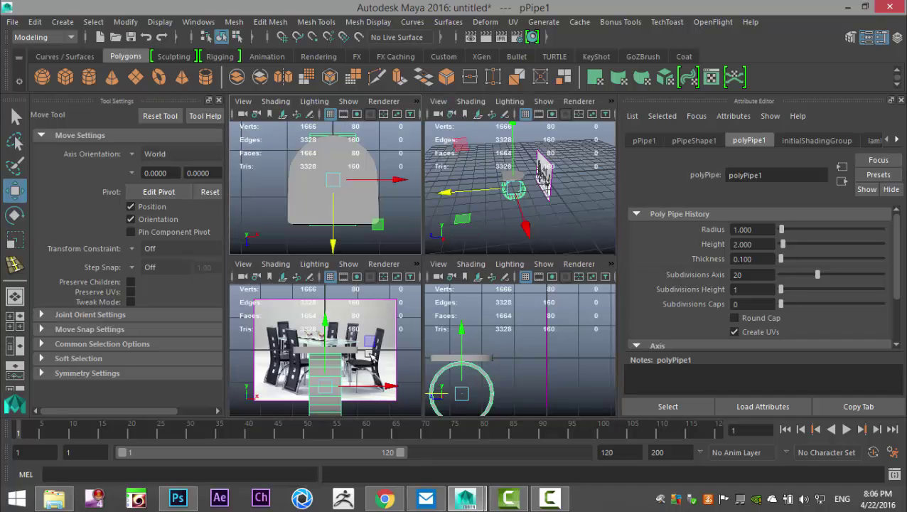
pyautogui.scroll(3, 377, 370)
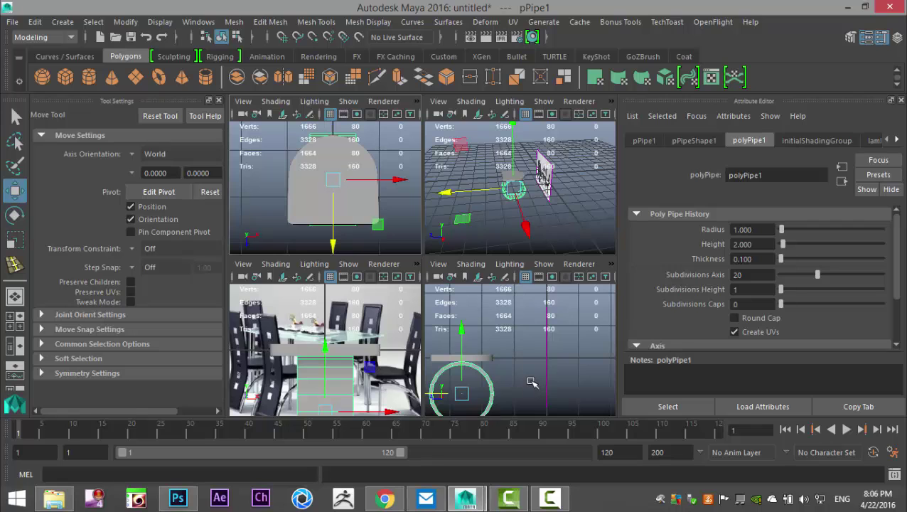
pyautogui.press('space')
pyautogui.scroll(3, 437, 376)
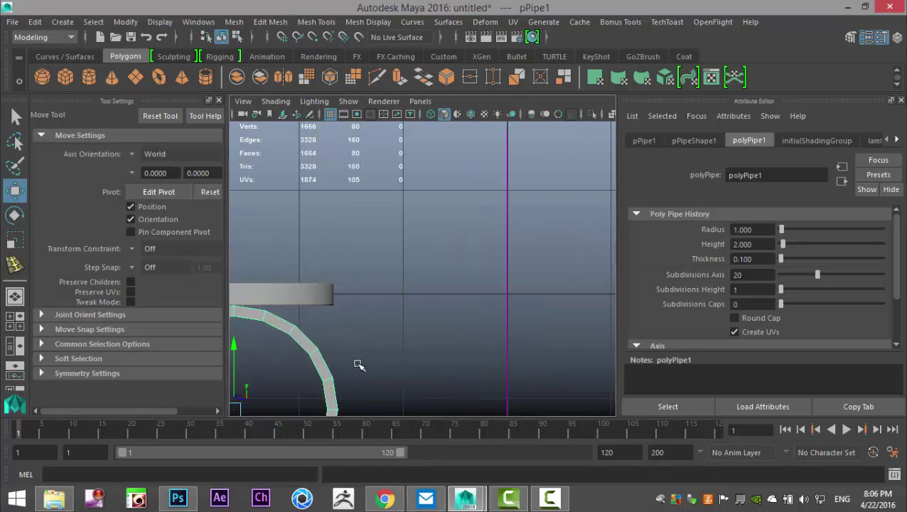
pyautogui.press('f')
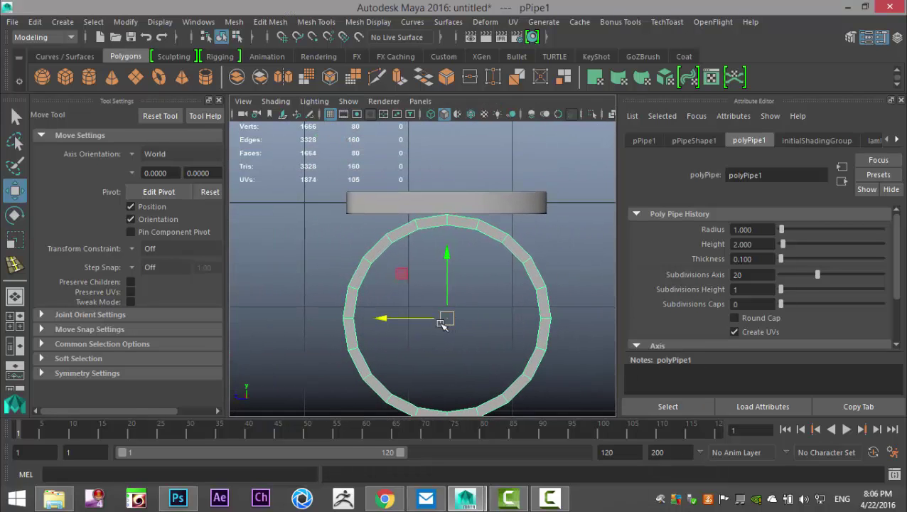
pyautogui.moveTo(428, 320); pyautogui.dragTo(331, 325)
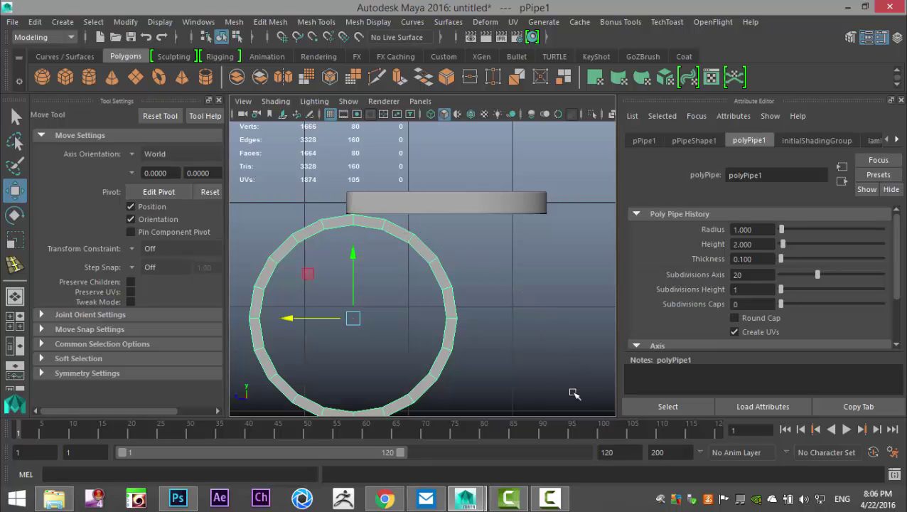
# Scale the pipe up uniformly to about twice the seat's length and reposition it so its top sits just under the seat
pyautogui.press('r')
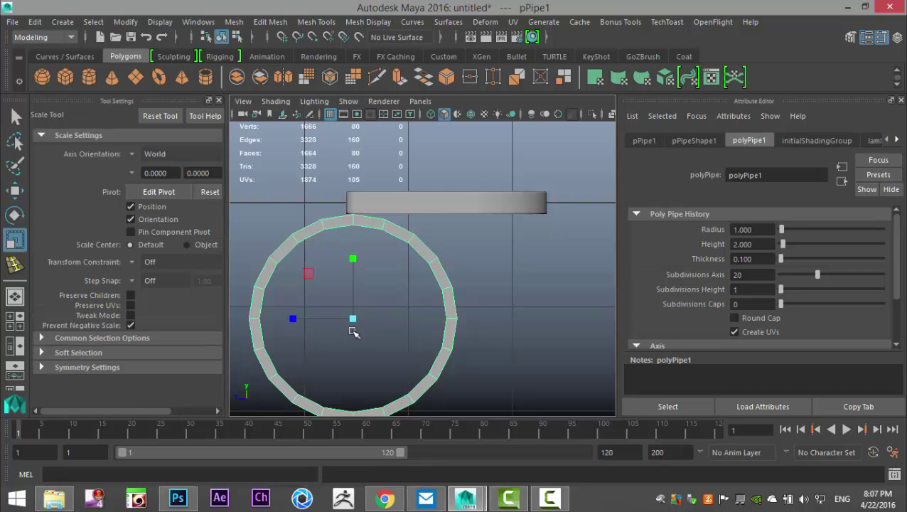
pyautogui.moveTo(353, 318); pyautogui.dragTo(561, 362)
pyautogui.press('w')
pyautogui.moveTo(354, 249); pyautogui.dragTo(403, 417)
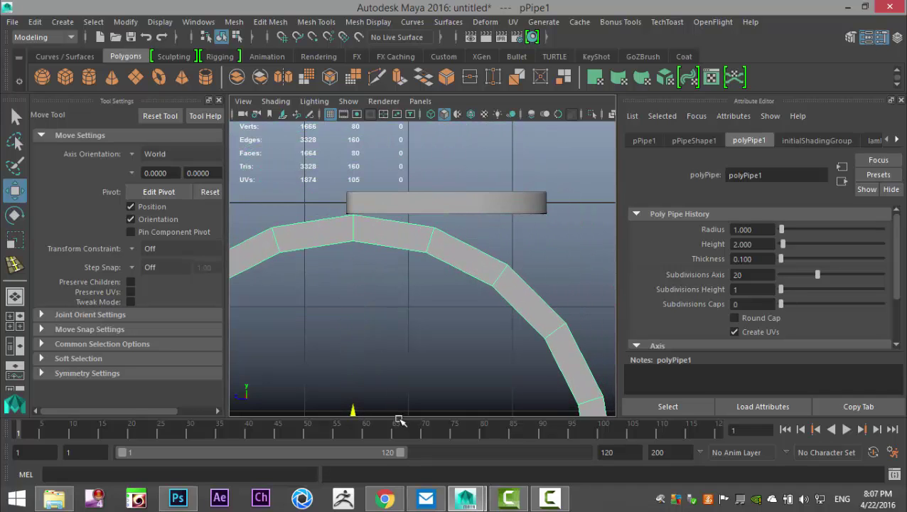
pyautogui.press('r')
pyautogui.scroll(-5, 368, 389)
pyautogui.moveTo(396, 349)
pyautogui.mouseDown()
pyautogui.moveTo(379, 350)
pyautogui.moveTo(386, 362)
pyautogui.mouseUp()
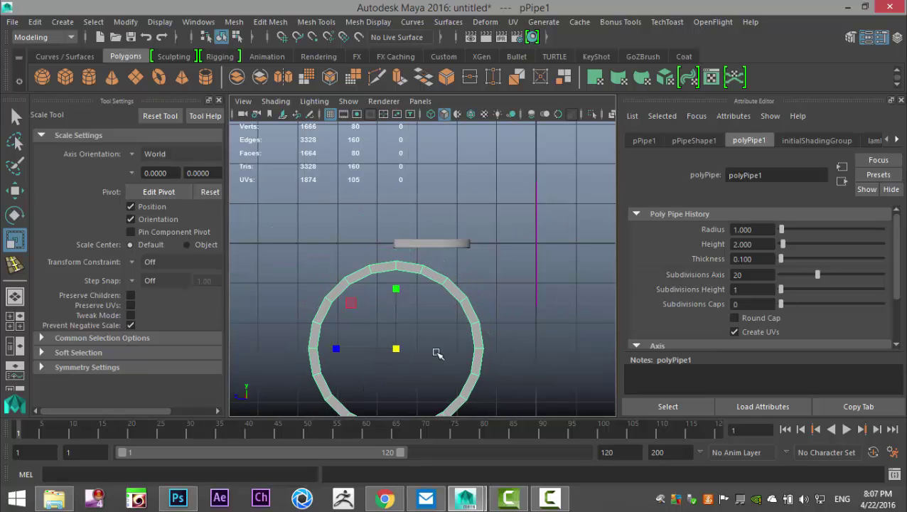
pyautogui.press('w')
pyautogui.moveTo(397, 283); pyautogui.dragTo(396, 273)
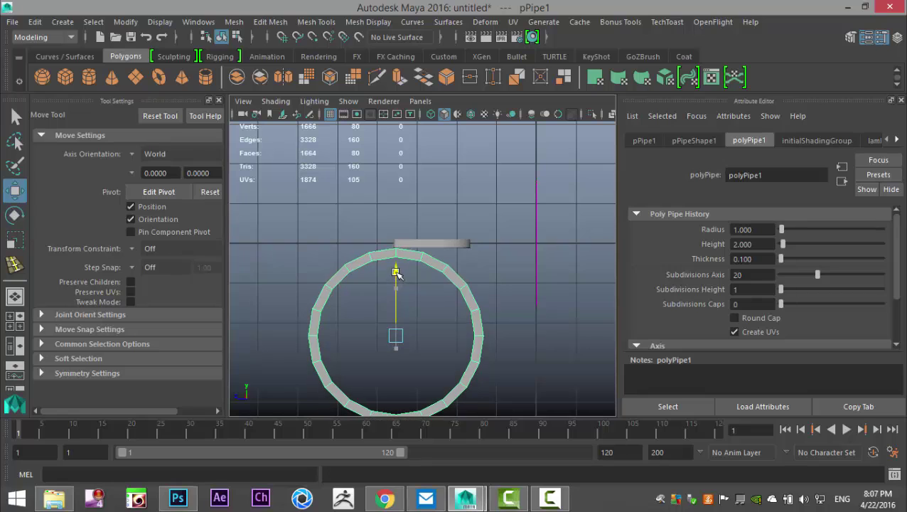
# Set the pipe's thickness to 0.05
pyautogui.click(755, 259)
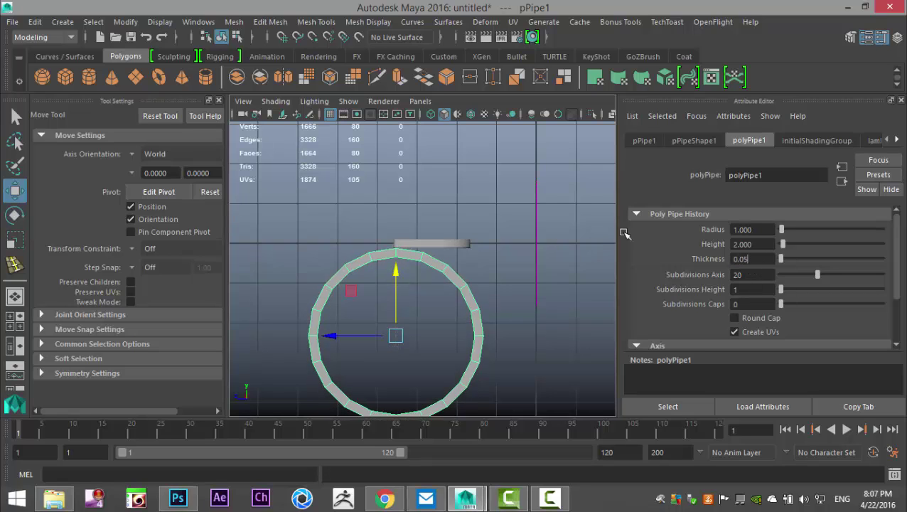
pyautogui.write('0.05')
pyautogui.press('Return')
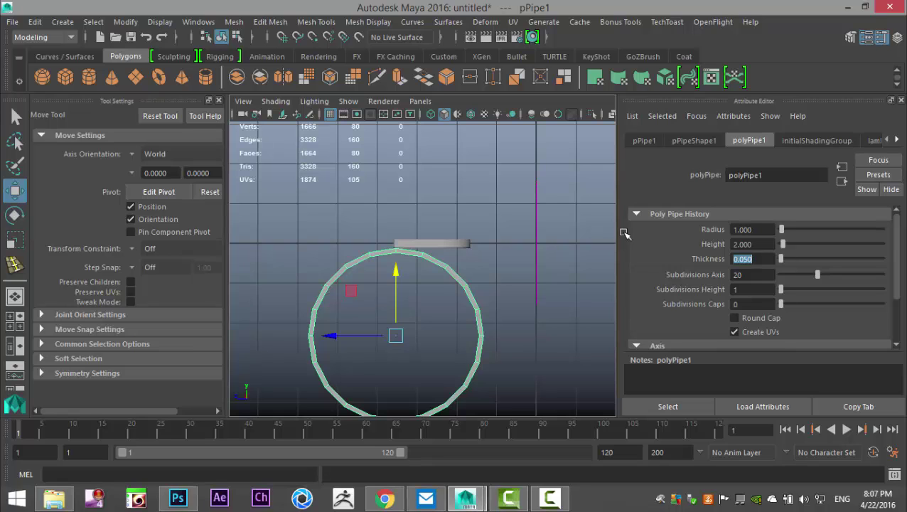
# Delete the pipe's faces on the half that extends beyond the seat, leaving a half ring
pyautogui.moveTo(347, 266); pyautogui.dragTo(344, 171, button='right')
pyautogui.moveTo(276, 256); pyautogui.dragTo(356, 455)
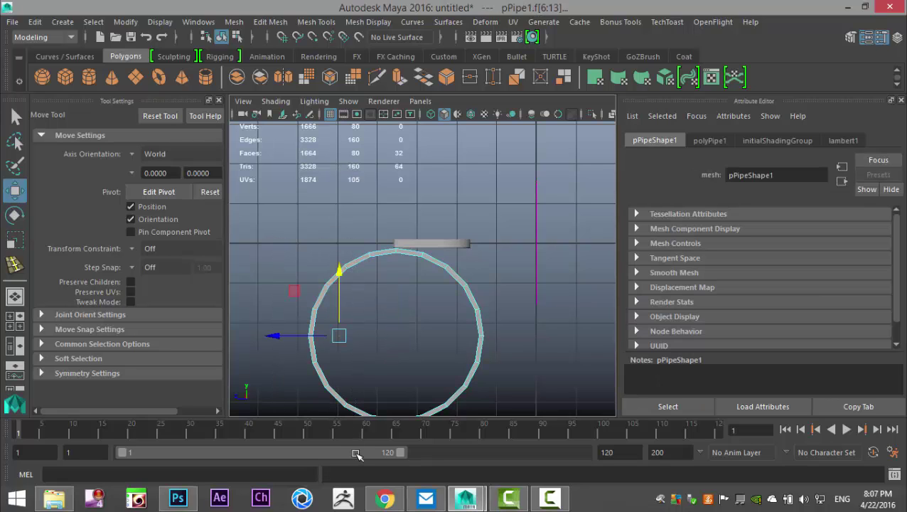
pyautogui.press('Delete')
pyautogui.moveTo(366, 228); pyautogui.dragTo(585, 478)
pyautogui.press('Delete')
pyautogui.press('Delete')
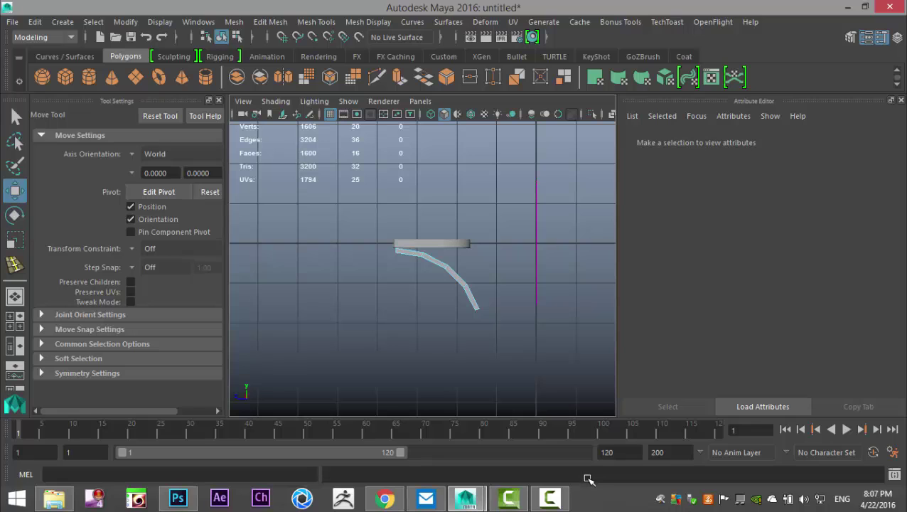
pyautogui.hotkey('ctrl', 'z')
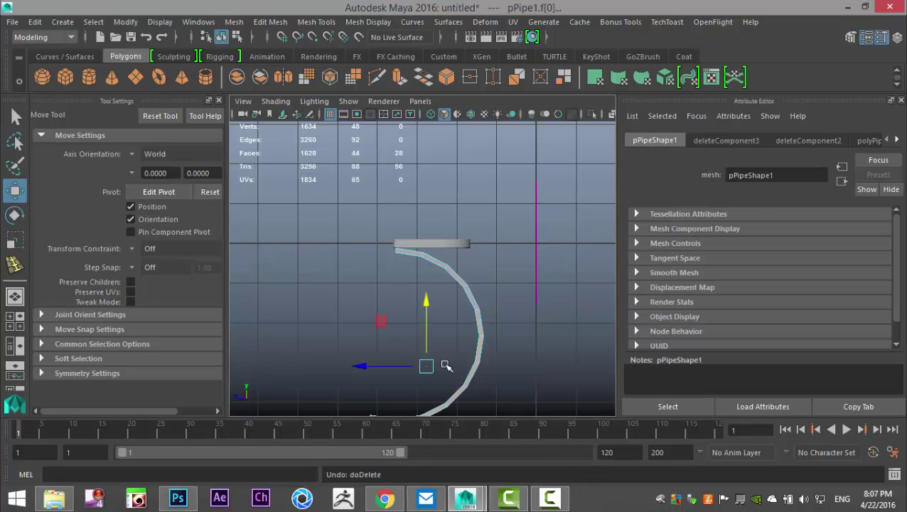
# Delete the faces of the half ring's lower part so a quarter arc remains beneath the seat
pyautogui.moveTo(418, 344); pyautogui.dragTo(559, 465)
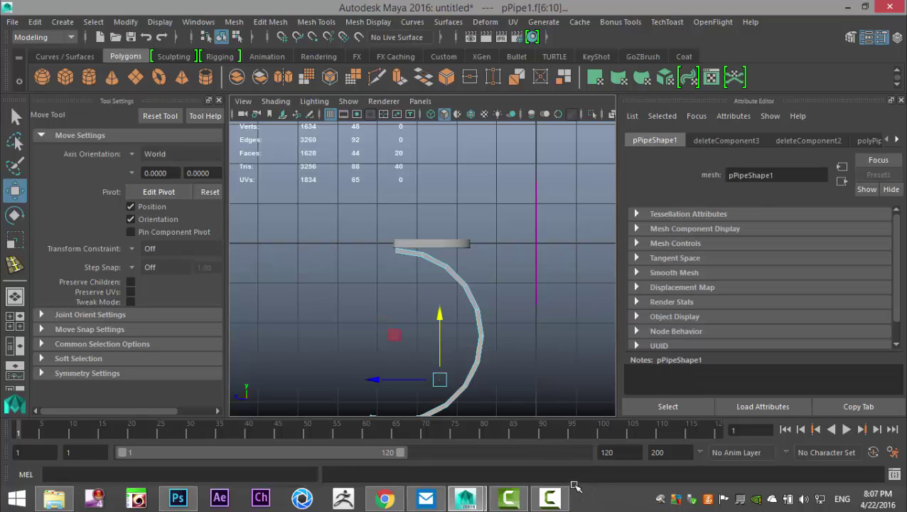
pyautogui.press('Delete')
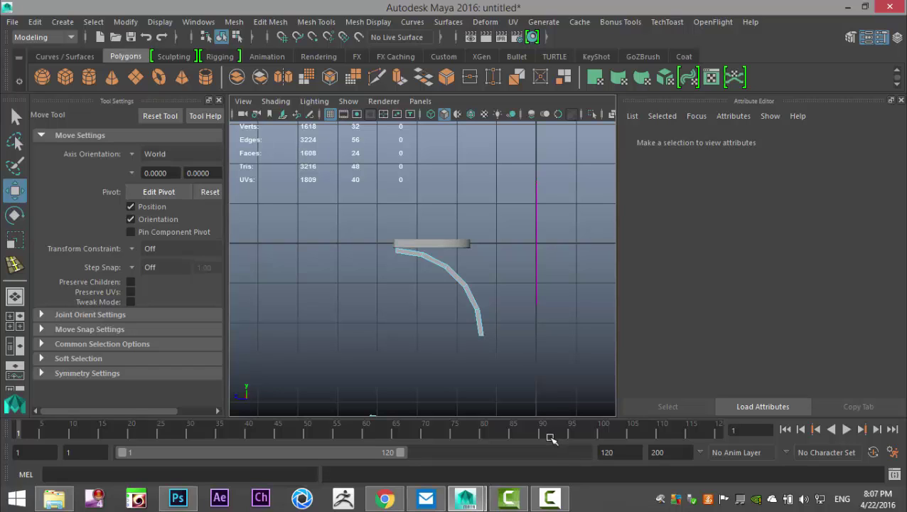
pyautogui.scroll(3, 394, 358)
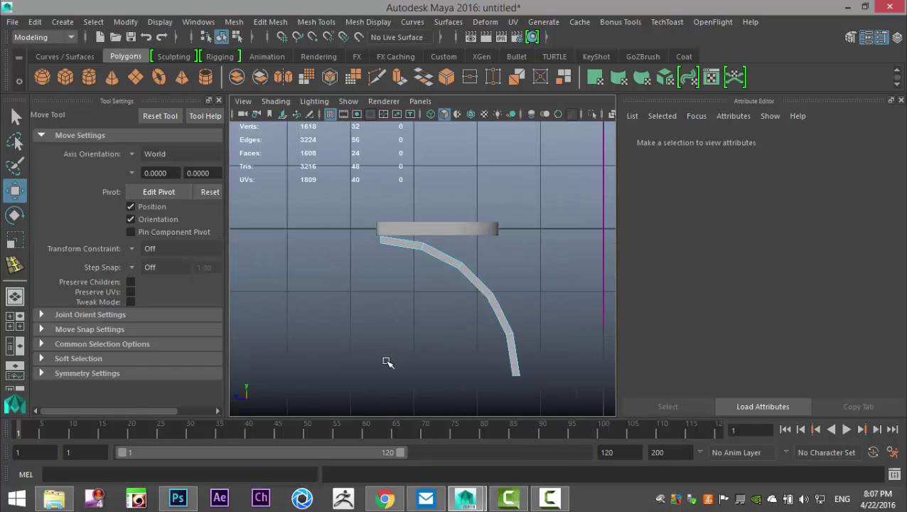
# Return the pipe to object mode in the perspective view and select it together with its leftover lower piece
pyautogui.click(10, 319)
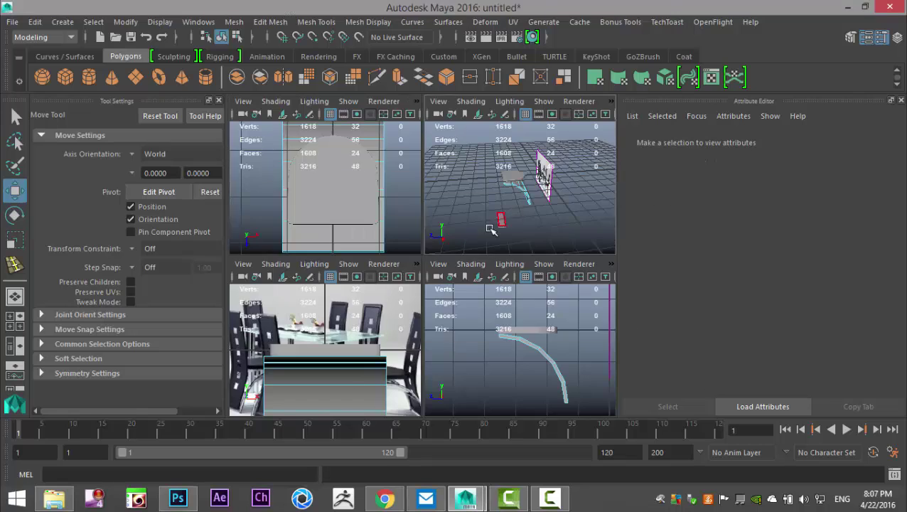
pyautogui.press('space')
pyautogui.moveTo(344, 393); pyautogui.dragTo(406, 111, button='right')
pyautogui.moveTo(304, 375); pyautogui.dragTo(399, 400)
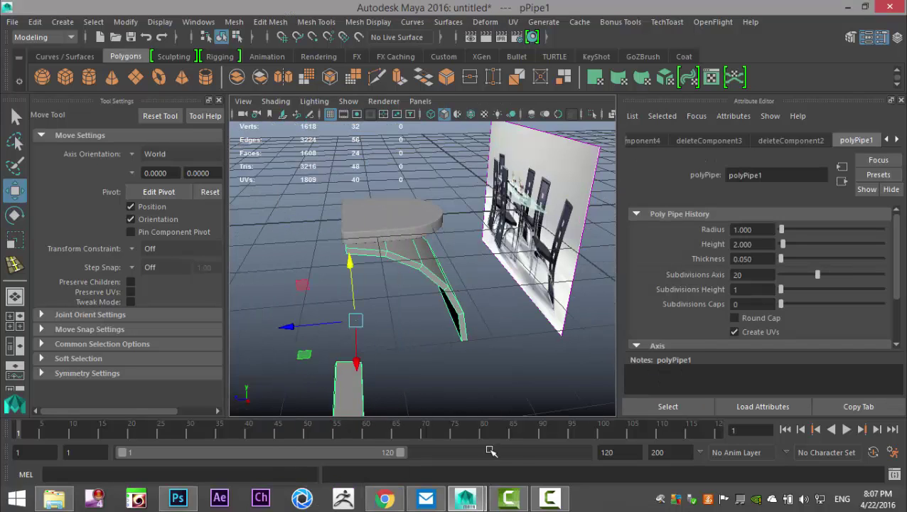
pyautogui.click(234, 22)
pyautogui.click(392, 376)
# Delete the visible faces of the leftover pipe piece below the curved leg
pyautogui.moveTo(337, 379); pyautogui.dragTo(325, 168, button='right')
pyautogui.scroll(-3, 395, 333)
pyautogui.moveTo(395, 334)
pyautogui.keyDown('alt'); pyautogui.mouseDown()
pyautogui.moveTo(401, 278)
pyautogui.moveTo(404, 329)
pyautogui.mouseUp(); pyautogui.keyUp('alt')
pyautogui.moveTo(328, 272); pyautogui.dragTo(426, 364)
pyautogui.press('Delete')
pyautogui.moveTo(344, 236); pyautogui.dragTo(379, 292)
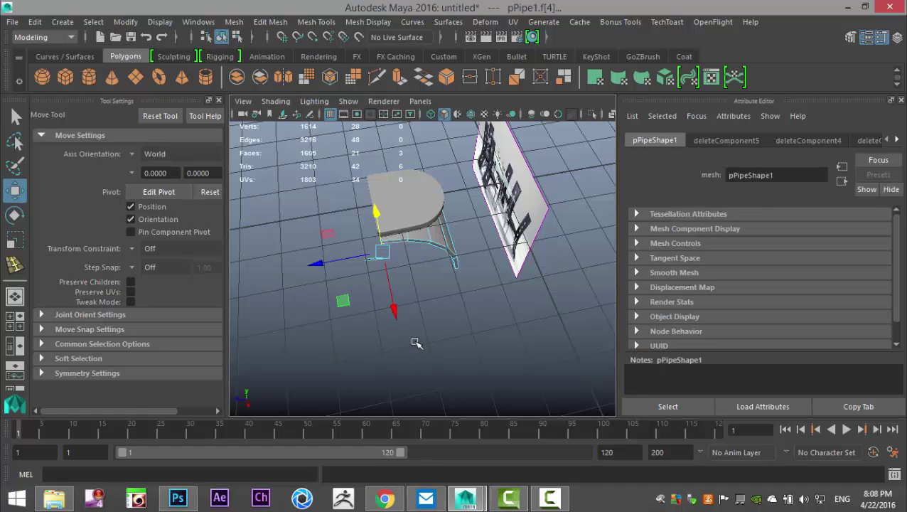
pyautogui.press('Delete')
pyautogui.scroll(5, 411, 341)
pyautogui.keyDown('alt'); pyautogui.moveTo(390, 350); pyautogui.dragTo(383, 310); pyautogui.keyUp('alt')
pyautogui.hotkey('ctrl', 'z')
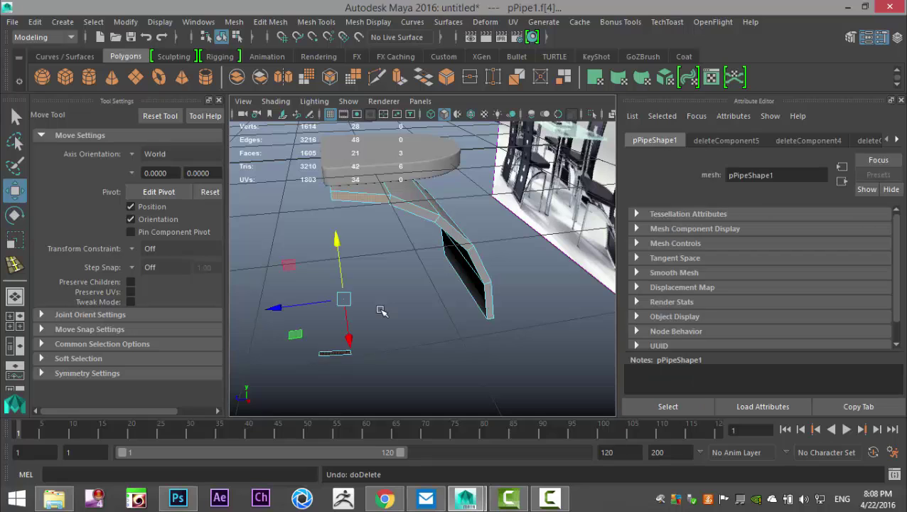
# Delete the last stray face floating below the curved leg
pyautogui.click(396, 365)
pyautogui.click(336, 353)
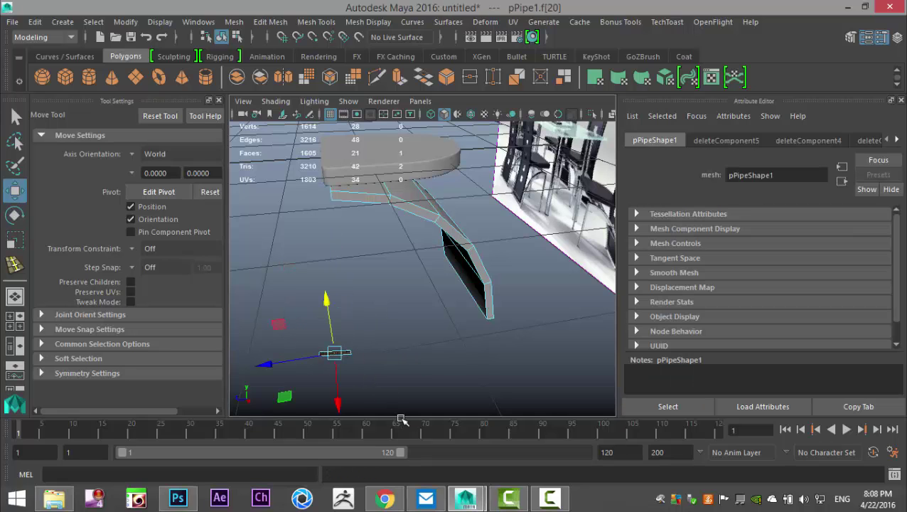
pyautogui.press('Delete')
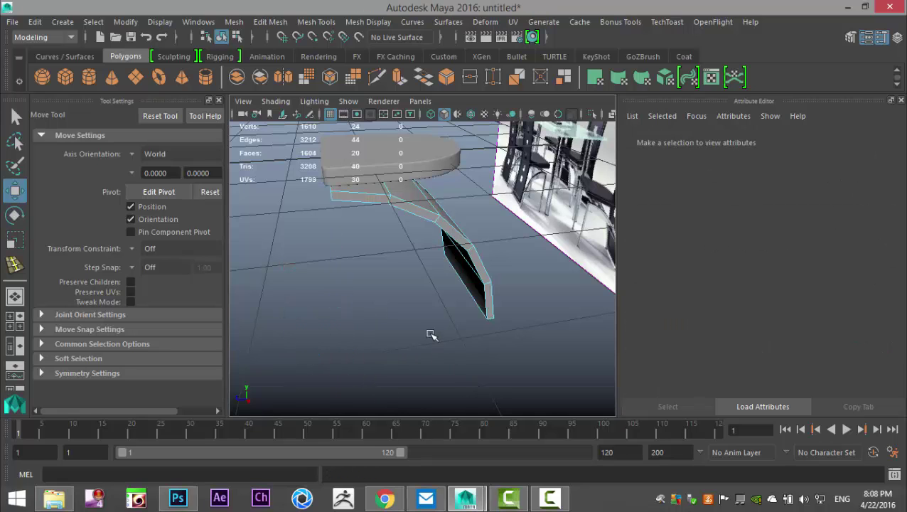
# Select the open border edges at the arc's upper end under the seat and close them with Fill Hole
pyautogui.keyDown('alt'); pyautogui.moveTo(356, 327); pyautogui.dragTo(379, 239); pyautogui.keyUp('alt')
pyautogui.moveTo(389, 227); pyautogui.dragTo(396, 115, button='right')
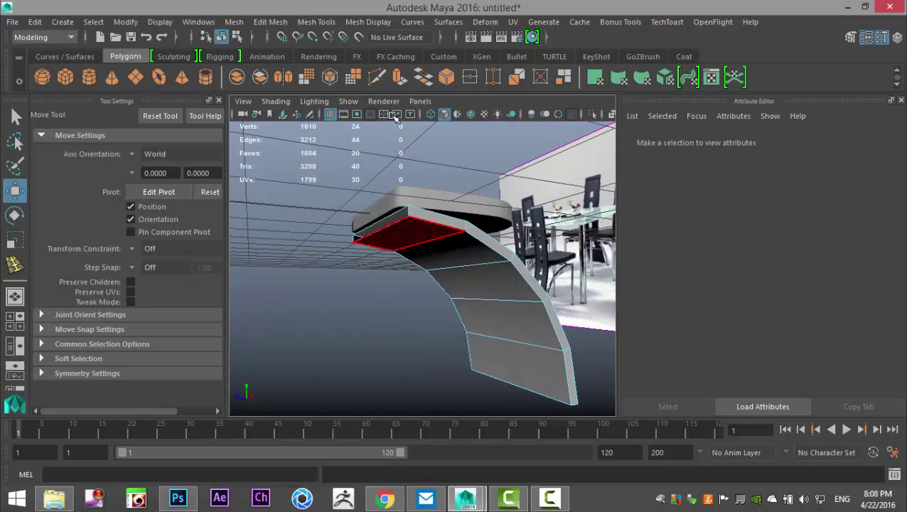
pyautogui.click(397, 224)
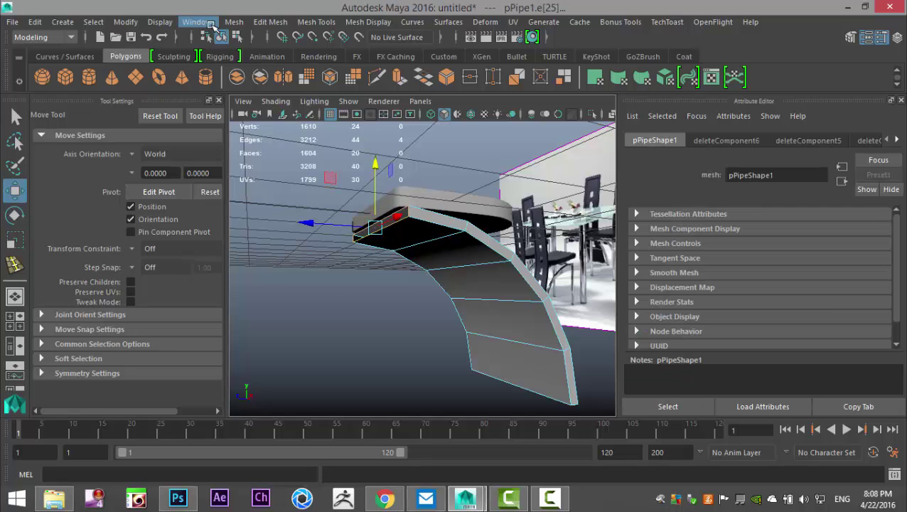
pyautogui.click(235, 22)
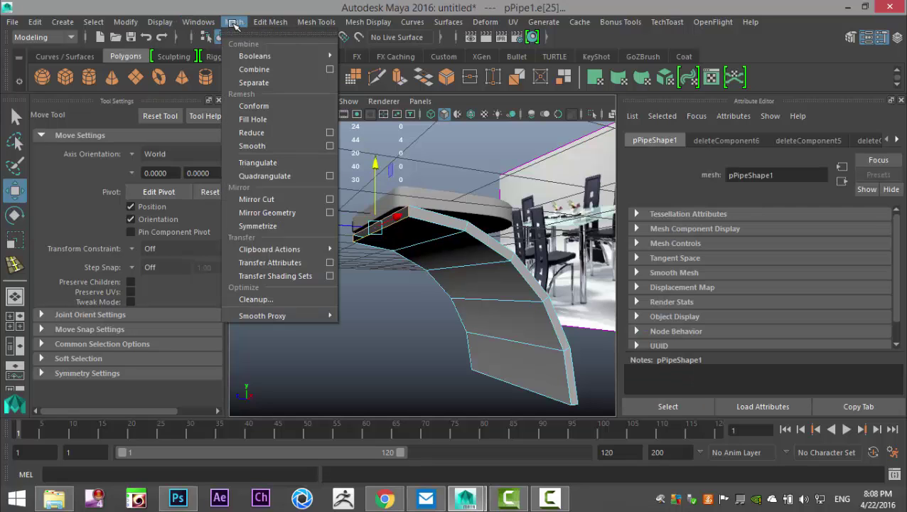
pyautogui.click(253, 119)
pyautogui.press('r')
pyautogui.keyDown('alt'); pyautogui.moveTo(286, 250); pyautogui.dragTo(292, 276); pyautogui.keyUp('alt')
pyautogui.press('super')
pyautogui.hotkey('alt', 'Tab')
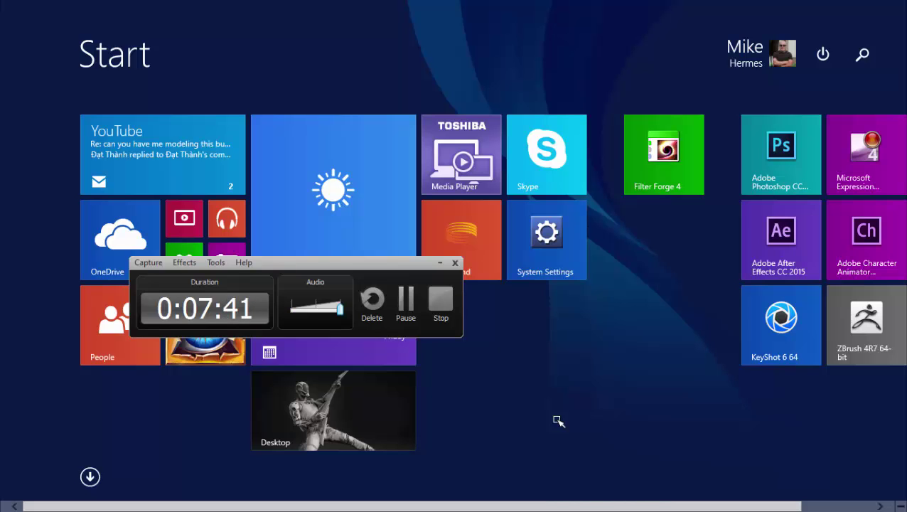
pyautogui.press('super')
# Return the arc to object mode and scale its width down along X into a slim, roughly square leg bar
pyautogui.keyDown('alt'); pyautogui.moveTo(495, 286); pyautogui.dragTo(501, 303); pyautogui.keyUp('alt')
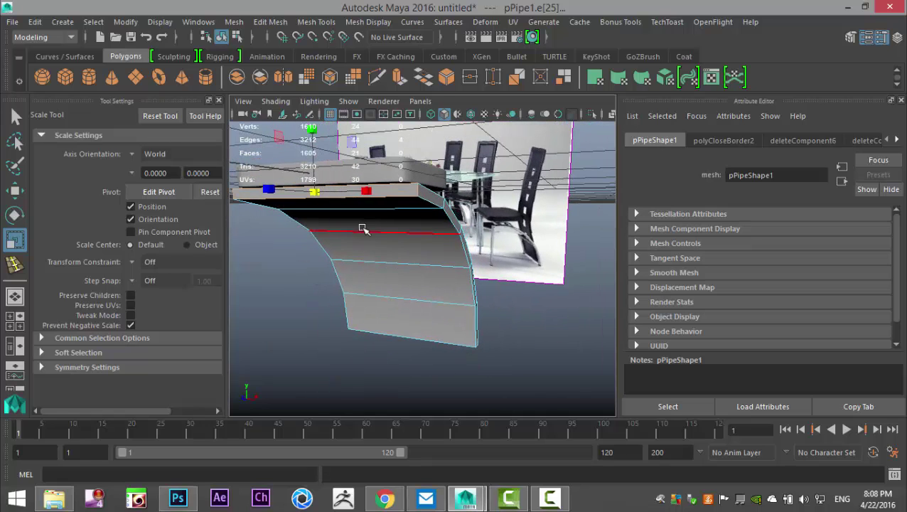
pyautogui.moveTo(404, 158); pyautogui.dragTo(452, 138, button='right')
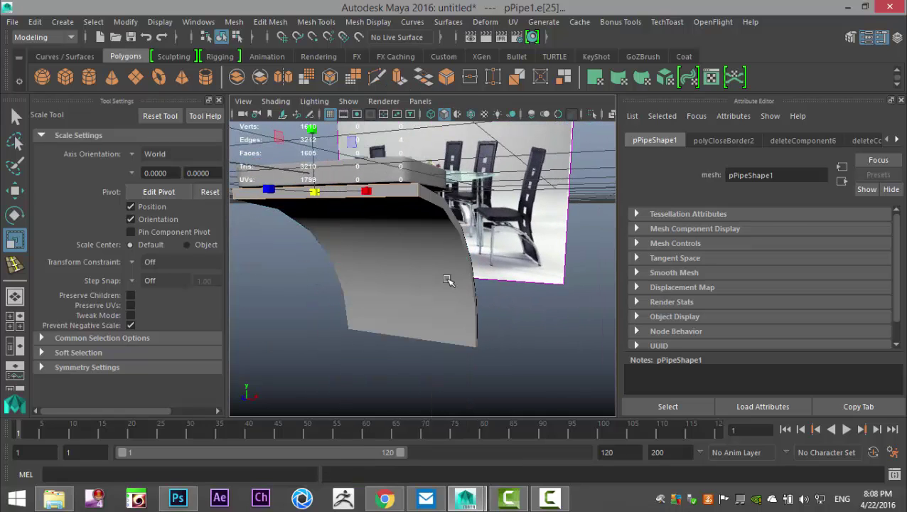
pyautogui.click(381, 258)
pyautogui.moveTo(375, 411); pyautogui.dragTo(324, 408)
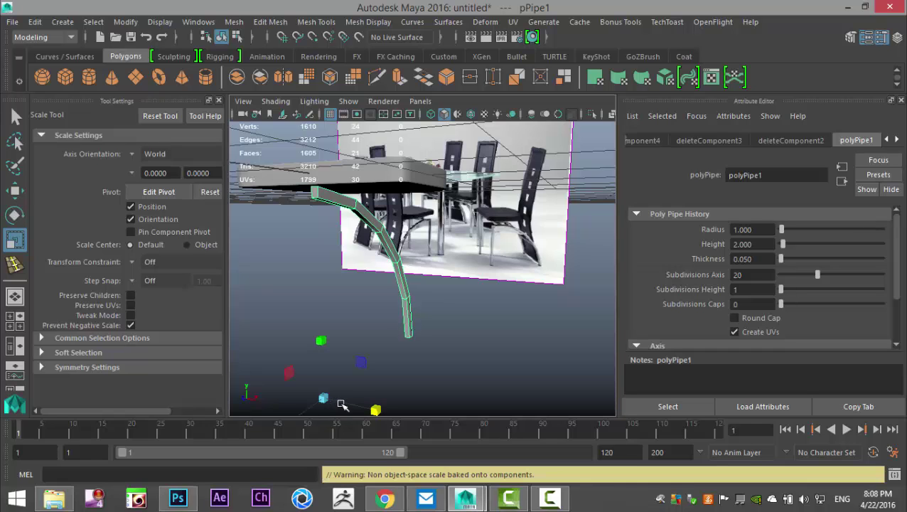
pyautogui.keyDown('alt'); pyautogui.moveTo(412, 348); pyautogui.dragTo(459, 340); pyautogui.keyUp('alt')
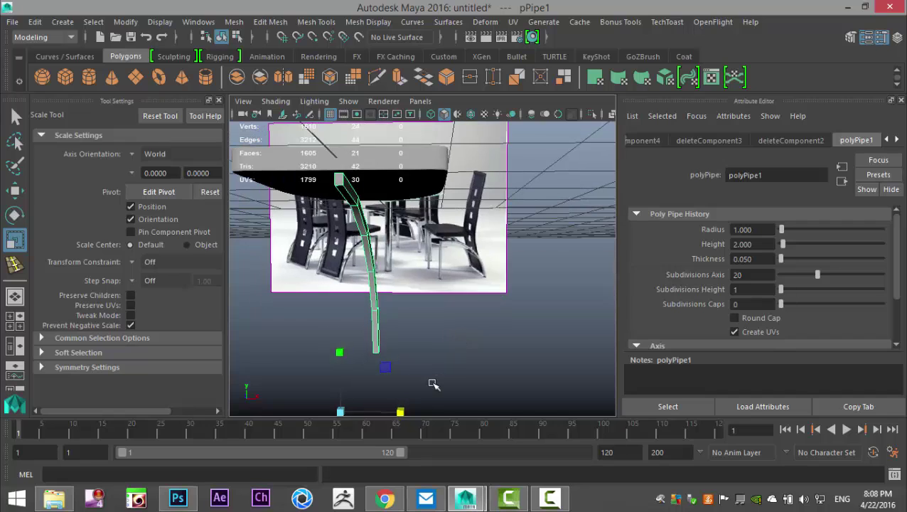
pyautogui.moveTo(401, 411); pyautogui.dragTo(431, 414)
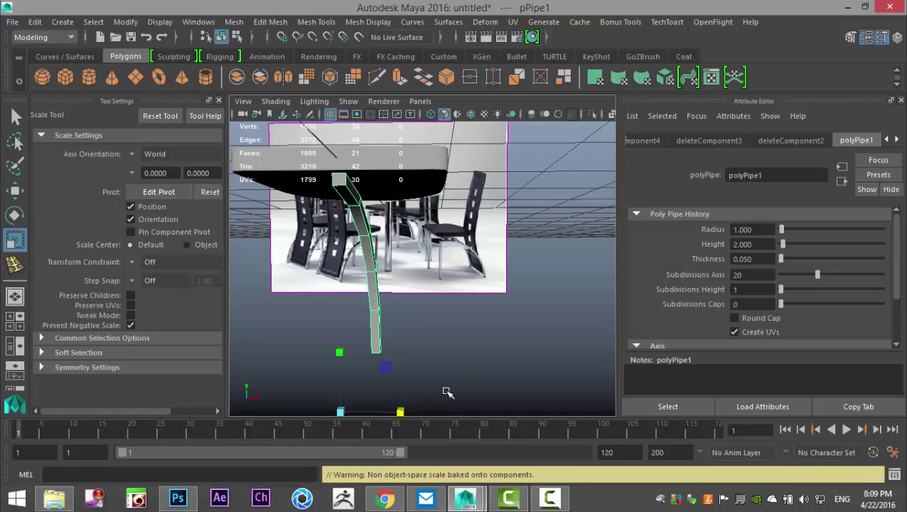
# Select the open border edges at the curved leg's lower end and close them with Fill Hole
pyautogui.click(484, 341)
pyautogui.keyDown('alt'); pyautogui.moveTo(496, 336); pyautogui.dragTo(393, 322); pyautogui.keyUp('alt')
pyautogui.scroll(3, 395, 320)
pyautogui.moveTo(441, 125); pyautogui.dragTo(442, 89, button='right')
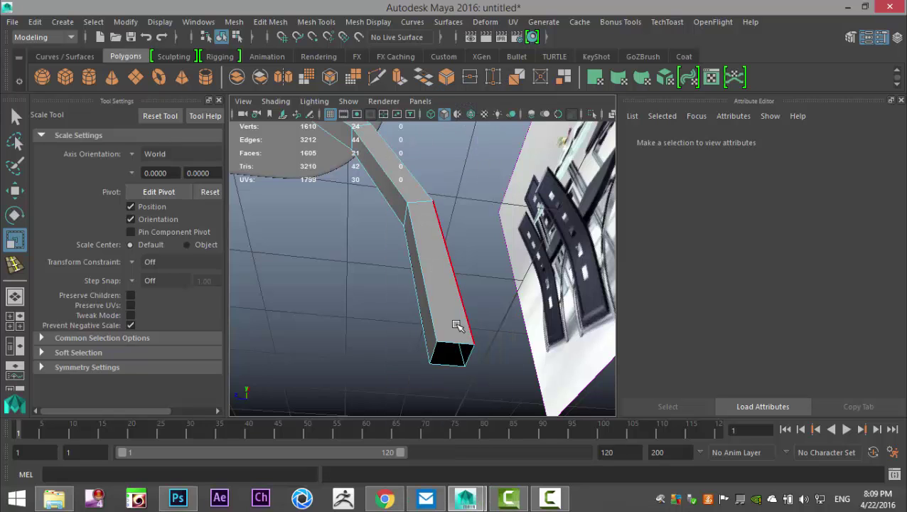
pyautogui.click(456, 342)
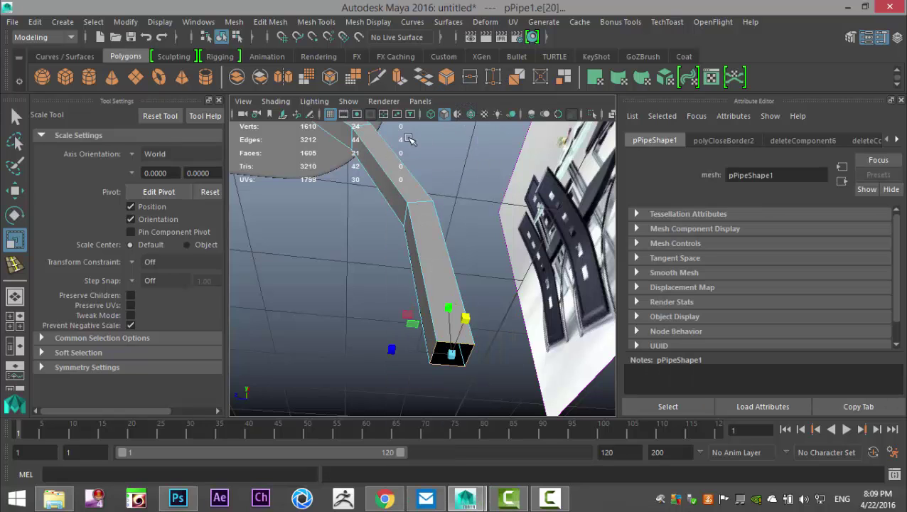
pyautogui.click(270, 21)
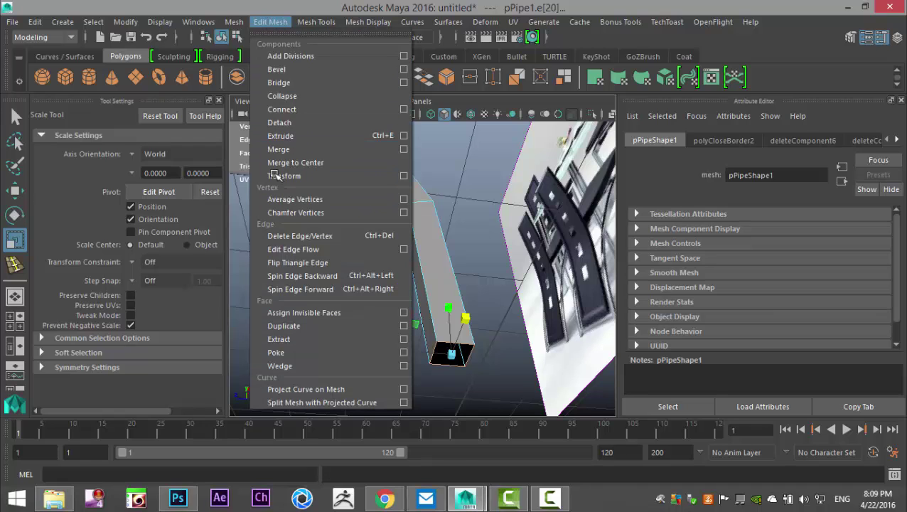
pyautogui.moveTo(234, 21)
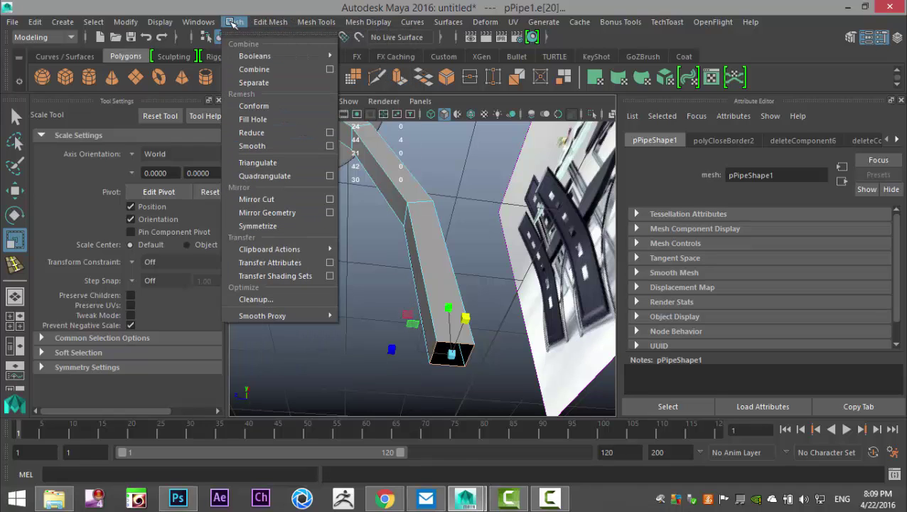
pyautogui.click(265, 119)
pyautogui.keyDown('alt'); pyautogui.moveTo(291, 150); pyautogui.dragTo(339, 202); pyautogui.keyUp('alt')
pyautogui.keyDown('alt'); pyautogui.moveTo(374, 284); pyautogui.dragTo(412, 350); pyautogui.keyUp('alt')
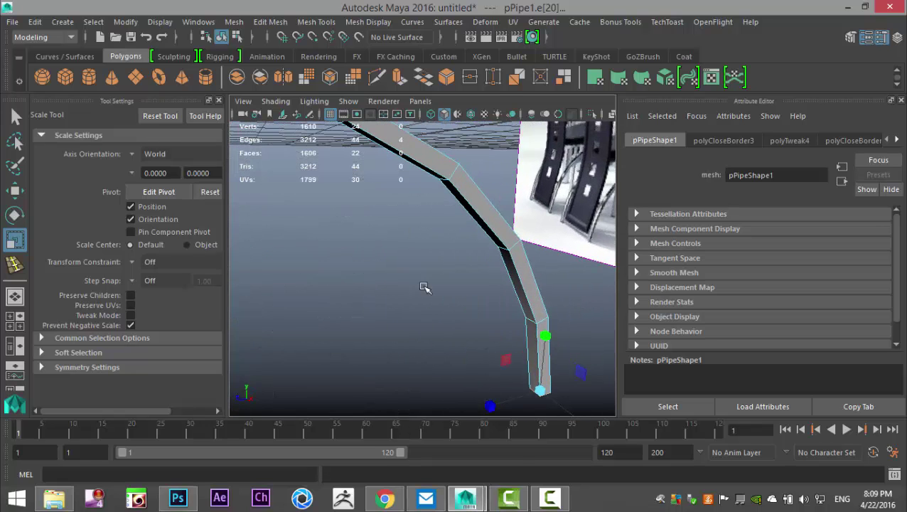
# Select the leg in object mode, preview it smoothed to check its ends, and return to the unsmoothed display
pyautogui.moveTo(462, 146); pyautogui.dragTo(526, 111, button='right')
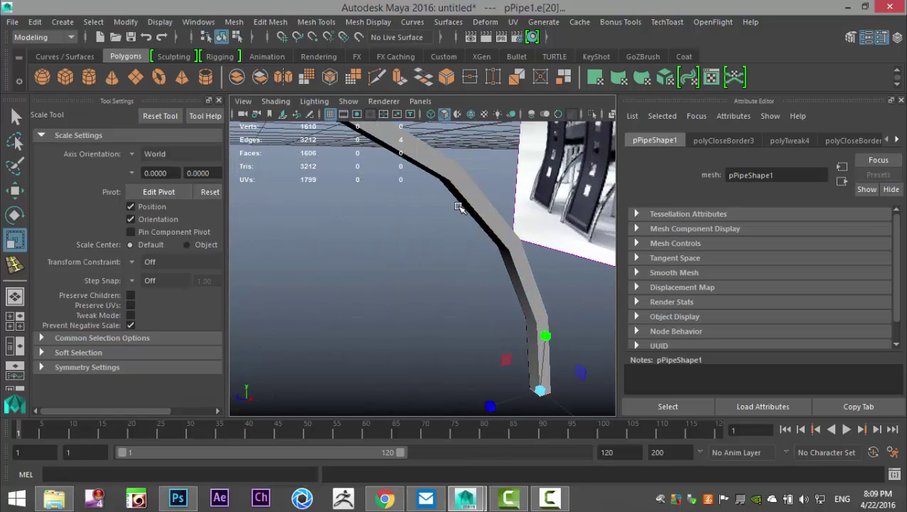
pyautogui.click(506, 255)
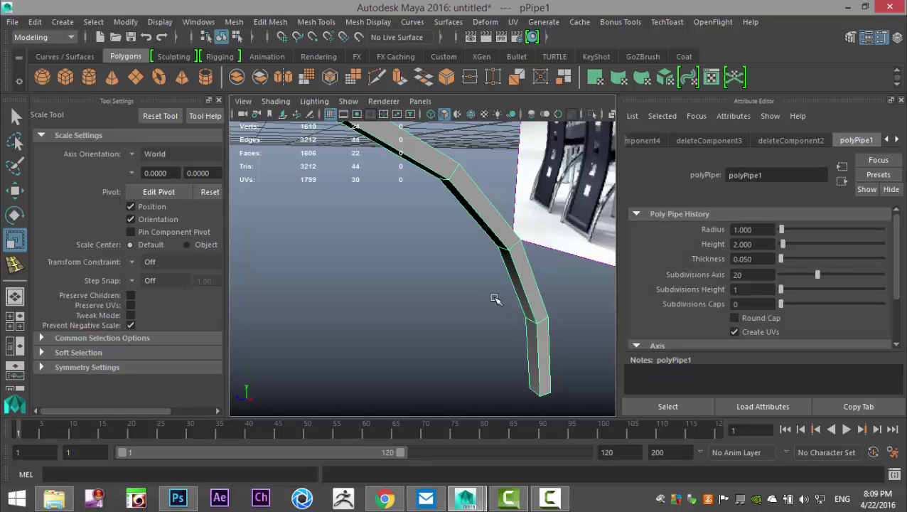
pyautogui.scroll(-6, 496, 299)
pyautogui.scroll(5, 479, 297)
pyautogui.keyDown('alt'); pyautogui.moveTo(434, 278); pyautogui.dragTo(411, 288); pyautogui.keyUp('alt')
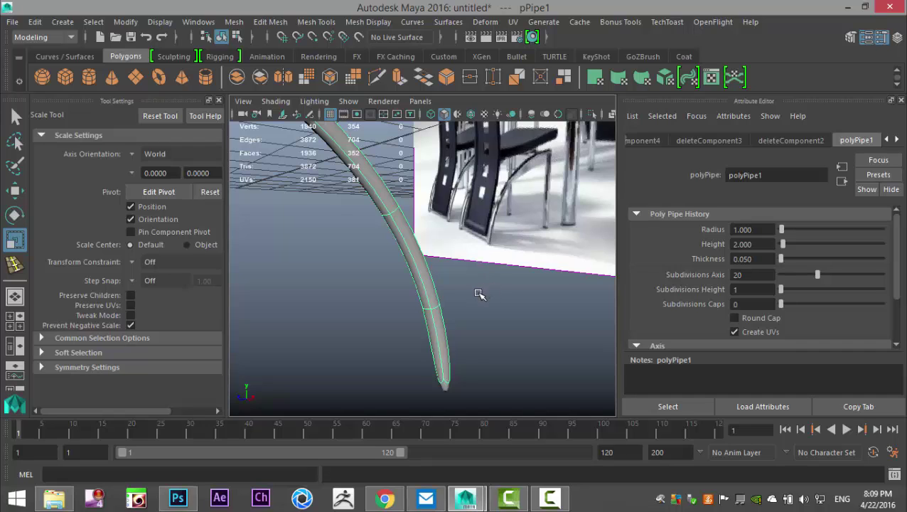
pyautogui.scroll(-3, 476, 296)
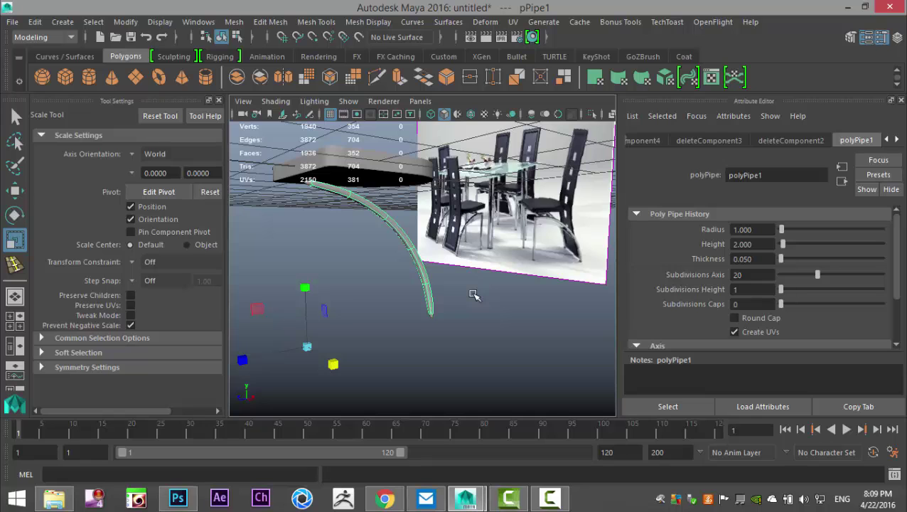
pyautogui.press('1')
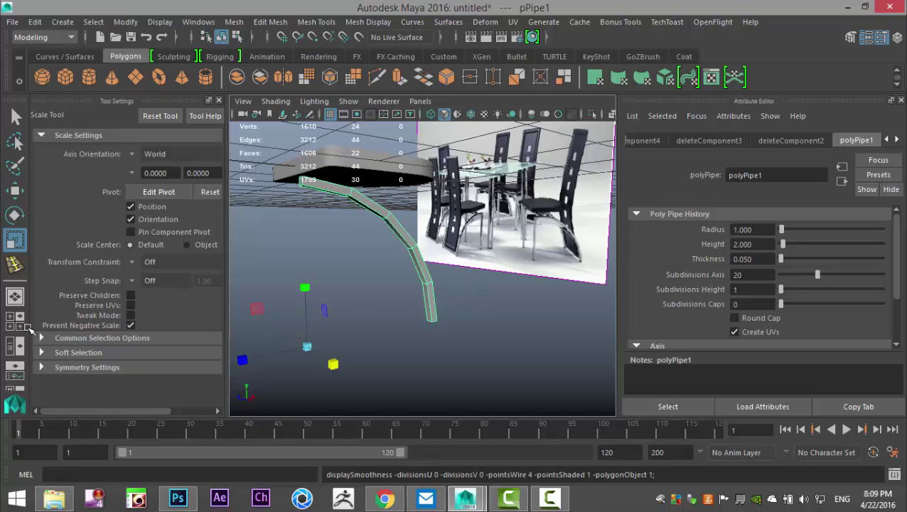
# In the side view, insert one edge loop near the leg's upper end with Insert Edge Loop set to equal distance from edge
pyautogui.click(20, 325)
pyautogui.press('space')
pyautogui.scroll(3, 436, 354)
pyautogui.scroll(3, 415, 310)
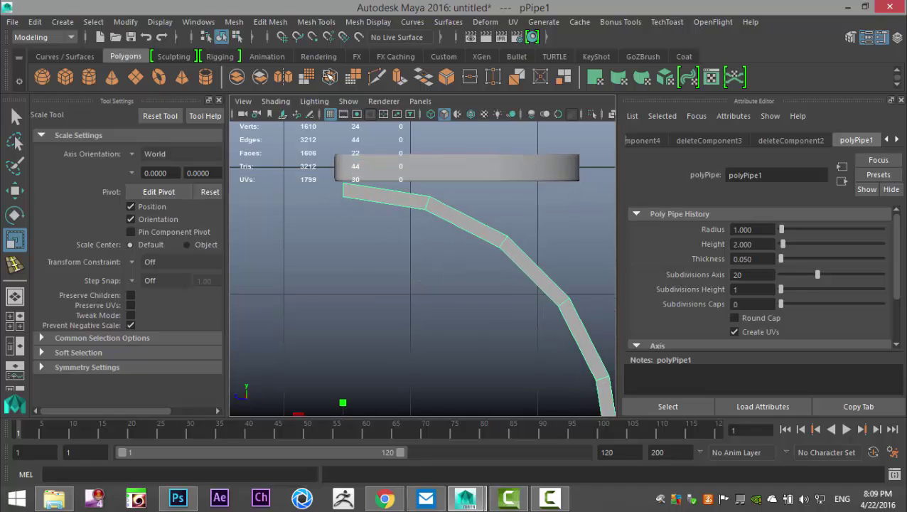
pyautogui.click(310, 23)
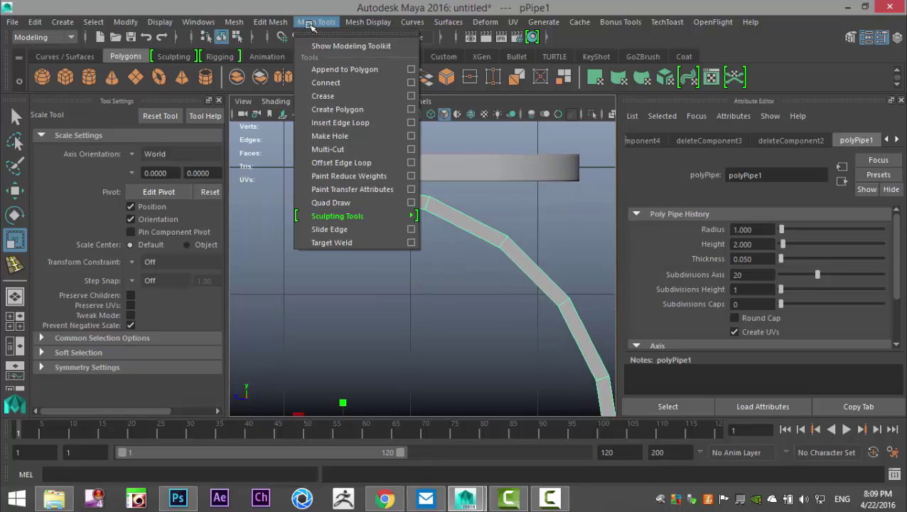
pyautogui.click(384, 125)
pyautogui.scroll(2, 349, 191)
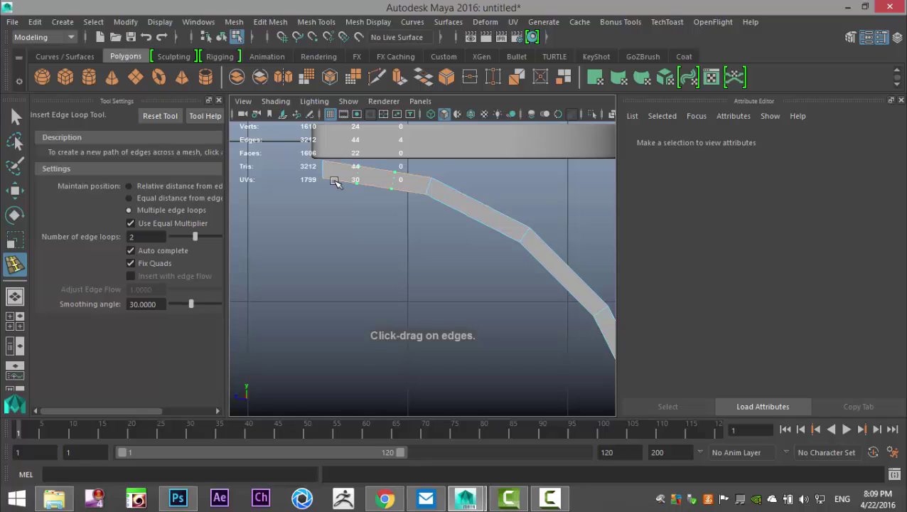
pyautogui.click(336, 182)
pyautogui.hotkey('ctrl', 'z')
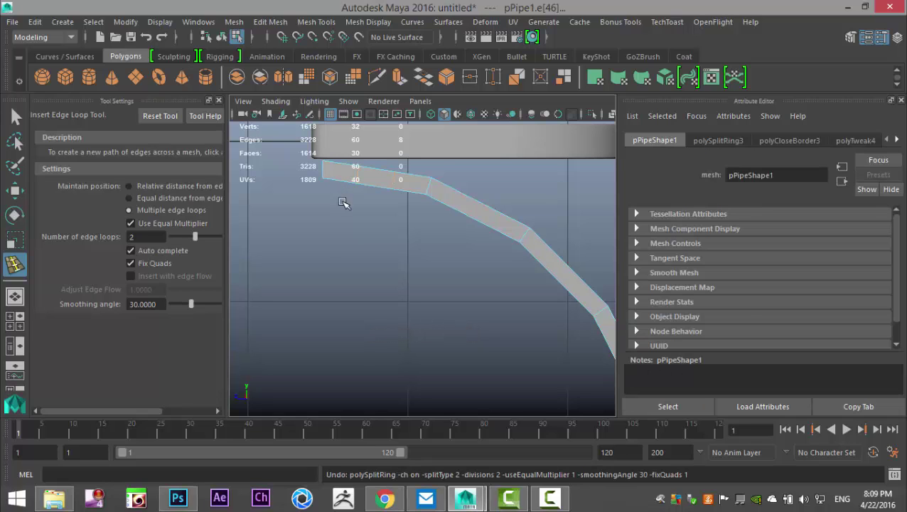
pyautogui.click(129, 198)
pyautogui.scroll(3, 366, 261)
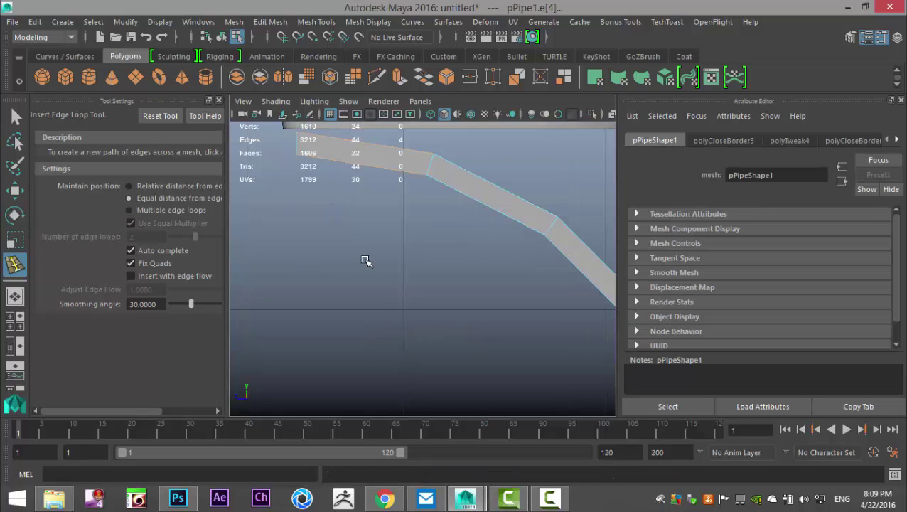
pyautogui.keyDown('alt'); pyautogui.moveTo(333, 218); pyautogui.dragTo(358, 308, button='middle'); pyautogui.keyUp('alt')
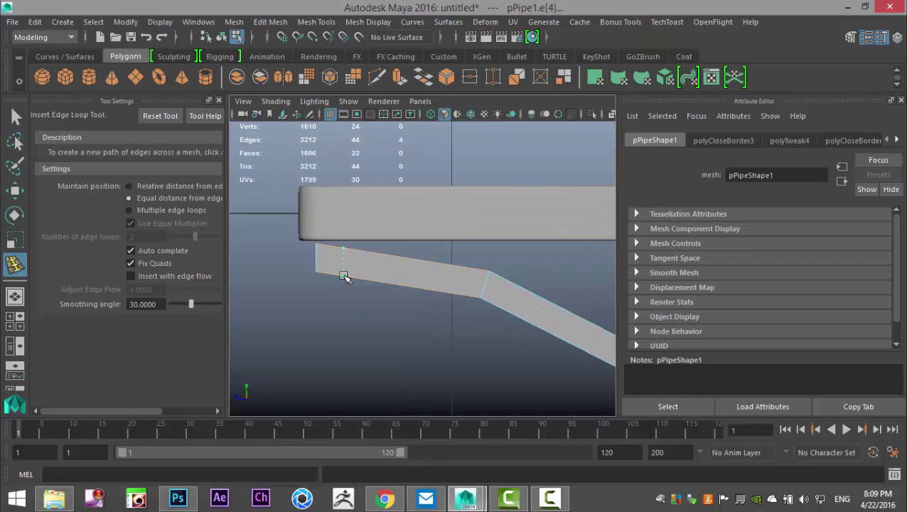
pyautogui.click(343, 276)
# Insert an edge loop just above the curved leg's lower end
pyautogui.keyDown('alt'); pyautogui.moveTo(401, 337); pyautogui.dragTo(373, 213, button='middle'); pyautogui.keyUp('alt')
pyautogui.keyDown('alt'); pyautogui.moveTo(520, 308); pyautogui.dragTo(407, 229, button='middle'); pyautogui.keyUp('alt')
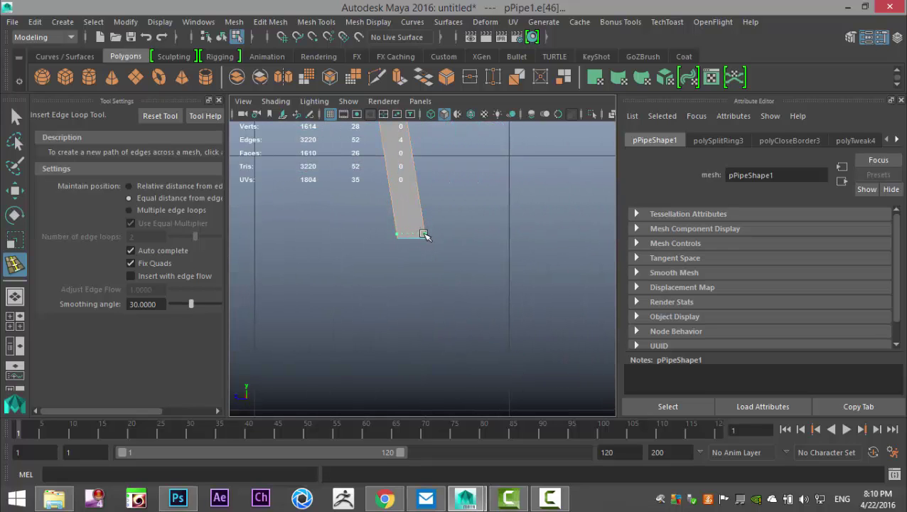
pyautogui.click(424, 236)
# In the perspective view, delete the small underside face at the leg's upper end, beneath the seat
pyautogui.click(15, 321)
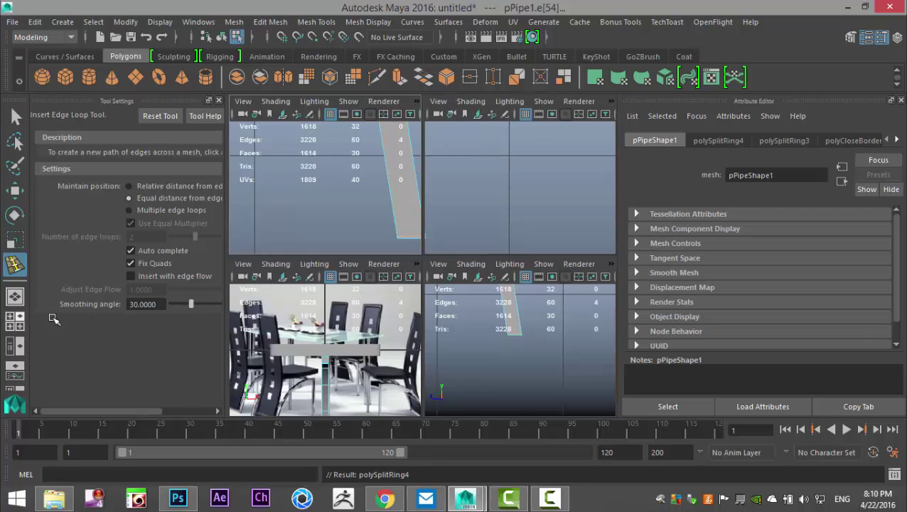
pyautogui.press('space')
pyautogui.scroll(2, 449, 269)
pyautogui.keyDown('alt'); pyautogui.moveTo(344, 257); pyautogui.dragTo(429, 308); pyautogui.keyUp('alt')
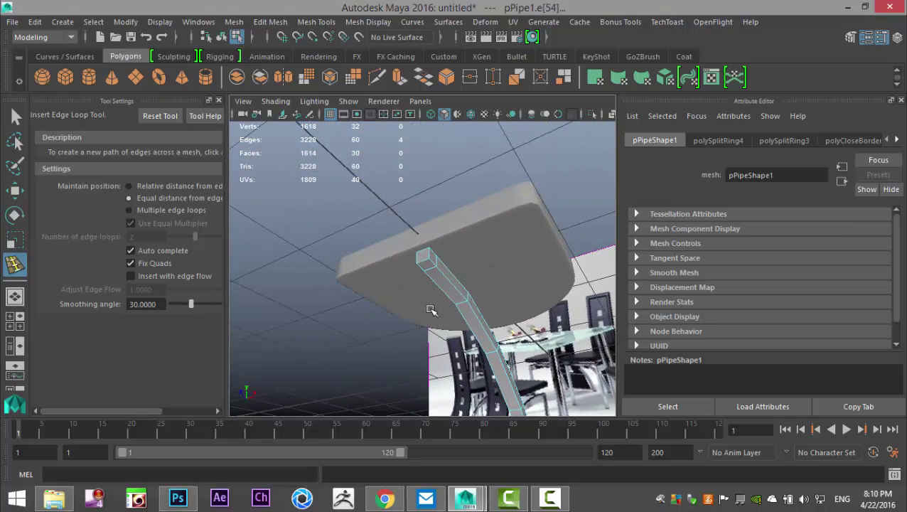
pyautogui.press('q')
pyautogui.moveTo(425, 269); pyautogui.dragTo(427, 164, button='right')
pyautogui.click(426, 262)
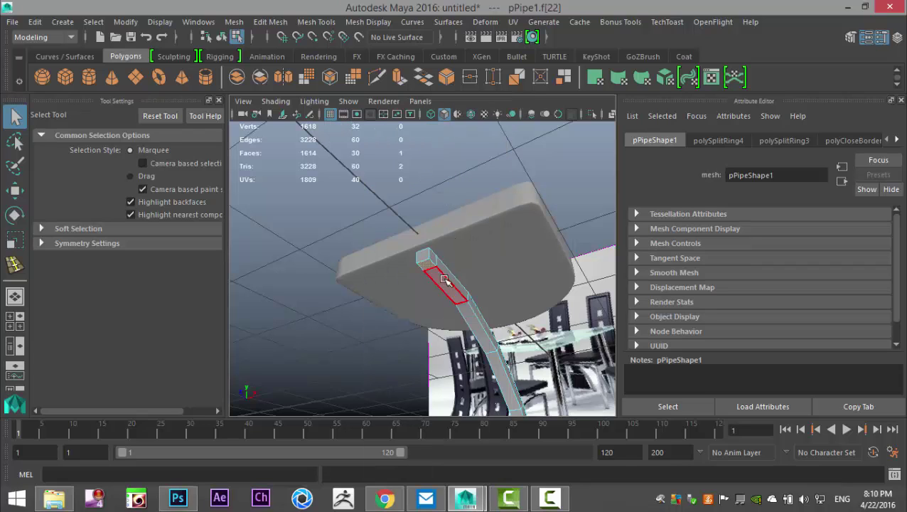
pyautogui.press('Delete')
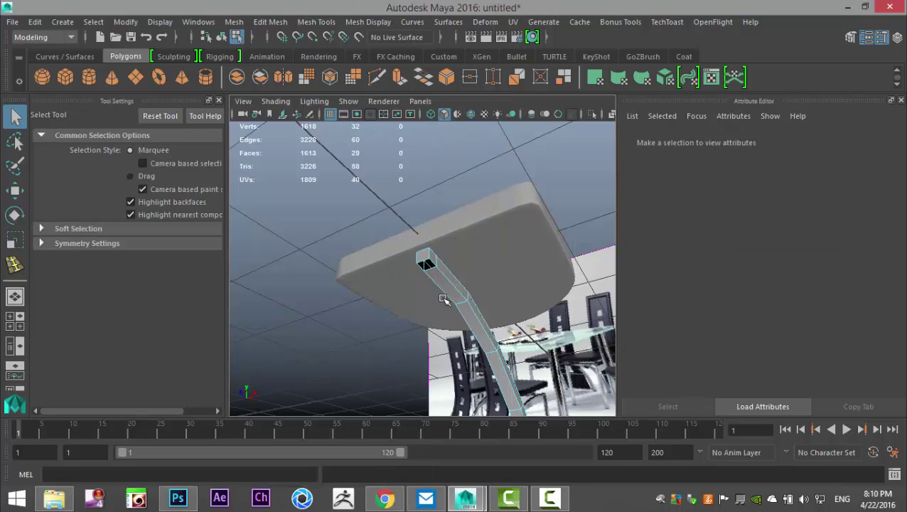
# Select the border edges of the new opening, extrude them, and move them straight down to form a vertical leg
pyautogui.moveTo(426, 259); pyautogui.dragTo(411, 89, button='right')
pyautogui.scroll(5, 448, 252)
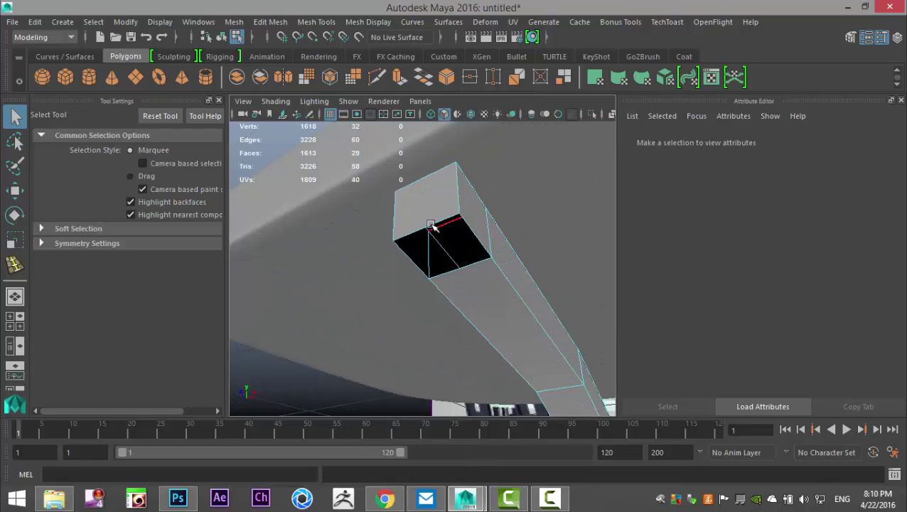
pyautogui.doubleClick(429, 225)
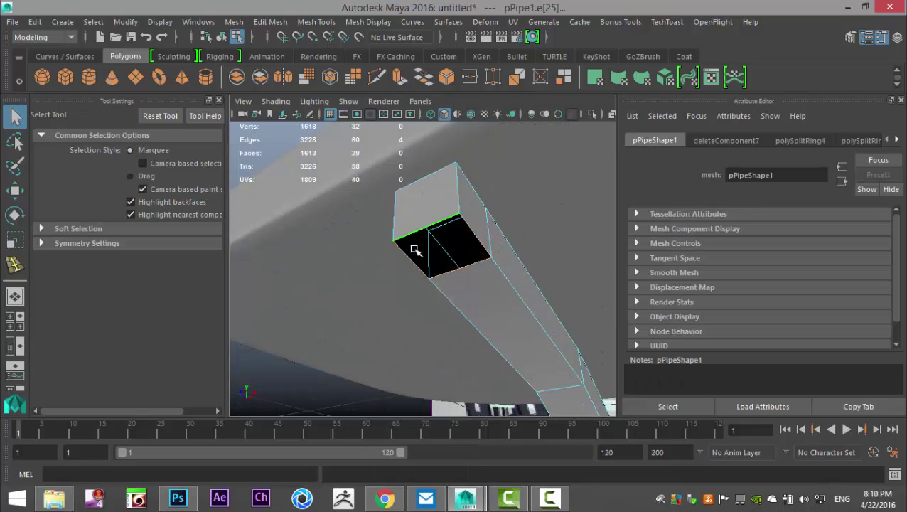
pyautogui.click(271, 21)
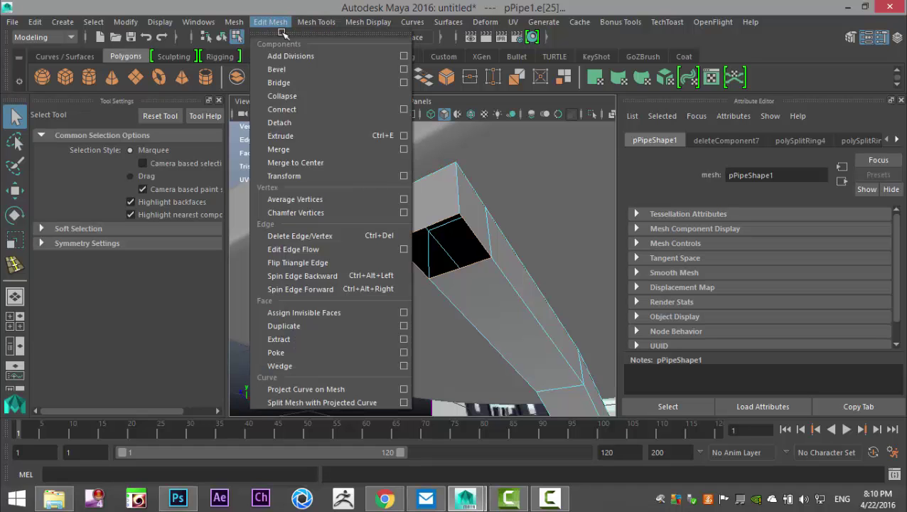
pyautogui.click(284, 135)
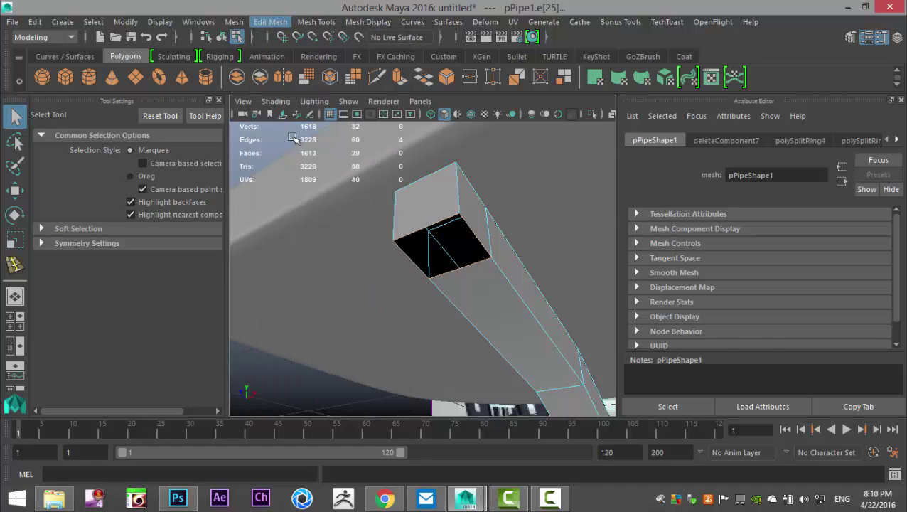
pyautogui.press('f')
pyautogui.keyDown('alt'); pyautogui.moveTo(334, 172); pyautogui.dragTo(339, 178); pyautogui.keyUp('alt')
pyautogui.press('w')
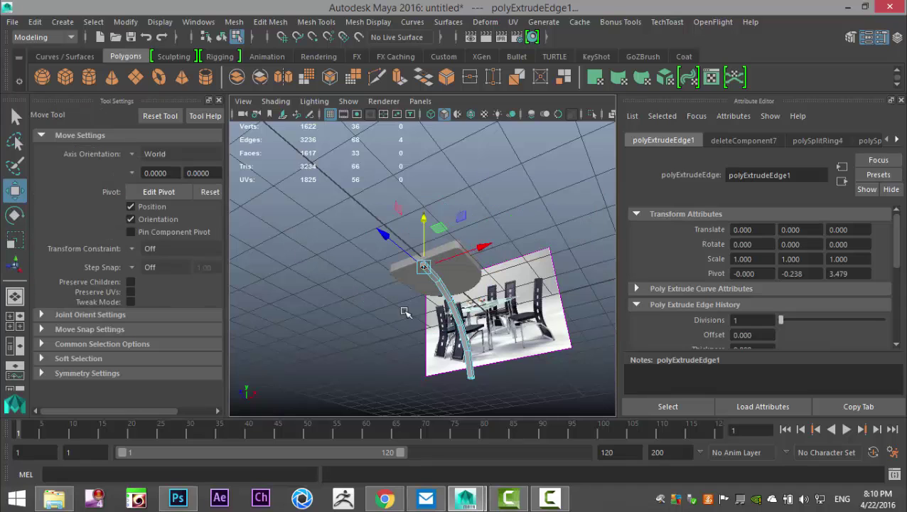
pyautogui.moveTo(427, 223); pyautogui.dragTo(427, 288)
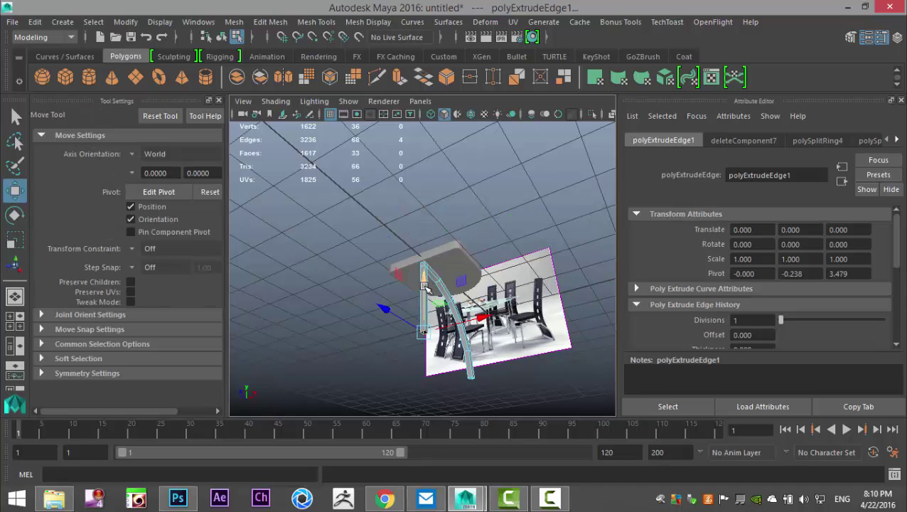
# In the side view, lower the vertical leg's bottom edges to the height of the curved leg's foot
pyautogui.click(14, 321)
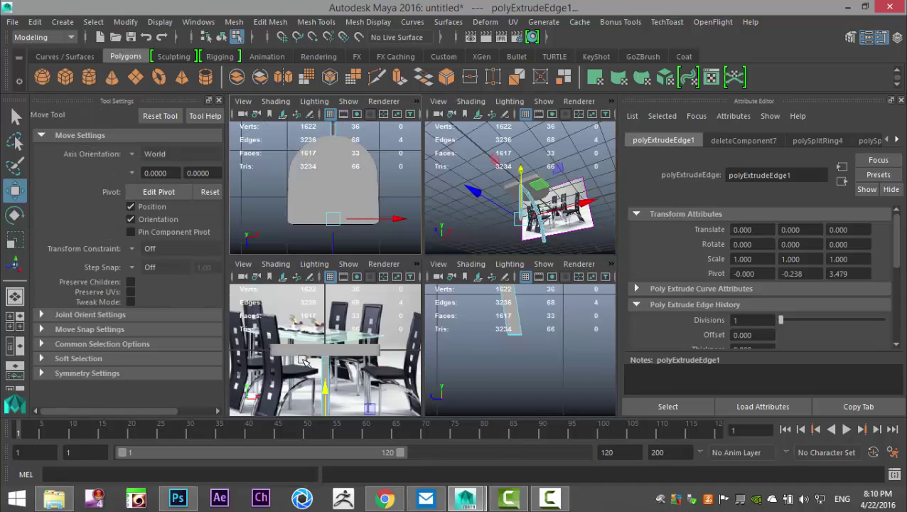
pyautogui.press('space')
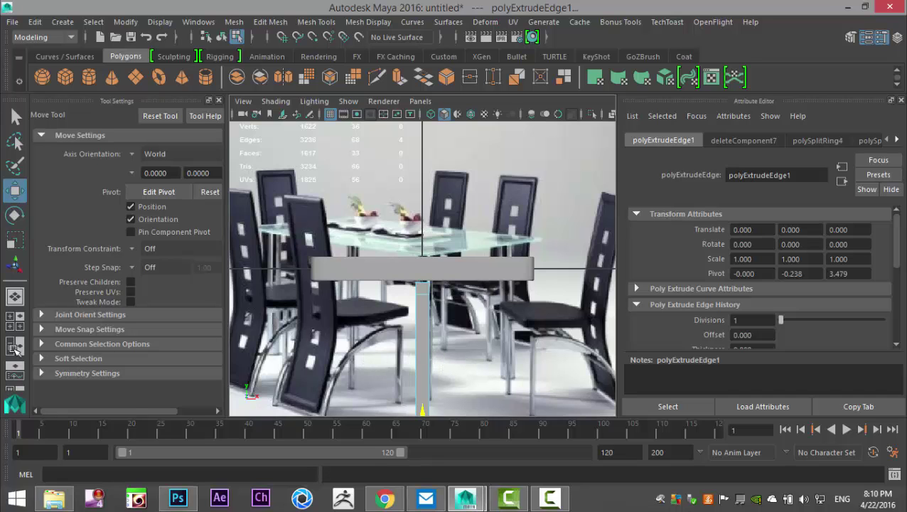
pyautogui.click(15, 321)
pyautogui.press('space')
pyautogui.scroll(-8, 446, 306)
pyautogui.keyDown('alt'); pyautogui.moveTo(382, 290); pyautogui.dragTo(399, 299, button='middle'); pyautogui.keyUp('alt')
pyautogui.scroll(7, 412, 318)
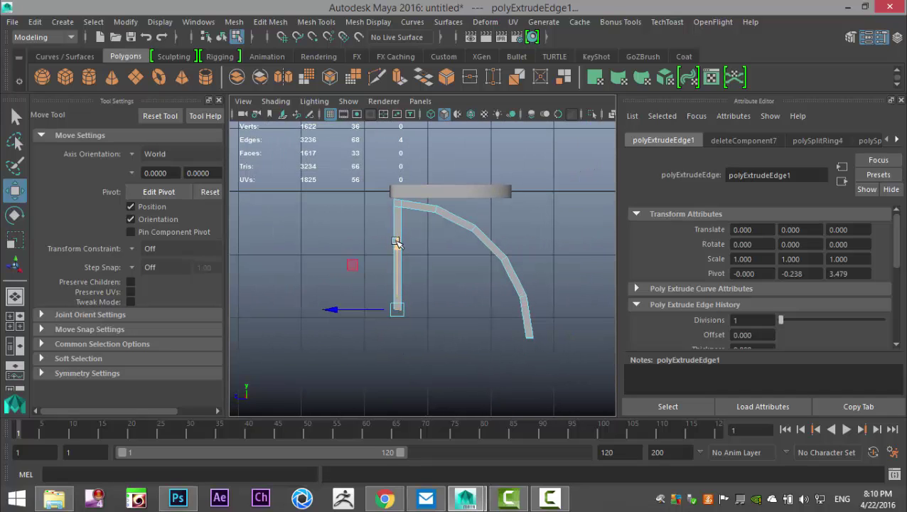
pyautogui.moveTo(397, 242); pyautogui.dragTo(402, 272)
pyautogui.click(349, 268)
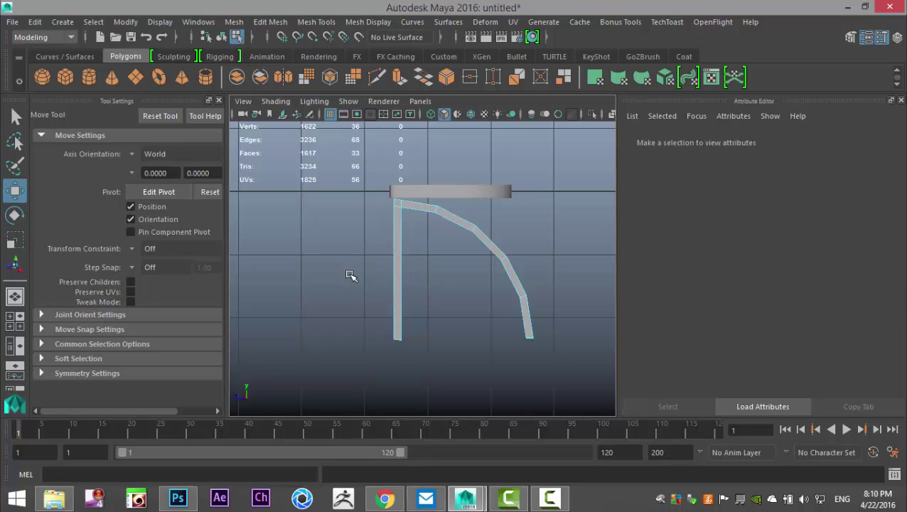
# Insert an edge loop just above the vertical leg's bottom end
pyautogui.scroll(3, 430, 382)
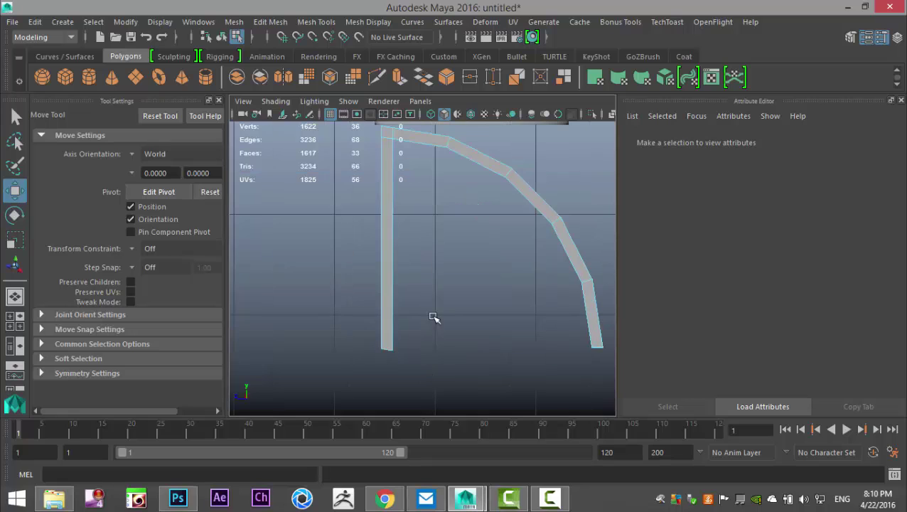
pyautogui.click(322, 23)
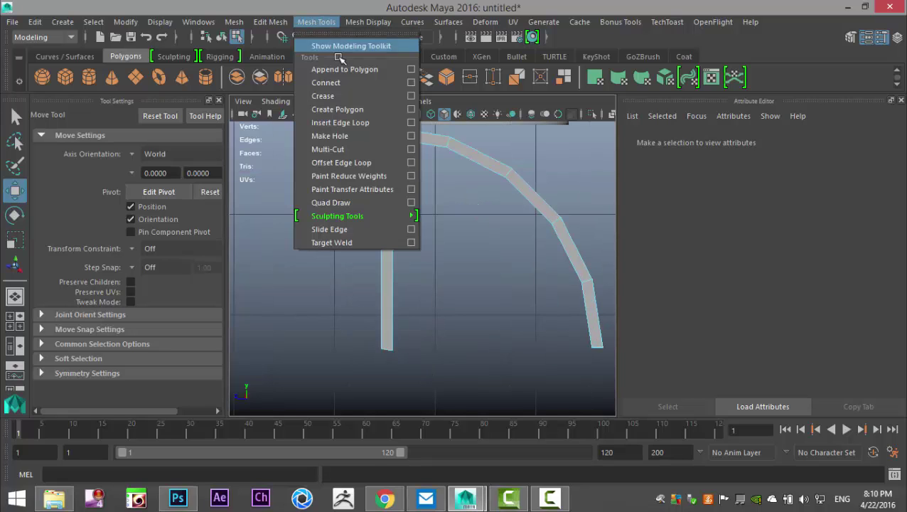
pyautogui.click(341, 118)
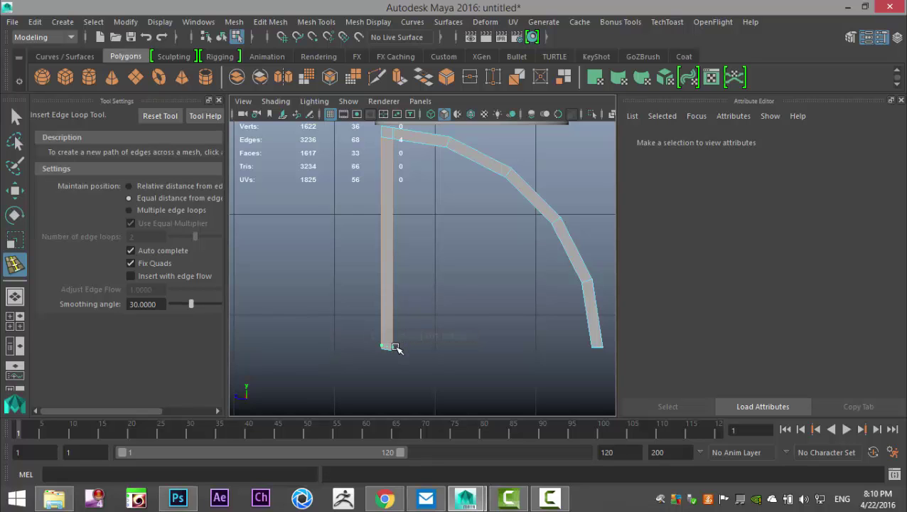
pyautogui.click(396, 349)
pyautogui.scroll(3, 411, 380)
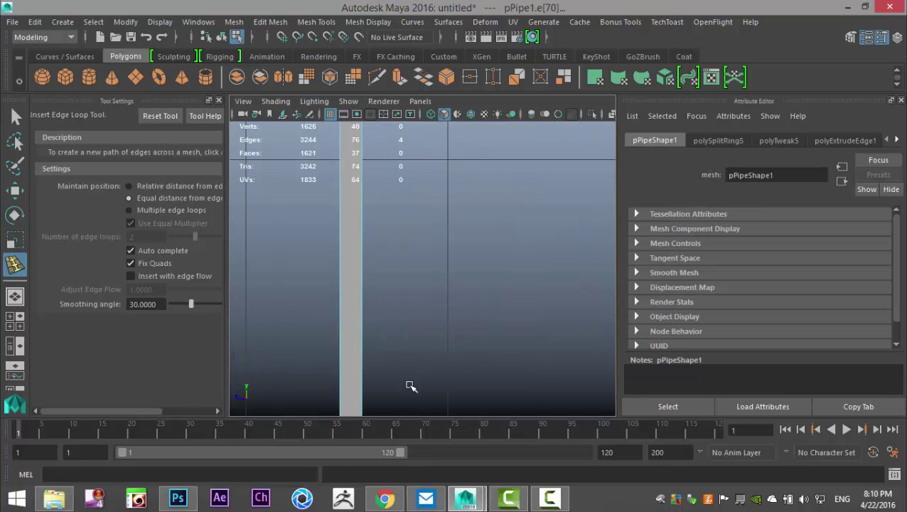
# Select the vertices at the vertical leg's bottom end in the side view and rotate them towards horizontal
pyautogui.keyDown('alt'); pyautogui.moveTo(451, 244); pyautogui.dragTo(458, 219, button='middle'); pyautogui.keyUp('alt')
pyautogui.scroll(5, 440, 317)
pyautogui.keyDown('alt'); pyautogui.moveTo(436, 335); pyautogui.dragTo(525, 306, button='middle'); pyautogui.keyUp('alt')
pyautogui.moveTo(416, 288); pyautogui.dragTo(355, 128, button='right')
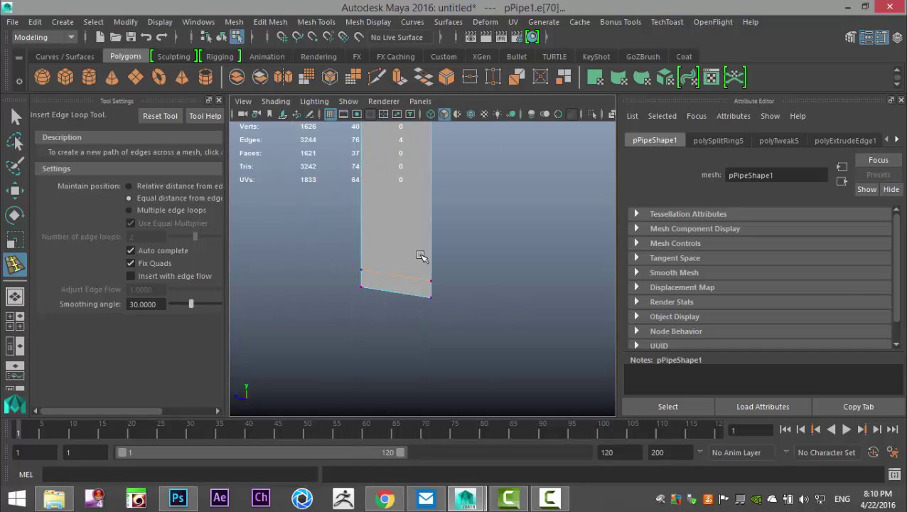
pyautogui.moveTo(335, 250); pyautogui.dragTo(504, 392)
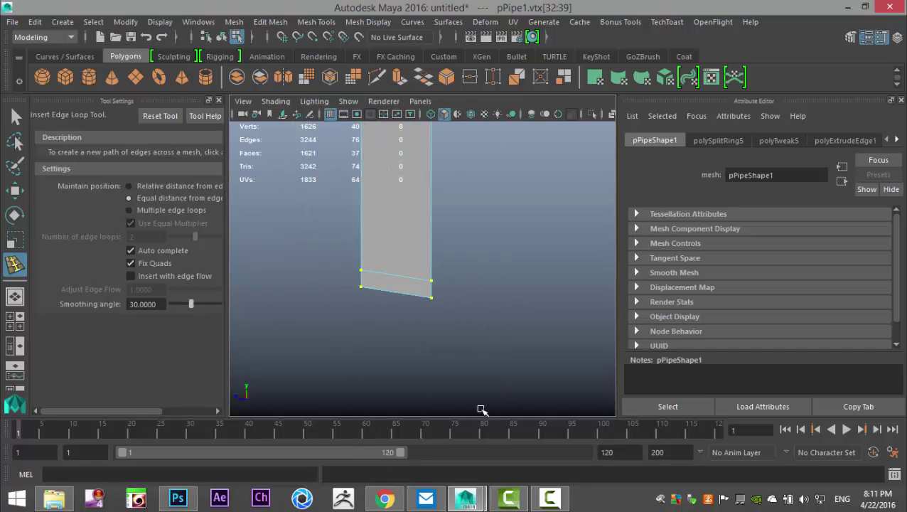
pyautogui.press('e')
pyautogui.moveTo(462, 312); pyautogui.dragTo(462, 305)
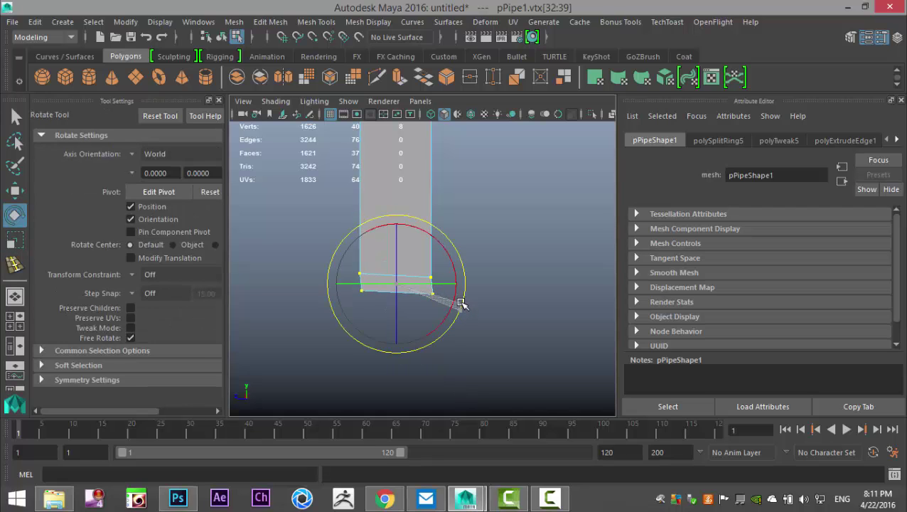
pyautogui.moveTo(469, 310); pyautogui.dragTo(518, 320)
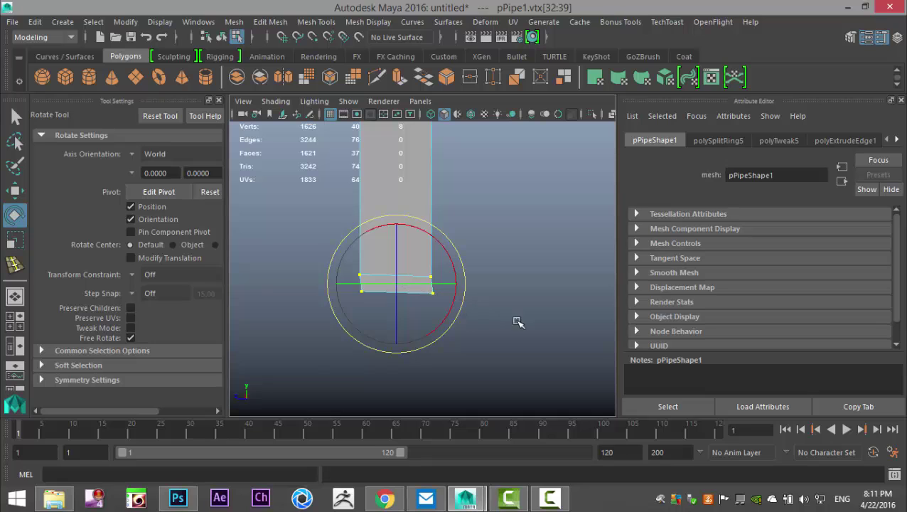
# Select only the lowest row of vertices and move it sideways to line up with the vertical leg's sides
pyautogui.click(348, 284)
pyautogui.moveTo(348, 284); pyautogui.dragTo(496, 345)
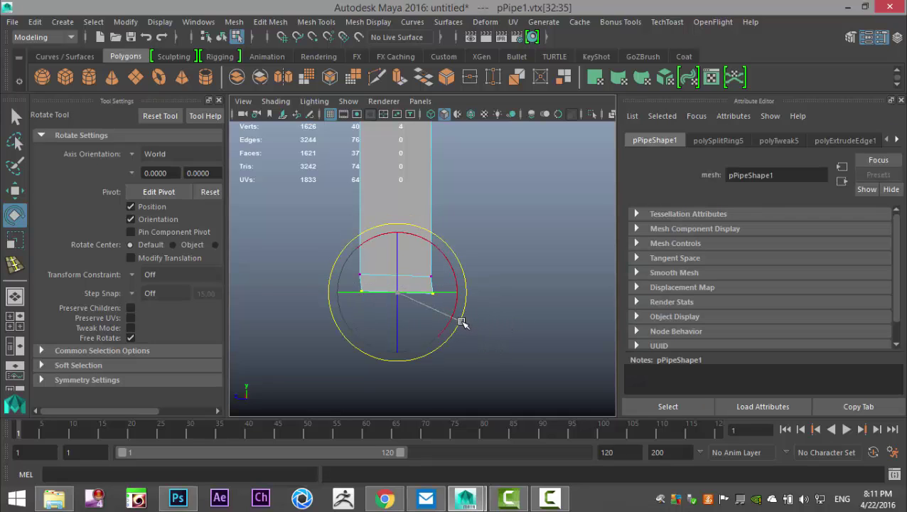
pyautogui.press('w')
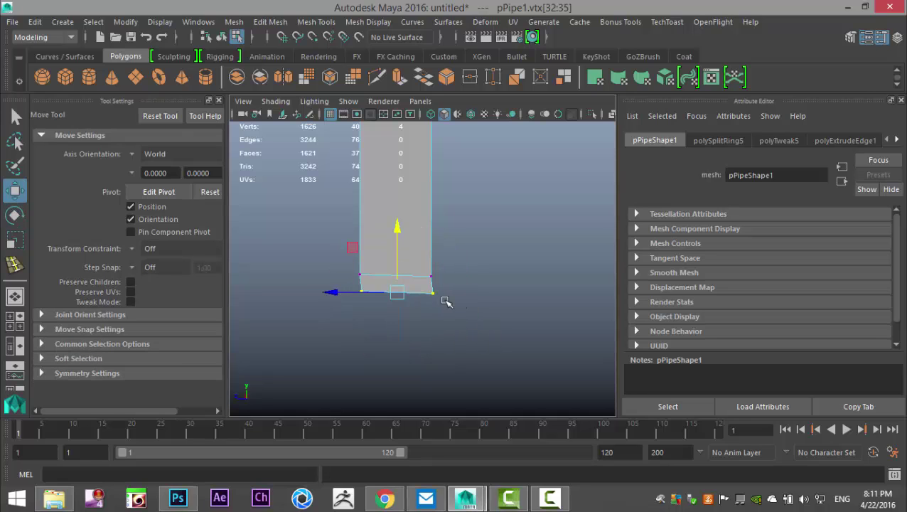
pyautogui.moveTo(334, 295); pyautogui.dragTo(332, 296)
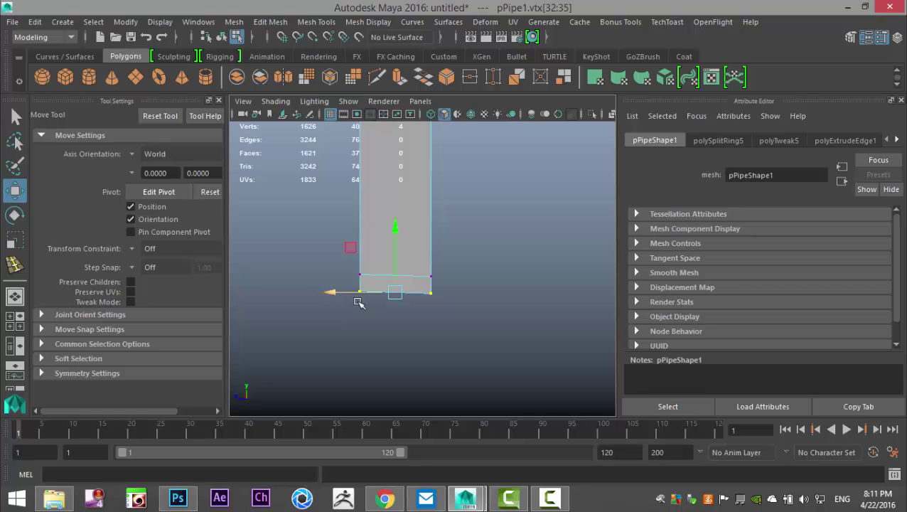
# Rotate the edge loop above the vertical leg's bottom end and its bottom border edges until both are level
pyautogui.moveTo(377, 128); pyautogui.dragTo(375, 92, button='right')
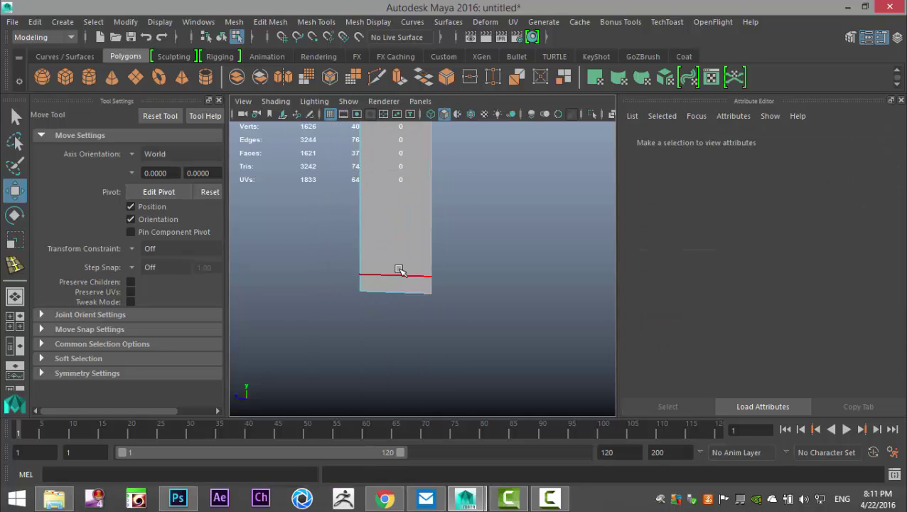
pyautogui.click(396, 273)
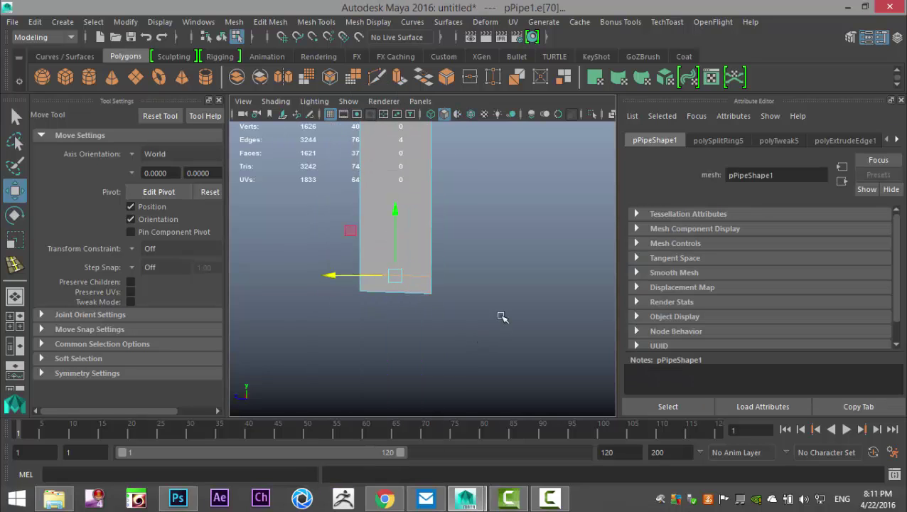
pyautogui.press('e')
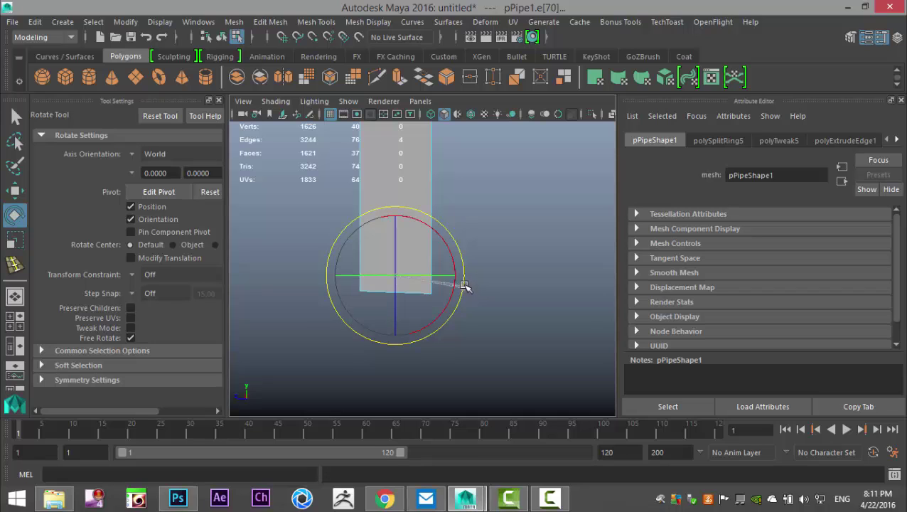
pyautogui.moveTo(463, 284); pyautogui.dragTo(463, 286)
pyautogui.click(502, 316)
pyautogui.click(397, 292)
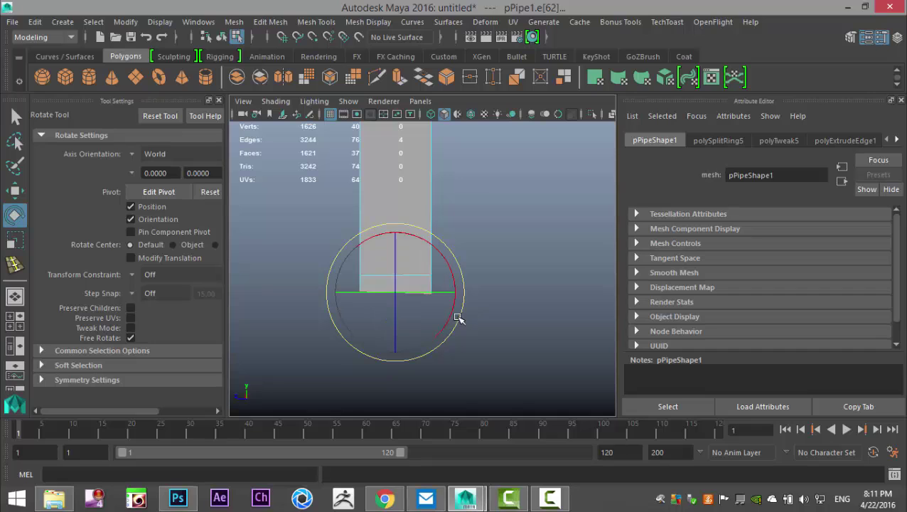
pyautogui.moveTo(459, 322); pyautogui.dragTo(463, 321)
pyautogui.click(493, 339)
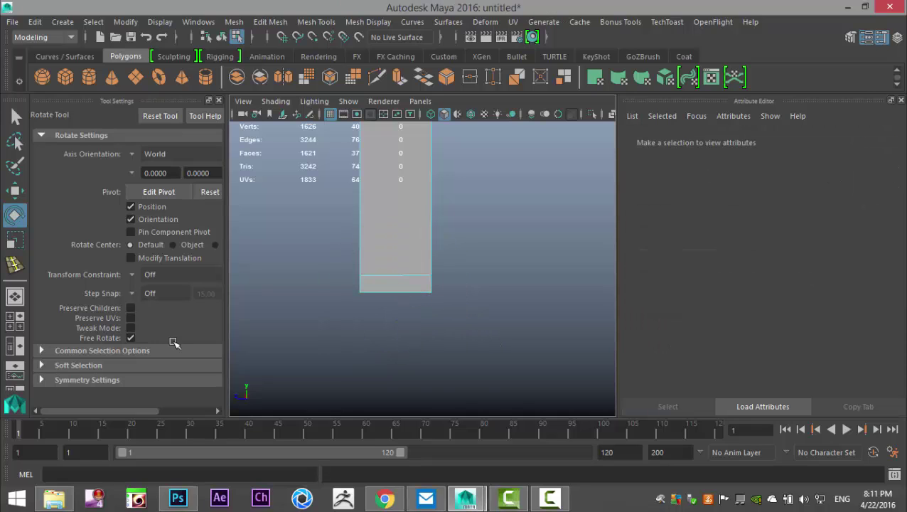
# Return to the perspective view and examine the leg frame in smooth preview, from the joint beneath the seat down to the feet
pyautogui.click(15, 322)
pyautogui.press('space')
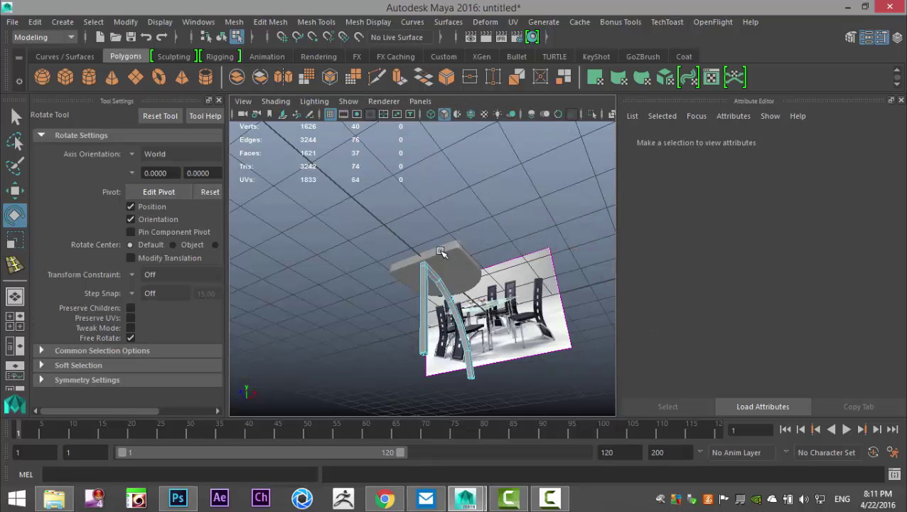
pyautogui.keyDown('alt'); pyautogui.moveTo(452, 277); pyautogui.dragTo(416, 303); pyautogui.keyUp('alt')
pyautogui.moveTo(416, 303); pyautogui.dragTo(419, 277, button='right')
pyautogui.click(420, 277)
pyautogui.click(521, 376)
pyautogui.moveTo(423, 324); pyautogui.dragTo(479, 200, button='right')
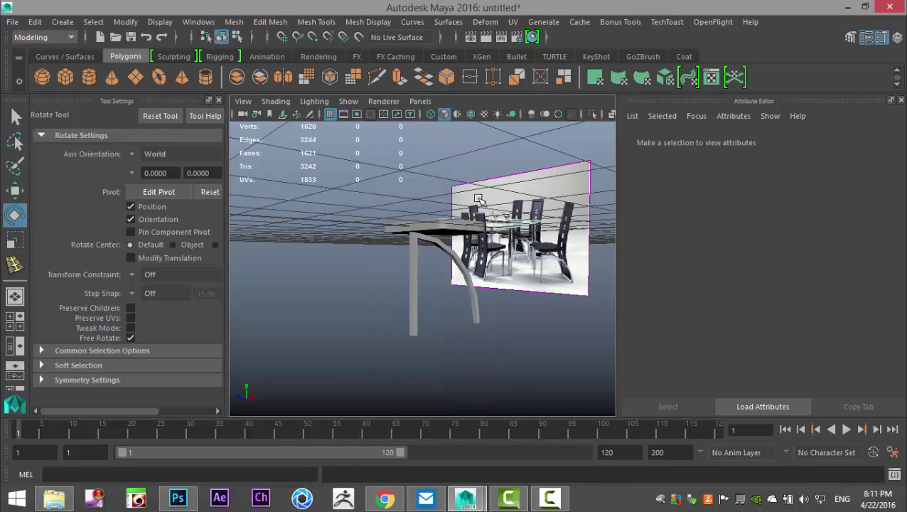
pyautogui.click(476, 313)
pyautogui.press('3')
pyautogui.press('f')
pyautogui.keyDown('alt'); pyautogui.moveTo(506, 378); pyautogui.dragTo(455, 232); pyautogui.keyUp('alt')
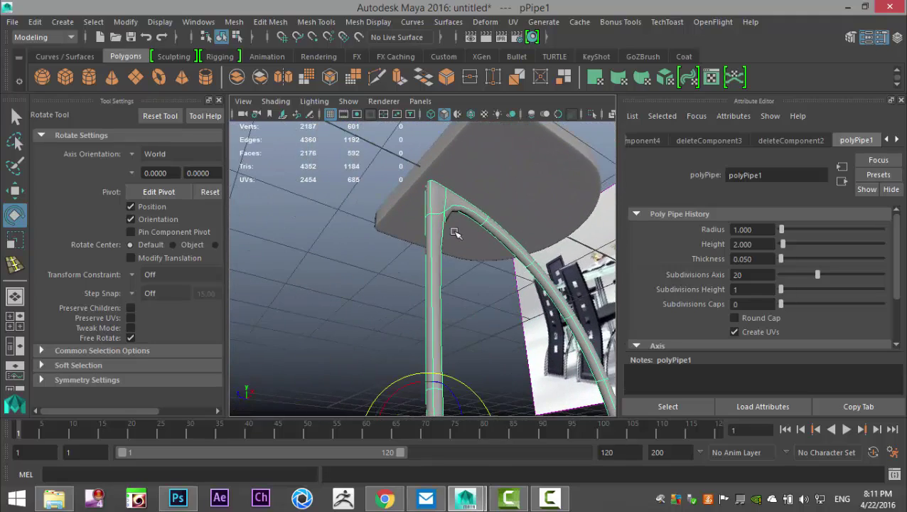
pyautogui.keyDown('alt'); pyautogui.moveTo(419, 276); pyautogui.dragTo(312, 165); pyautogui.keyUp('alt')
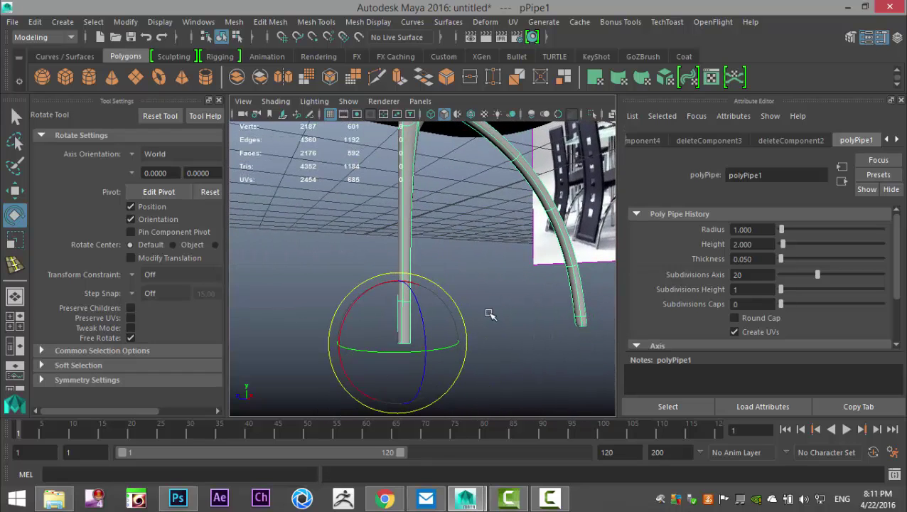
# Turn off the leg frame's smooth preview and fill the hole at the vertical leg's bottom end
pyautogui.press('1')
pyautogui.keyDown('alt'); pyautogui.moveTo(522, 385); pyautogui.dragTo(502, 402); pyautogui.keyUp('alt')
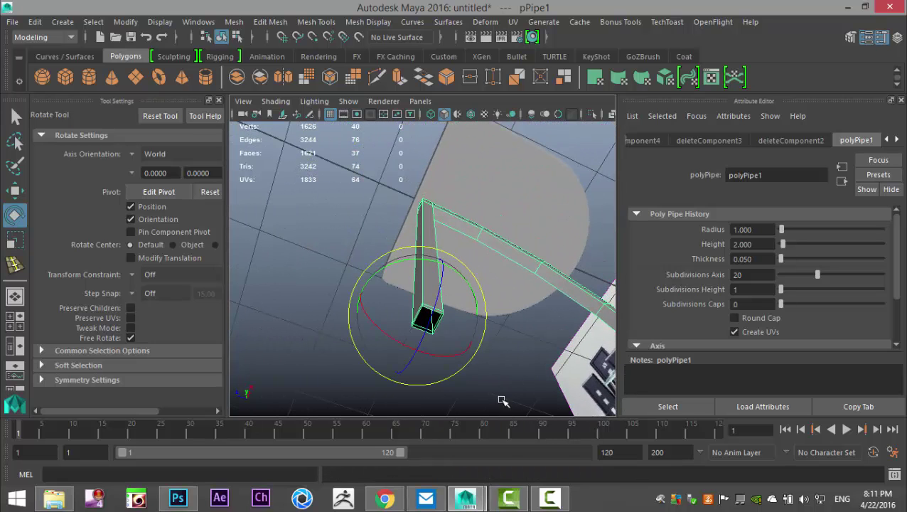
pyautogui.scroll(2, 440, 320)
pyautogui.moveTo(447, 368); pyautogui.dragTo(436, 95, button='right')
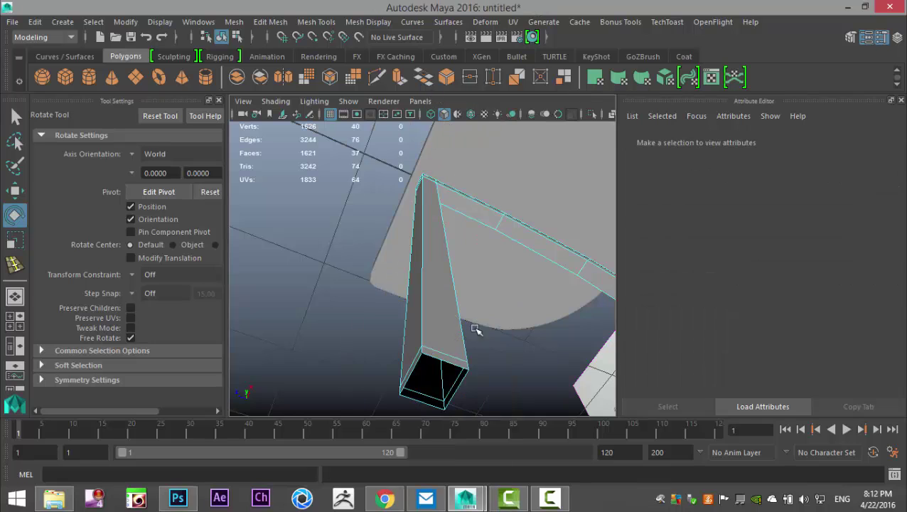
pyautogui.doubleClick(441, 361)
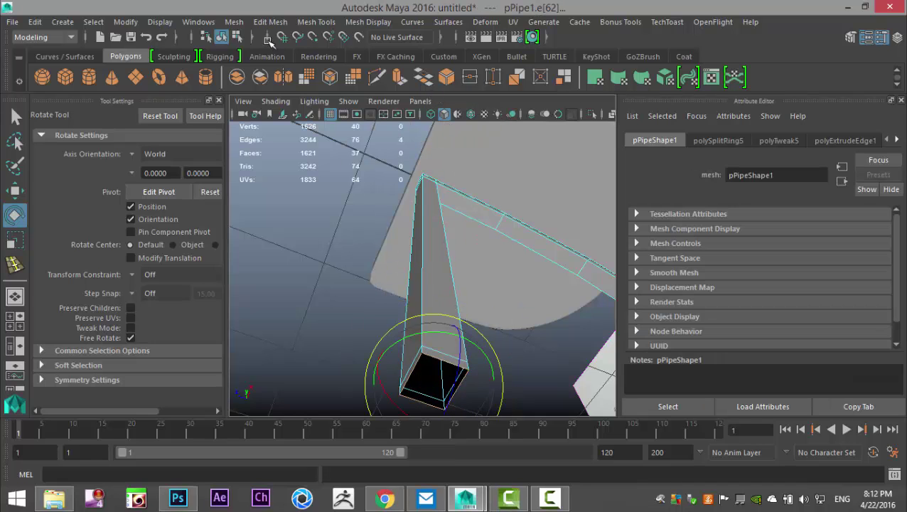
pyautogui.click(236, 23)
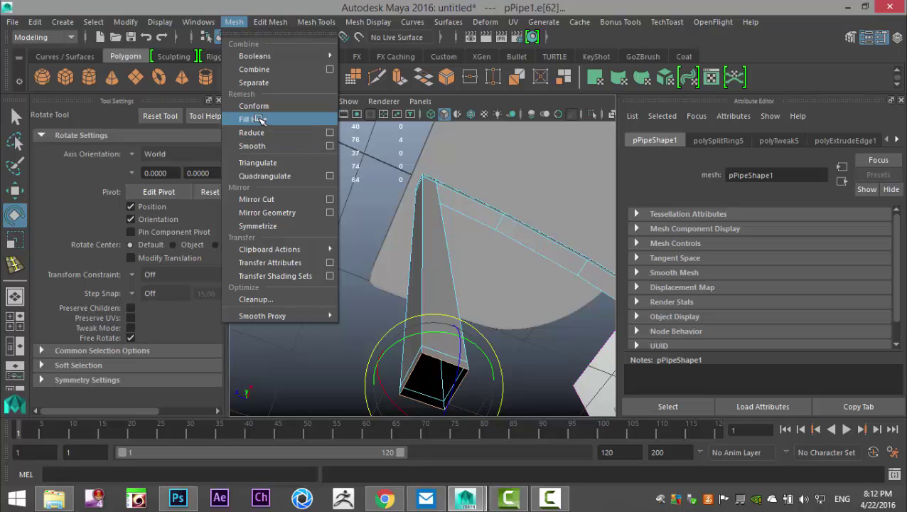
pyautogui.click(259, 119)
# Insert edge loops tight against the corner joint beneath the seat, one on the vertical leg and one on the curved leg
pyautogui.scroll(-5, 290, 178)
pyautogui.keyDown('alt'); pyautogui.moveTo(392, 275); pyautogui.dragTo(423, 365); pyautogui.keyUp('alt')
pyautogui.keyDown('alt'); pyautogui.moveTo(415, 339); pyautogui.dragTo(414, 403, button='middle'); pyautogui.keyUp('alt')
pyautogui.scroll(8, 448, 356)
pyautogui.keyDown('alt'); pyautogui.moveTo(447, 356); pyautogui.dragTo(398, 259); pyautogui.keyUp('alt')
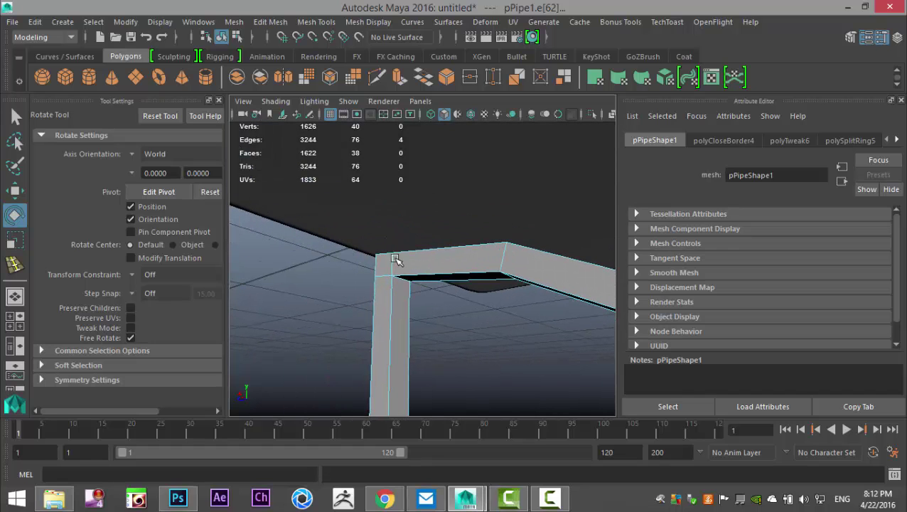
pyautogui.click(316, 22)
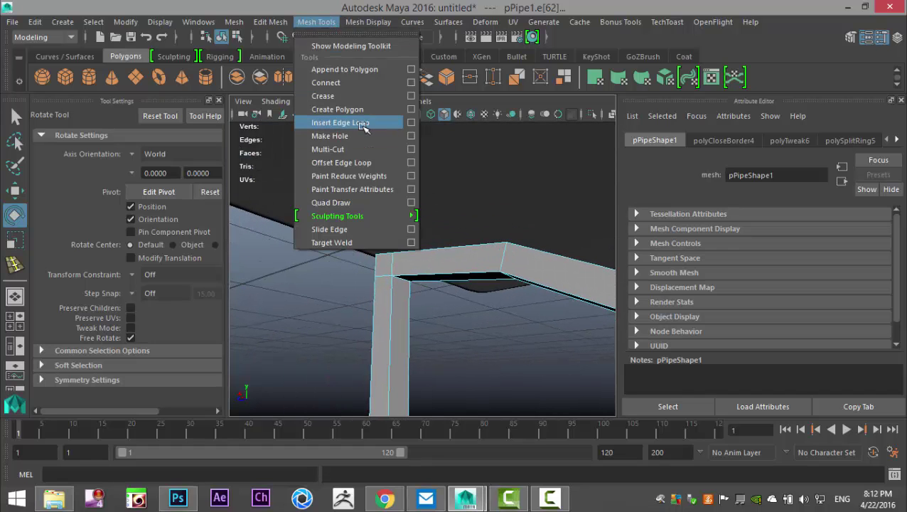
pyautogui.click(412, 123)
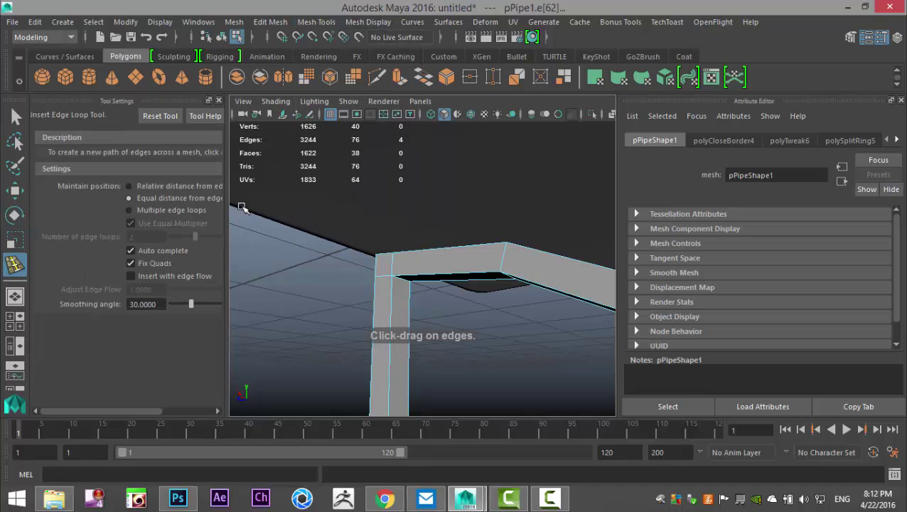
pyautogui.scroll(2, 359, 305)
pyautogui.scroll(-1, 358, 310)
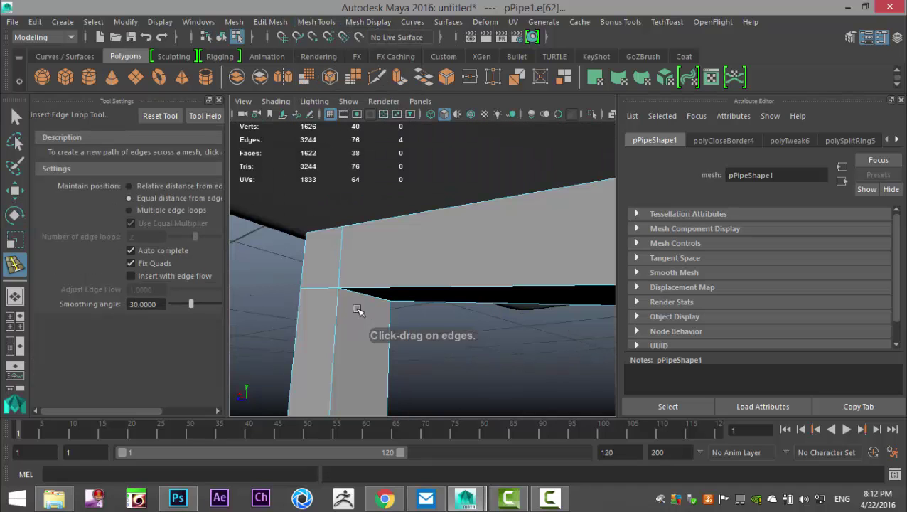
pyautogui.moveTo(338, 300); pyautogui.dragTo(341, 293)
pyautogui.keyDown('alt'); pyautogui.moveTo(341, 293); pyautogui.dragTo(349, 234); pyautogui.keyUp('alt')
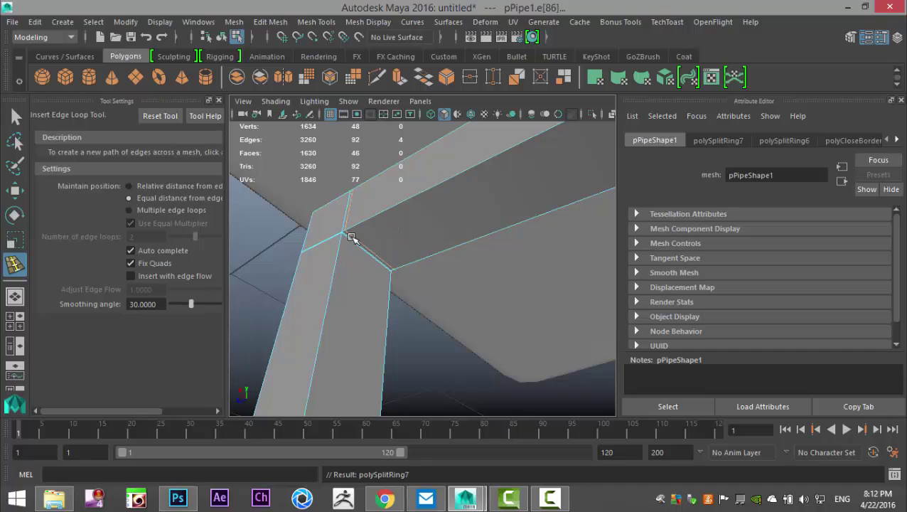
# Return the leg frame to object mode and display it with smooth preview
pyautogui.press('q')
pyautogui.moveTo(368, 284); pyautogui.dragTo(420, 110, button='right')
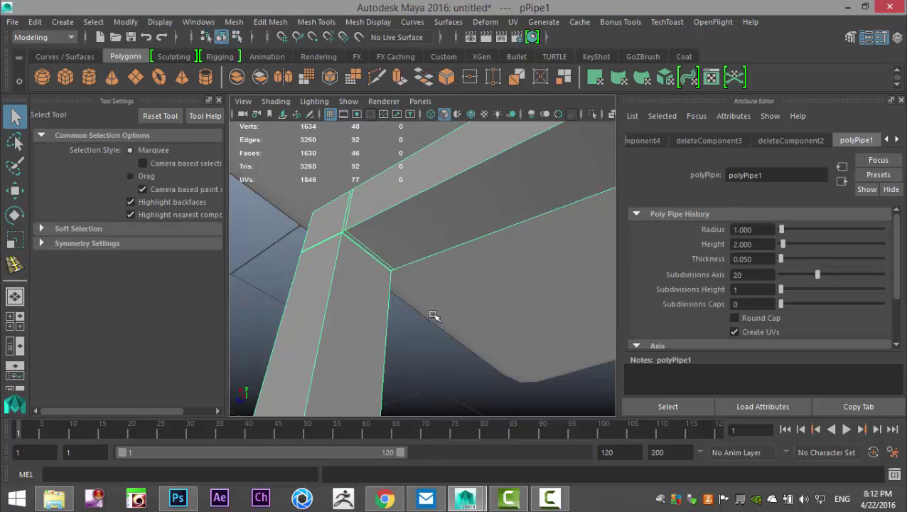
pyautogui.scroll(-10, 394, 300)
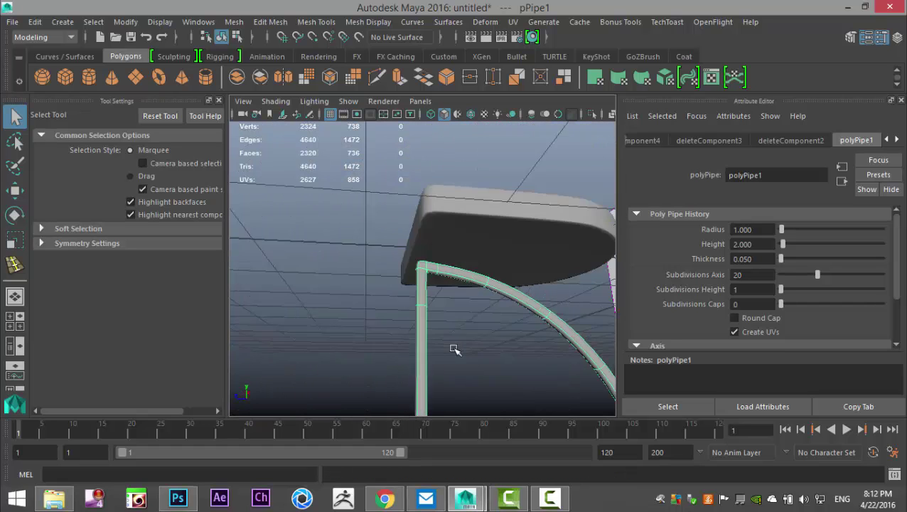
pyautogui.scroll(-5, 451, 355)
pyautogui.click(366, 348)
pyautogui.scroll(-5, 368, 348)
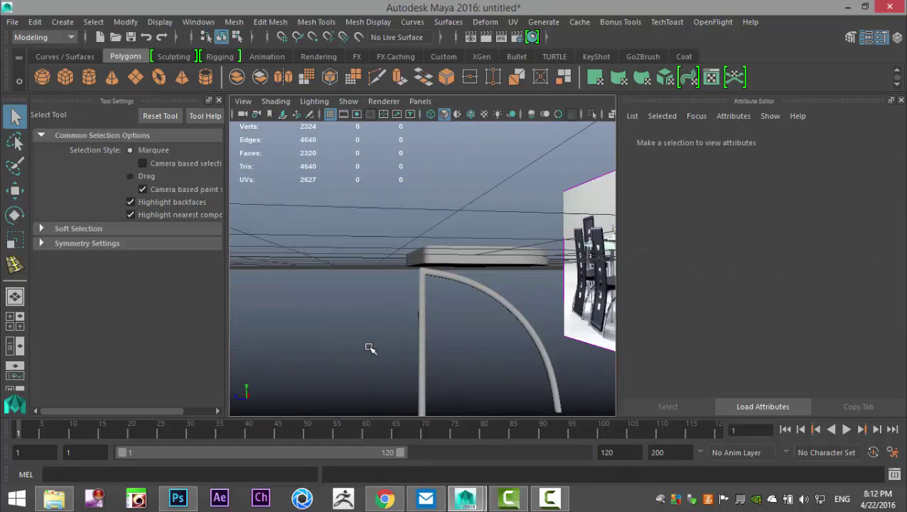
pyautogui.keyDown('alt'); pyautogui.moveTo(439, 330); pyautogui.dragTo(461, 325); pyautogui.keyUp('alt')
# In the front view, move the leg frame along X to just inside the seat's right end and duplicate it
pyautogui.click(15, 321)
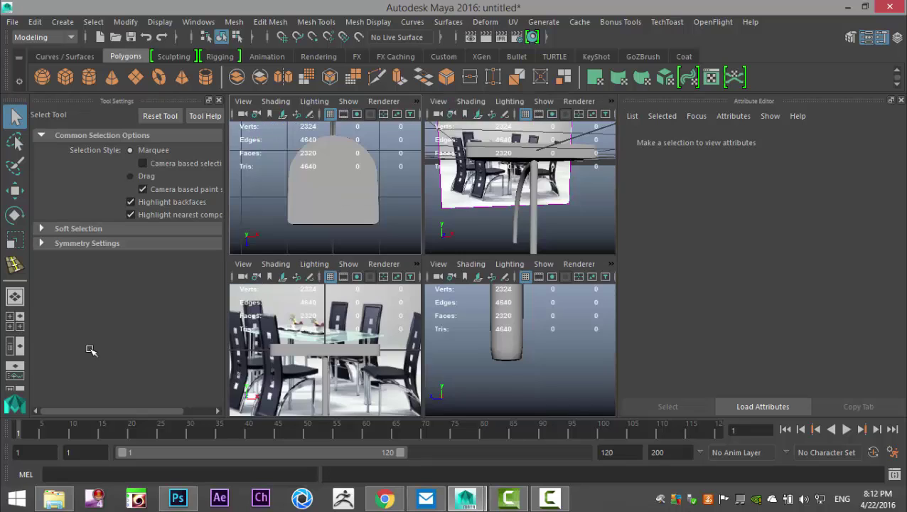
pyautogui.press('space')
pyautogui.scroll(2, 448, 355)
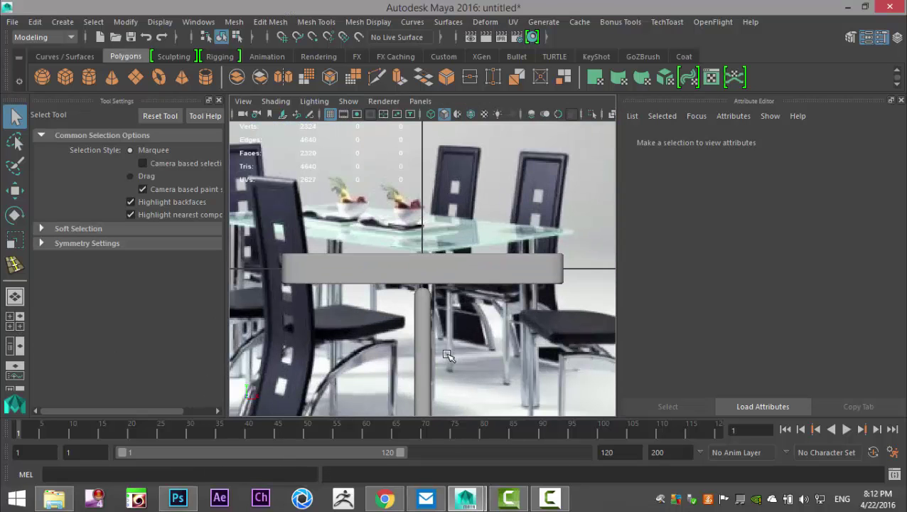
pyautogui.click(421, 345)
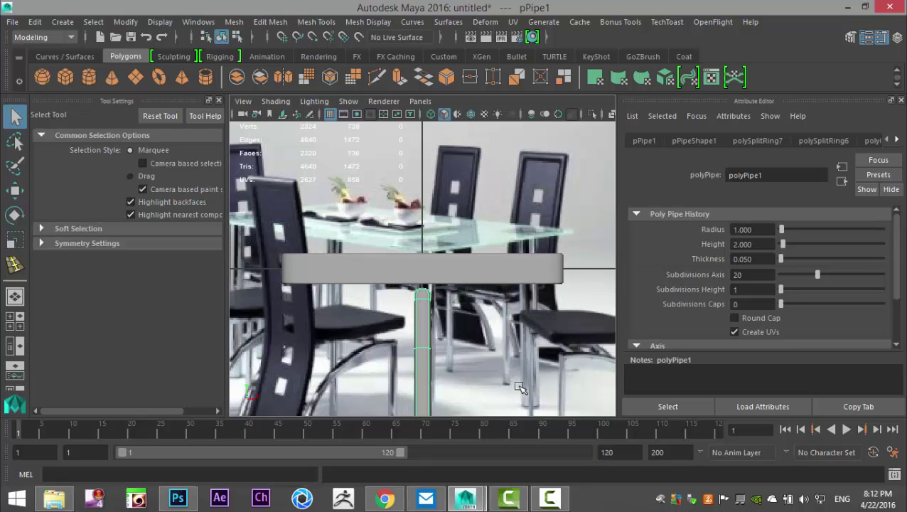
pyautogui.press('w')
pyautogui.scroll(-5, 496, 347)
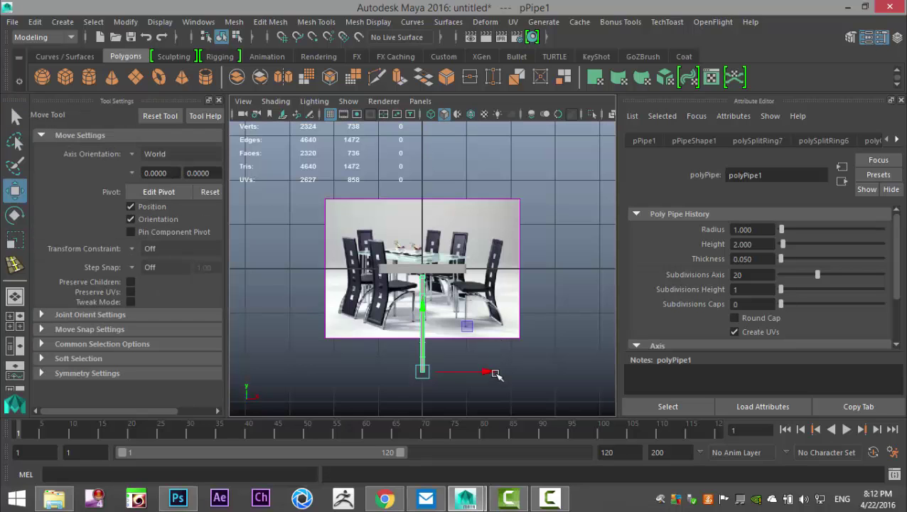
pyautogui.moveTo(496, 374); pyautogui.dragTo(528, 376)
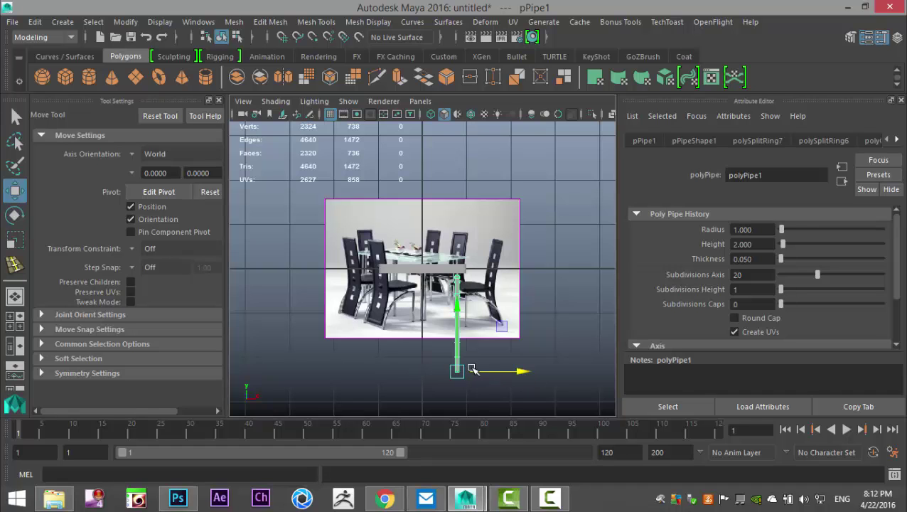
pyautogui.scroll(5, 473, 369)
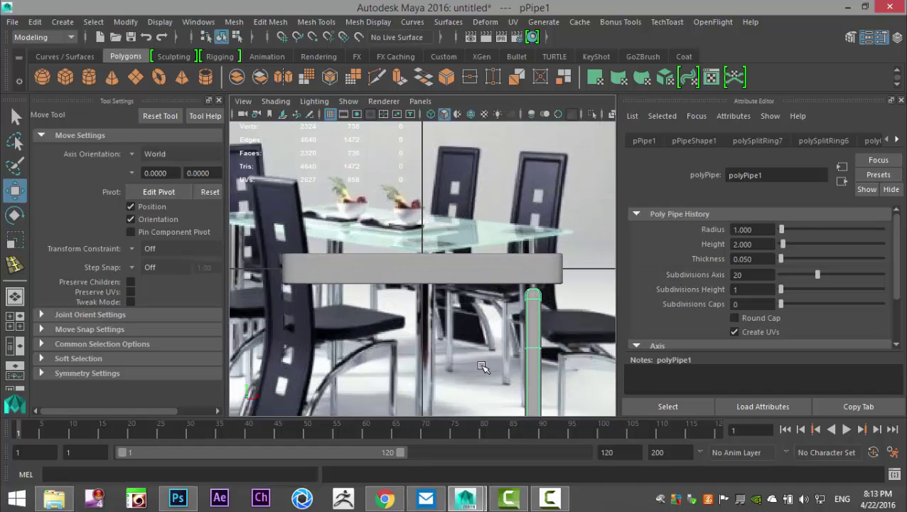
pyautogui.hotkey('ctrl', 'd')
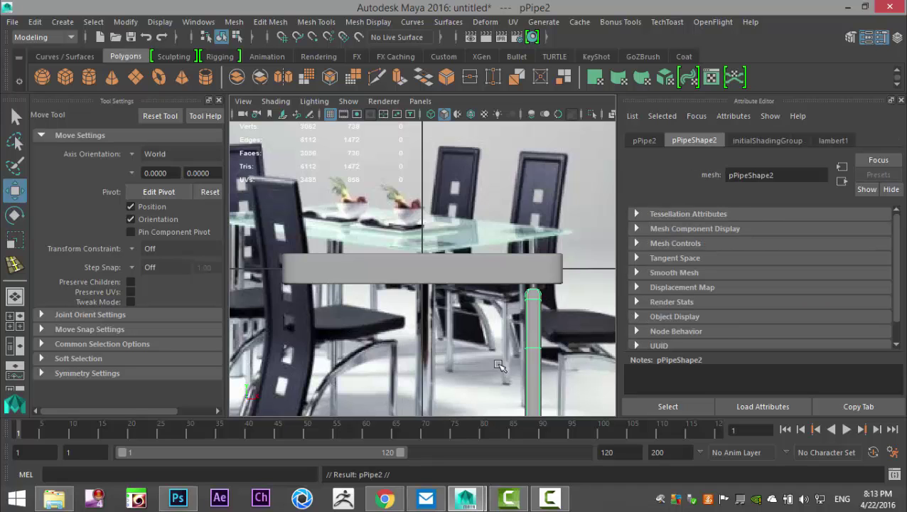
# Move the duplicated leg frame along X to just inside the seat's left end, and hide the reference image plane
pyautogui.press('a')
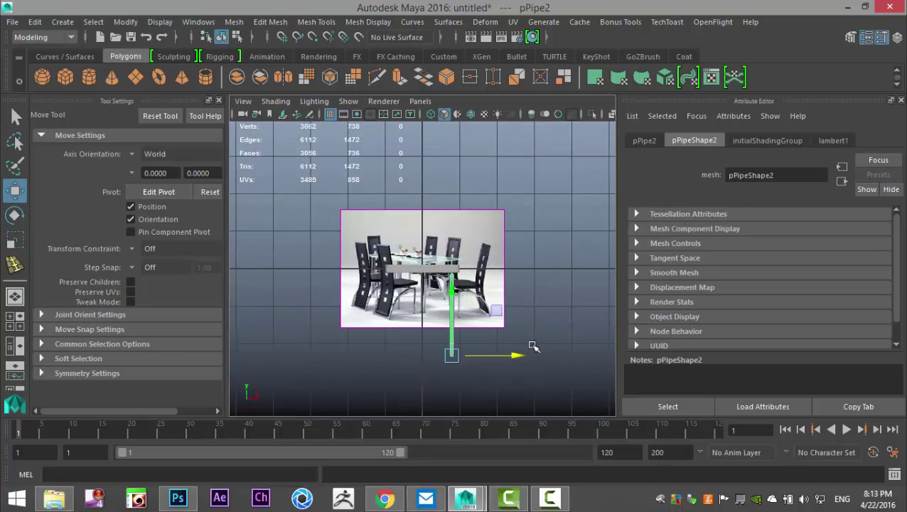
pyautogui.moveTo(521, 359); pyautogui.dragTo(466, 359)
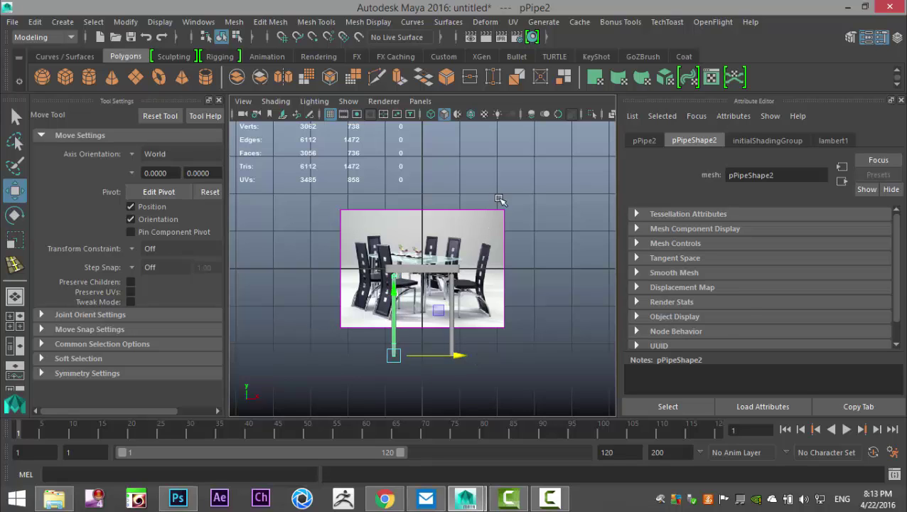
pyautogui.moveTo(500, 200); pyautogui.dragTo(540, 258)
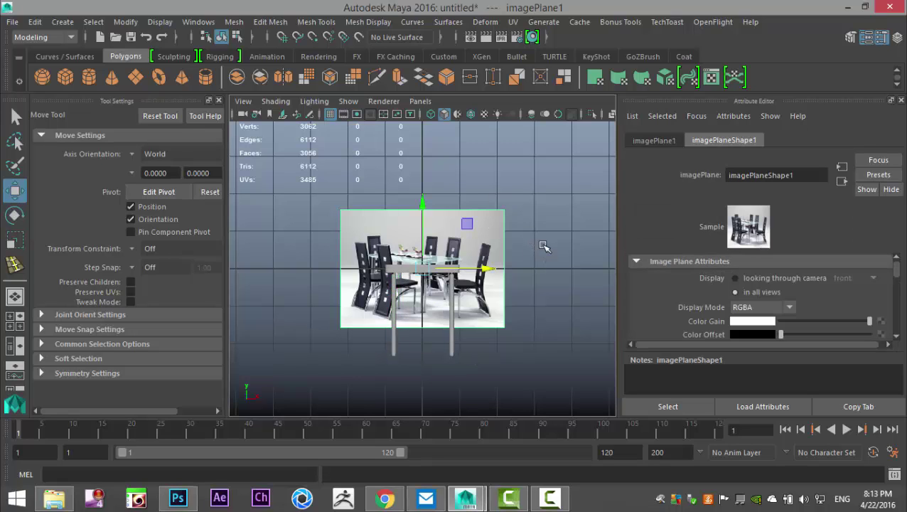
pyautogui.hotkey('ctrl', 'h')
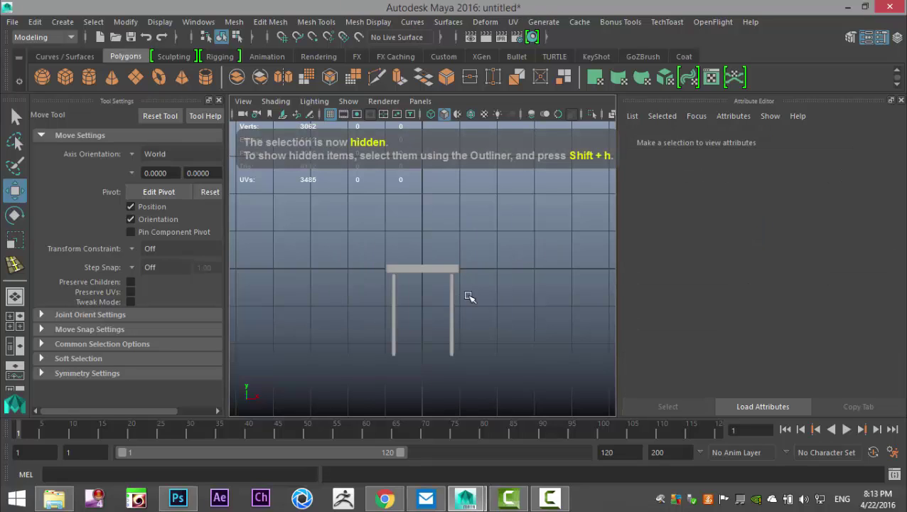
pyautogui.scroll(4, 469, 297)
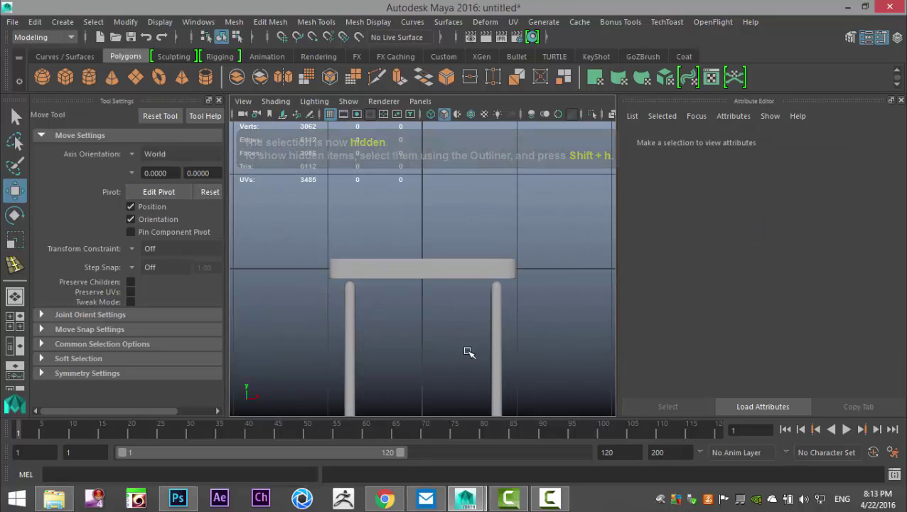
# Select both leg frames, turn off their smooth preview, and apply mesh Smooth with 1 division
pyautogui.click(415, 276)
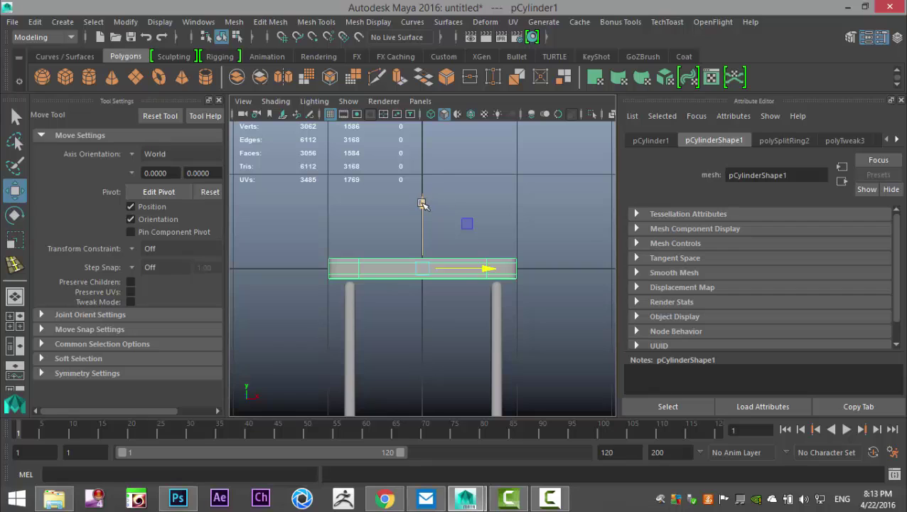
pyautogui.click(350, 321)
pyautogui.keyDown('shift'); pyautogui.click(496, 347); pyautogui.keyUp('shift')
pyautogui.press('1')
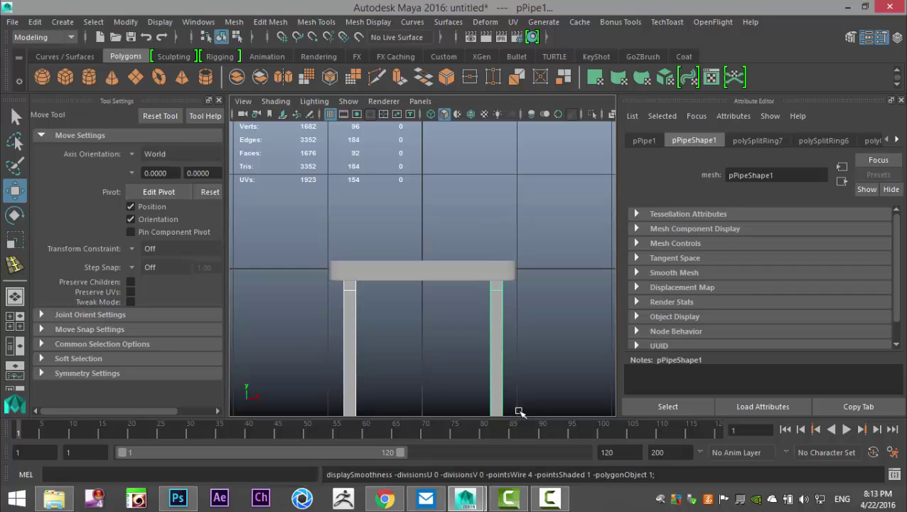
pyautogui.click(272, 22)
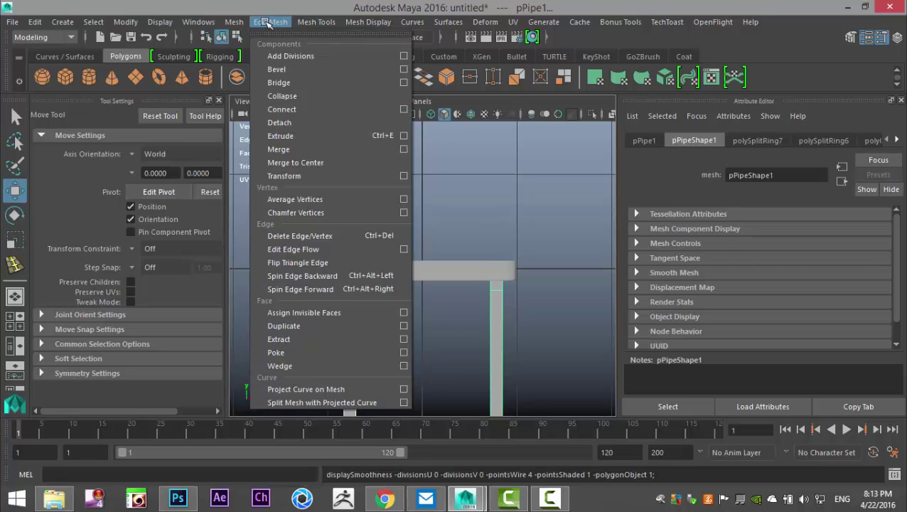
pyautogui.moveTo(237, 26)
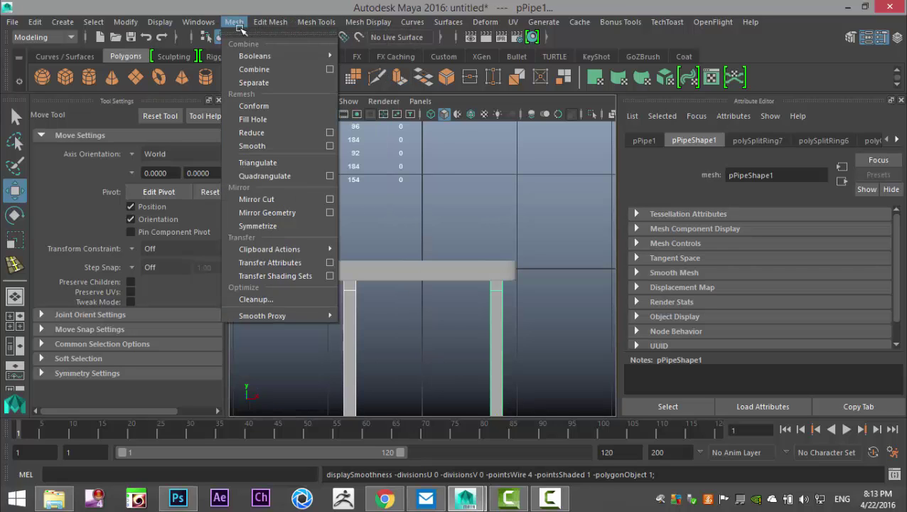
pyautogui.click(271, 148)
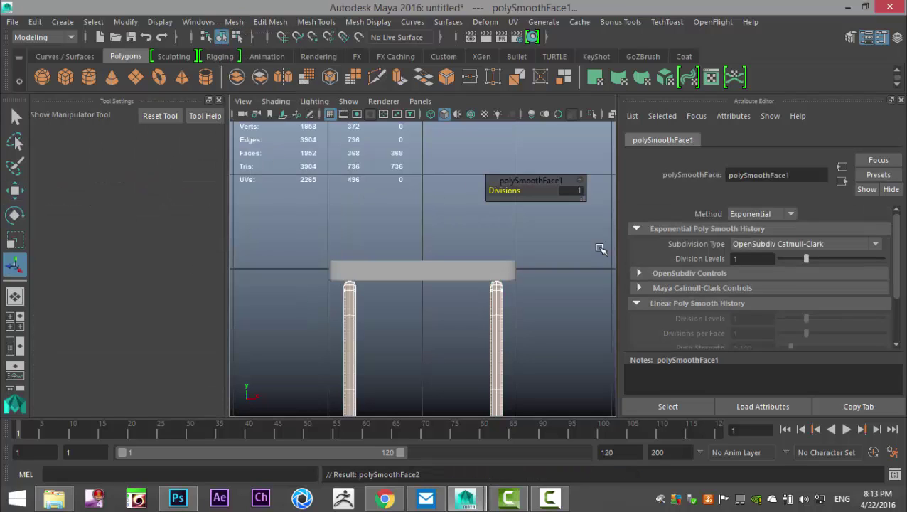
# In the perspective view, deselect the leg frames and show all hidden objects again
pyautogui.click(15, 320)
pyautogui.press('space')
pyautogui.scroll(-4, 503, 235)
pyautogui.scroll(-5, 504, 263)
pyautogui.keyDown('alt'); pyautogui.moveTo(553, 317); pyautogui.dragTo(445, 327); pyautogui.keyUp('alt')
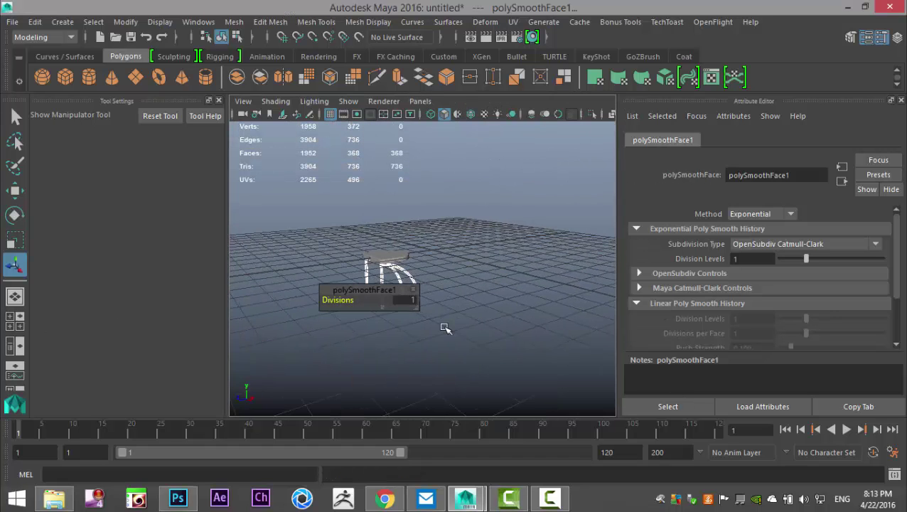
pyautogui.click(470, 371)
pyautogui.scroll(5, 441, 330)
pyautogui.click(160, 22)
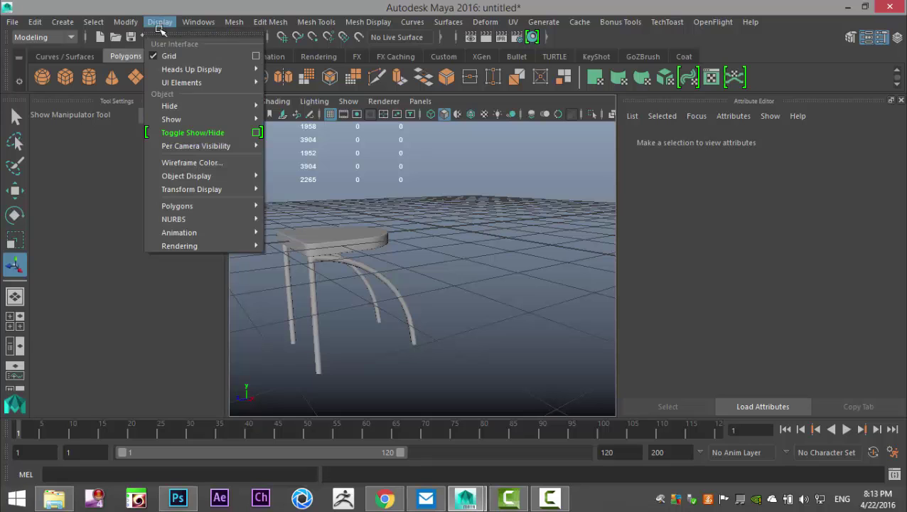
pyautogui.moveTo(171, 119)
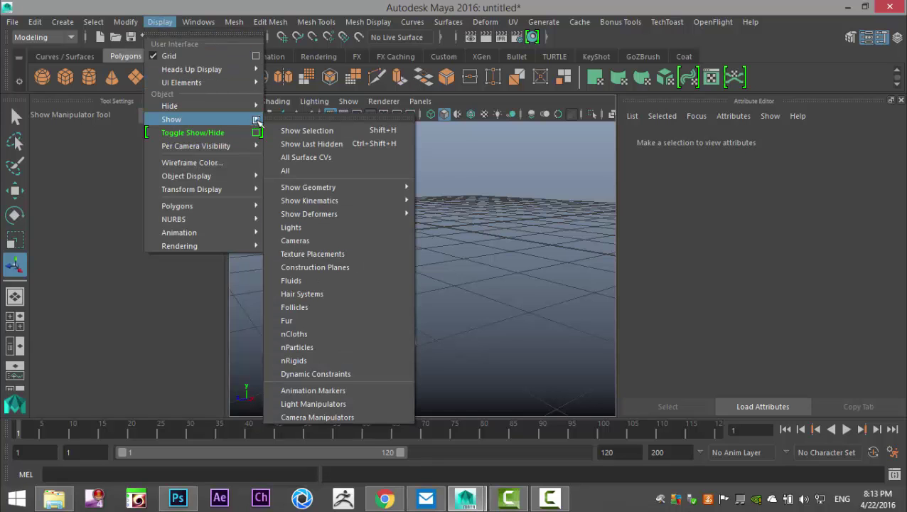
pyautogui.click(302, 169)
# Create a polygon cylinder for the chair's cross rod and move it along Z to clear space in front of the seat
pyautogui.scroll(5, 489, 331)
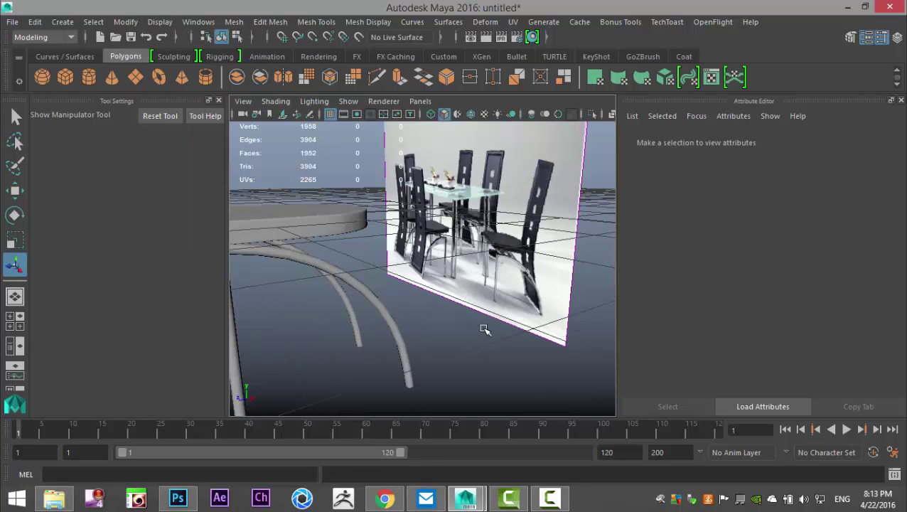
pyautogui.scroll(6, 476, 316)
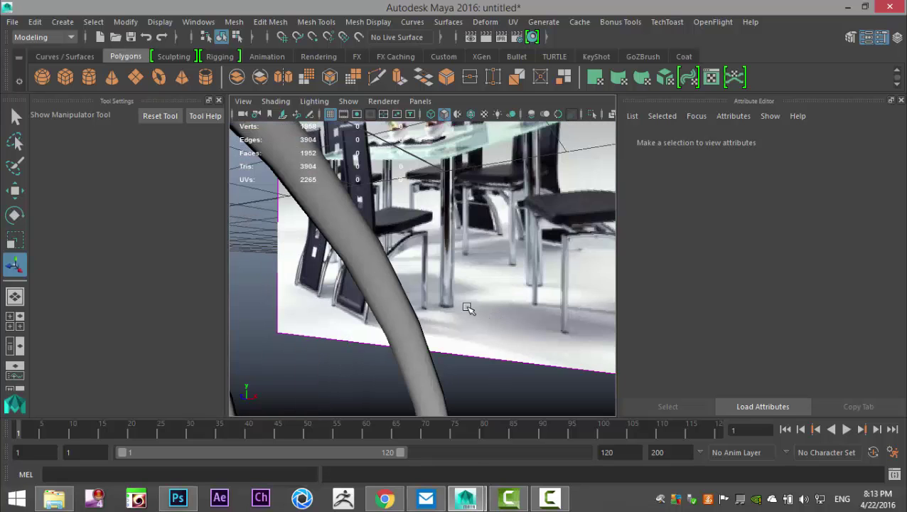
pyautogui.keyDown('alt'); pyautogui.moveTo(467, 307); pyautogui.dragTo(356, 328, button='middle'); pyautogui.keyUp('alt')
pyautogui.keyDown('alt'); pyautogui.moveTo(437, 329); pyautogui.dragTo(465, 332); pyautogui.keyUp('alt')
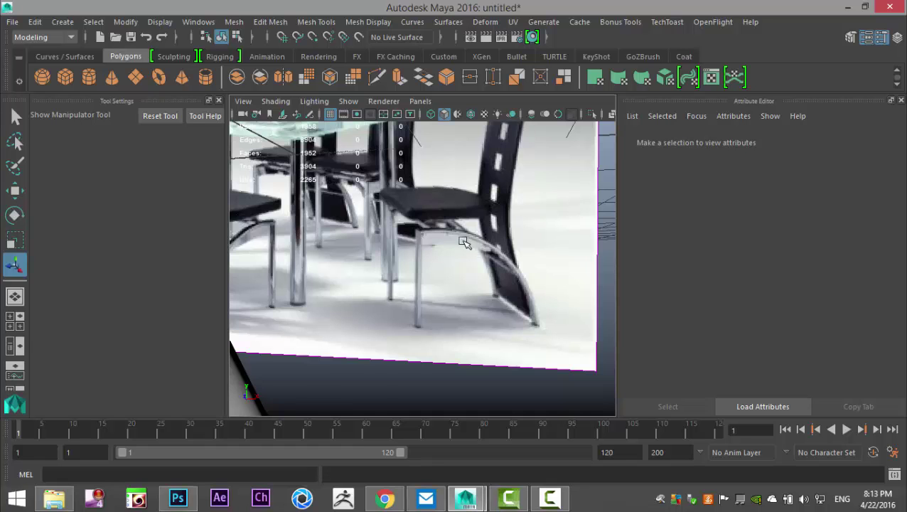
pyautogui.press('a')
pyautogui.keyDown('alt'); pyautogui.moveTo(413, 306); pyautogui.dragTo(427, 271); pyautogui.keyUp('alt')
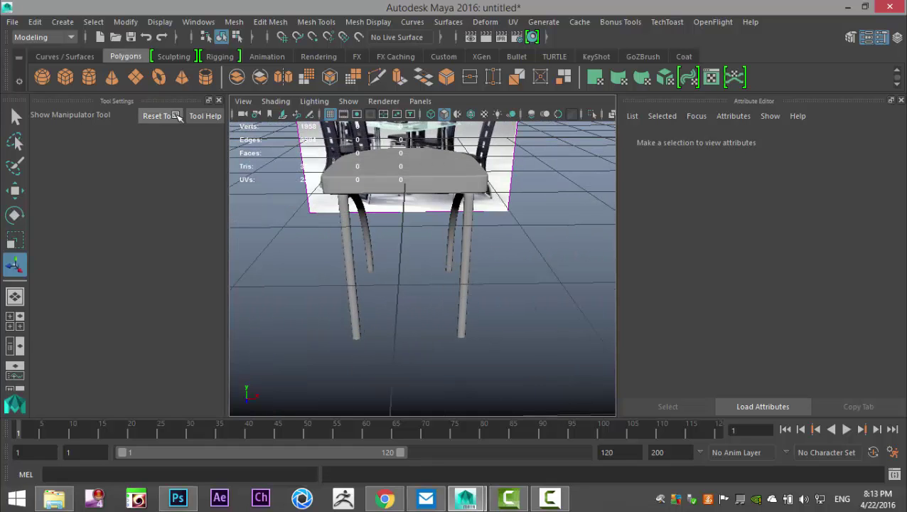
pyautogui.click(90, 80)
pyautogui.scroll(-5, 366, 274)
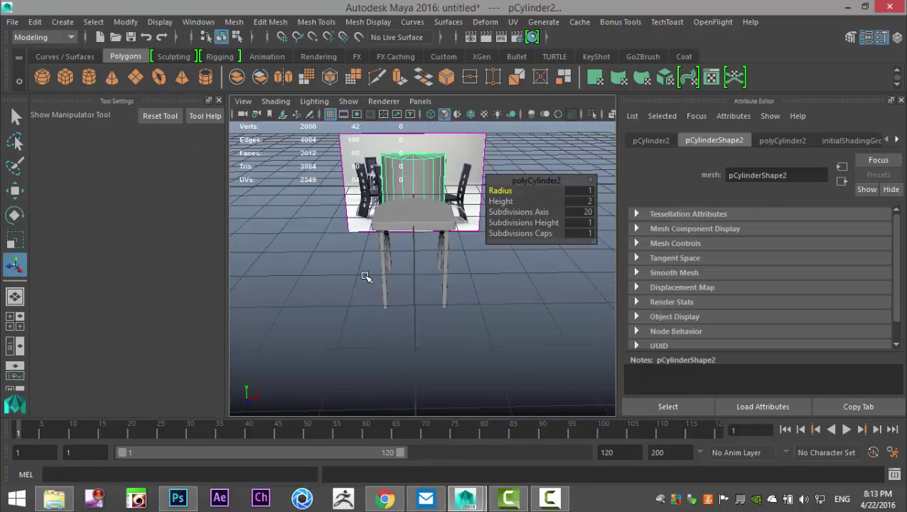
pyautogui.press('w')
pyautogui.keyDown('alt'); pyautogui.moveTo(382, 306); pyautogui.dragTo(480, 276); pyautogui.keyUp('alt')
pyautogui.moveTo(469, 230); pyautogui.dragTo(610, 320)
pyautogui.keyDown('alt'); pyautogui.moveTo(536, 349); pyautogui.dragTo(391, 355); pyautogui.keyUp('alt')
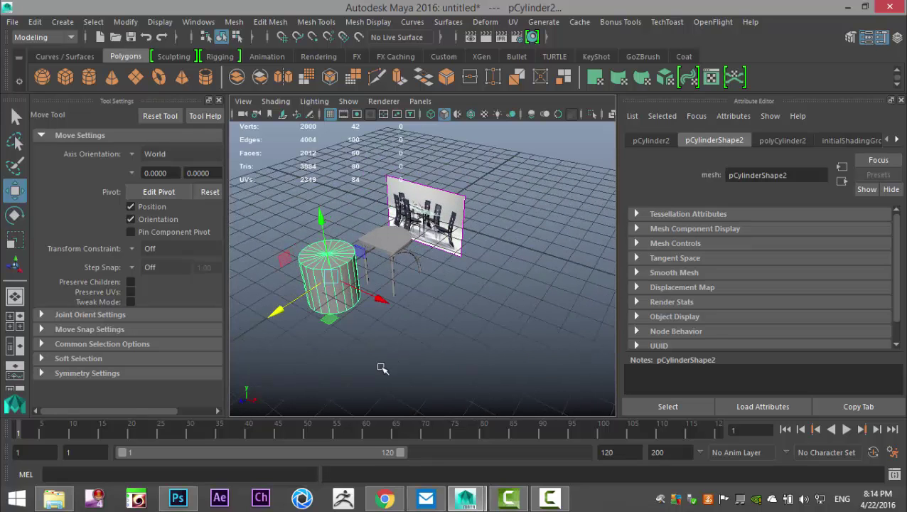
# Rotate the cylinder a quarter turn so that it lies horizontally along the X axis
pyautogui.press('e')
pyautogui.press('j')
pyautogui.moveTo(344, 239); pyautogui.dragTo(389, 306)
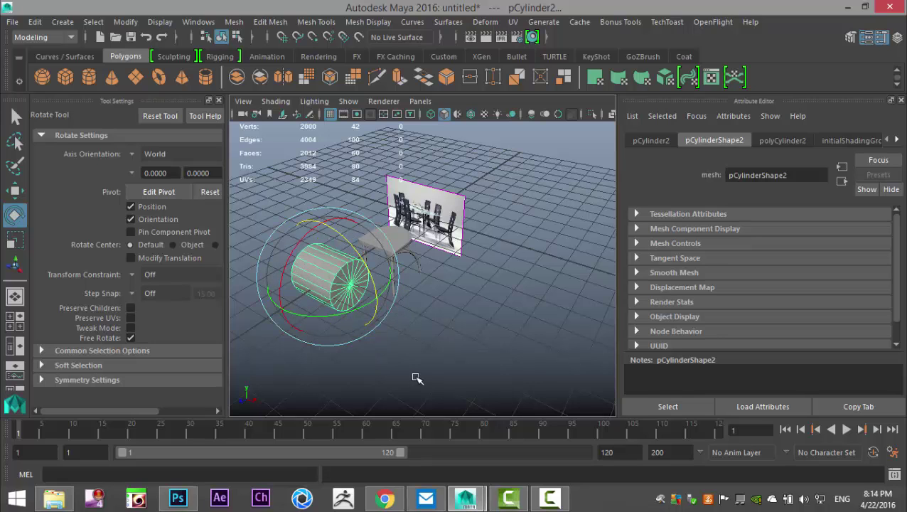
# Scale the cylinder down uniformly to a thin rod and lengthen it along X
pyautogui.keyDown('alt'); pyautogui.moveTo(450, 369); pyautogui.dragTo(504, 385); pyautogui.keyUp('alt')
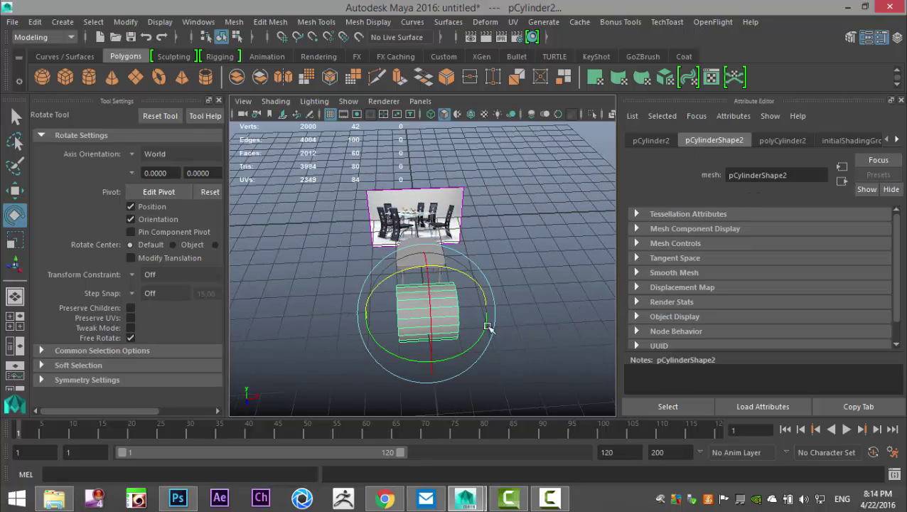
pyautogui.press('r')
pyautogui.moveTo(426, 311); pyautogui.dragTo(384, 318)
pyautogui.moveTo(486, 310); pyautogui.dragTo(533, 317)
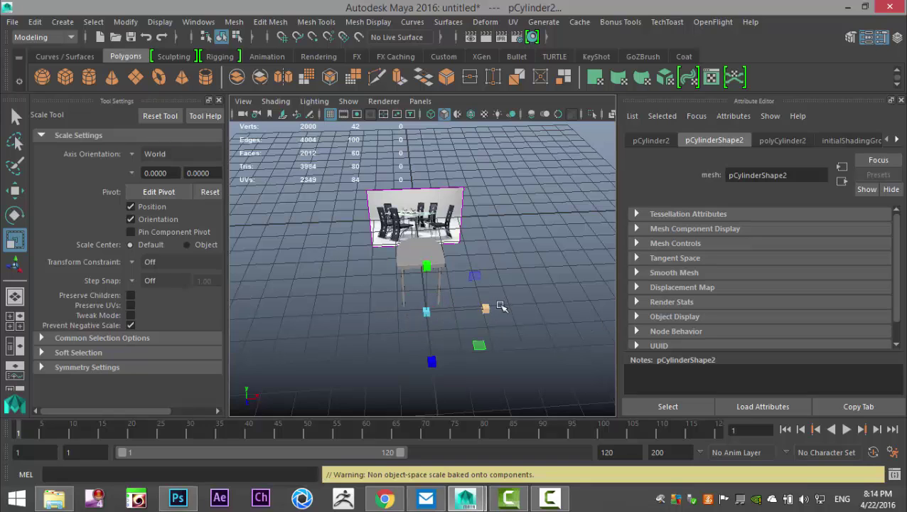
pyautogui.click(486, 308)
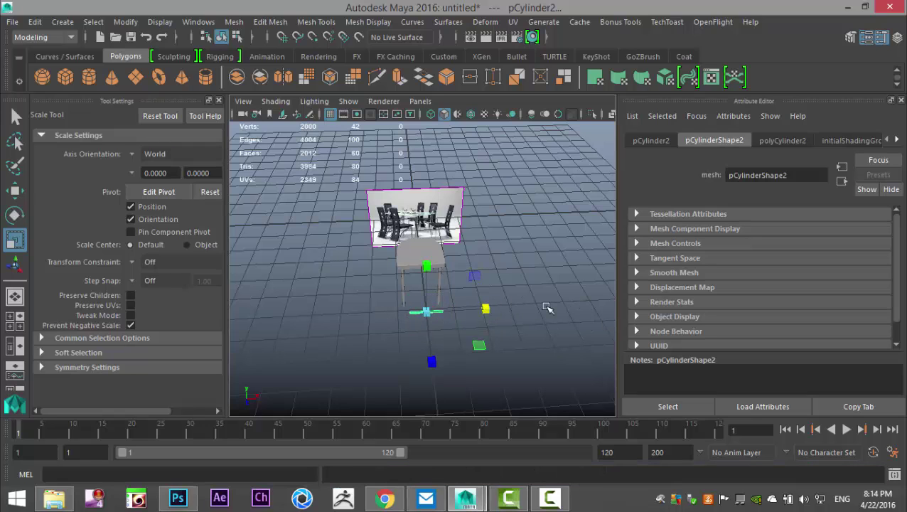
# In the front view, move the rod down just below the seat and scale it along X to span between the two leg frames
pyautogui.click(14, 320)
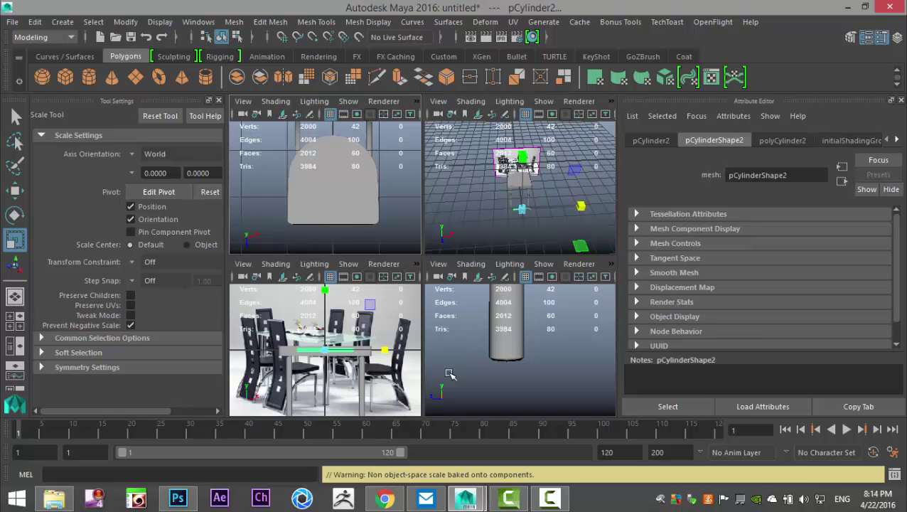
pyautogui.press('space')
pyautogui.scroll(-5, 399, 314)
pyautogui.scroll(3, 398, 314)
pyautogui.scroll(3, 399, 314)
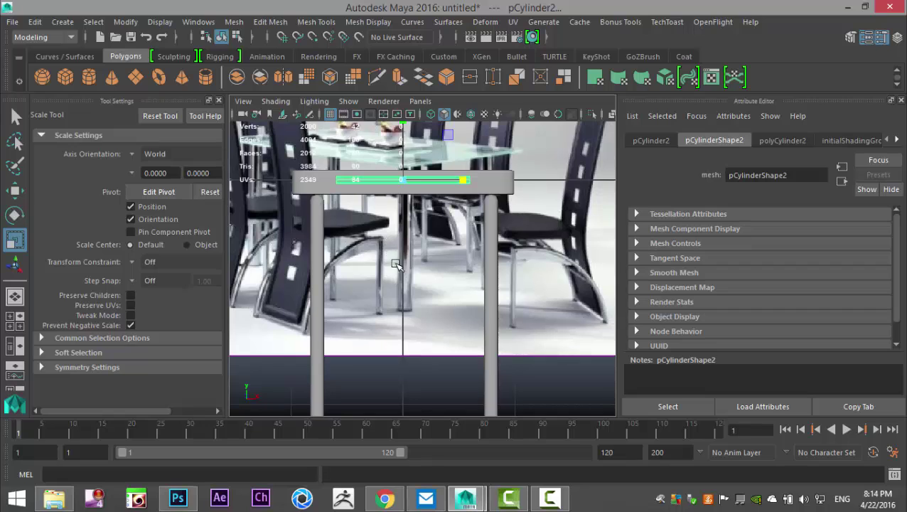
pyautogui.press('w')
pyautogui.moveTo(405, 139); pyautogui.dragTo(403, 173)
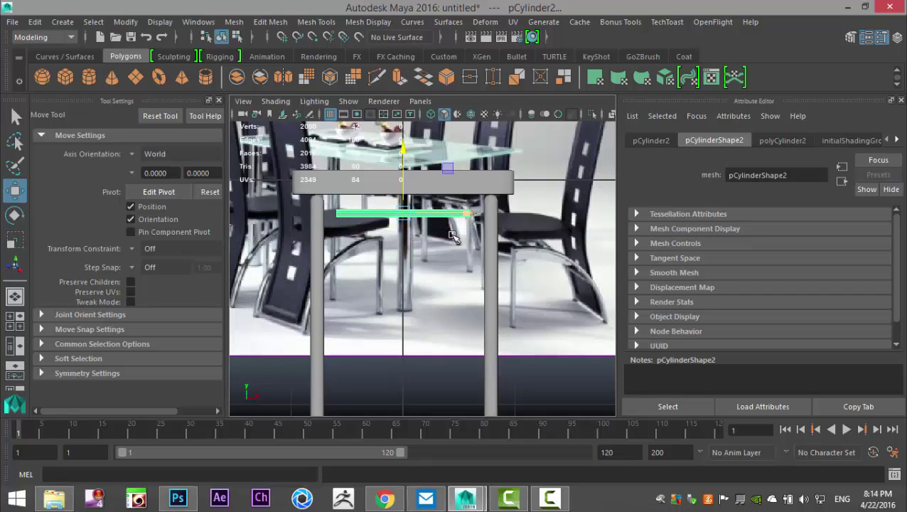
pyautogui.press('r')
pyautogui.moveTo(467, 215); pyautogui.dragTo(480, 218)
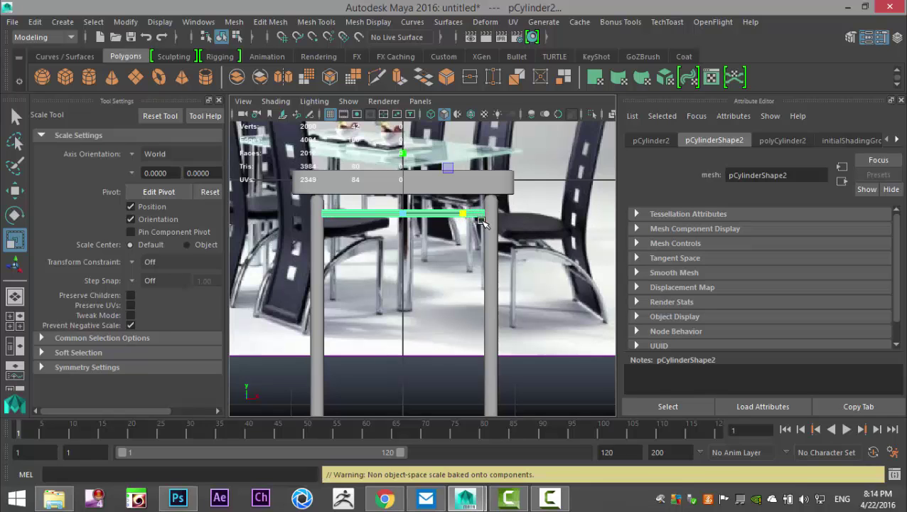
# Switch to wireframe display and insert 2 evenly spaced edge loops around the rod with the multiple edge loops option
pyautogui.press('4')
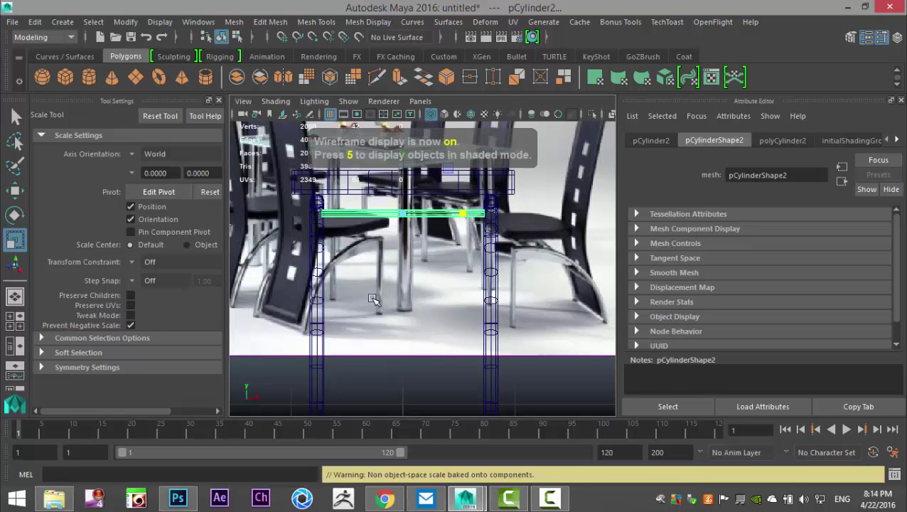
pyautogui.scroll(3, 372, 298)
pyautogui.keyDown('alt'); pyautogui.moveTo(373, 298); pyautogui.dragTo(408, 391, button='middle'); pyautogui.keyUp('alt')
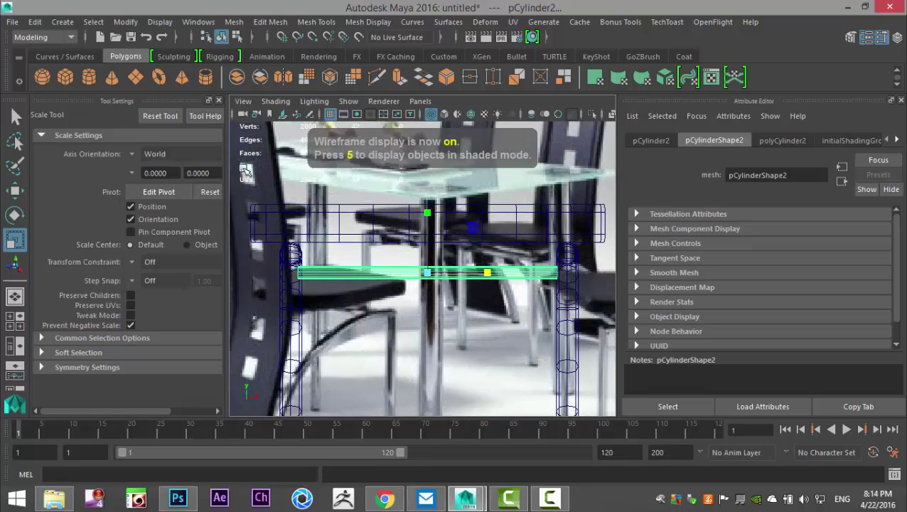
pyautogui.click(219, 100)
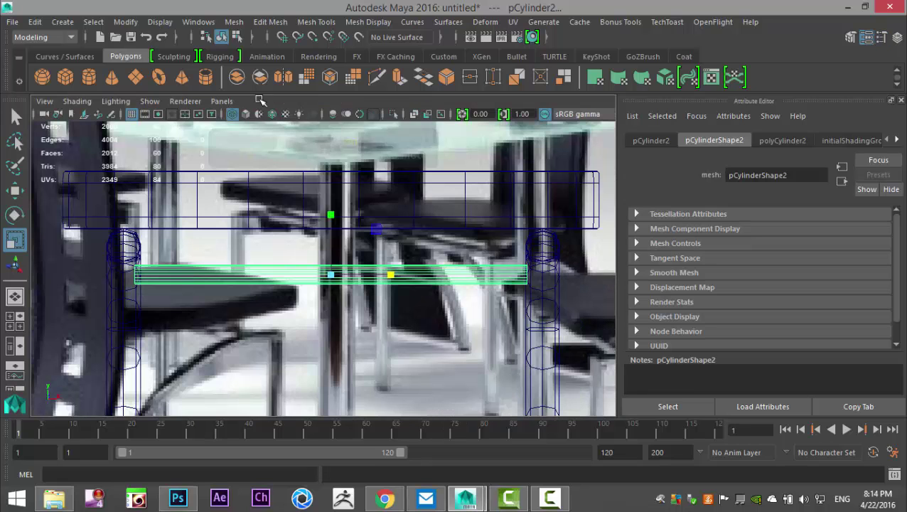
pyautogui.click(325, 24)
pyautogui.click(409, 122)
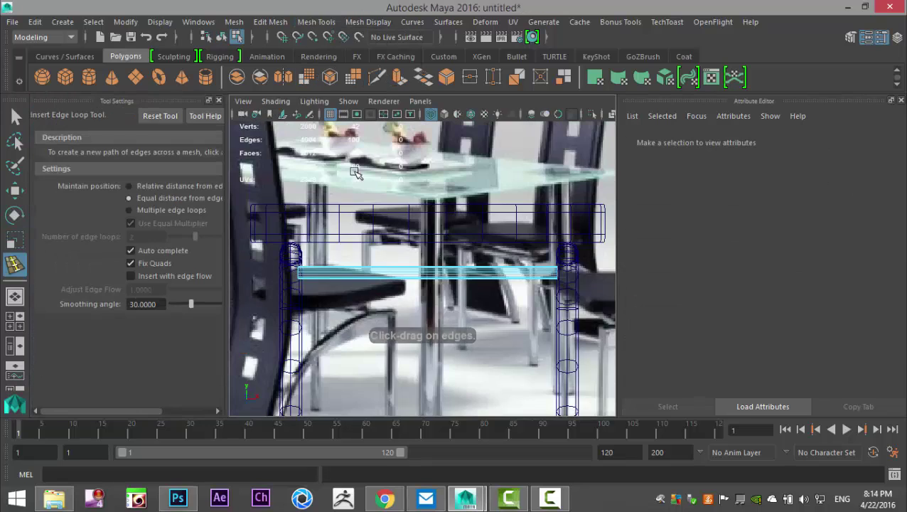
pyautogui.click(128, 210)
pyautogui.moveTo(439, 278); pyautogui.dragTo(436, 283)
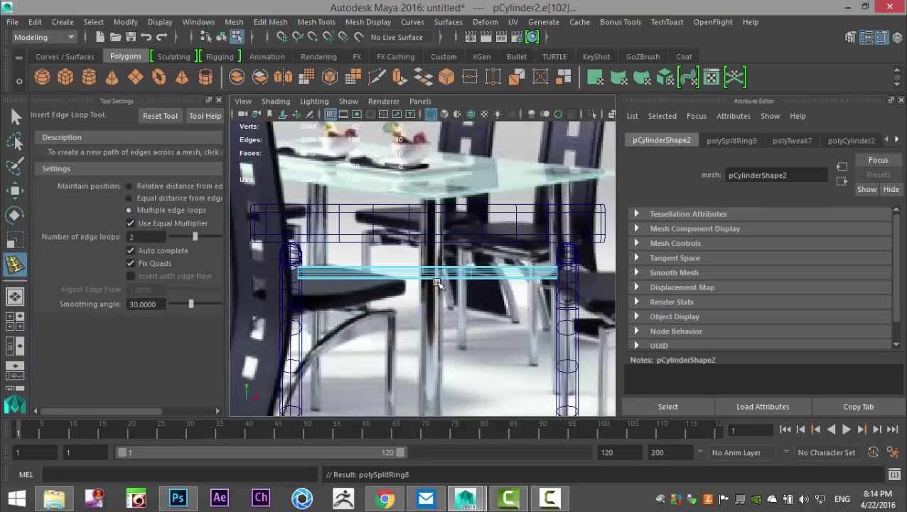
# Leave rod edge editing and return to object mode in the perspective view
pyautogui.press('r')
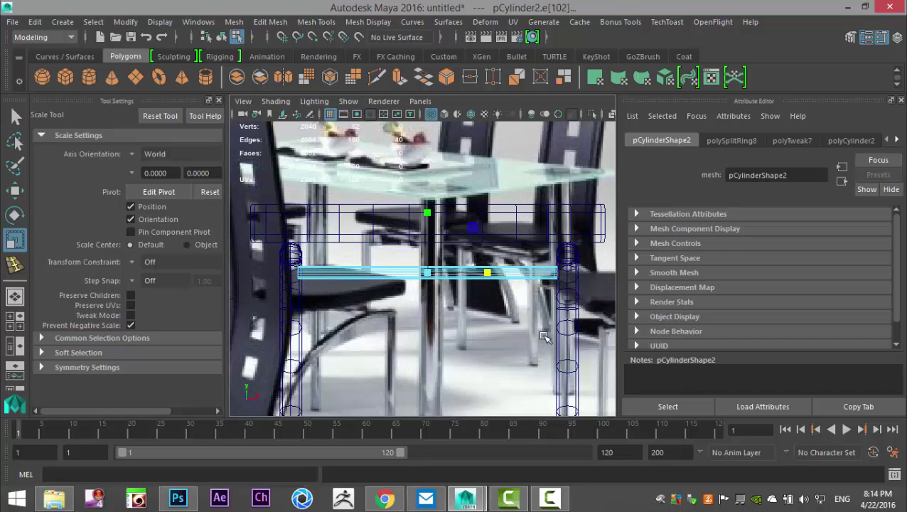
pyautogui.press('q')
pyautogui.click(14, 322)
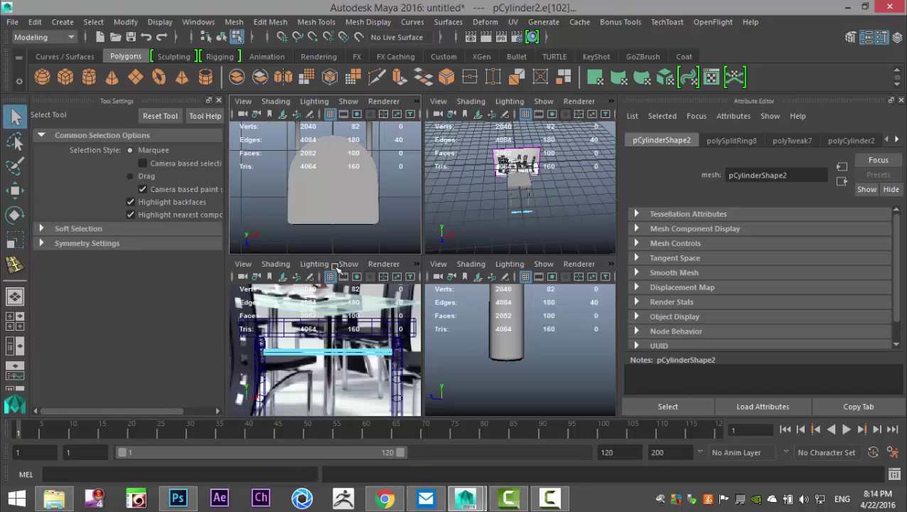
pyautogui.press('space')
pyautogui.scroll(3, 502, 308)
pyautogui.keyDown('alt'); pyautogui.moveTo(477, 354); pyautogui.dragTo(402, 249); pyautogui.keyUp('alt')
pyautogui.moveTo(402, 248); pyautogui.dragTo(430, 118, button='right')
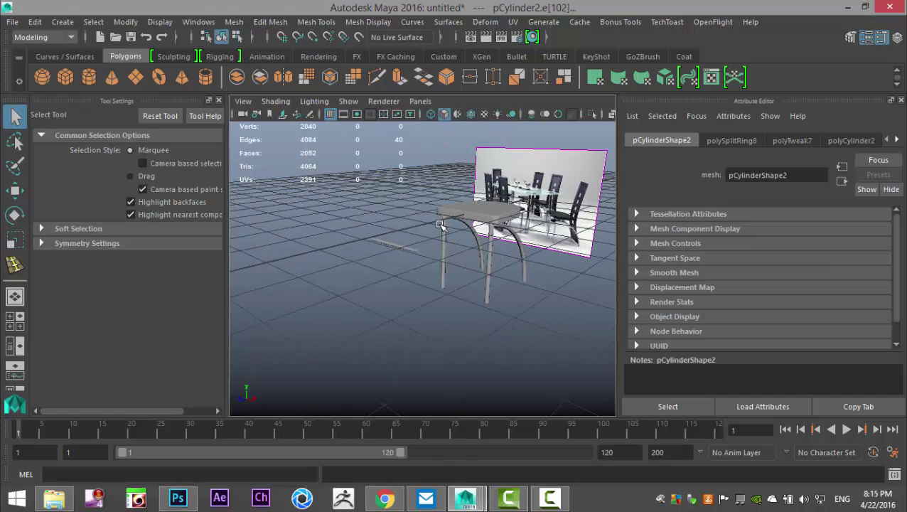
# Move the thin rod along Z until it sits beneath the seat between the two leg frames
pyautogui.click(407, 255)
pyautogui.click(398, 246)
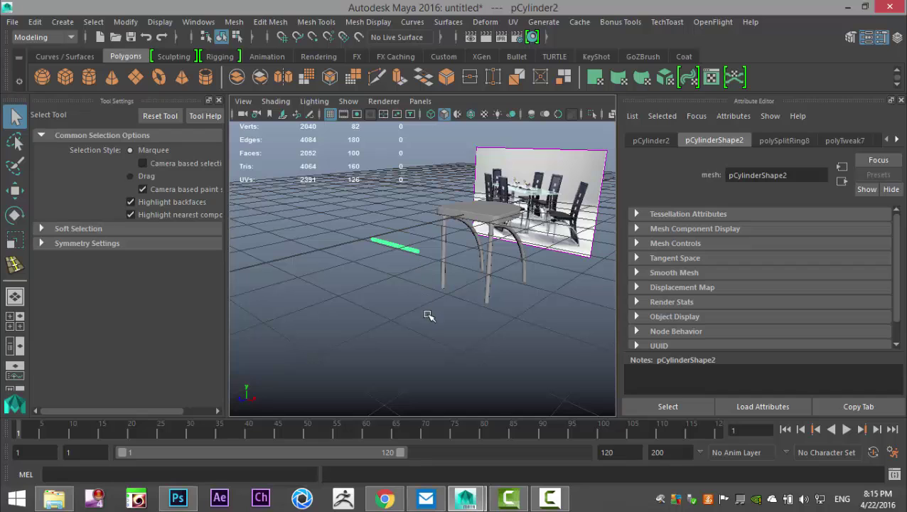
pyautogui.press('w')
pyautogui.moveTo(345, 268); pyautogui.dragTo(440, 243)
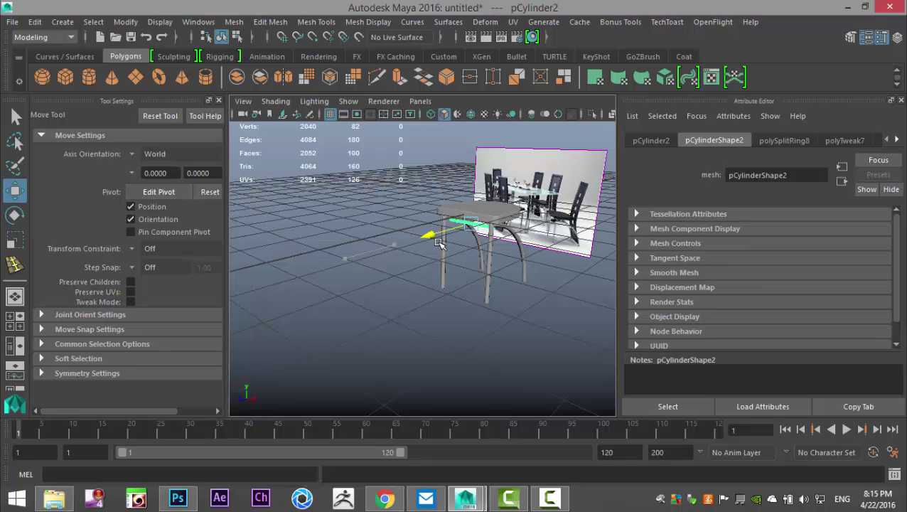
pyautogui.moveTo(436, 245); pyautogui.dragTo(429, 246)
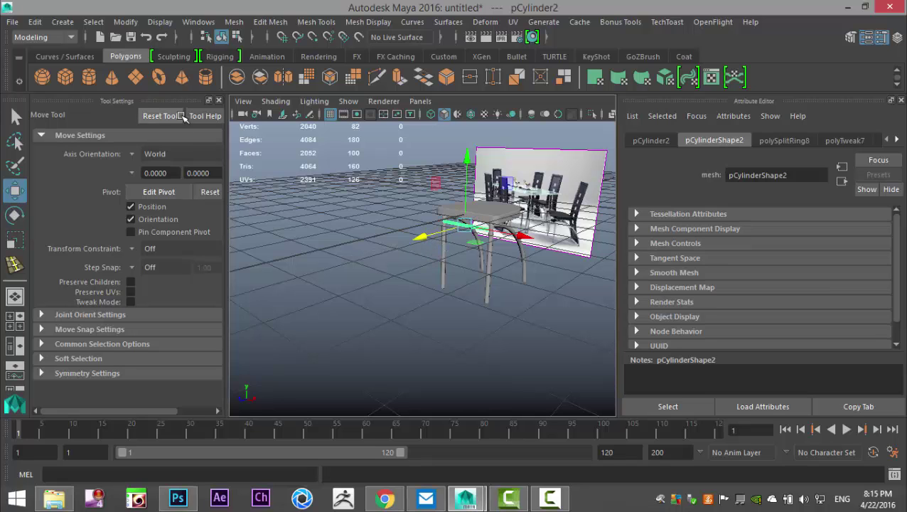
# Close the tool settings and examine how the cross rods sit beneath the seat in the reference image
pyautogui.click(218, 100)
pyautogui.keyDown('alt'); pyautogui.moveTo(417, 235); pyautogui.dragTo(216, 349, button='middle'); pyautogui.keyUp('alt')
pyautogui.scroll(12, 399, 298)
pyautogui.scroll(-3, 446, 309)
pyautogui.keyDown('alt'); pyautogui.moveTo(444, 341); pyautogui.dragTo(503, 195, button='middle'); pyautogui.keyUp('alt')
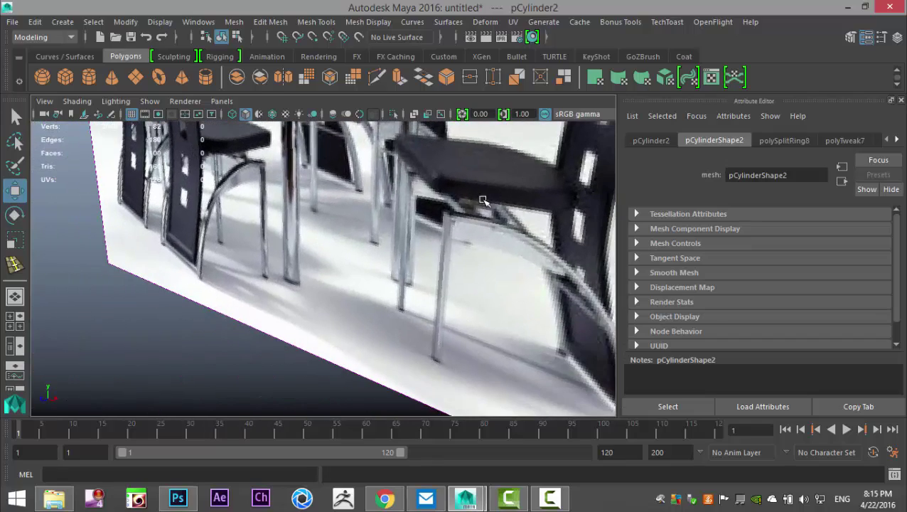
pyautogui.scroll(-5, 479, 208)
pyautogui.keyDown('alt'); pyautogui.moveTo(383, 273); pyautogui.dragTo(513, 242, button='middle'); pyautogui.keyUp('alt')
pyautogui.keyDown('alt'); pyautogui.moveTo(513, 241); pyautogui.dragTo(439, 305); pyautogui.keyUp('alt')
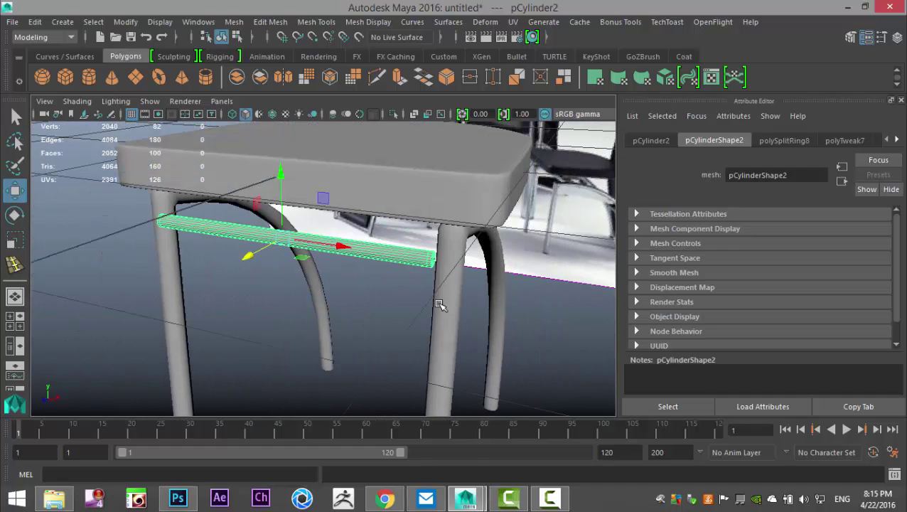
# Raise the rod slightly along Y towards the underside of the seat
pyautogui.keyDown('alt'); pyautogui.moveTo(247, 257); pyautogui.dragTo(279, 235); pyautogui.keyUp('alt')
pyautogui.scroll(5, 283, 265)
pyautogui.scroll(-6, 282, 265)
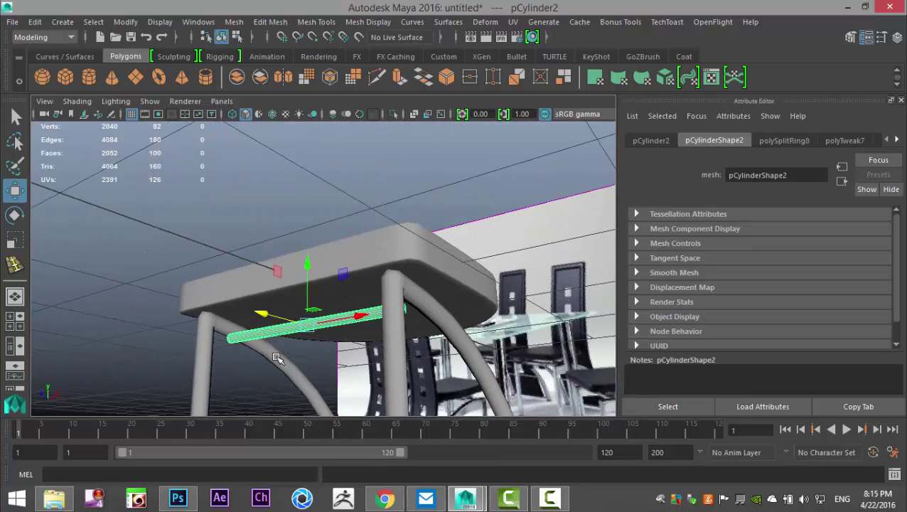
pyautogui.moveTo(306, 264); pyautogui.dragTo(309, 252)
pyautogui.scroll(-4, 319, 271)
pyautogui.keyDown('alt'); pyautogui.moveTo(385, 327); pyautogui.dragTo(390, 349); pyautogui.keyUp('alt')
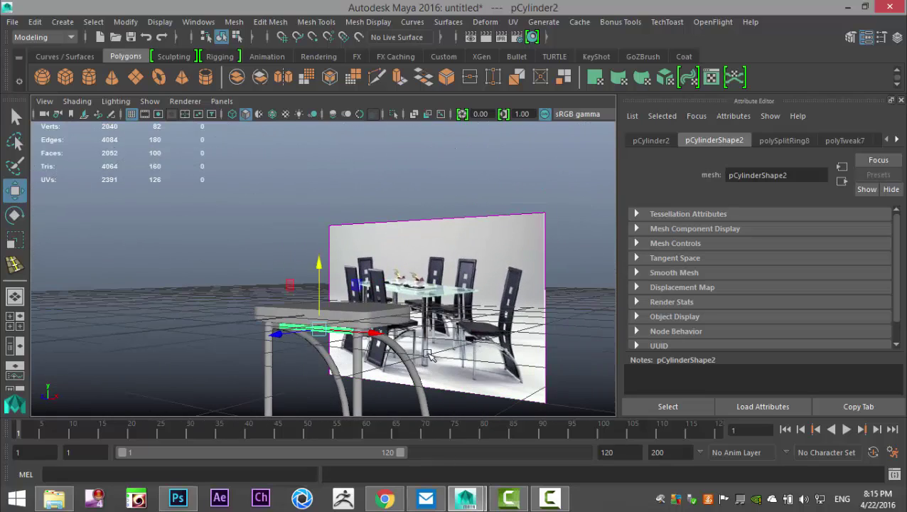
# Duplicate the rod and move the copy lower and farther back along Z, between the curved rear legs
pyautogui.hotkey('ctrl', 'd')
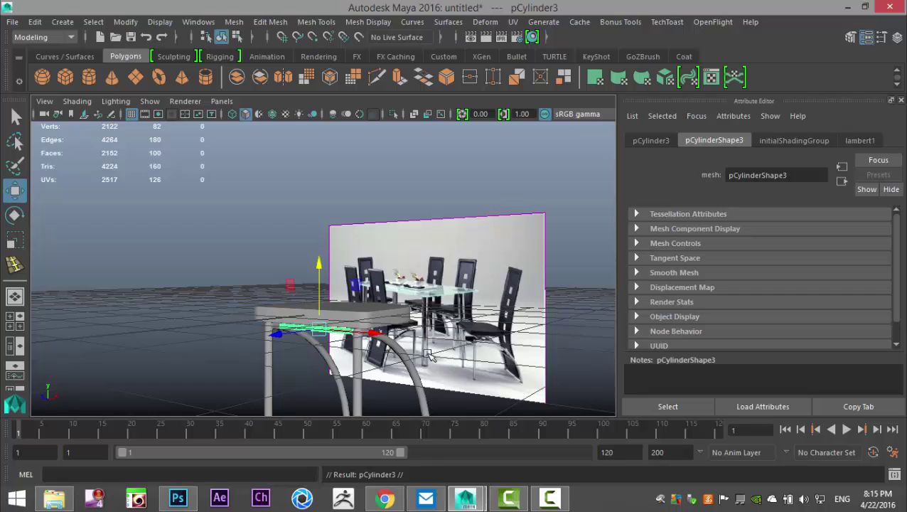
pyautogui.moveTo(319, 266); pyautogui.dragTo(319, 281)
pyautogui.moveTo(282, 351); pyautogui.dragTo(313, 360)
pyautogui.press('f')
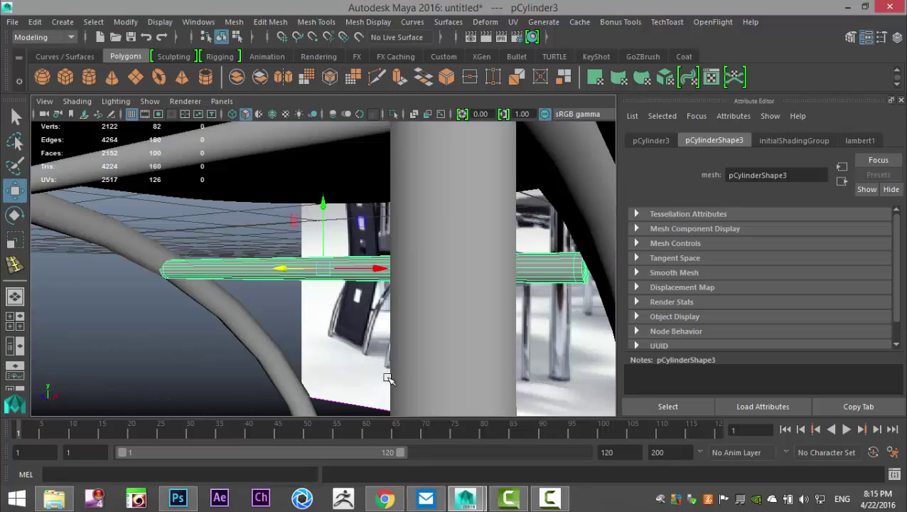
pyautogui.moveTo(282, 270); pyautogui.dragTo(296, 278)
pyautogui.scroll(-3, 327, 302)
pyautogui.keyDown('alt'); pyautogui.moveTo(351, 317); pyautogui.dragTo(315, 255); pyautogui.keyUp('alt')
# Smooth both cross rods together with the Mesh Smooth operation and deselect them
pyautogui.keyDown('shift'); pyautogui.click(278, 206); pyautogui.keyUp('shift')
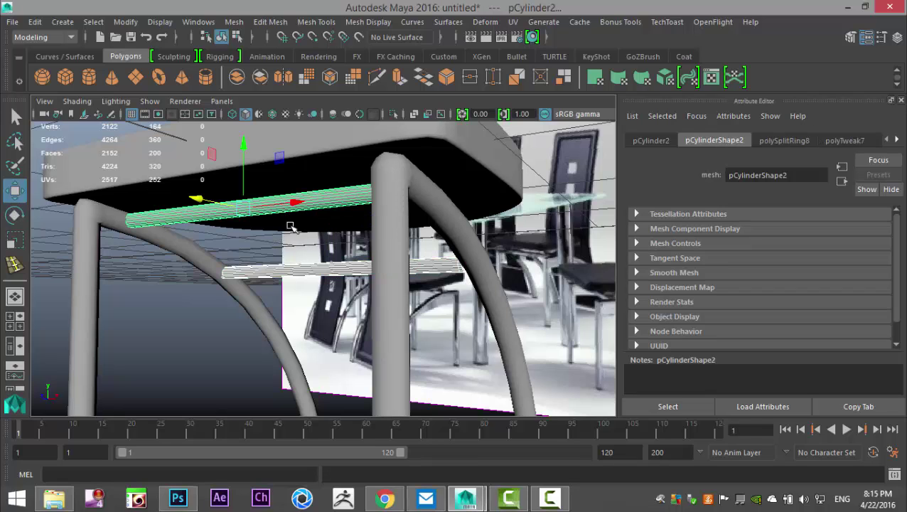
pyautogui.press('1')
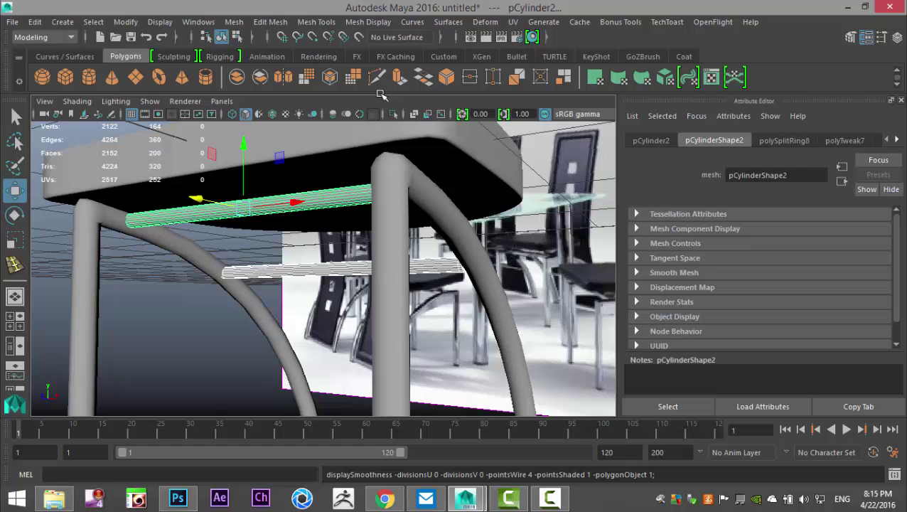
pyautogui.click(234, 21)
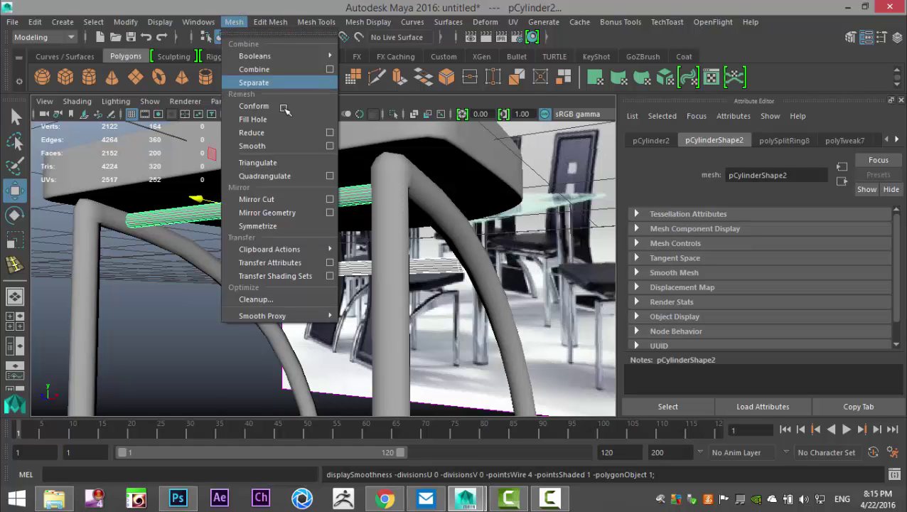
pyautogui.click(279, 146)
pyautogui.click(164, 342)
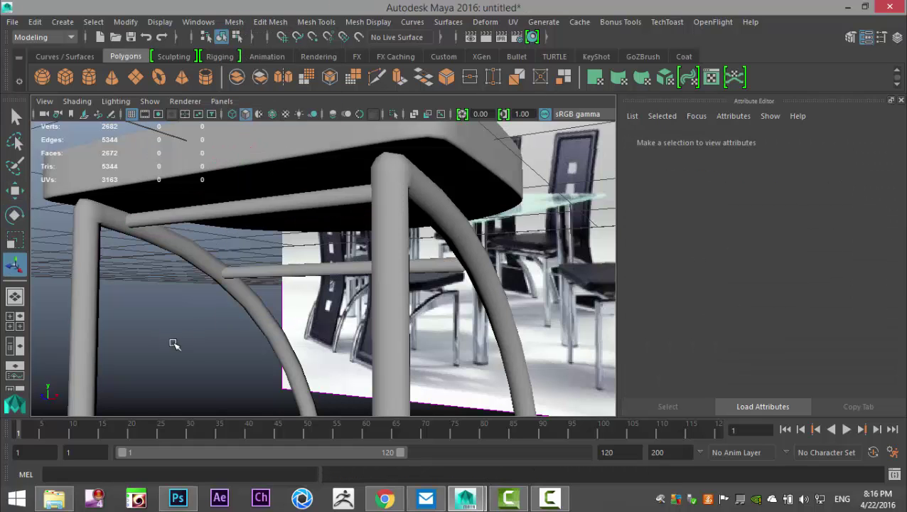
# Create a polygon plane at the grid origin to serve as the chair's backrest
pyautogui.press('a')
pyautogui.keyDown('alt'); pyautogui.moveTo(344, 341); pyautogui.dragTo(364, 370); pyautogui.keyUp('alt')
pyautogui.scroll(-5, 141, 288)
pyautogui.keyDown('alt'); pyautogui.moveTo(270, 325); pyautogui.dragTo(256, 307); pyautogui.keyUp('alt')
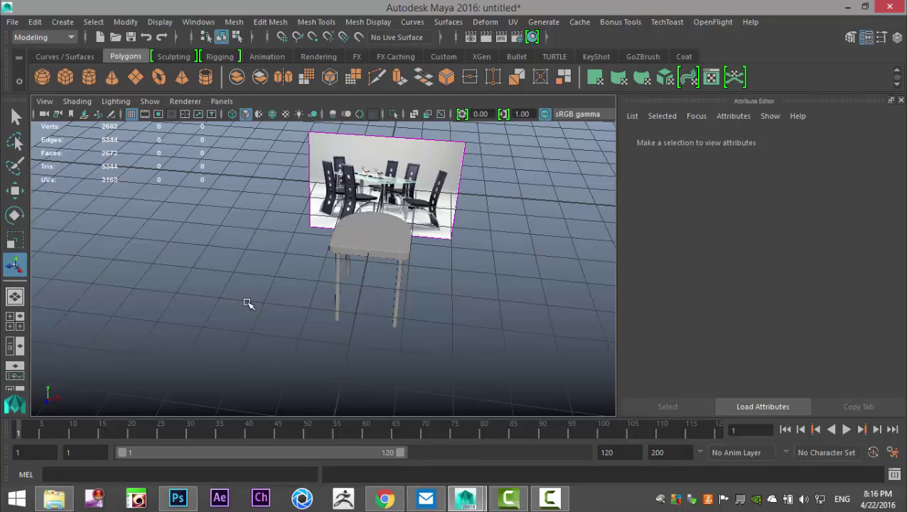
pyautogui.click(135, 77)
pyautogui.keyDown('alt'); pyautogui.moveTo(154, 124); pyautogui.dragTo(395, 324); pyautogui.keyUp('alt')
# Move the reference image plane farther behind the chair along Z
pyautogui.click(424, 331)
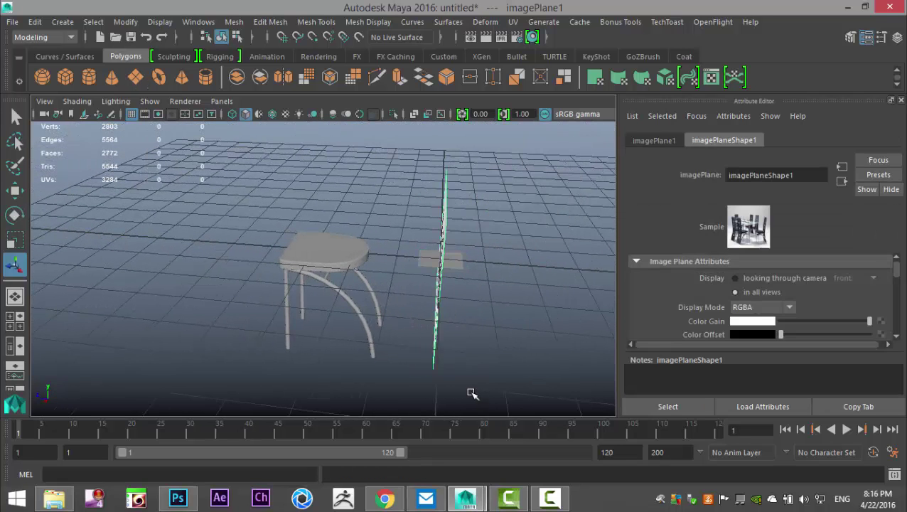
pyautogui.press('w')
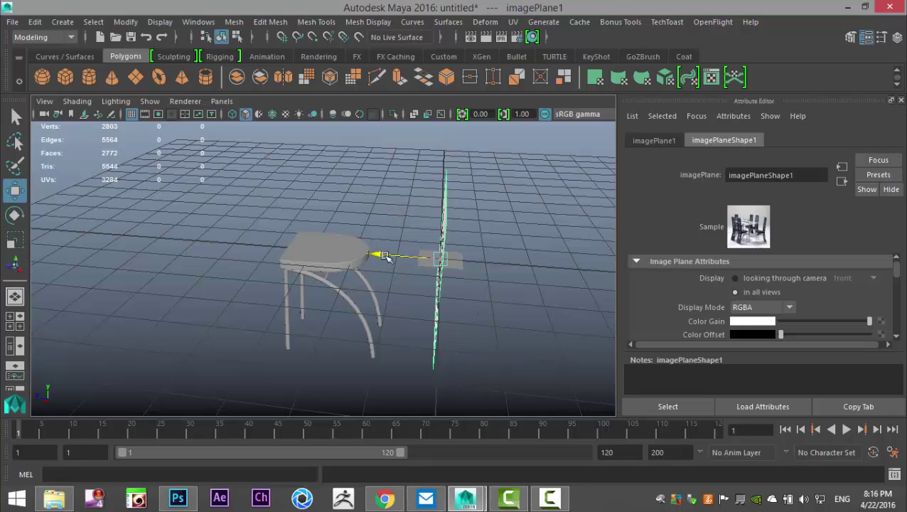
pyautogui.moveTo(380, 258); pyautogui.dragTo(516, 262)
# Rotate the new polygon plane about X so that it stands upright
pyautogui.click(436, 264)
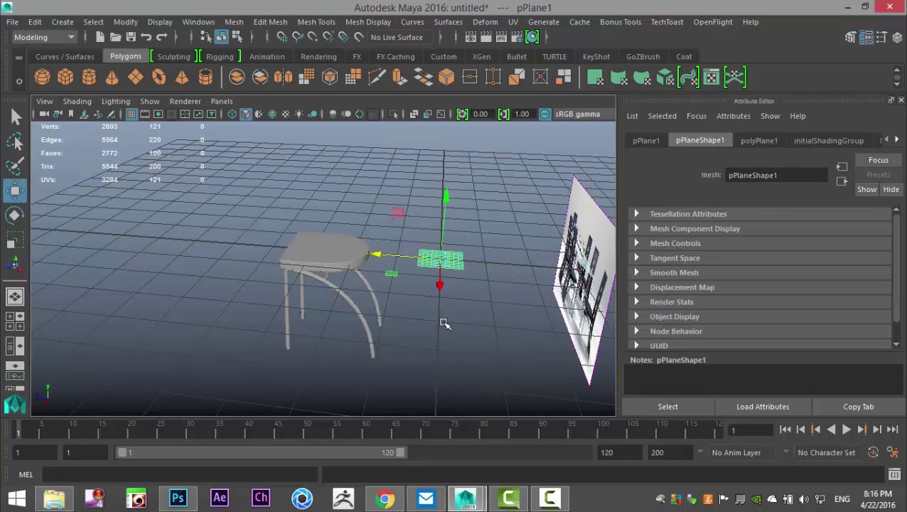
pyautogui.press('e')
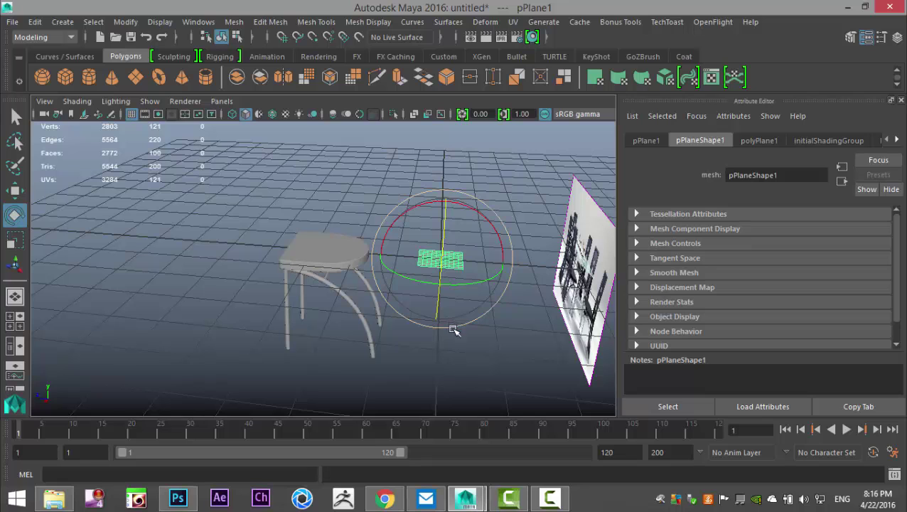
pyautogui.press('f')
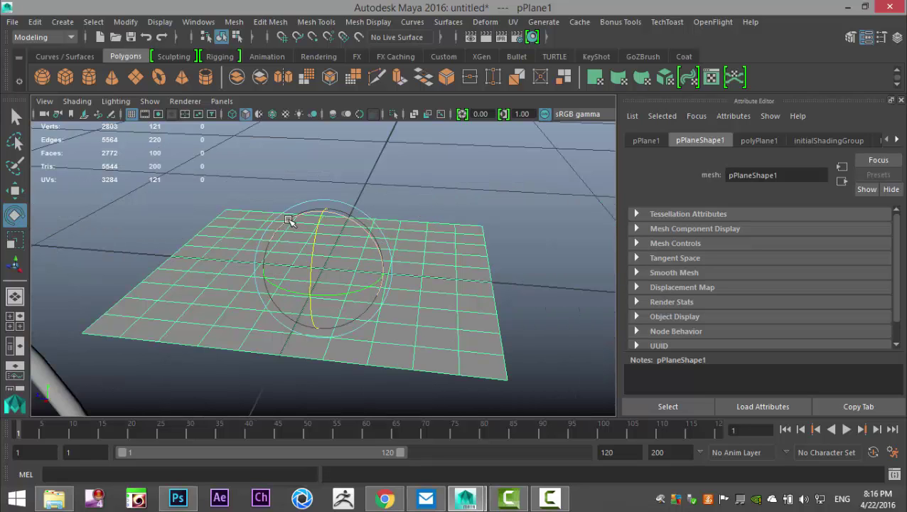
pyautogui.moveTo(299, 216); pyautogui.dragTo(217, 275)
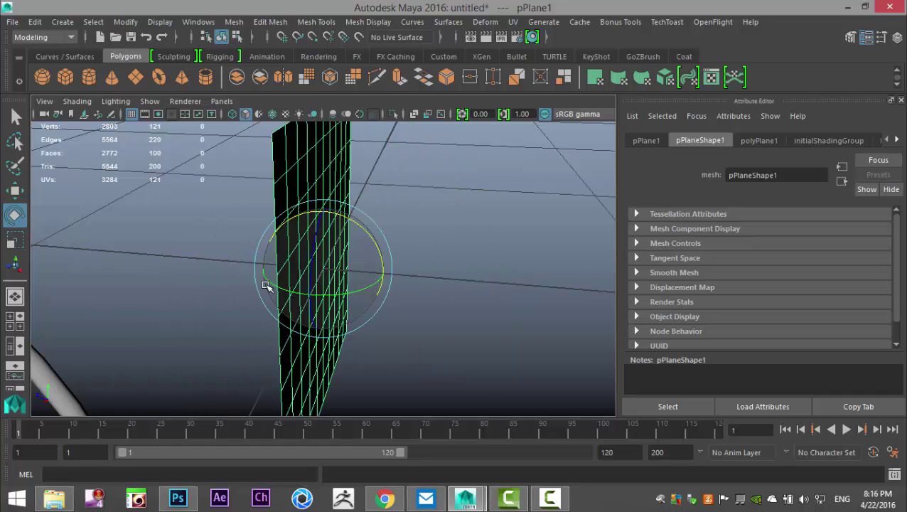
pyautogui.scroll(-6, 268, 293)
# Move the upright plane along Z to just behind the seat and lower it beside the curved rear legs
pyautogui.keyDown('alt'); pyautogui.moveTo(265, 296); pyautogui.dragTo(391, 298); pyautogui.keyUp('alt')
pyautogui.press('w')
pyautogui.moveTo(379, 235); pyautogui.dragTo(297, 250)
pyautogui.moveTo(363, 202); pyautogui.dragTo(330, 286)
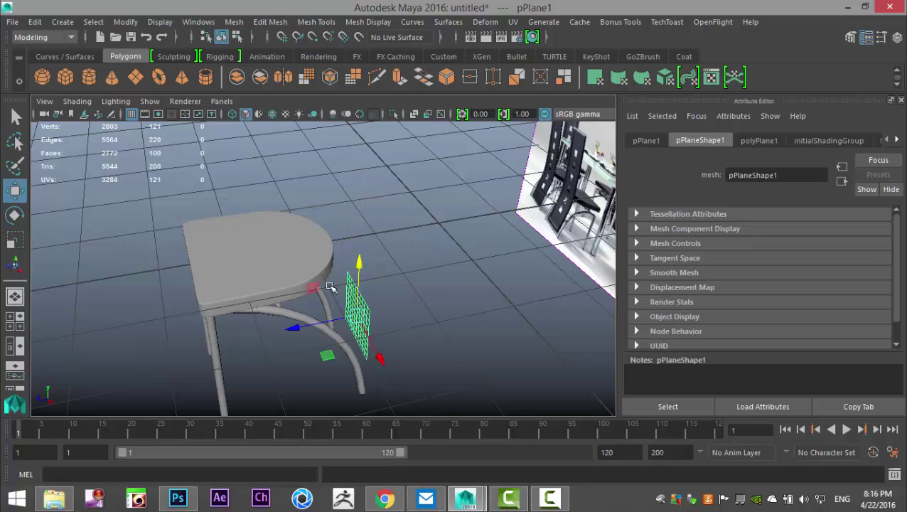
# In the front view, move the reference image along X until it is clear of the chair
pyautogui.click(14, 321)
pyautogui.press('space')
pyautogui.scroll(-4, 331, 363)
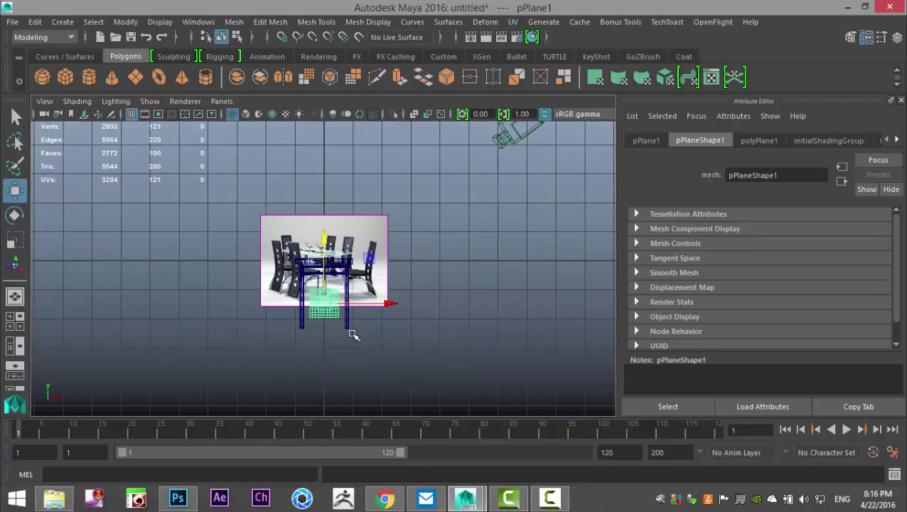
pyautogui.click(387, 261)
pyautogui.moveTo(387, 261); pyautogui.dragTo(230, 279)
pyautogui.scroll(5, 379, 350)
# Scale the backrest plane up uniformly until it spans the width of the leg frames
pyautogui.click(348, 361)
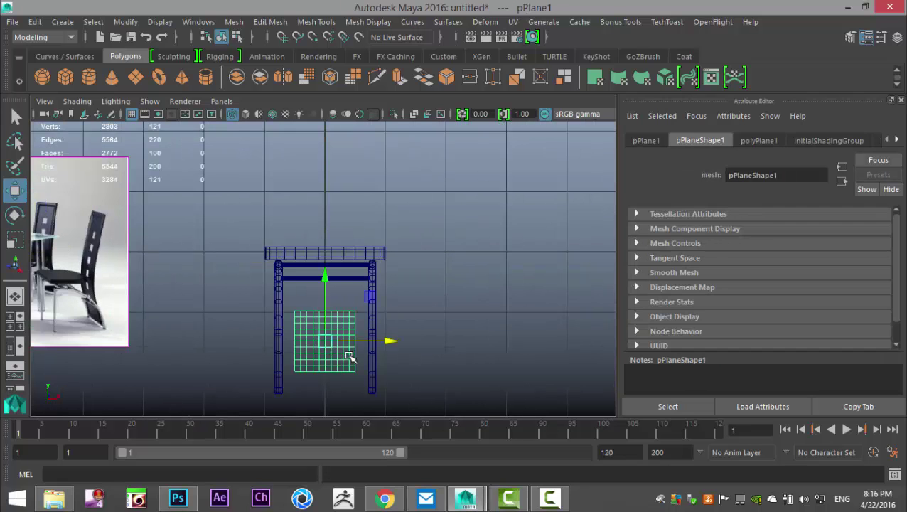
pyautogui.scroll(3, 420, 298)
pyautogui.keyDown('alt'); pyautogui.moveTo(420, 298); pyautogui.dragTo(423, 291, button='middle'); pyautogui.keyUp('alt')
pyautogui.press('r')
pyautogui.moveTo(384, 279); pyautogui.dragTo(416, 288)
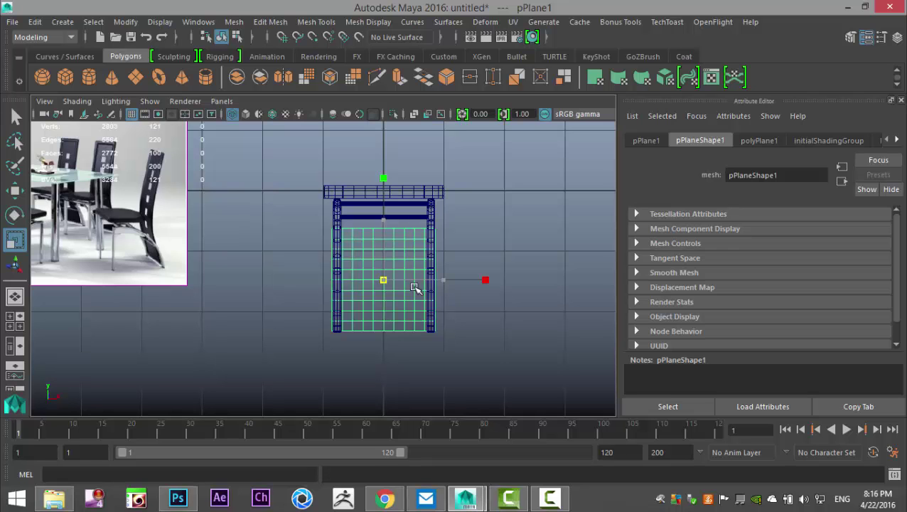
# Check the backrest in the reference image and move the plane's pivot down to its bottom edge
pyautogui.scroll(8, 375, 317)
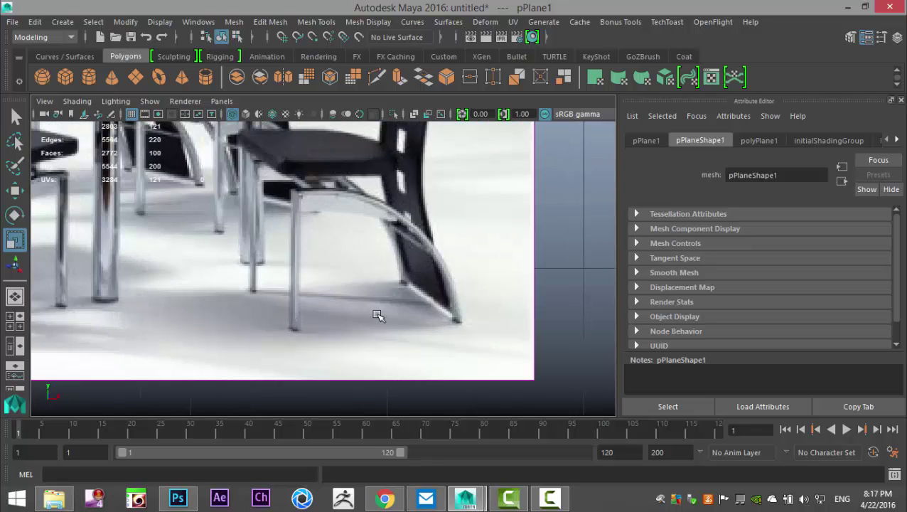
pyautogui.scroll(-8, 378, 316)
pyautogui.scroll(4, 391, 349)
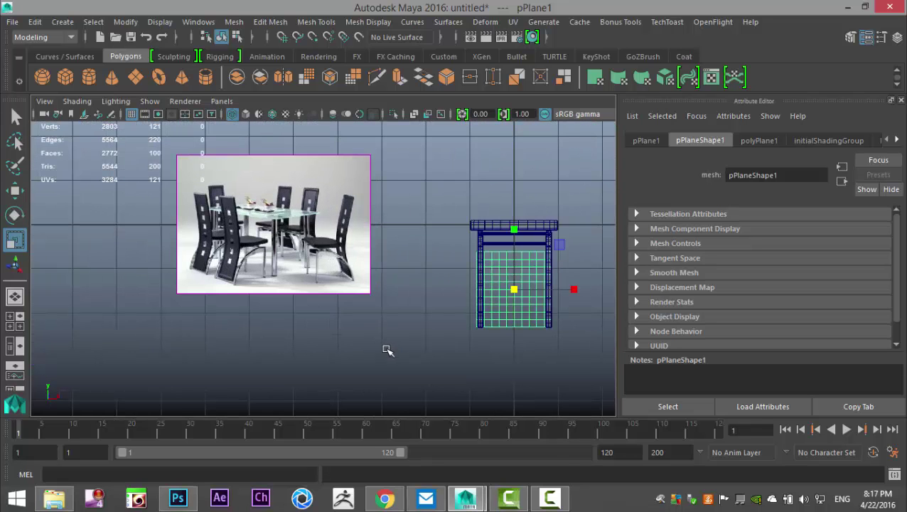
pyautogui.keyDown('alt'); pyautogui.moveTo(386, 350); pyautogui.dragTo(212, 337, button='middle'); pyautogui.keyUp('alt')
pyautogui.scroll(6, 334, 357)
pyautogui.keyDown('alt'); pyautogui.moveTo(350, 340); pyautogui.dragTo(331, 349, button='middle'); pyautogui.keyUp('alt')
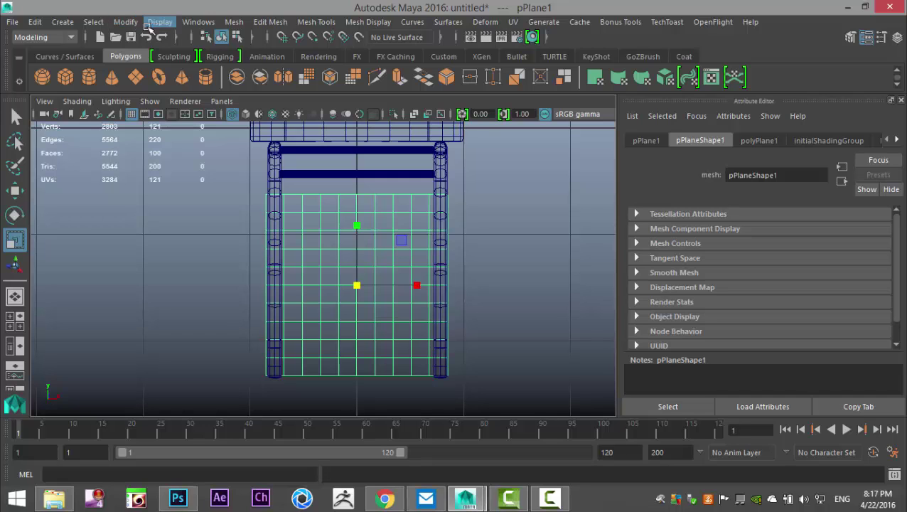
pyautogui.press('d')
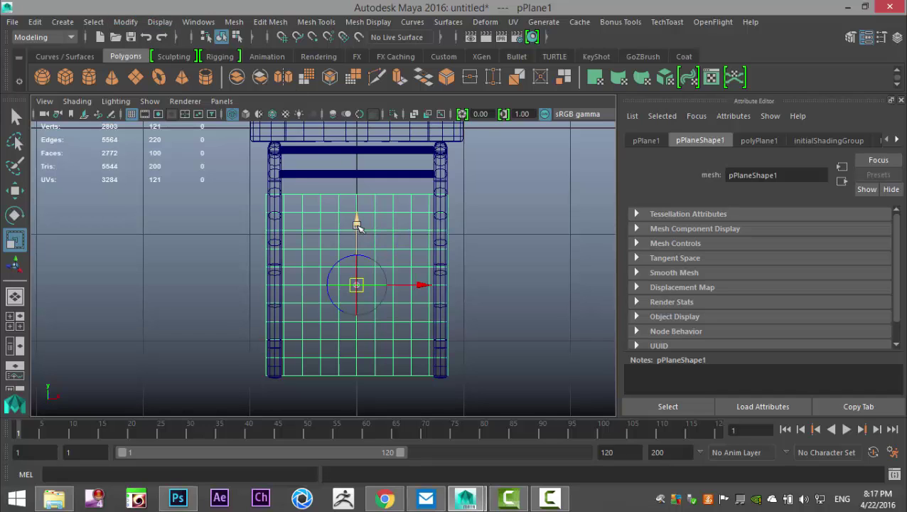
pyautogui.moveTo(357, 222); pyautogui.dragTo(357, 310)
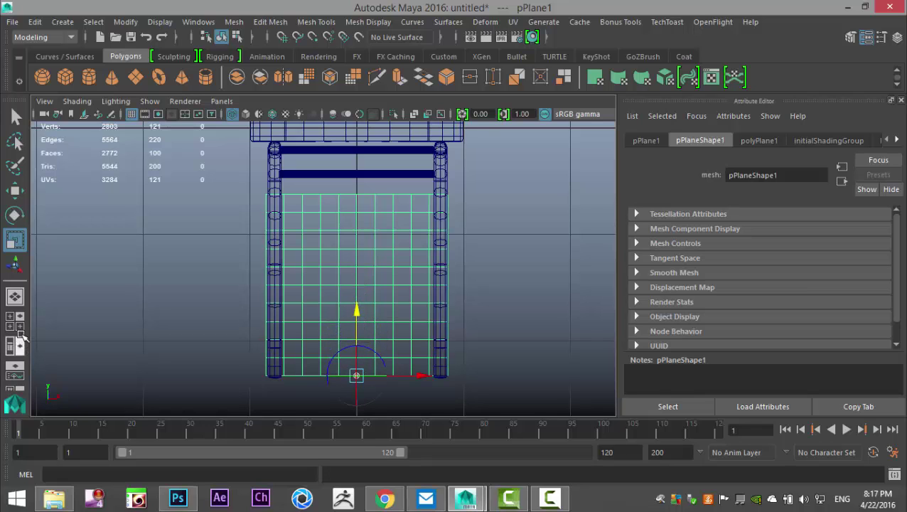
pyautogui.scroll(-5, 347, 320)
pyautogui.press('Insert')
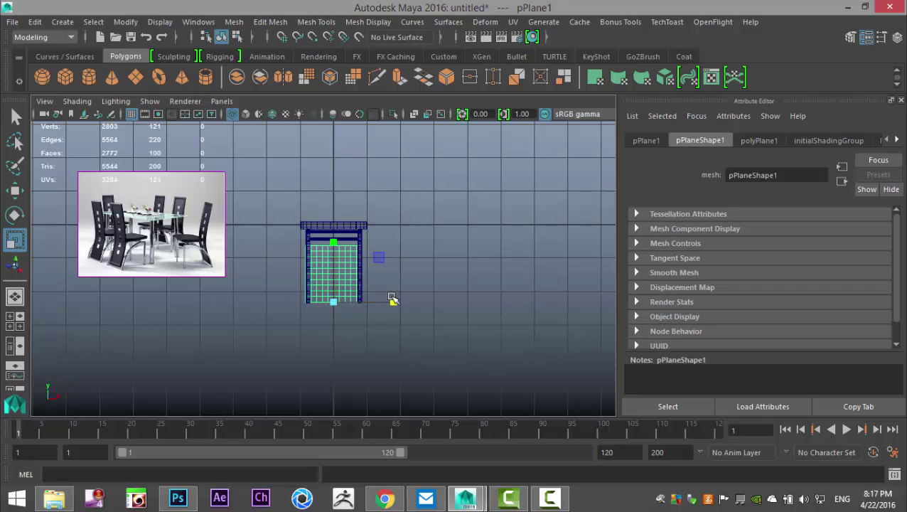
# Stretch the backrest plane upward along Y well above the seat and return to the perspective view
pyautogui.moveTo(334, 243); pyautogui.dragTo(343, 133)
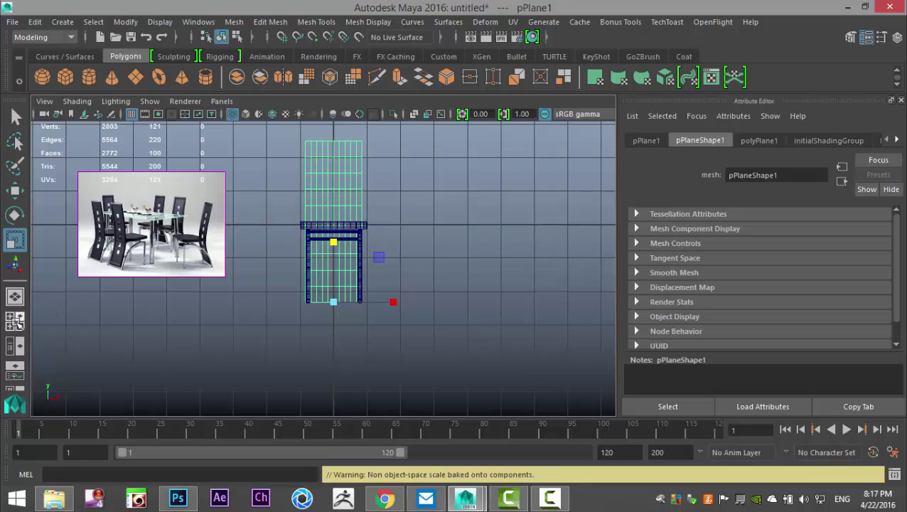
pyautogui.click(15, 320)
pyautogui.press('space')
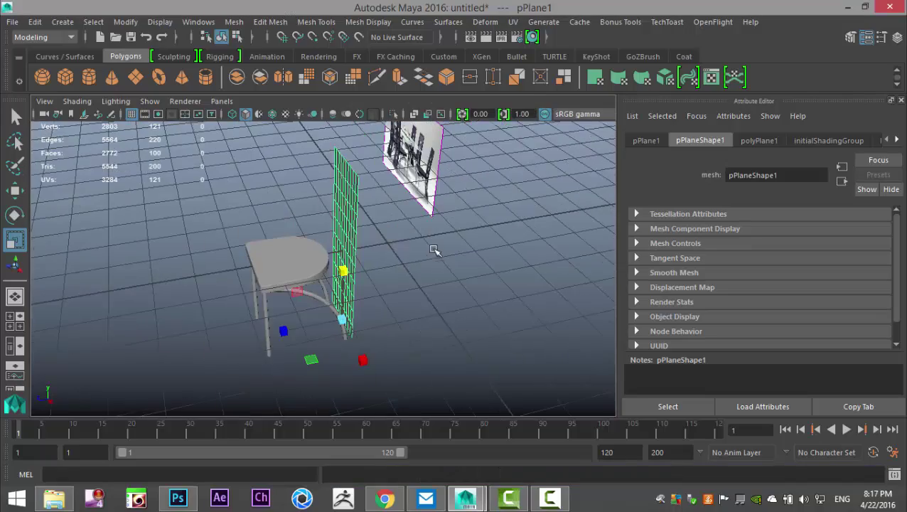
# Move the backrest plane forward along Z to meet the rear leg ends, and show the four-view layout
pyautogui.moveTo(421, 304)
pyautogui.keyDown('alt'); pyautogui.mouseDown()
pyautogui.moveTo(384, 251)
pyautogui.moveTo(389, 279)
pyautogui.moveTo(430, 286)
pyautogui.moveTo(421, 298)
pyautogui.moveTo(396, 290)
pyautogui.moveTo(391, 282)
pyautogui.moveTo(405, 294)
pyautogui.moveTo(430, 286)
pyautogui.moveTo(418, 299)
pyautogui.mouseUp(); pyautogui.keyUp('alt')
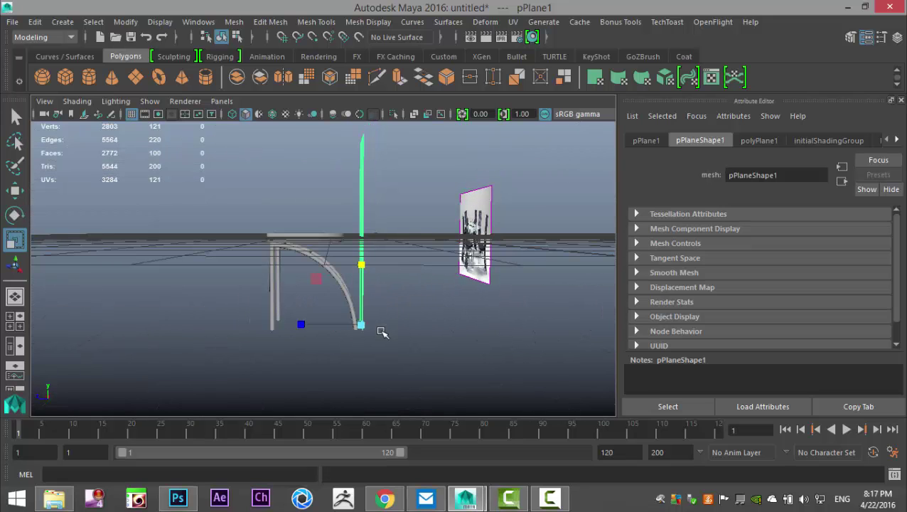
pyautogui.press('w')
pyautogui.moveTo(277, 321); pyautogui.dragTo(294, 331)
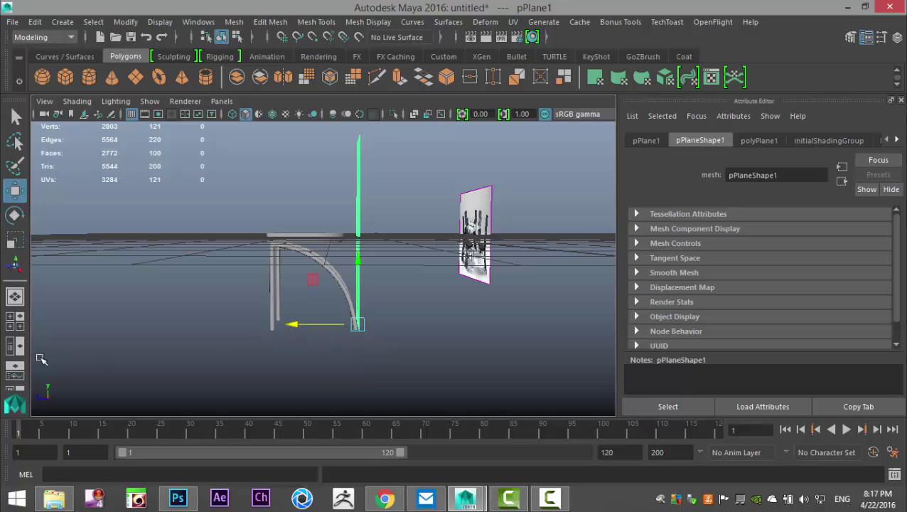
pyautogui.click(14, 322)
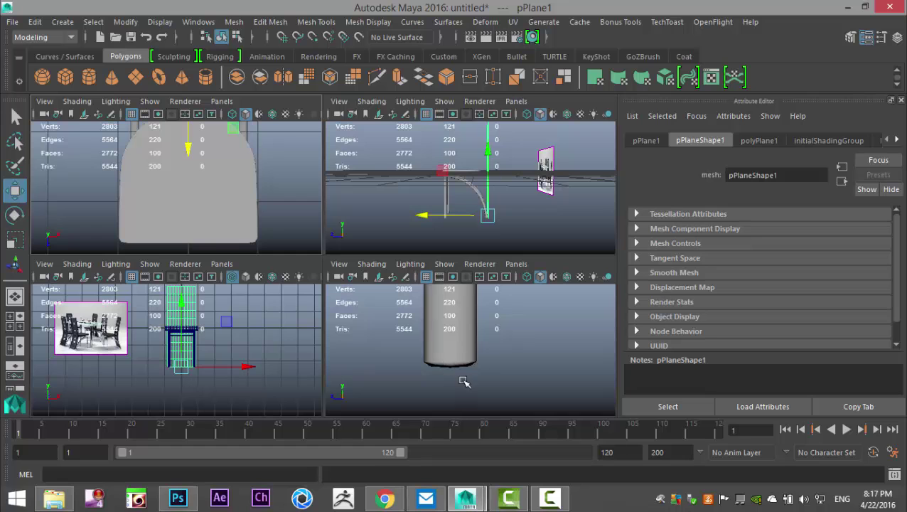
# Nudge the backrest plane forward along Z in the side view, up against the rear leg end
pyautogui.scroll(-8, 464, 381)
pyautogui.press('space')
pyautogui.scroll(10, 470, 377)
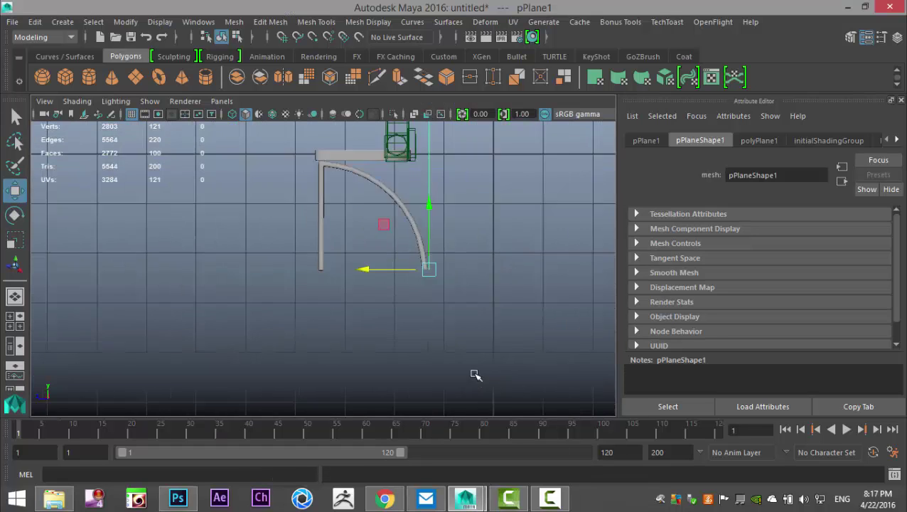
pyautogui.scroll(4, 384, 373)
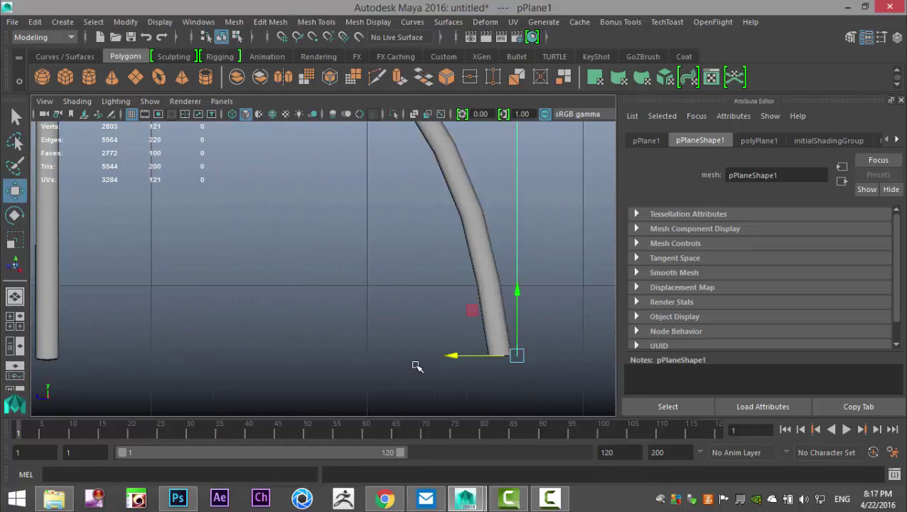
pyautogui.keyDown('alt'); pyautogui.moveTo(417, 366); pyautogui.dragTo(363, 325, button='middle'); pyautogui.keyUp('alt')
pyautogui.moveTo(379, 319); pyautogui.dragTo(374, 320)
pyautogui.keyDown('alt'); pyautogui.moveTo(387, 265); pyautogui.dragTo(373, 460, button='middle'); pyautogui.keyUp('alt')
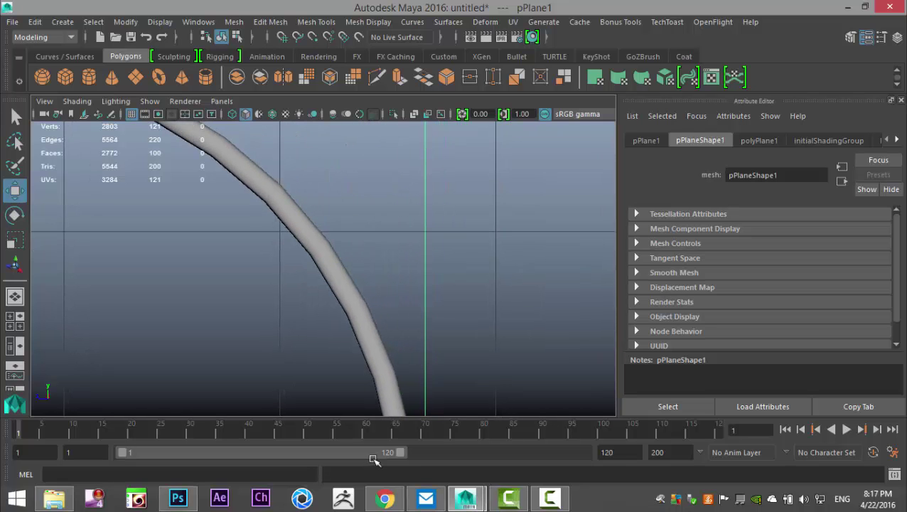
# Move the perspective camera object forward along Z, clear of the chair in the side view
pyautogui.scroll(-8, 343, 312)
pyautogui.scroll(4, 340, 315)
pyautogui.keyDown('alt'); pyautogui.moveTo(281, 275); pyautogui.dragTo(339, 344, button='middle'); pyautogui.keyUp('alt')
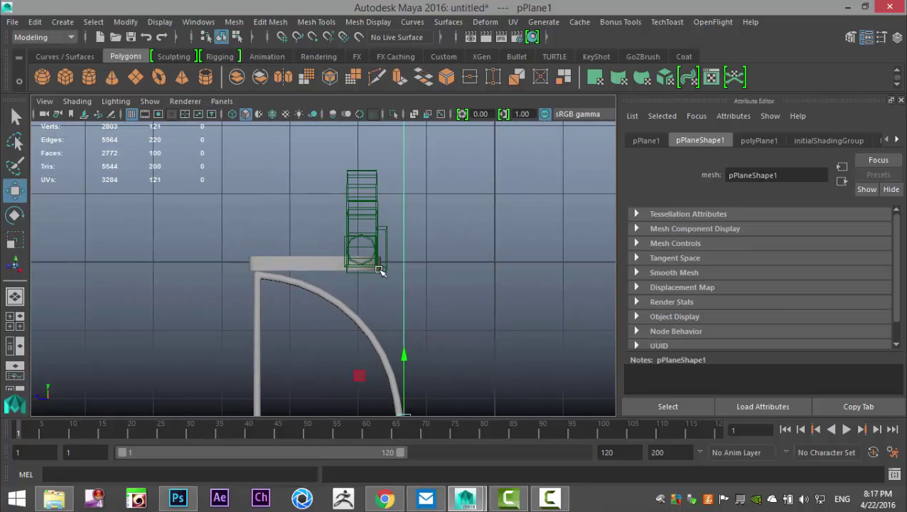
pyautogui.click(364, 246)
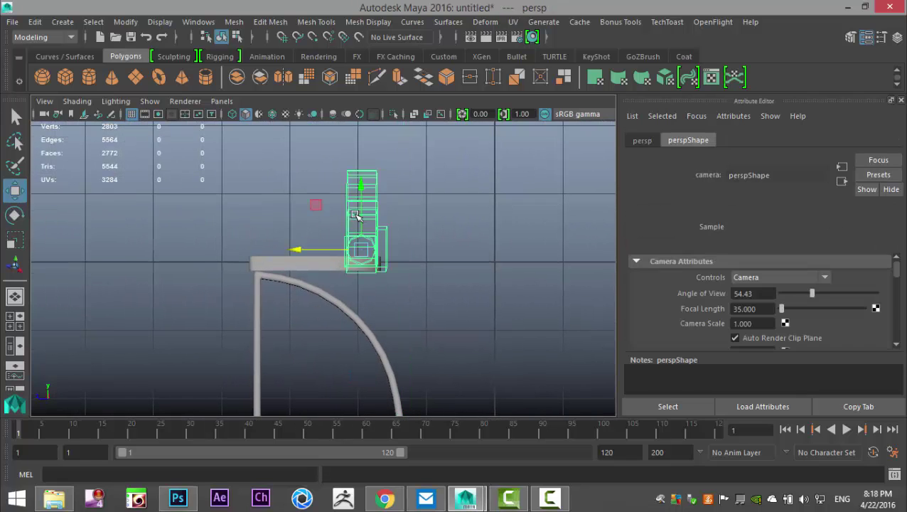
pyautogui.moveTo(301, 254); pyautogui.dragTo(7, 279)
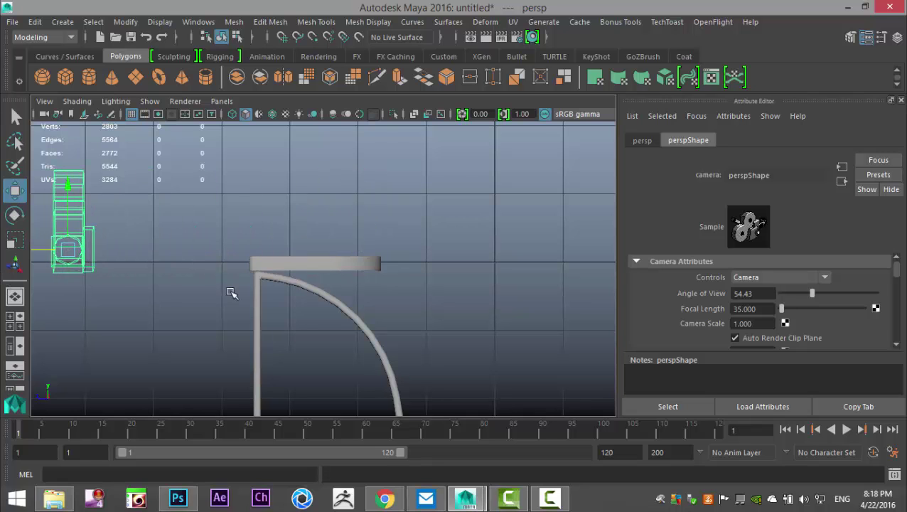
pyautogui.scroll(-3, 337, 302)
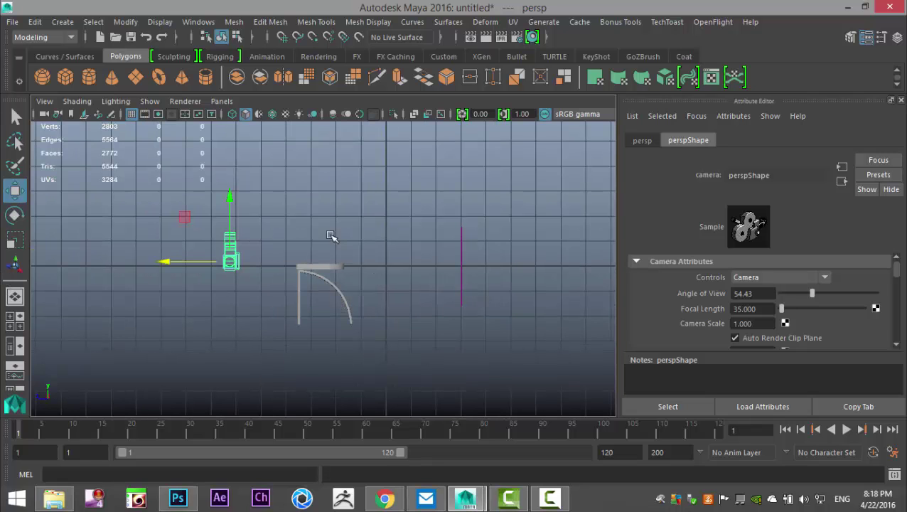
pyautogui.moveTo(332, 234); pyautogui.dragTo(412, 310)
pyautogui.scroll(5, 381, 325)
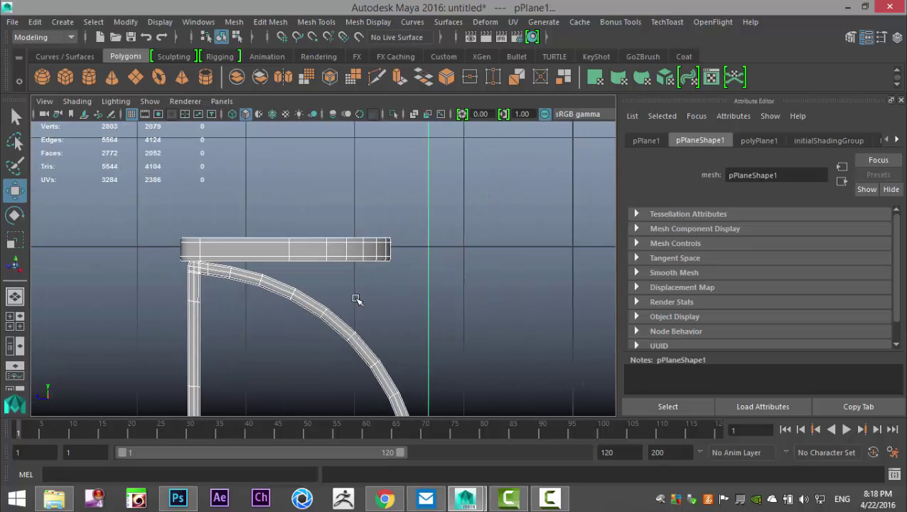
pyautogui.keyDown('alt'); pyautogui.moveTo(370, 304); pyautogui.dragTo(357, 281, button='middle'); pyautogui.keyUp('alt')
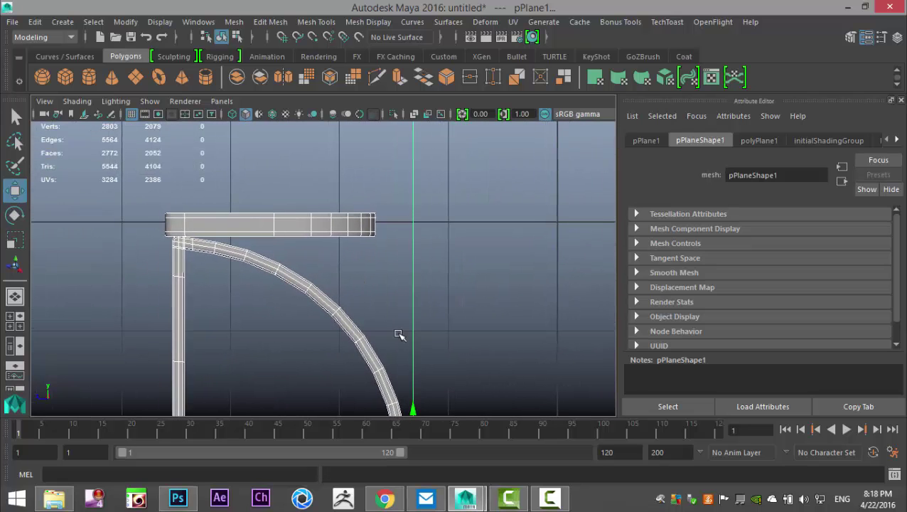
pyautogui.scroll(-3, 411, 326)
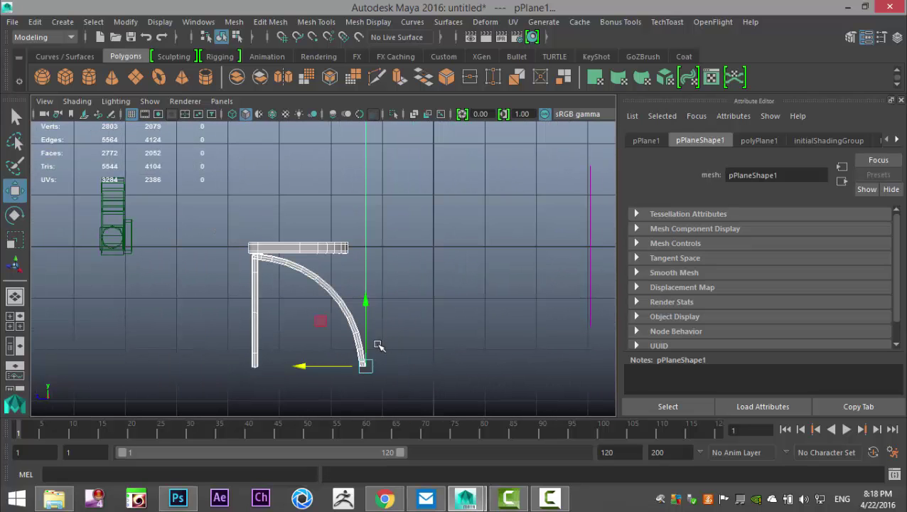
pyautogui.press('e')
pyautogui.click(422, 325)
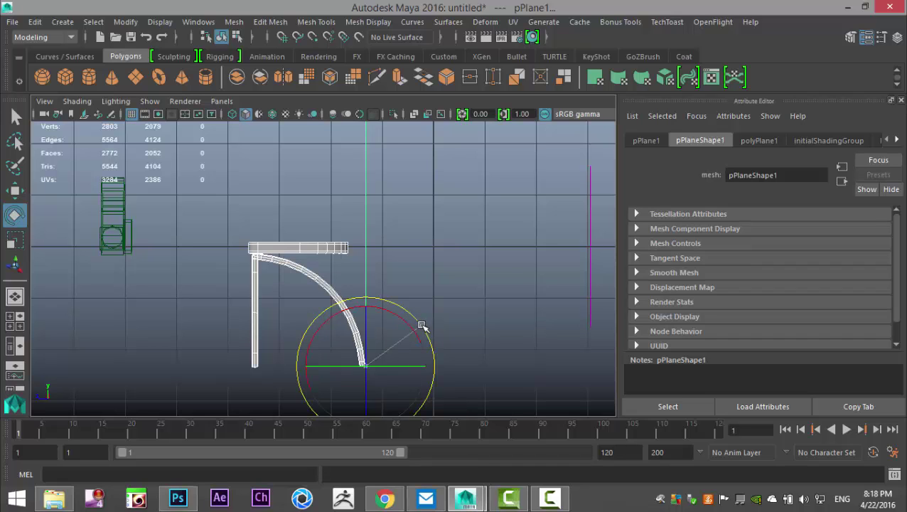
pyautogui.moveTo(421, 326); pyautogui.dragTo(420, 324)
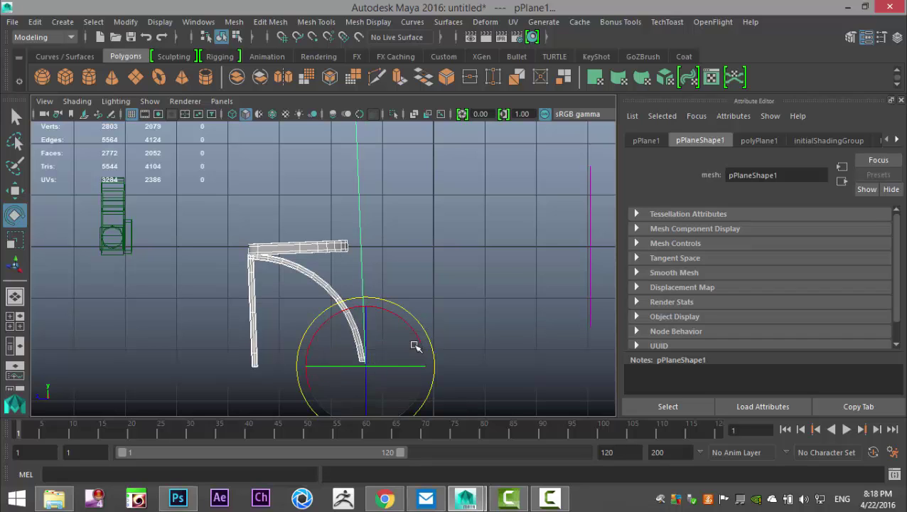
pyautogui.hotkey('ctrl', 'z')
# Rotate only the backrest plane forward about its bottom edge until it meets the seat's rear edge, and check it in perspective
pyautogui.click(366, 230)
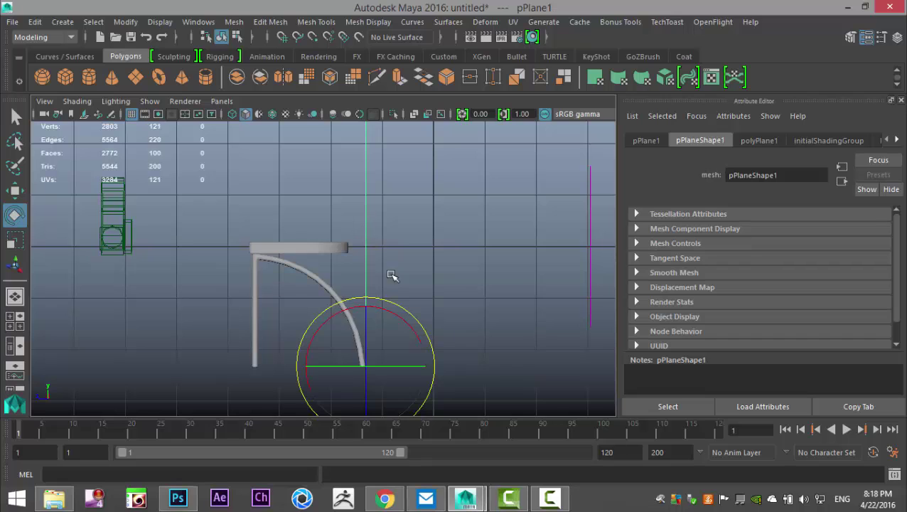
pyautogui.click(419, 325)
pyautogui.moveTo(419, 324)
pyautogui.mouseDown()
pyautogui.moveTo(411, 319)
pyautogui.moveTo(418, 321)
pyautogui.mouseUp()
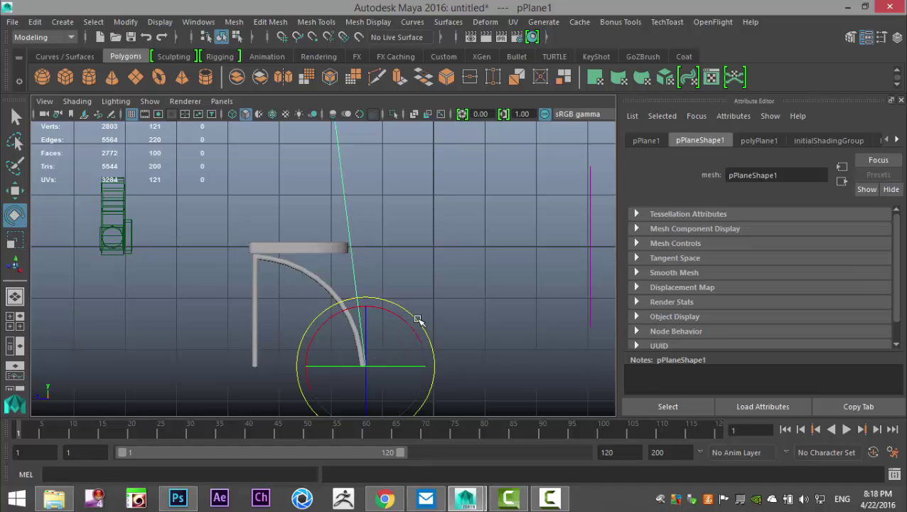
pyautogui.keyDown('alt'); pyautogui.moveTo(407, 234); pyautogui.dragTo(452, 237, button='middle'); pyautogui.keyUp('alt')
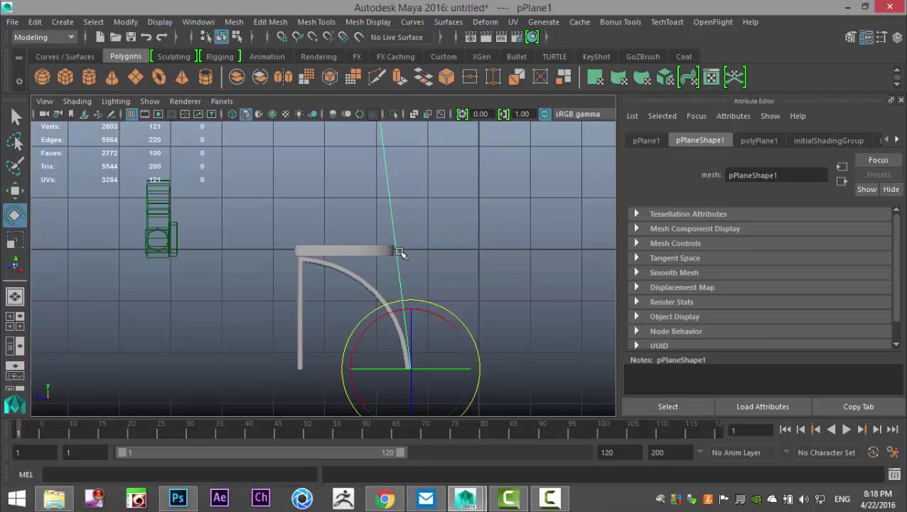
pyautogui.click(14, 327)
pyautogui.press('space')
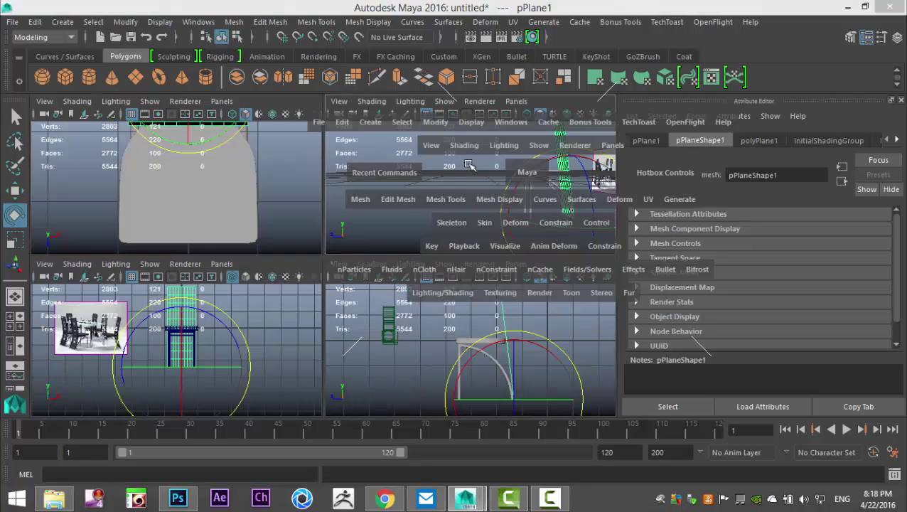
pyautogui.keyDown('alt'); pyautogui.moveTo(246, 318); pyautogui.dragTo(41, 354); pyautogui.keyUp('alt')
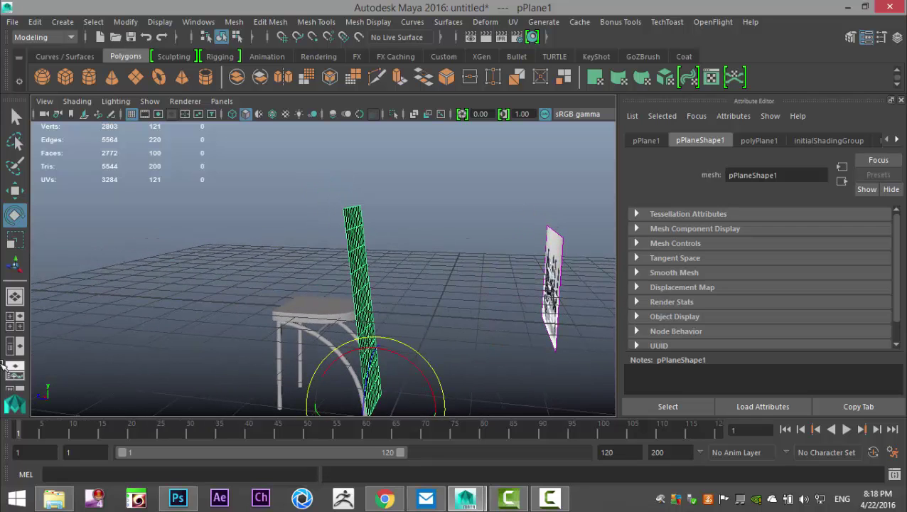
# Tilt the backrest edges above the seat backward in the side view and move them back along Z in line with the lower part
pyautogui.click(14, 321)
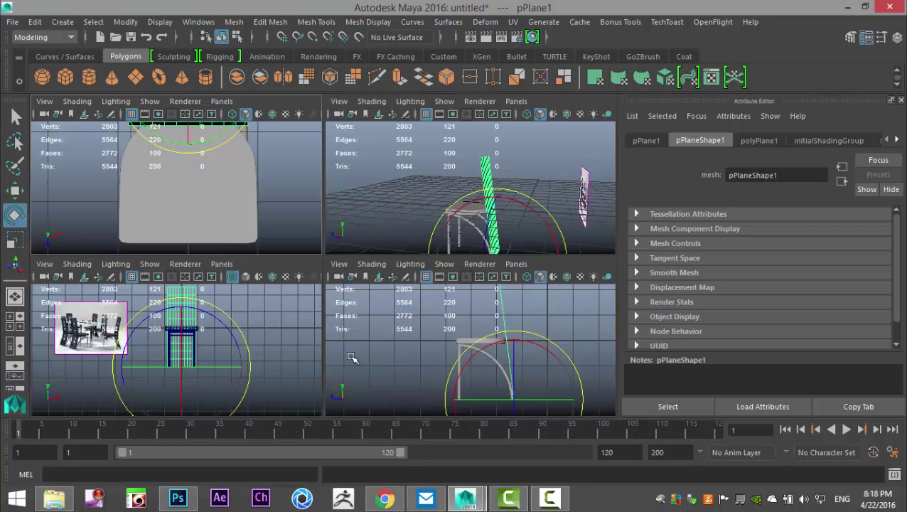
pyautogui.press('space')
pyautogui.keyDown('alt'); pyautogui.moveTo(395, 316); pyautogui.dragTo(413, 360, button='middle'); pyautogui.keyUp('alt')
pyautogui.moveTo(393, 245); pyautogui.dragTo(393, 93, button='right')
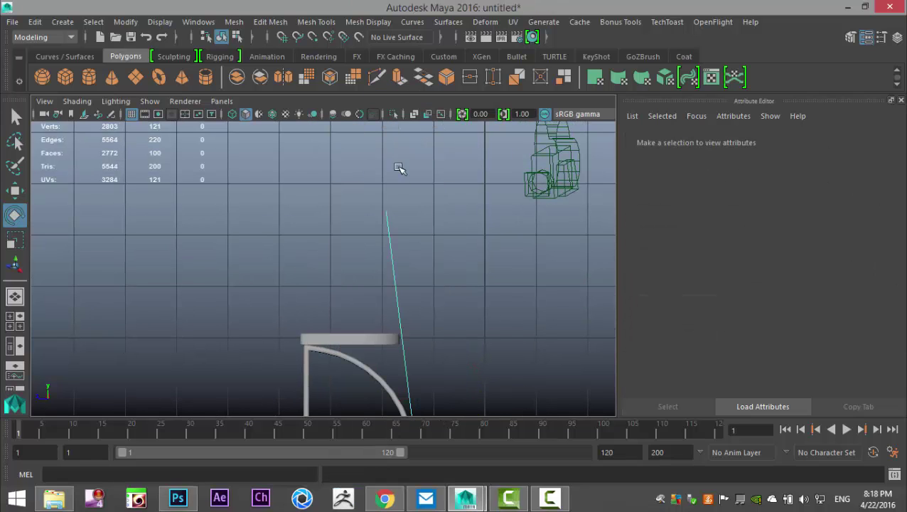
pyautogui.moveTo(339, 191); pyautogui.dragTo(475, 332)
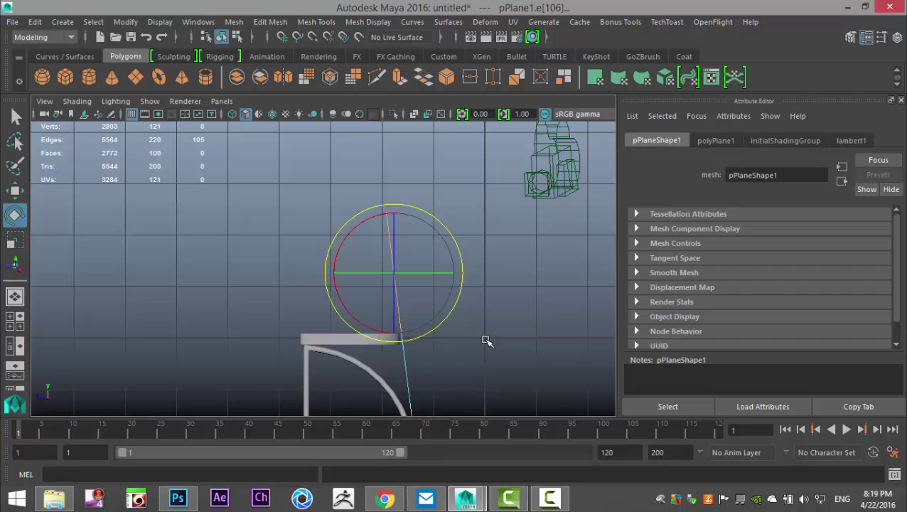
pyautogui.moveTo(456, 245); pyautogui.dragTo(471, 262)
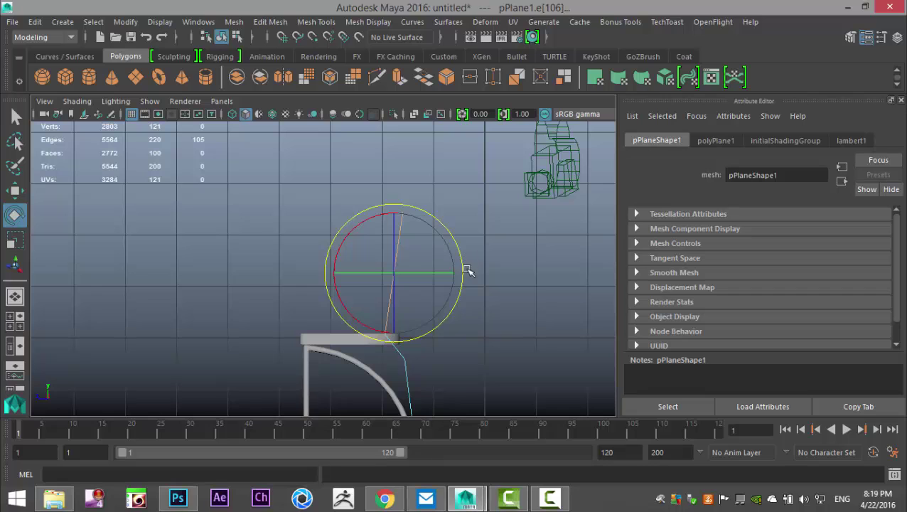
pyautogui.press('w')
pyautogui.moveTo(331, 275); pyautogui.dragTo(347, 268)
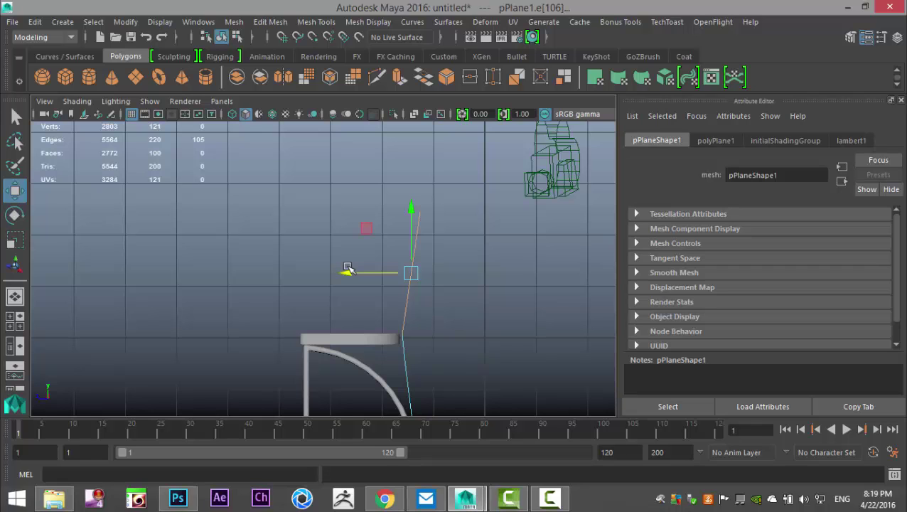
# Deselect the edges and compare the bent backrest with the chairs in the reference image in the perspective view
pyautogui.click(14, 318)
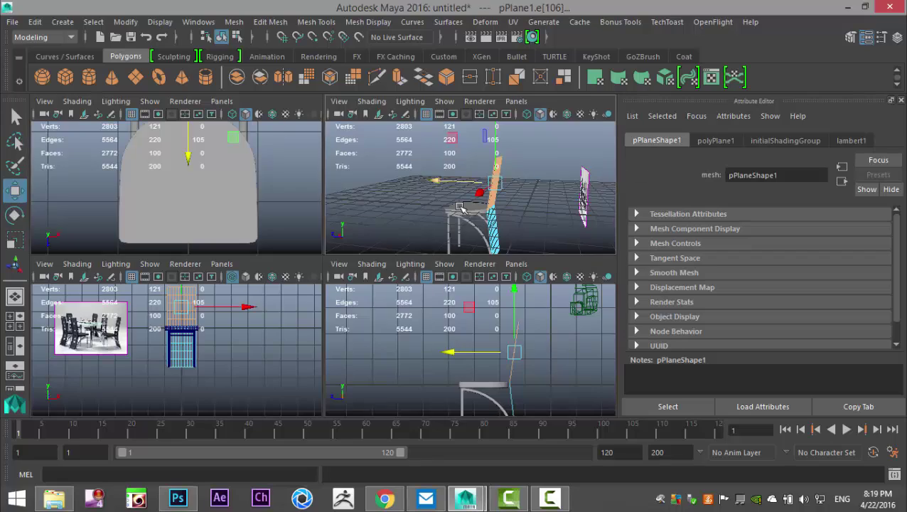
pyautogui.press('space')
pyautogui.click(277, 218)
pyautogui.keyDown('alt'); pyautogui.moveTo(246, 261); pyautogui.dragTo(399, 251); pyautogui.keyUp('alt')
pyautogui.keyDown('alt'); pyautogui.moveTo(272, 284); pyautogui.dragTo(357, 365, button='middle'); pyautogui.keyUp('alt')
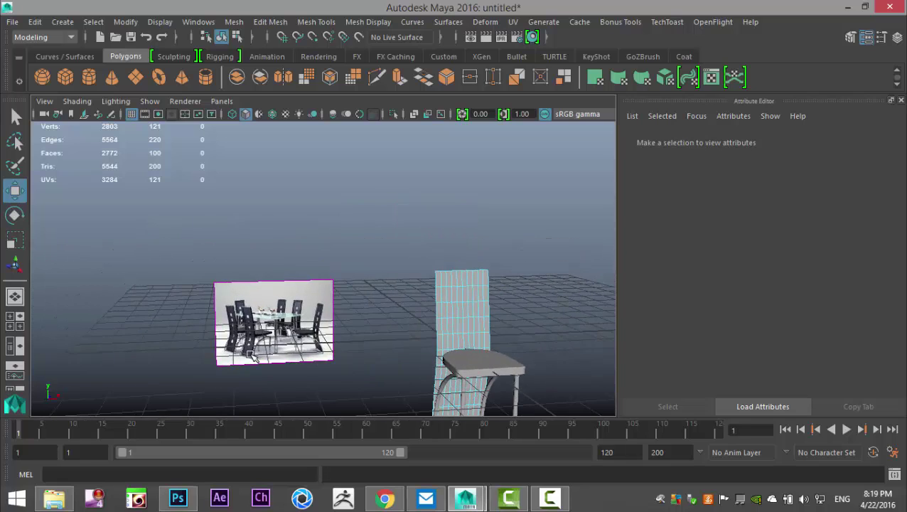
pyautogui.scroll(4, 252, 353)
pyautogui.keyDown('alt'); pyautogui.moveTo(227, 353); pyautogui.dragTo(147, 286); pyautogui.keyUp('alt')
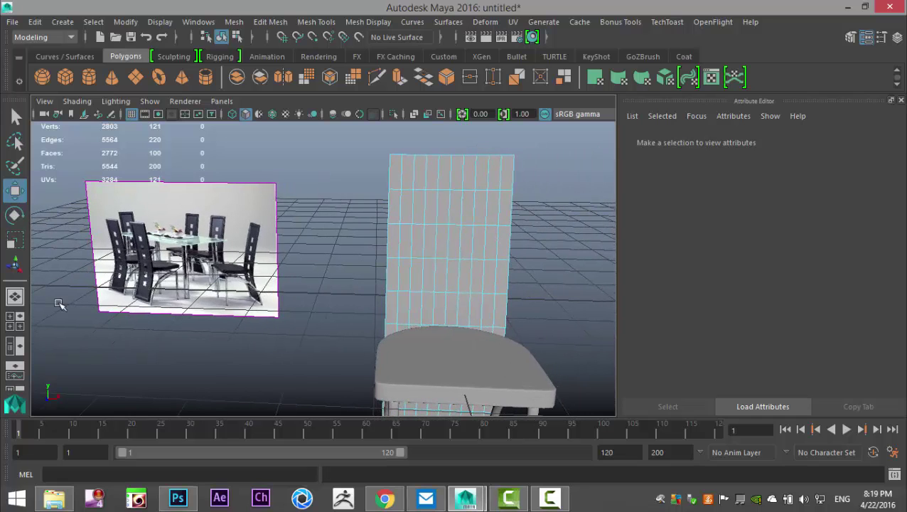
# In the front view, delete the two centre faces of the backrest's second, fourth, sixth and eighth rows from the top
pyautogui.click(15, 320)
pyautogui.press('space')
pyautogui.scroll(2, 349, 282)
pyautogui.scroll(2, 439, 354)
pyautogui.scroll(2, 444, 323)
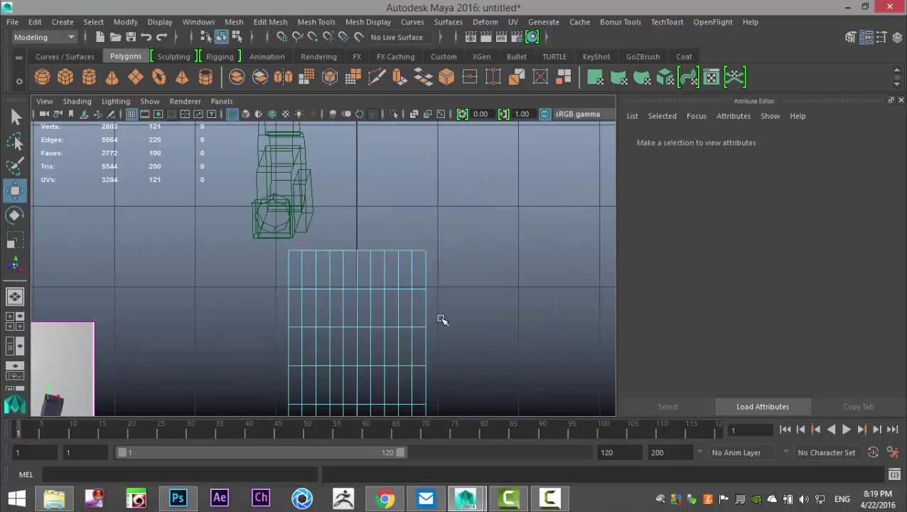
pyautogui.keyDown('alt'); pyautogui.moveTo(441, 320); pyautogui.dragTo(447, 291, button='middle'); pyautogui.keyUp('alt')
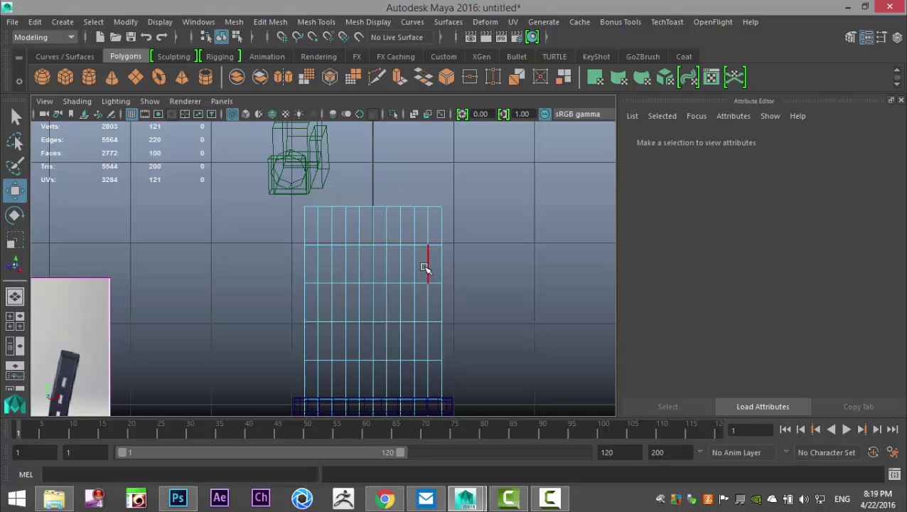
pyautogui.moveTo(435, 269); pyautogui.dragTo(435, 167, button='right')
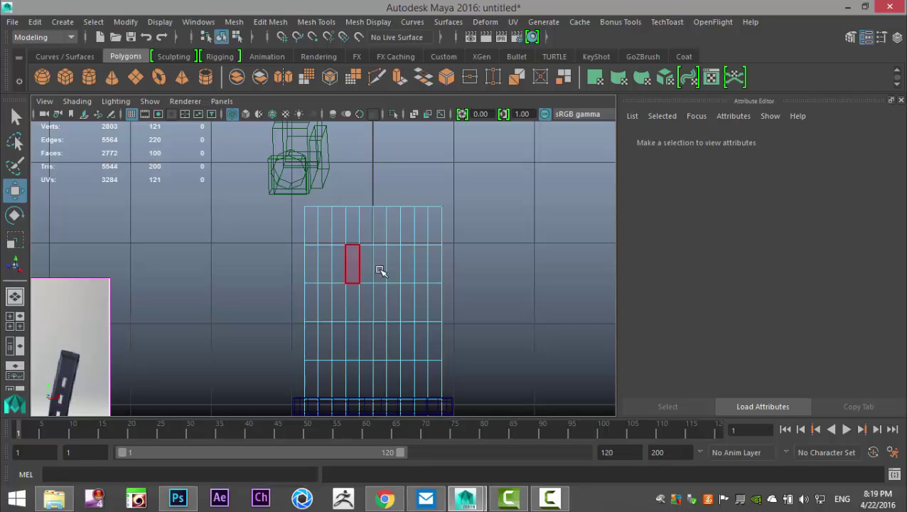
pyautogui.moveTo(380, 271); pyautogui.dragTo(377, 267)
pyautogui.keyDown('alt'); pyautogui.moveTo(409, 334); pyautogui.dragTo(420, 240, button='middle'); pyautogui.keyUp('alt')
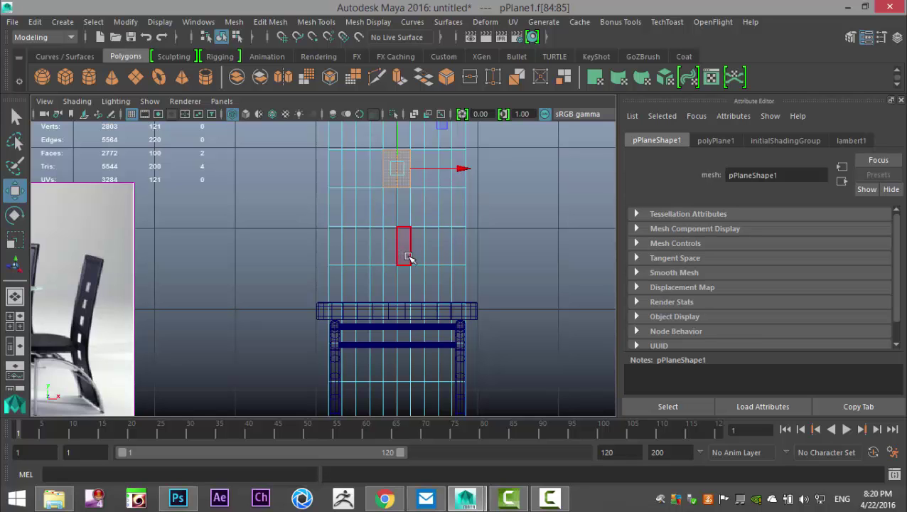
pyautogui.keyDown('shift'); pyautogui.click(409, 257); pyautogui.keyUp('shift')
pyautogui.keyDown('alt'); pyautogui.moveTo(497, 334); pyautogui.dragTo(517, 258, button='middle'); pyautogui.keyUp('alt')
pyautogui.scroll(-3, 509, 286)
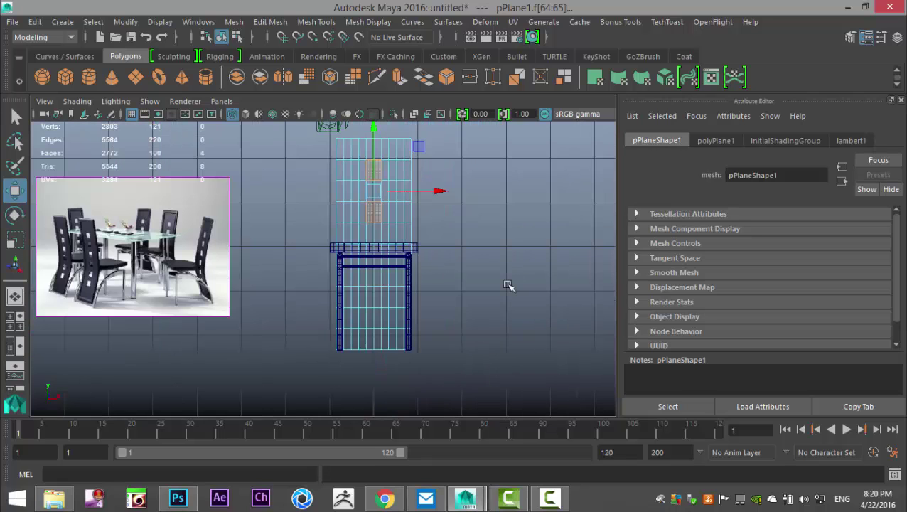
pyautogui.scroll(2, 509, 285)
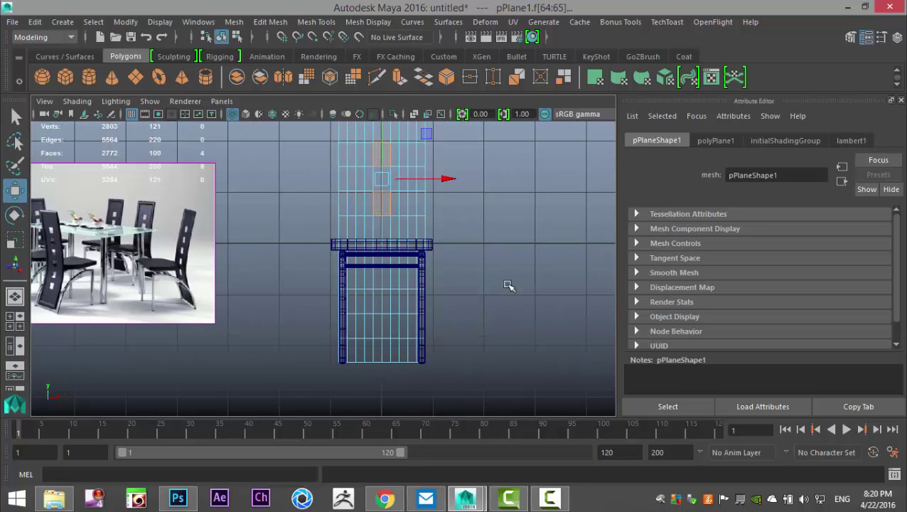
pyautogui.keyDown('shift'); pyautogui.click(389, 260); pyautogui.keyUp('shift')
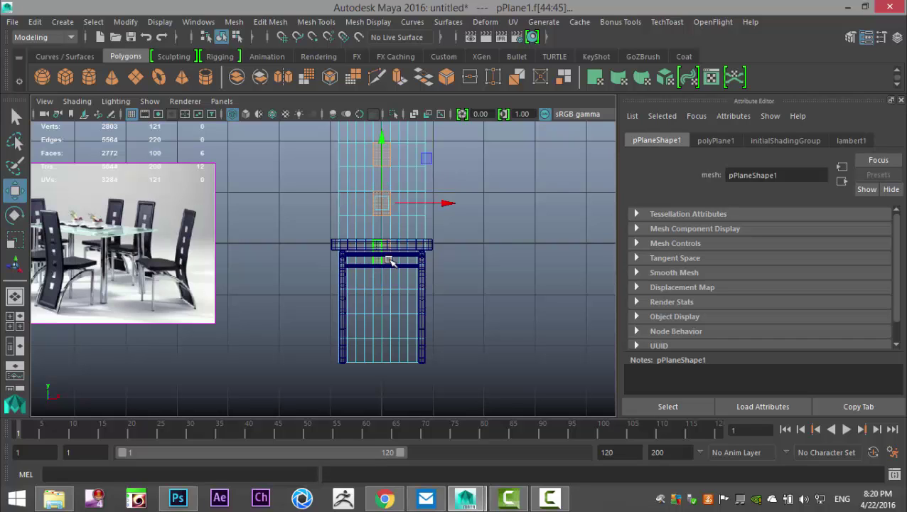
pyautogui.keyDown('shift'); pyautogui.click(379, 301); pyautogui.keyUp('shift')
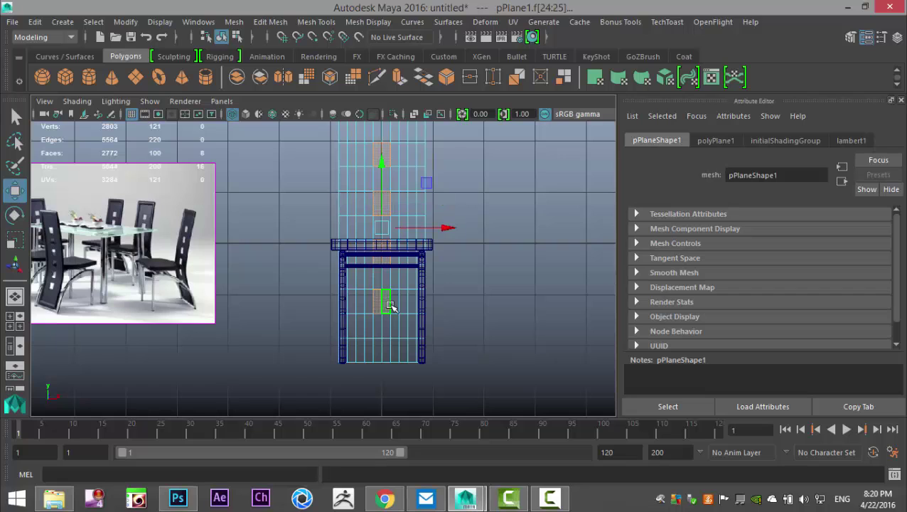
pyautogui.scroll(-2, 462, 288)
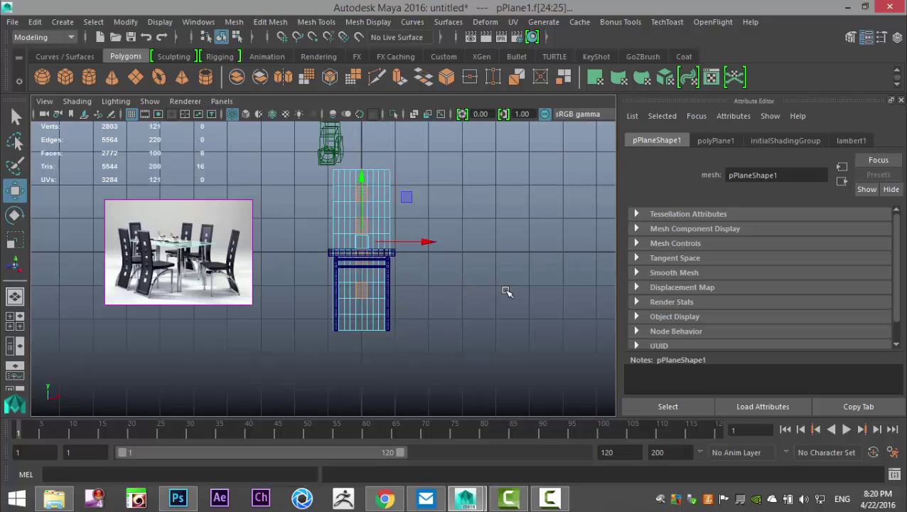
pyautogui.press('Delete')
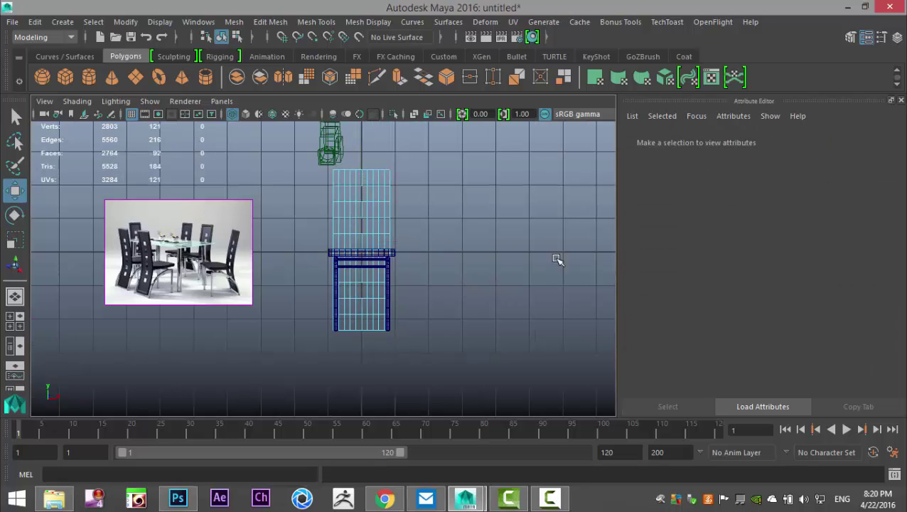
# Extrude the whole backrest plane with a thickness of 0.025, working in the perspective view
pyautogui.click(15, 320)
pyautogui.press('space')
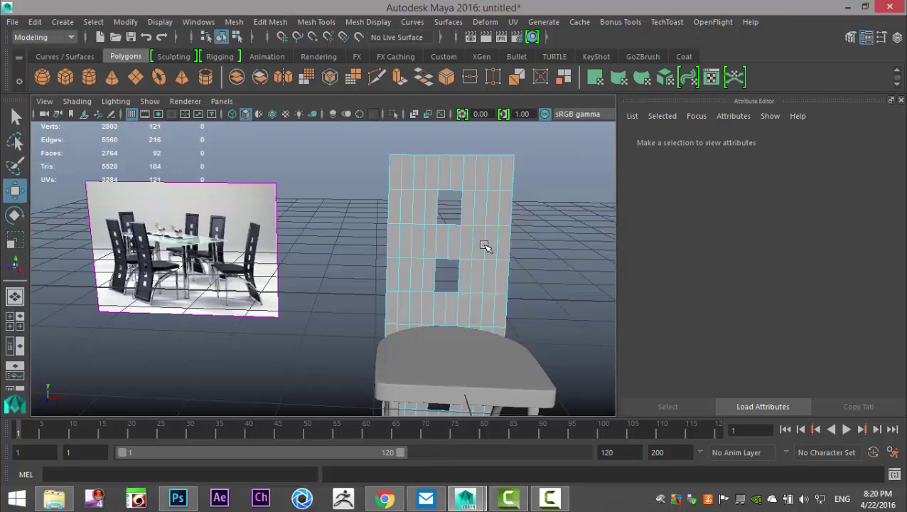
pyautogui.keyDown('alt'); pyautogui.moveTo(455, 270); pyautogui.dragTo(401, 265); pyautogui.keyUp('alt')
pyautogui.moveTo(443, 127); pyautogui.dragTo(509, 110, button='right')
pyautogui.click(470, 187)
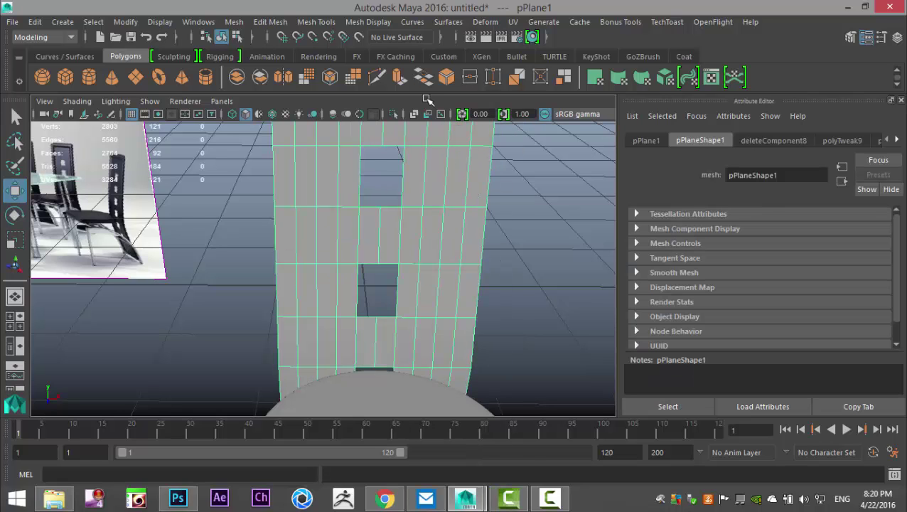
pyautogui.click(271, 22)
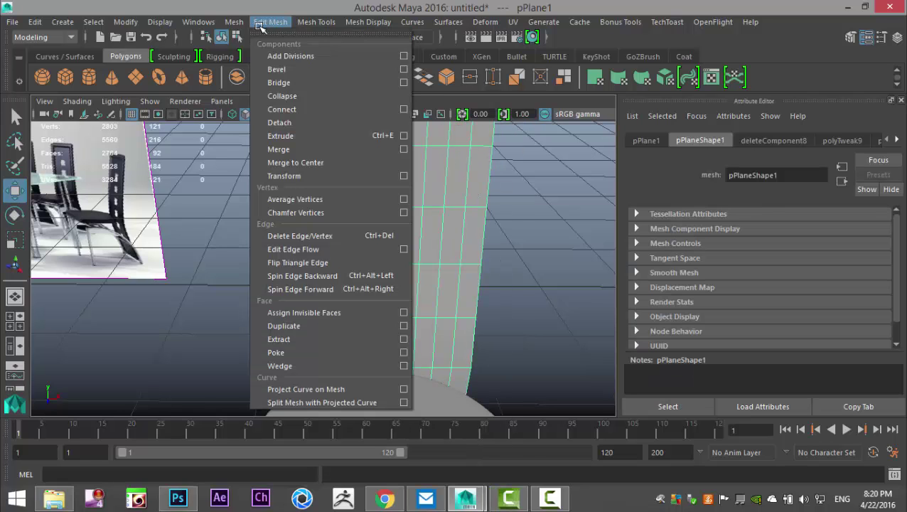
pyautogui.click(307, 140)
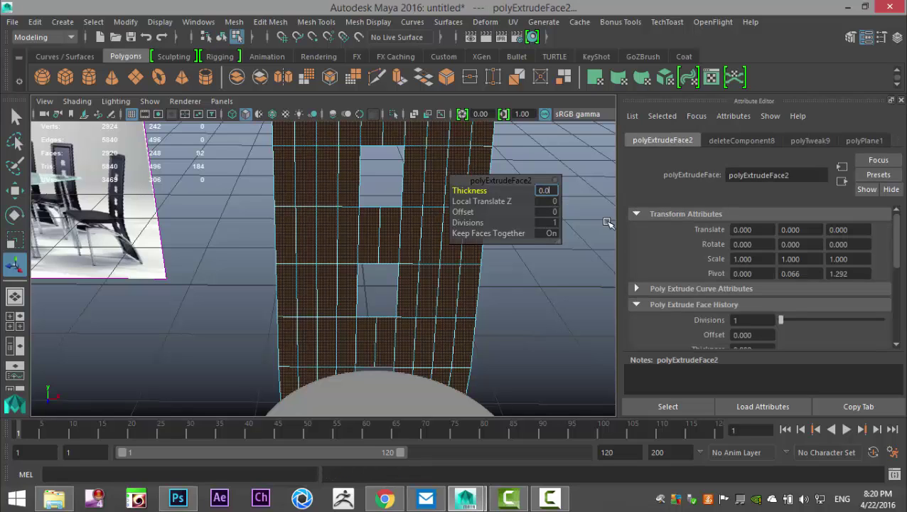
pyautogui.press('Return')
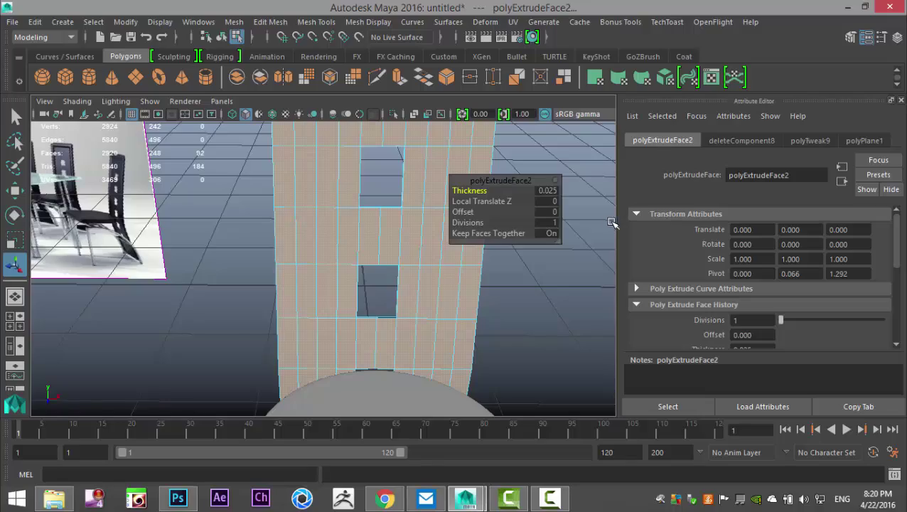
# Set the Insert Edge Loop tool to equal distance from edge and insert a loop just below the backrest's top edge
pyautogui.scroll(-3, 477, 274)
pyautogui.keyDown('alt'); pyautogui.moveTo(528, 330); pyautogui.dragTo(492, 385); pyautogui.keyUp('alt')
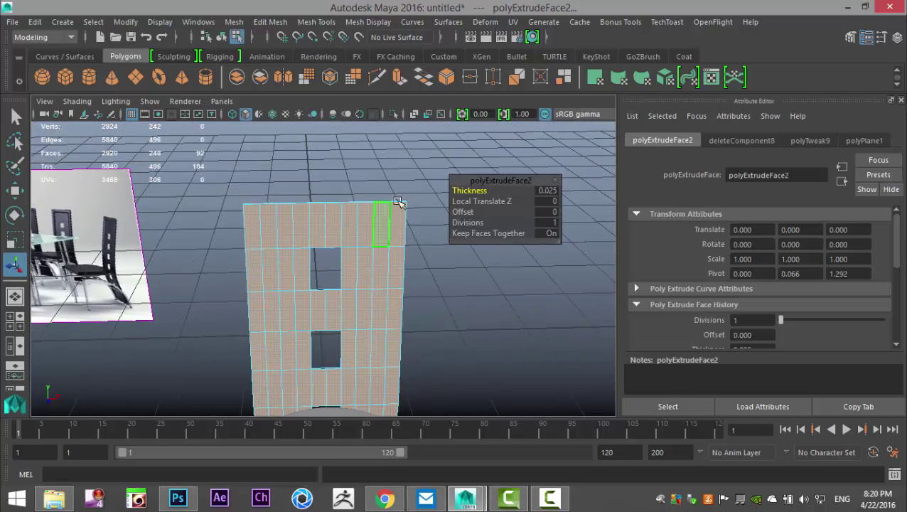
pyautogui.click(321, 22)
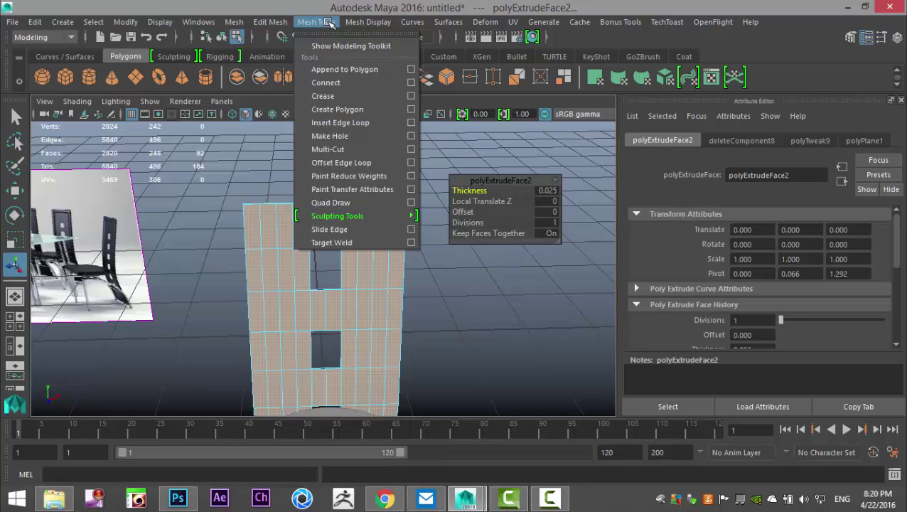
pyautogui.click(411, 123)
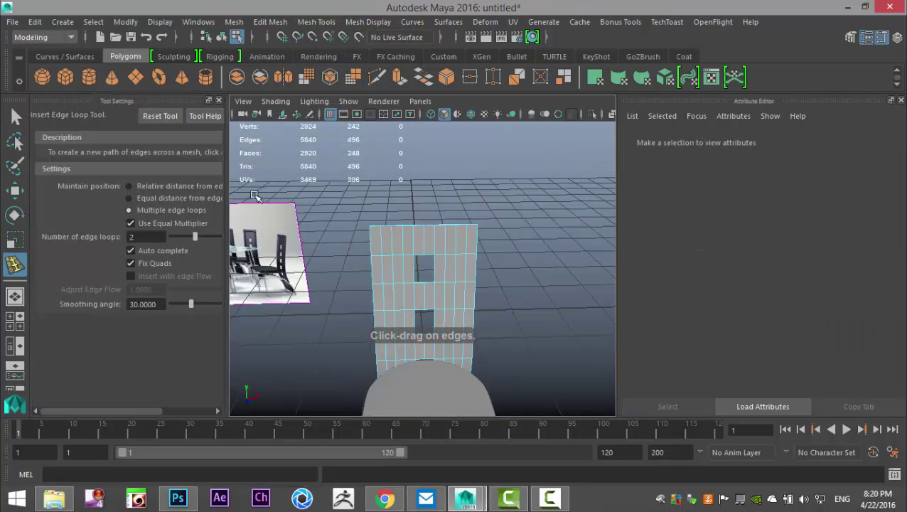
pyautogui.click(130, 198)
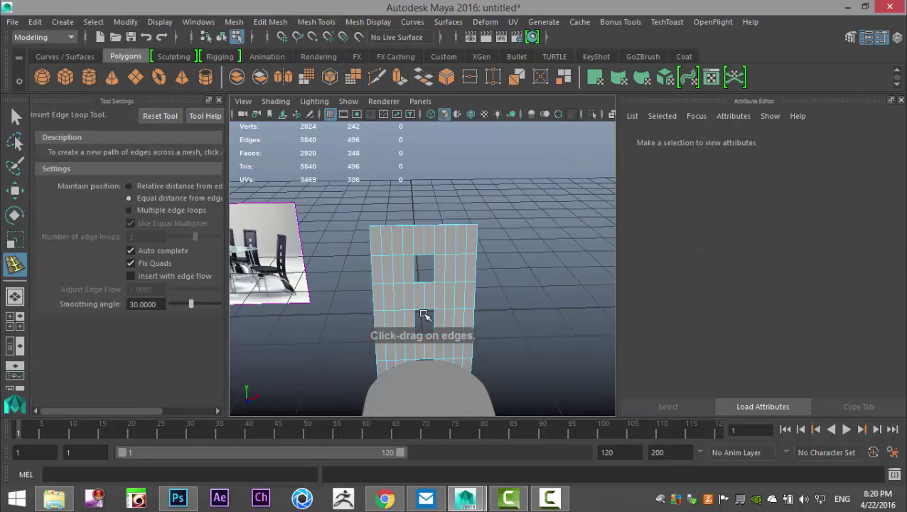
pyautogui.scroll(6, 425, 313)
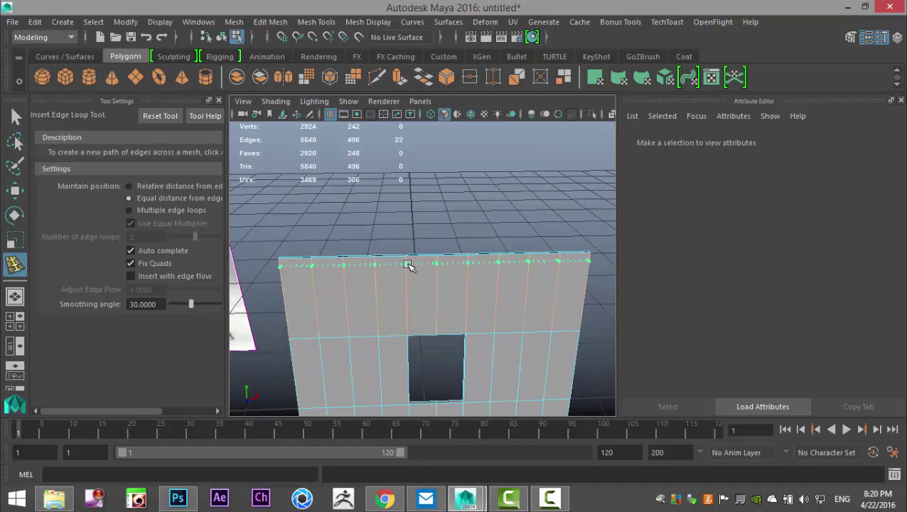
pyautogui.click(409, 265)
# In the front view, insert an edge loop just above the backrest's bottom edge
pyautogui.keyDown('alt'); pyautogui.moveTo(406, 371); pyautogui.dragTo(410, 257, button='middle'); pyautogui.keyUp('alt')
pyautogui.click(16, 317)
pyautogui.press('space')
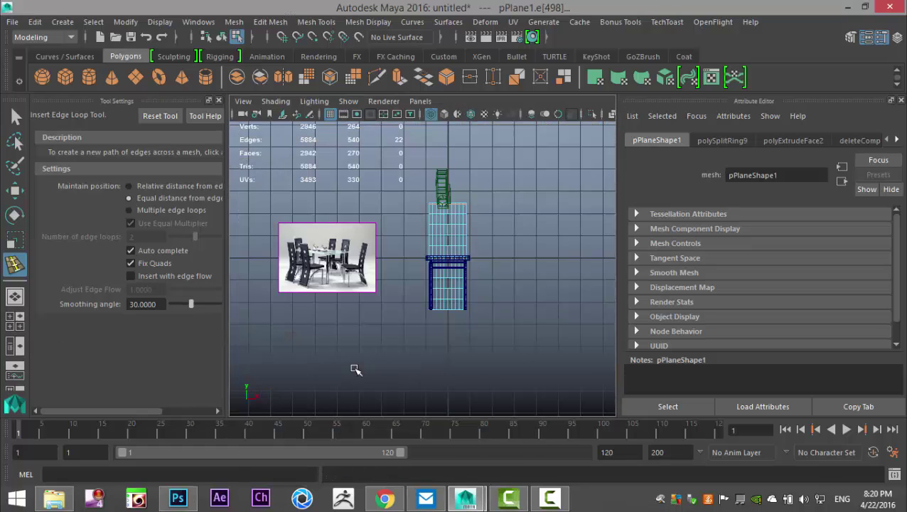
pyautogui.scroll(4, 456, 354)
pyautogui.keyDown('alt'); pyautogui.moveTo(464, 345); pyautogui.dragTo(401, 263, button='middle'); pyautogui.keyUp('alt')
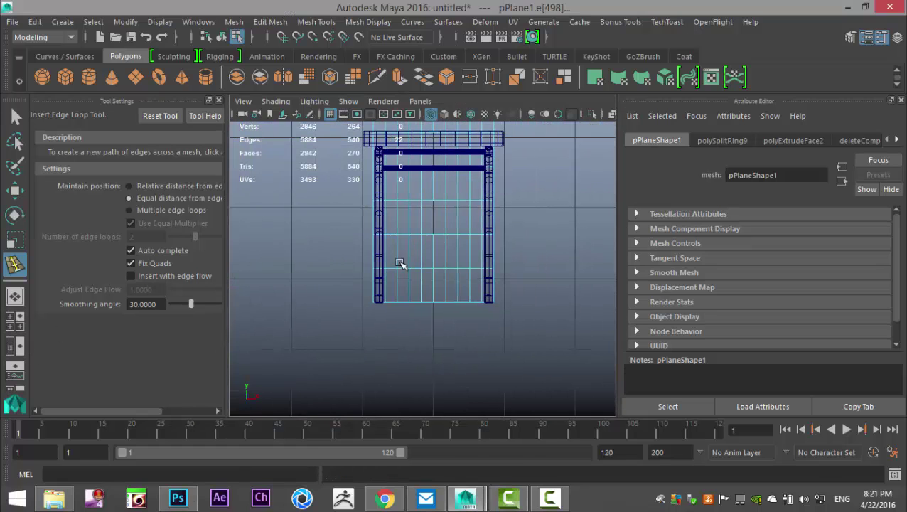
pyautogui.moveTo(422, 288); pyautogui.dragTo(422, 294)
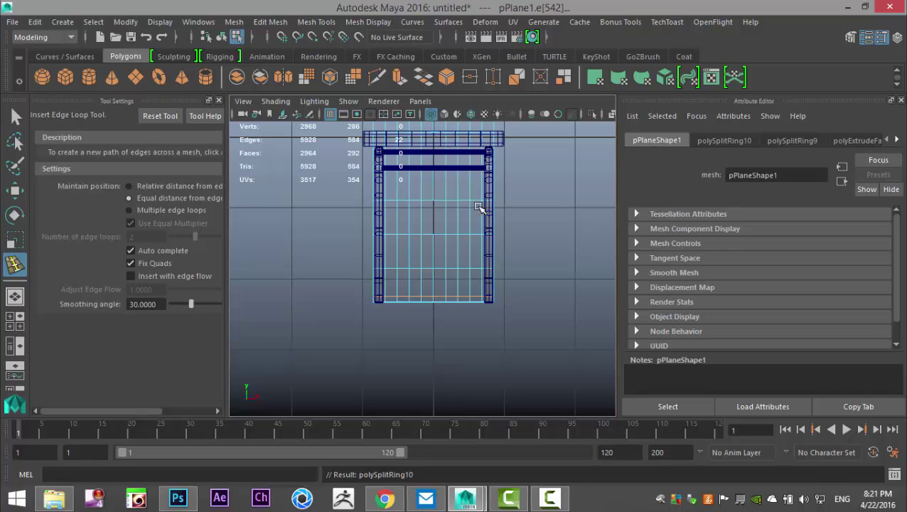
# Insert a vertical edge loop close to each of the backrest's two side edges and close the tool settings
pyautogui.scroll(10, 479, 206)
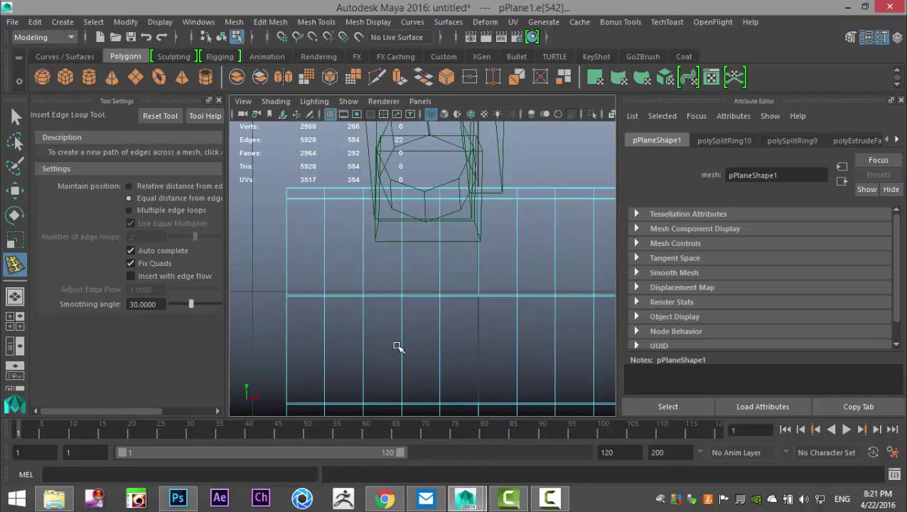
pyautogui.scroll(2, 398, 346)
pyautogui.keyDown('alt'); pyautogui.moveTo(398, 346); pyautogui.dragTo(404, 371, button='middle'); pyautogui.keyUp('alt')
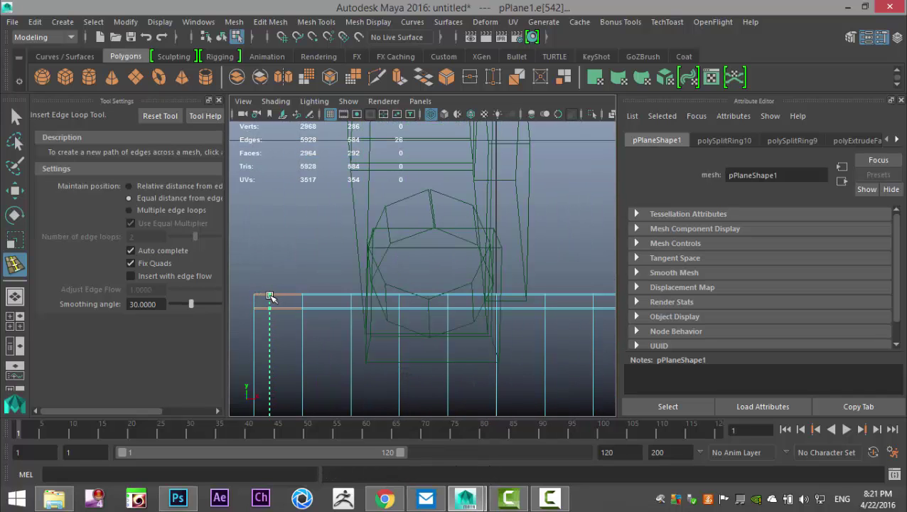
pyautogui.click(267, 299)
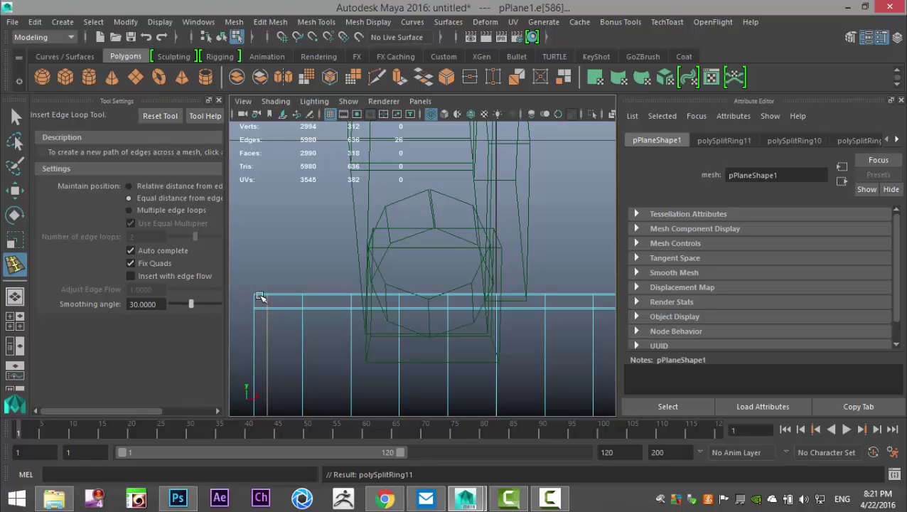
pyautogui.keyDown('alt'); pyautogui.moveTo(406, 314); pyautogui.dragTo(157, 298, button='middle'); pyautogui.keyUp('alt')
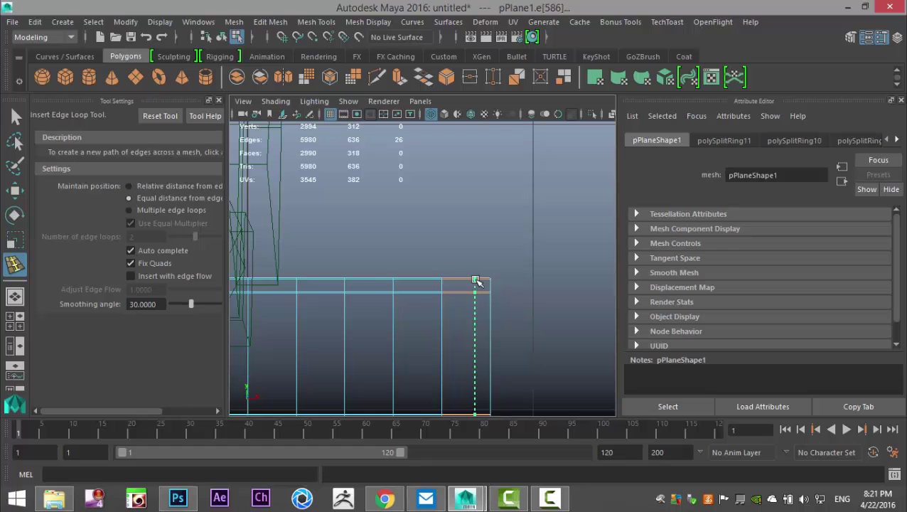
pyautogui.click(476, 281)
pyautogui.keyDown('alt'); pyautogui.moveTo(446, 326); pyautogui.dragTo(470, 124, button='middle'); pyautogui.keyUp('alt')
pyautogui.keyDown('alt'); pyautogui.moveTo(469, 276); pyautogui.dragTo(473, 108, button='middle'); pyautogui.keyUp('alt')
pyautogui.moveTo(468, 299)
pyautogui.keyDown('alt'); pyautogui.mouseDown(button='middle')
pyautogui.moveTo(488, 116)
pyautogui.moveTo(489, 135)
pyautogui.moveTo(477, 138)
pyautogui.mouseUp(button='middle'); pyautogui.keyUp('alt')
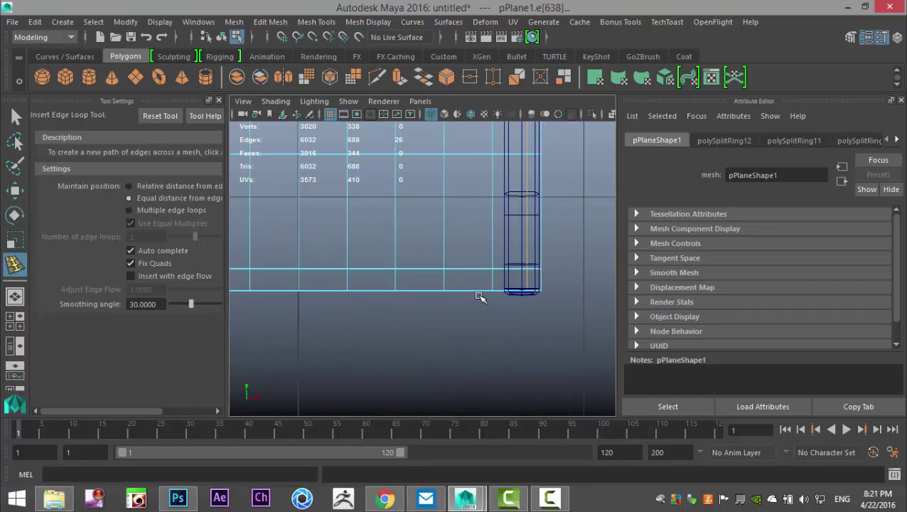
pyautogui.click(220, 101)
# In the perspective view, select the narrow face loop along the backrest's top edge
pyautogui.click(19, 322)
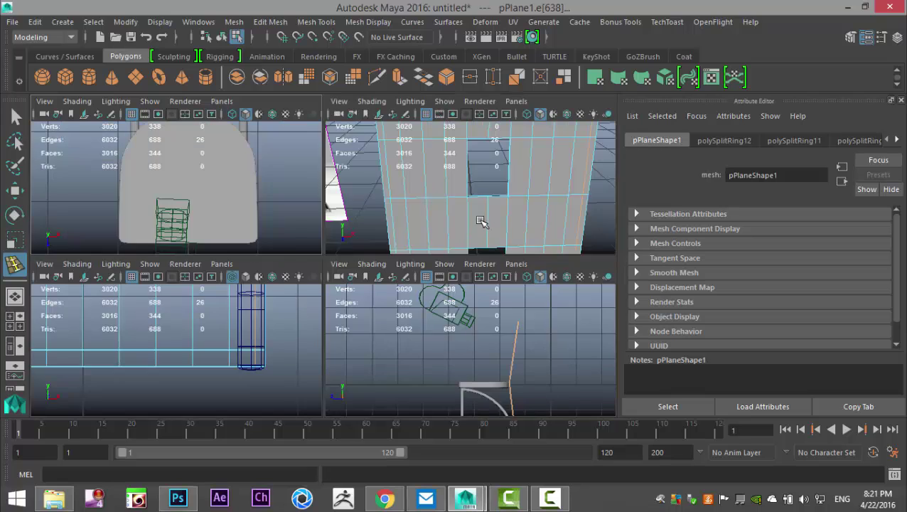
pyautogui.press('space')
pyautogui.scroll(3, 453, 285)
pyautogui.keyDown('alt'); pyautogui.moveTo(429, 272); pyautogui.dragTo(512, 510, button='middle'); pyautogui.keyUp('alt')
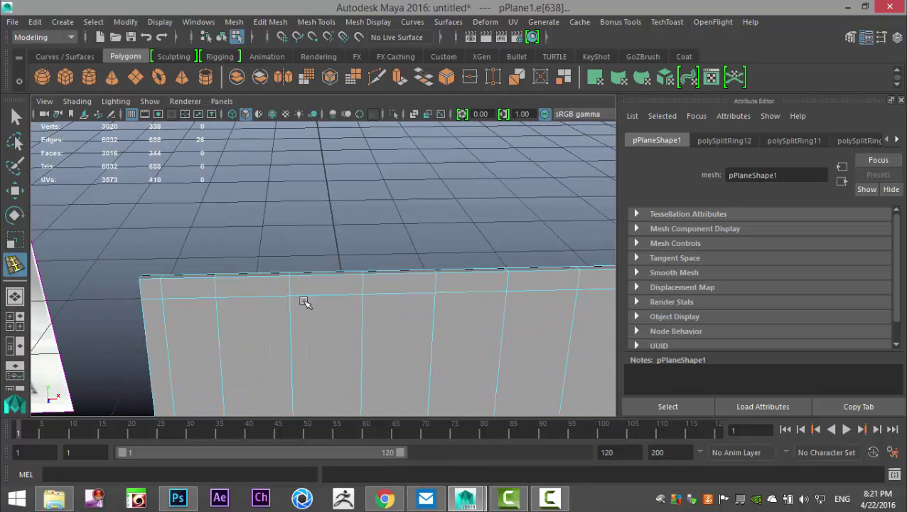
pyautogui.press('q')
pyautogui.moveTo(247, 139); pyautogui.dragTo(277, 172, button='right')
pyautogui.click(153, 293)
pyautogui.keyDown('shift'); pyautogui.doubleClick(186, 295); pyautogui.keyUp('shift')
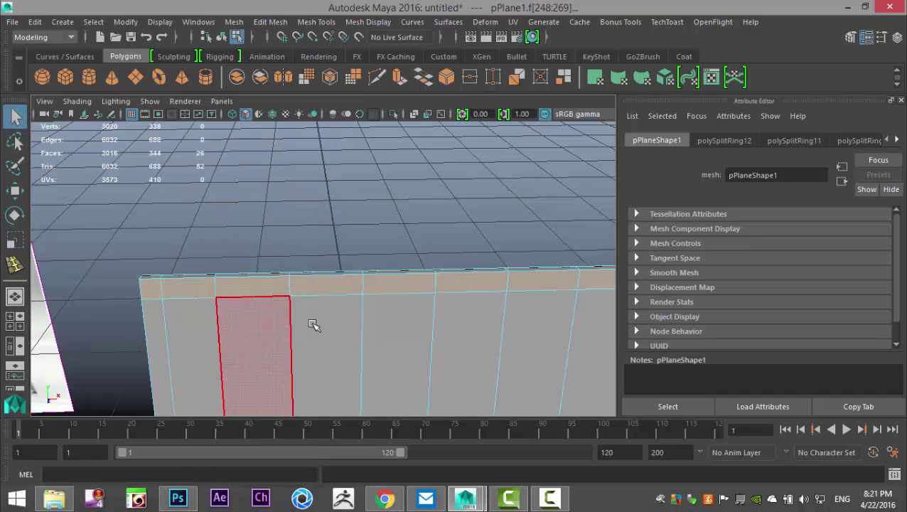
# Add the narrow face loop along the backrest's left edge to the selection
pyautogui.keyDown('alt'); pyautogui.moveTo(313, 323); pyautogui.dragTo(387, 220, button='middle'); pyautogui.keyUp('alt')
pyautogui.keyDown('shift'); pyautogui.click(302, 243); pyautogui.keyUp('shift')
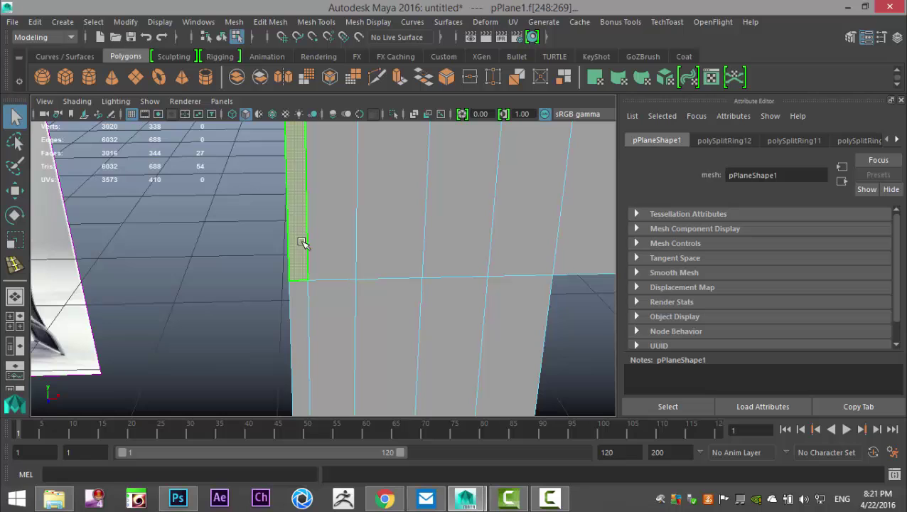
pyautogui.keyDown('shift'); pyautogui.doubleClick(298, 309); pyautogui.keyUp('shift')
# Add the narrow face loops along the backrest's bottom and right edges to the selection
pyautogui.keyDown('alt'); pyautogui.moveTo(368, 378); pyautogui.dragTo(324, 159, button='middle'); pyautogui.keyUp('alt')
pyautogui.keyDown('alt'); pyautogui.moveTo(330, 287); pyautogui.dragTo(283, 67, button='middle'); pyautogui.keyUp('alt')
pyautogui.keyDown('alt'); pyautogui.moveTo(292, 283); pyautogui.dragTo(285, 93, button='middle'); pyautogui.keyUp('alt')
pyautogui.keyDown('alt'); pyautogui.moveTo(299, 356); pyautogui.dragTo(293, 169, button='middle'); pyautogui.keyUp('alt')
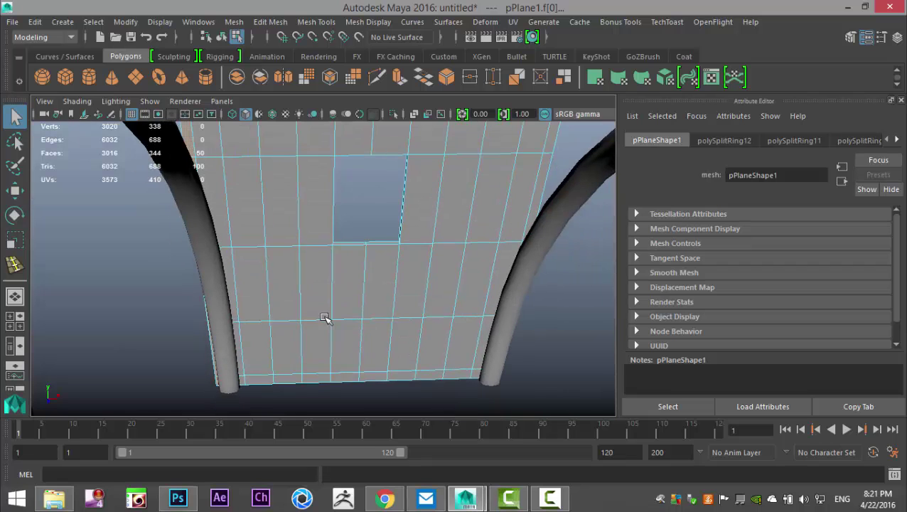
pyautogui.keyDown('shift'); pyautogui.click(260, 382); pyautogui.keyUp('shift')
pyautogui.keyDown('shift'); pyautogui.doubleClick(292, 382); pyautogui.keyUp('shift')
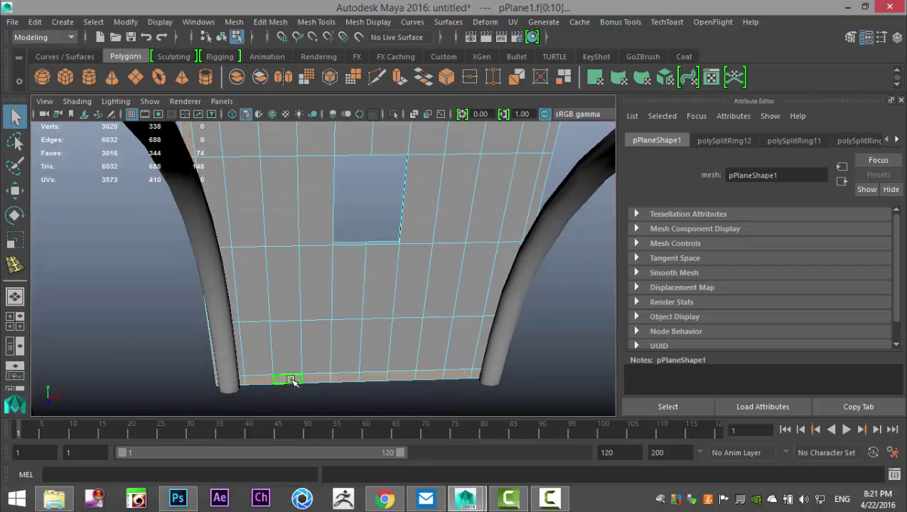
pyautogui.keyDown('alt'); pyautogui.moveTo(519, 364); pyautogui.dragTo(458, 364); pyautogui.keyUp('alt')
pyautogui.keyDown('shift'); pyautogui.click(448, 329); pyautogui.keyUp('shift')
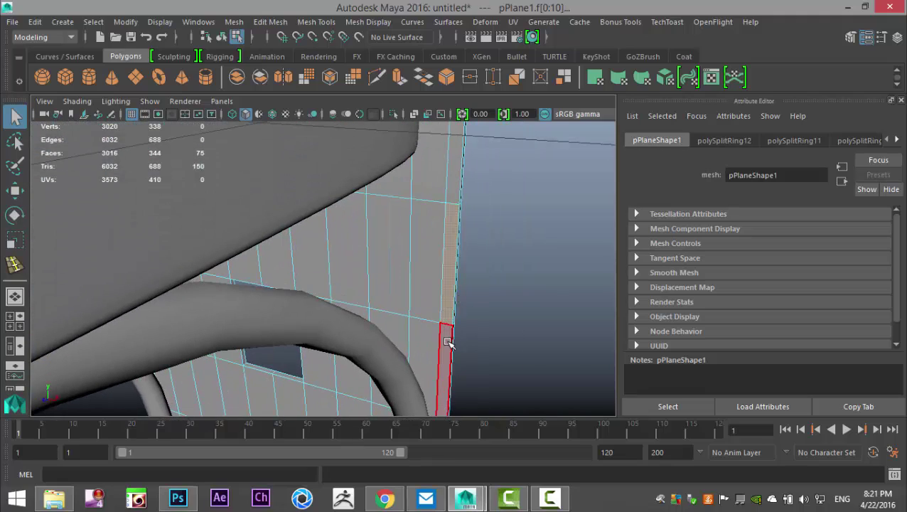
# Extrude the selected border faces of the backrest with a thickness of 0.025
pyautogui.scroll(-6, 470, 340)
pyautogui.keyDown('alt'); pyautogui.moveTo(517, 344); pyautogui.dragTo(349, 154); pyautogui.keyUp('alt')
pyautogui.click(270, 22)
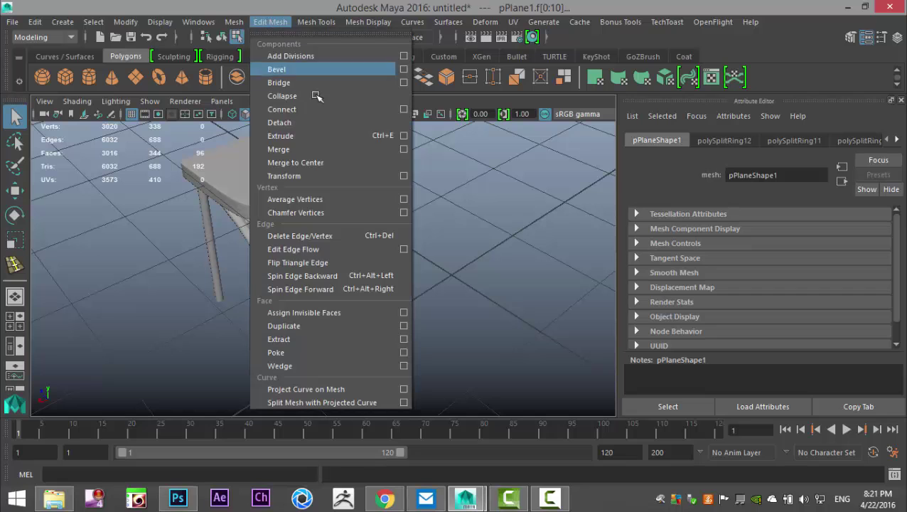
pyautogui.click(324, 133)
pyautogui.click(549, 191)
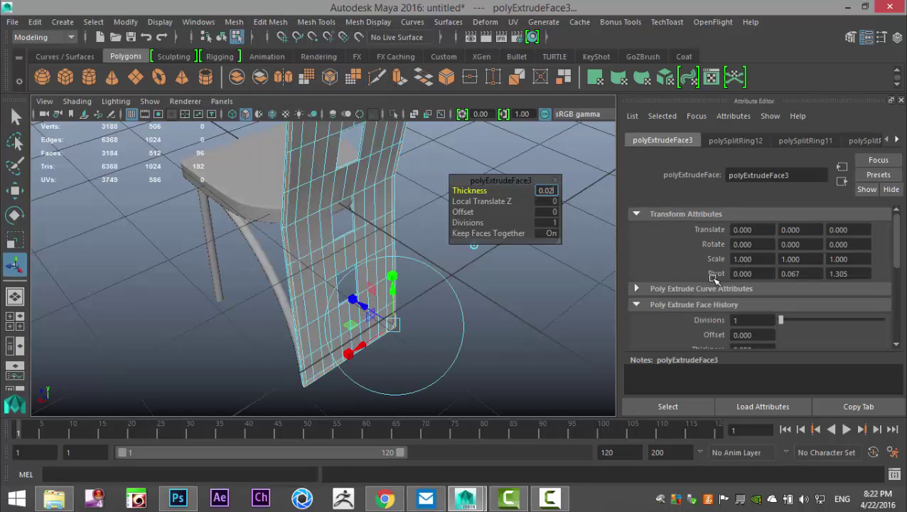
pyautogui.press('Return')
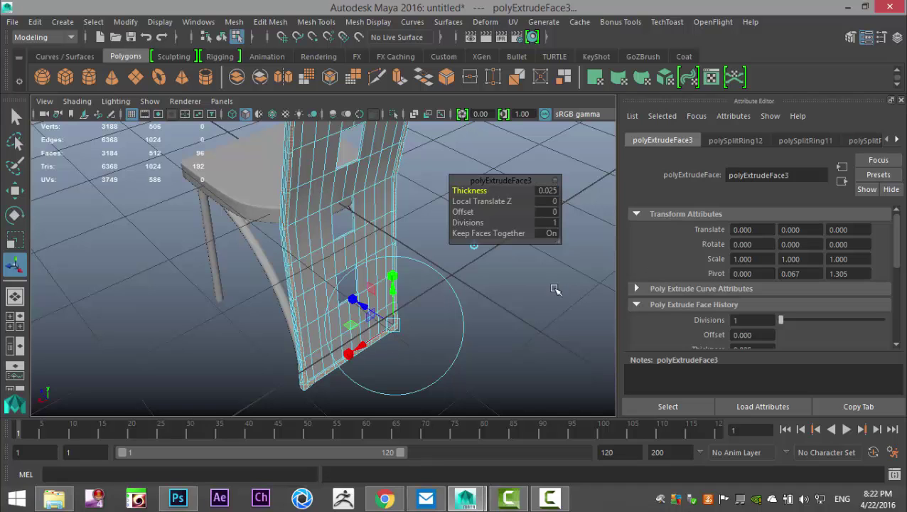
# Compare the modelled chair back and its cut-outs with the chairs in the reference image
pyautogui.click(529, 289)
pyautogui.scroll(4, 462, 312)
pyautogui.keyDown('alt'); pyautogui.moveTo(294, 305); pyautogui.dragTo(498, 437); pyautogui.keyUp('alt')
pyautogui.scroll(-6, 515, 321)
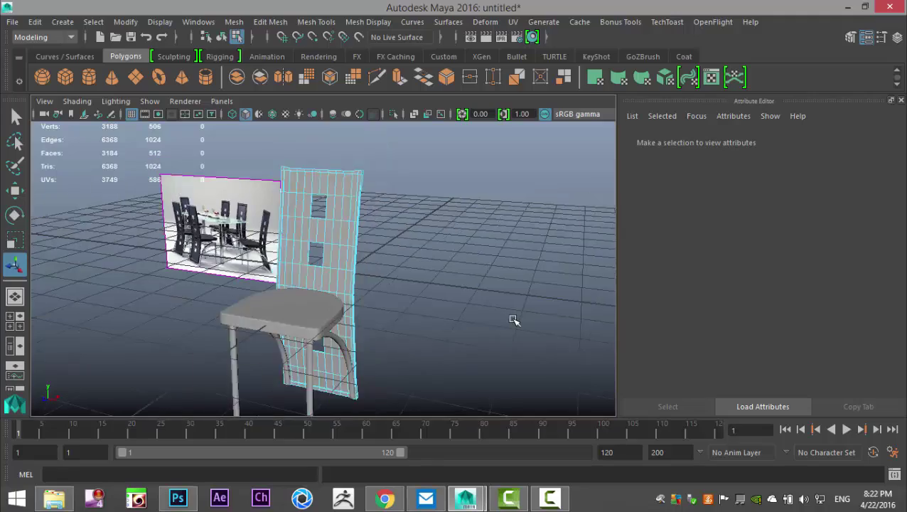
pyautogui.keyDown('alt'); pyautogui.moveTo(480, 314); pyautogui.dragTo(361, 309); pyautogui.keyUp('alt')
pyautogui.keyDown('alt'); pyautogui.moveTo(361, 309); pyautogui.dragTo(457, 373, button='middle'); pyautogui.keyUp('alt')
pyautogui.scroll(7, 398, 350)
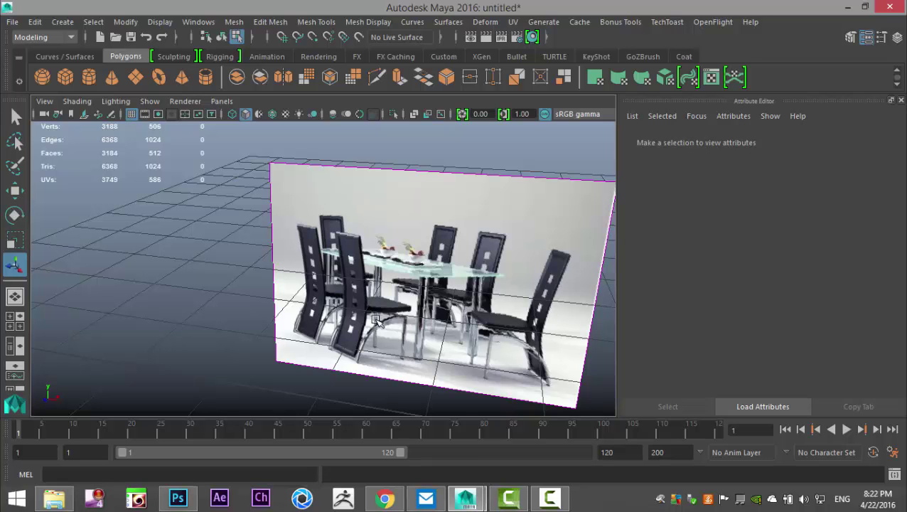
pyautogui.scroll(5, 379, 318)
pyautogui.scroll(-3, 379, 324)
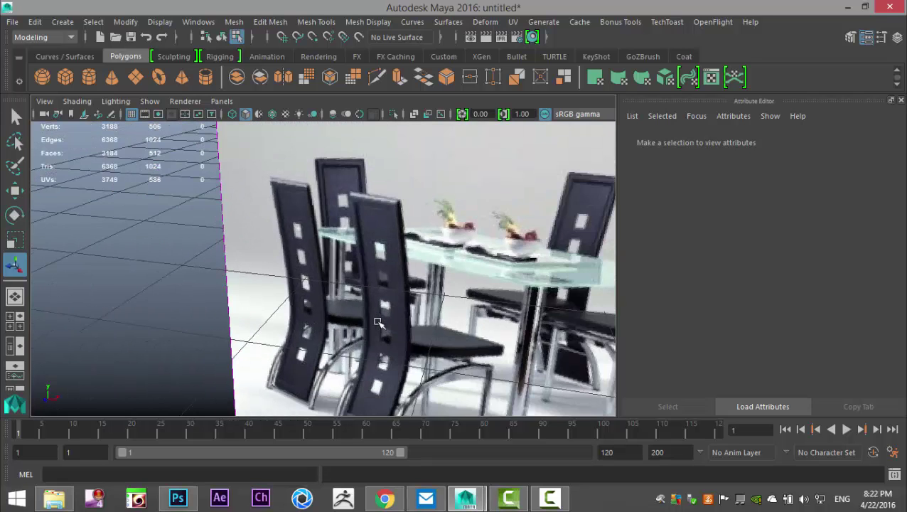
pyautogui.keyDown('alt'); pyautogui.moveTo(398, 331); pyautogui.dragTo(169, 250); pyautogui.keyUp('alt')
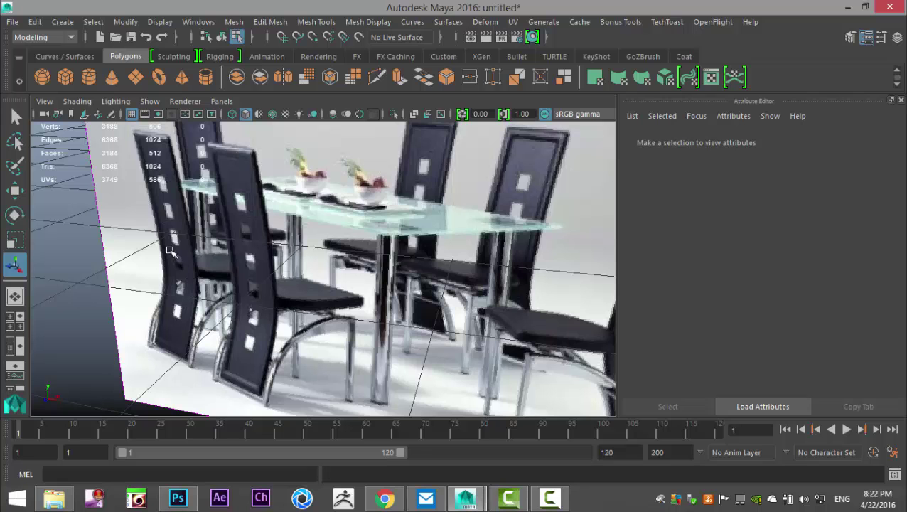
pyautogui.scroll(-10, 183, 247)
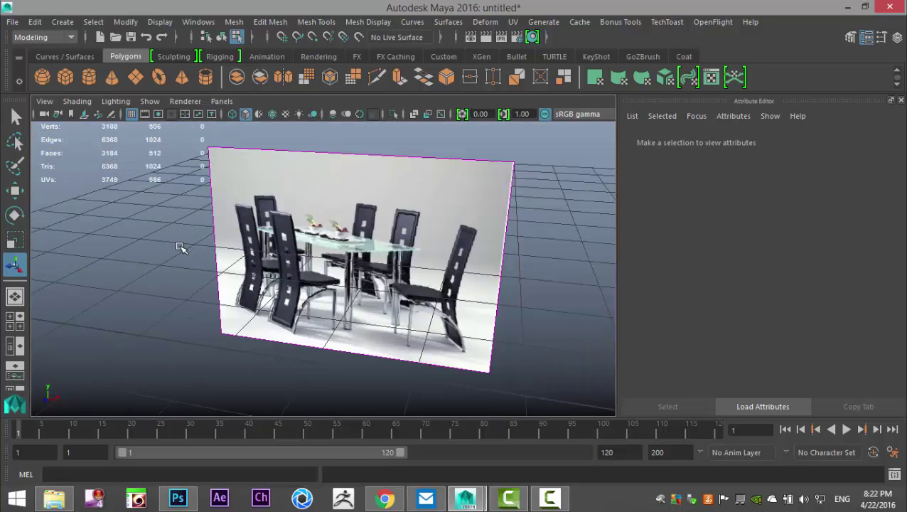
pyautogui.keyDown('alt'); pyautogui.moveTo(148, 247); pyautogui.dragTo(112, 233, button='middle'); pyautogui.keyUp('alt')
pyautogui.keyDown('alt'); pyautogui.moveTo(113, 233); pyautogui.dragTo(191, 248); pyautogui.keyUp('alt')
pyautogui.scroll(8, 186, 249)
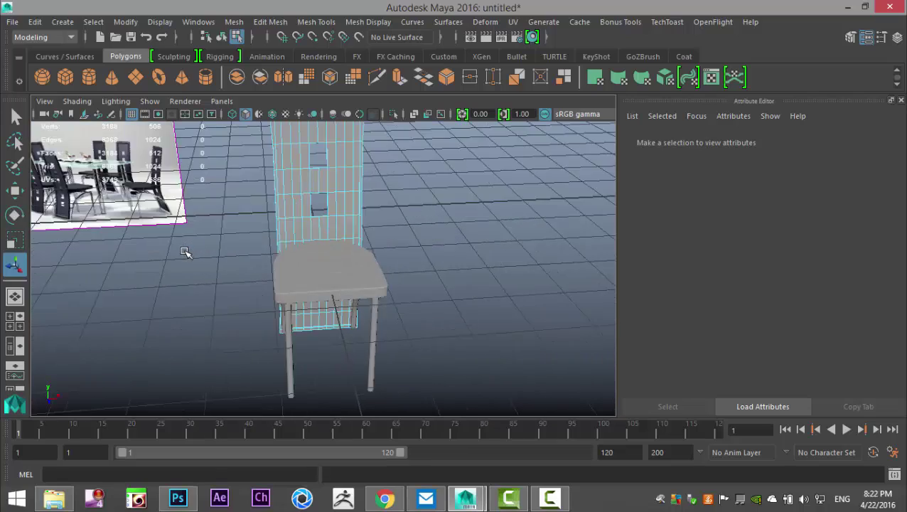
pyautogui.keyDown('alt'); pyautogui.moveTo(114, 229); pyautogui.dragTo(266, 291, button='middle'); pyautogui.keyUp('alt')
pyautogui.scroll(-10, 267, 291)
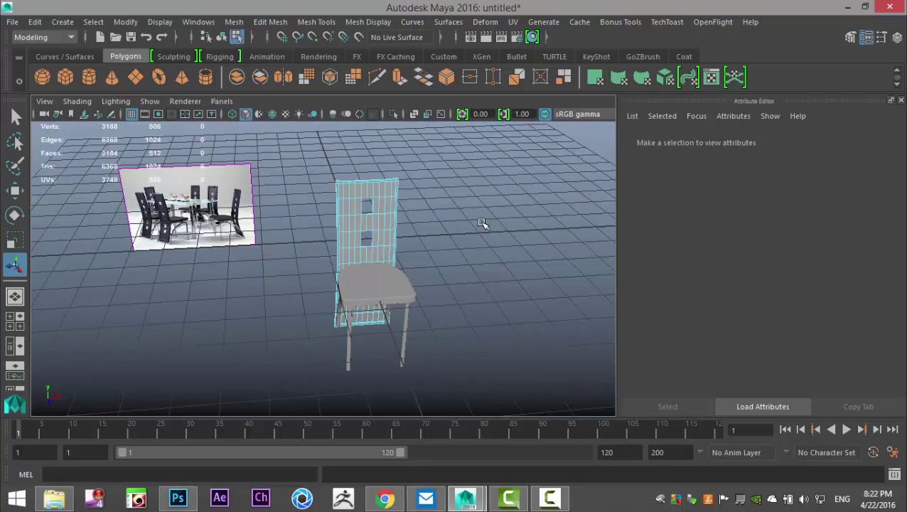
# Return to object mode and assign a new Lambert material to the chair's backrest and seat together
pyautogui.moveTo(390, 201); pyautogui.dragTo(439, 184, button='right')
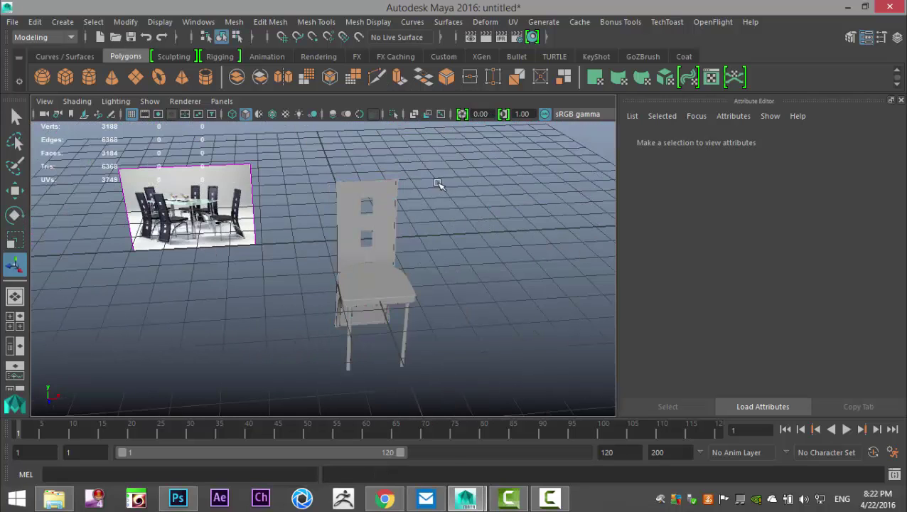
pyautogui.click(389, 202)
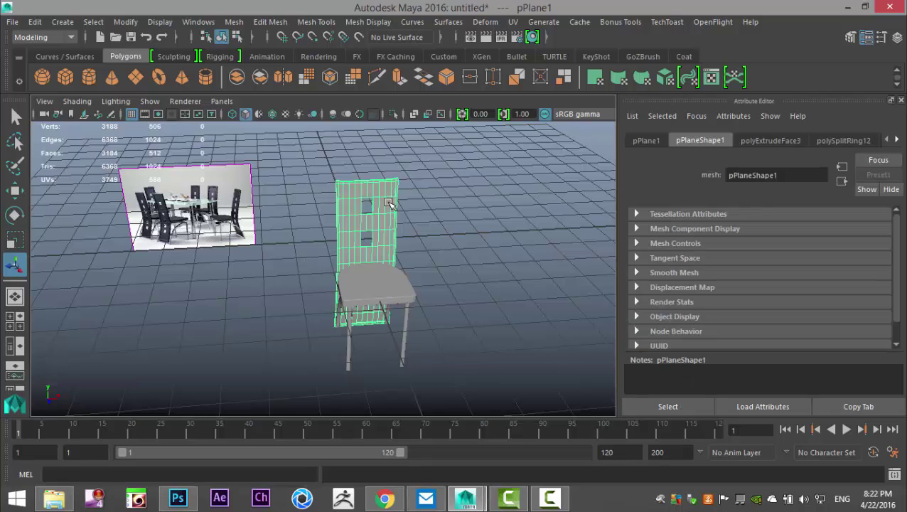
pyautogui.click(377, 285)
pyautogui.moveTo(378, 285); pyautogui.dragTo(383, 454, button='right')
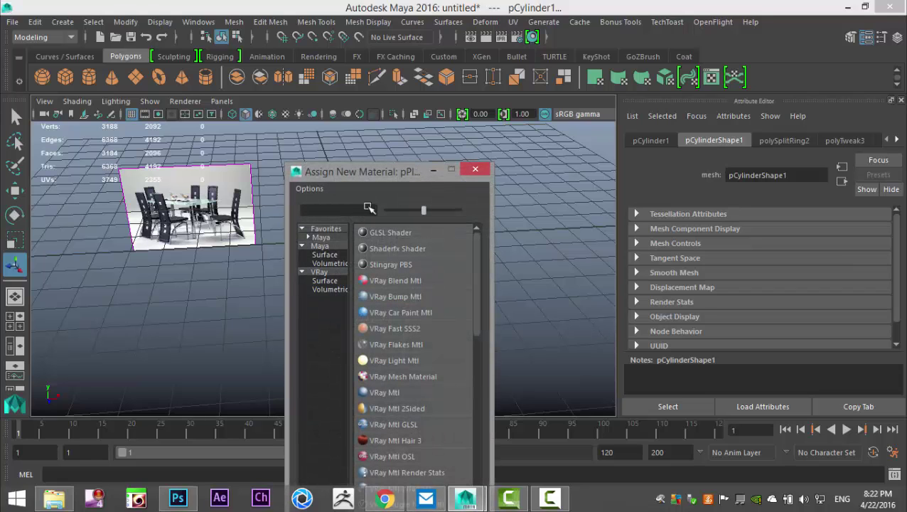
pyautogui.write('la')
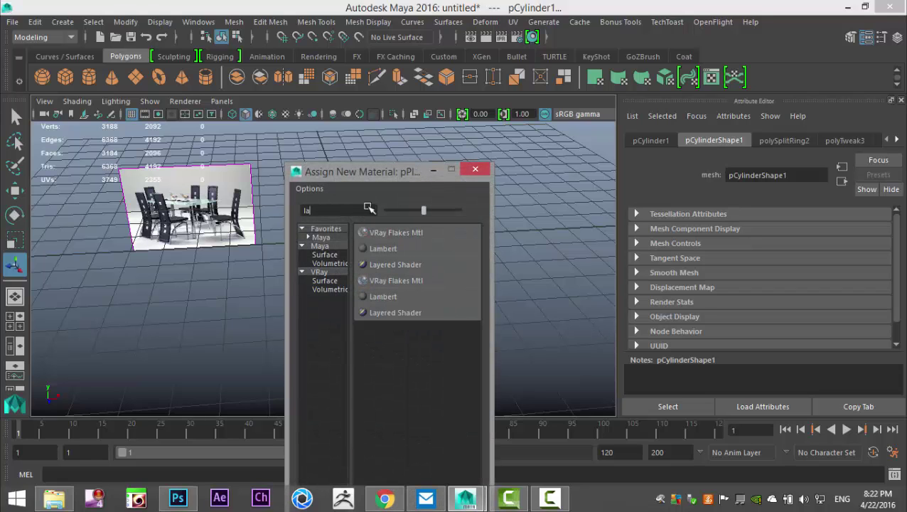
pyautogui.click(405, 254)
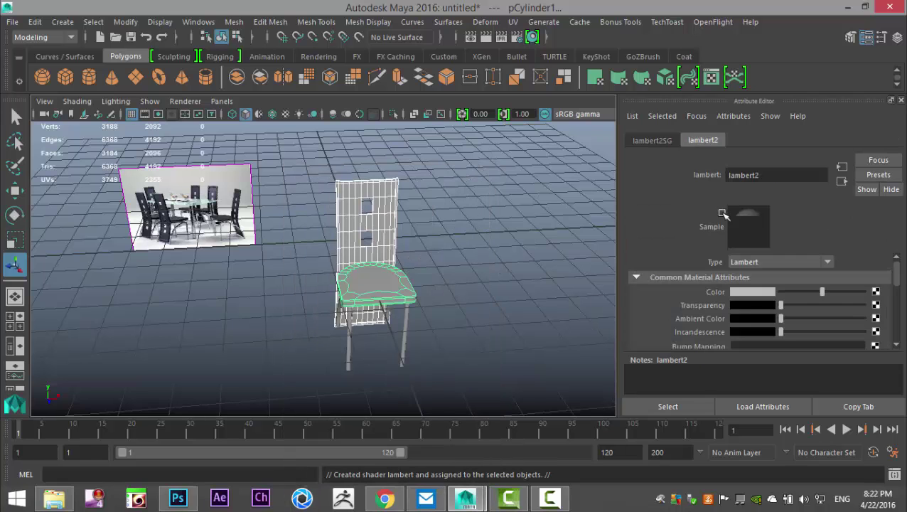
# Set the colour of the backrest and seat material to yellow
pyautogui.click(743, 293)
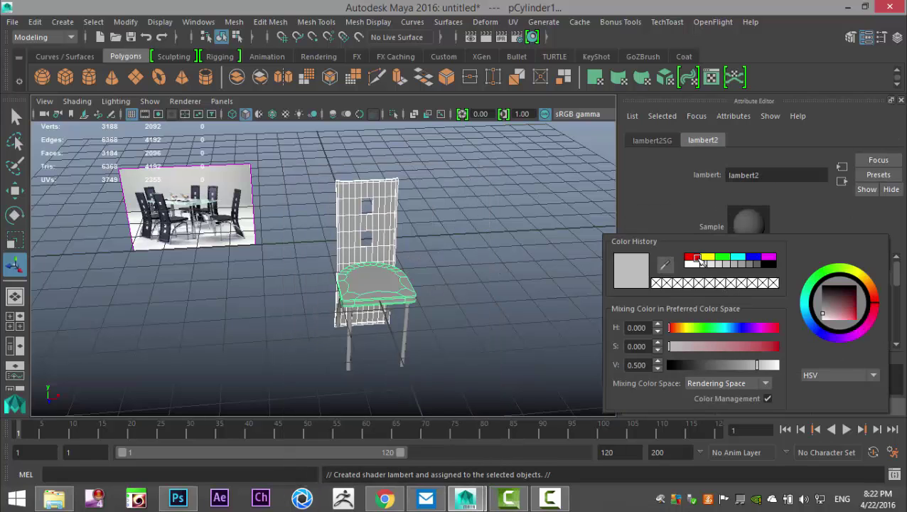
pyautogui.click(701, 259)
pyautogui.click(387, 375)
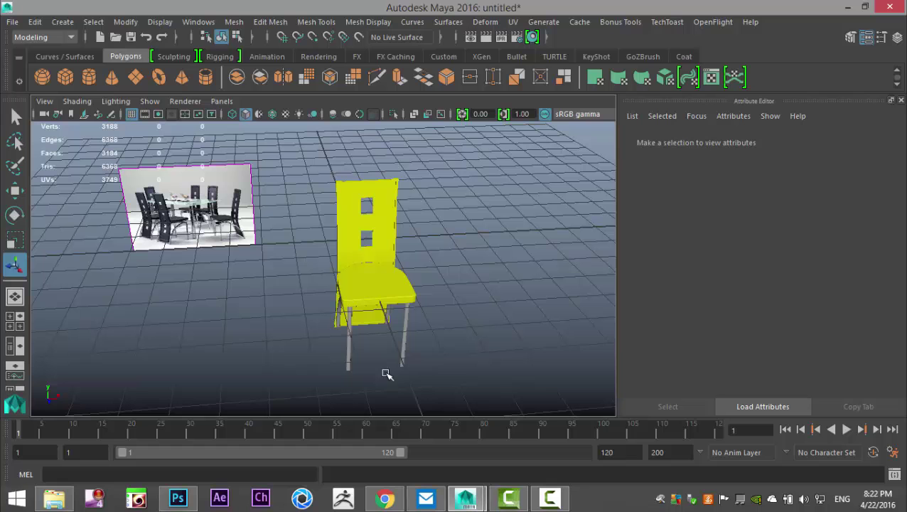
# Assign a new Lambert material to both curved leg frames and the two crossbars under the seat
pyautogui.click(351, 350)
pyautogui.scroll(5, 385, 375)
pyautogui.keyDown('alt'); pyautogui.moveTo(426, 356); pyautogui.dragTo(272, 235, button='middle'); pyautogui.keyUp('alt')
pyautogui.keyDown('shift'); pyautogui.click(252, 257); pyautogui.keyUp('shift')
pyautogui.keyDown('alt'); pyautogui.moveTo(314, 284); pyautogui.dragTo(268, 240, button='middle'); pyautogui.keyUp('alt')
pyautogui.keyDown('alt'); pyautogui.moveTo(267, 239); pyautogui.dragTo(377, 357); pyautogui.keyUp('alt')
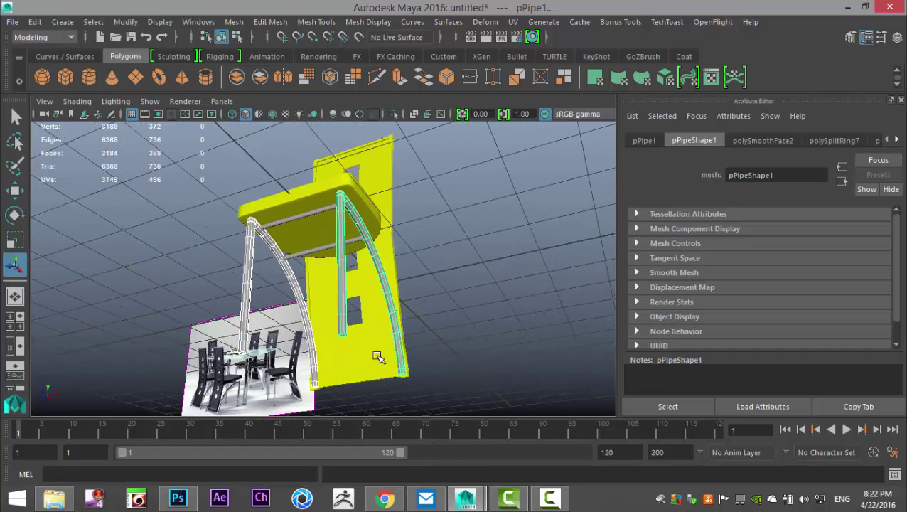
pyautogui.click(288, 221)
pyautogui.keyDown('shift'); pyautogui.click(307, 254); pyautogui.keyUp('shift')
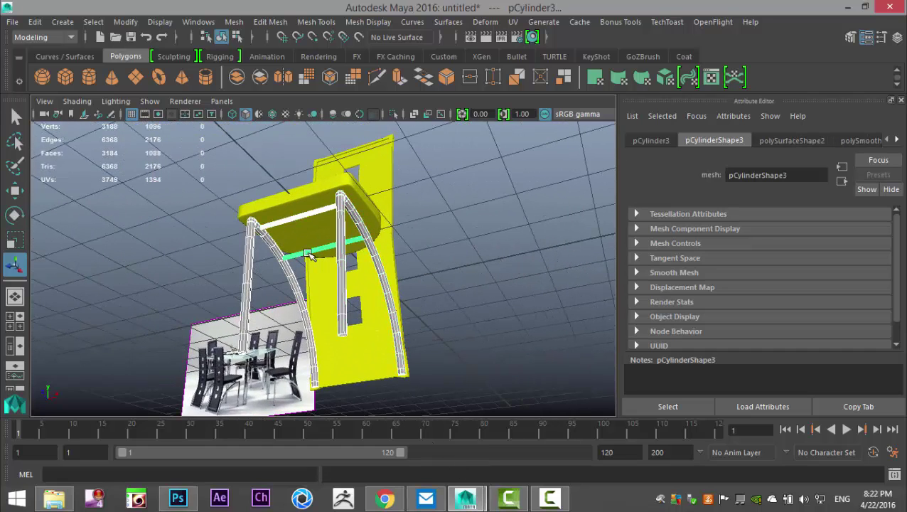
pyautogui.rightClick(307, 254)
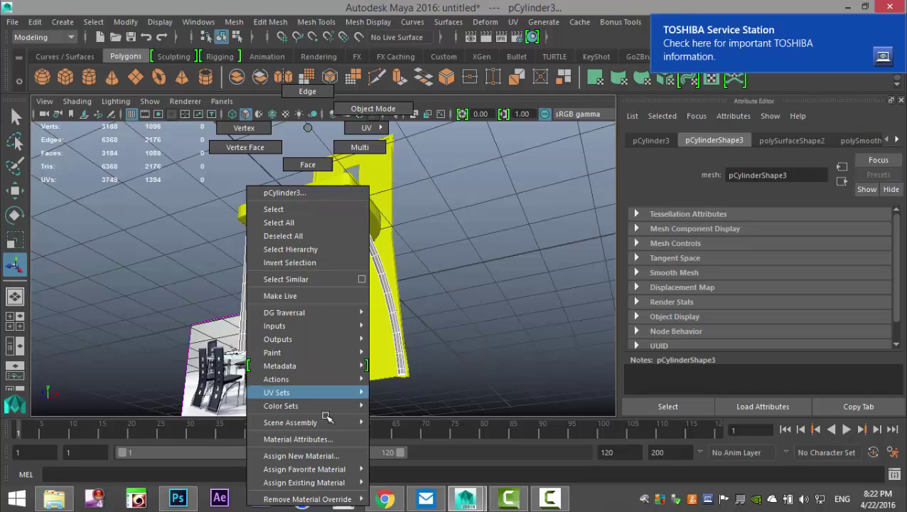
pyautogui.click(301, 455)
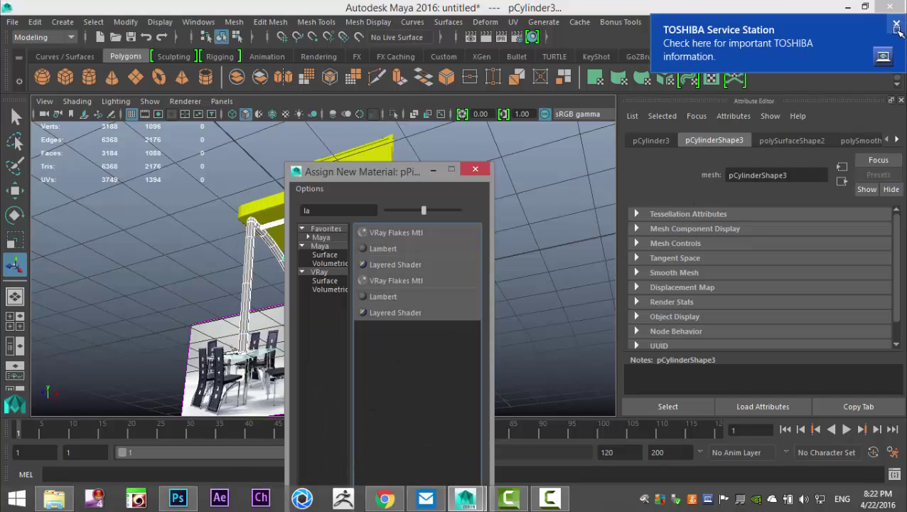
pyautogui.click(384, 248)
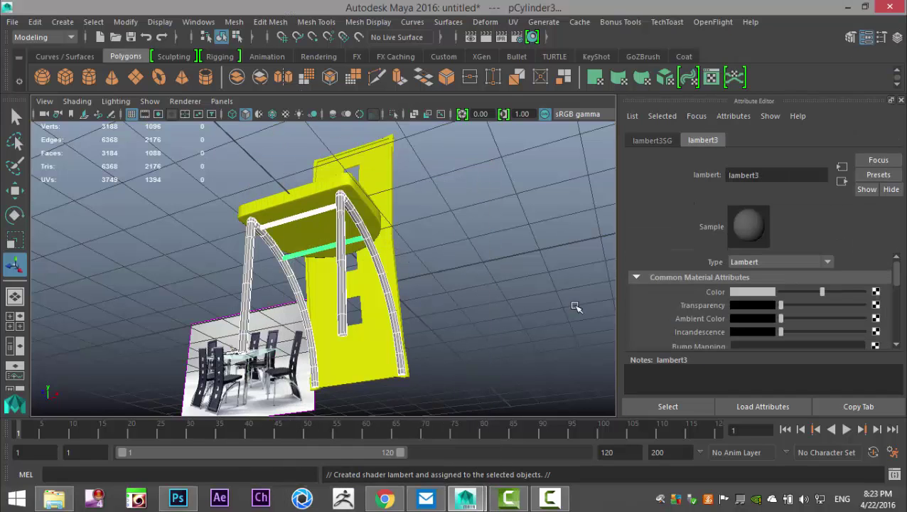
# Set the colour of the leg and crossbar material to green
pyautogui.click(749, 295)
pyautogui.click(751, 294)
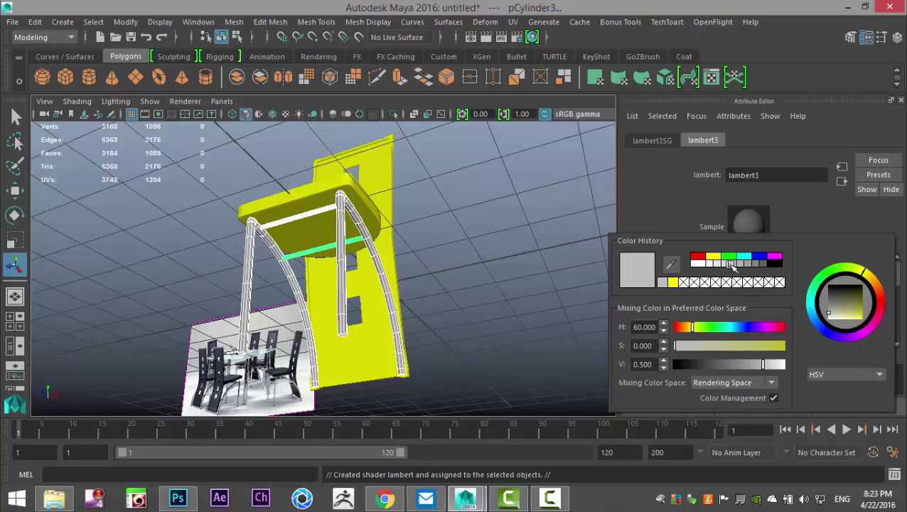
pyautogui.click(726, 256)
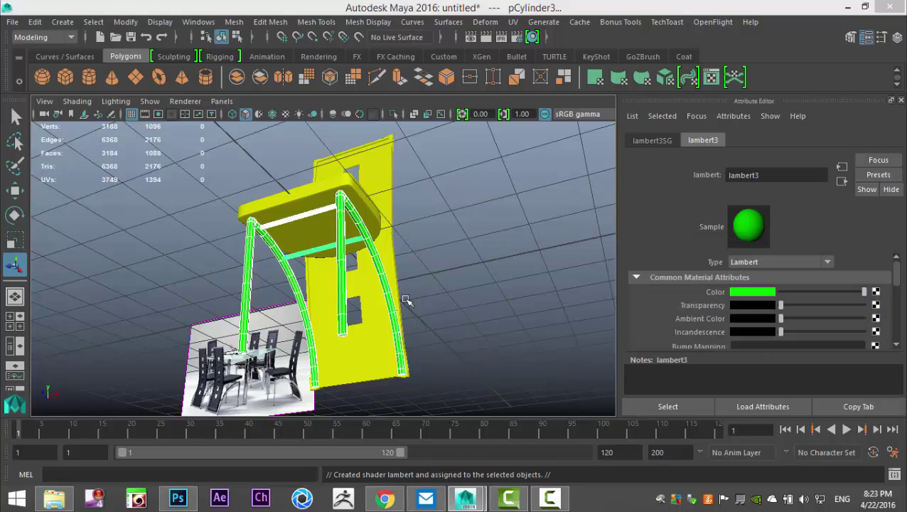
# Select all the chair parts and turn off their smooth mesh preview
pyautogui.scroll(-4, 485, 229)
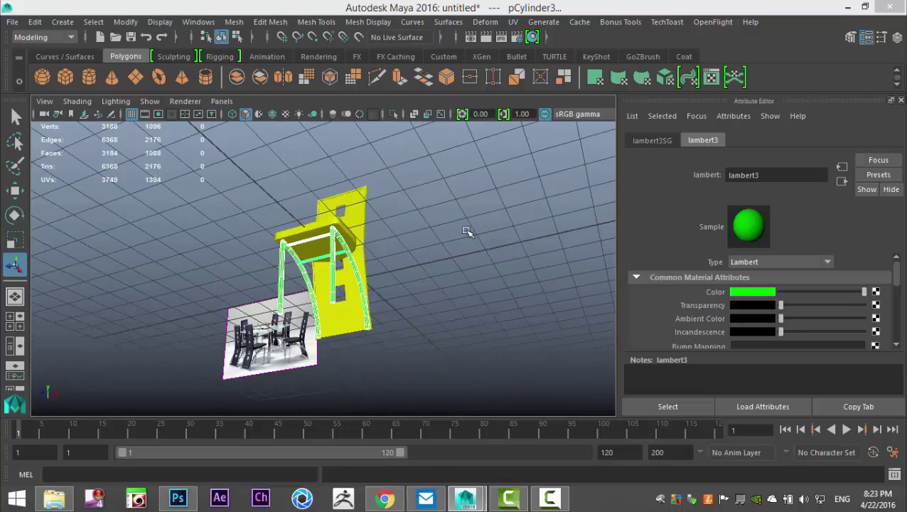
pyautogui.keyDown('alt'); pyautogui.moveTo(467, 233); pyautogui.dragTo(436, 363); pyautogui.keyUp('alt')
pyautogui.keyDown('alt'); pyautogui.moveTo(483, 379); pyautogui.dragTo(393, 309); pyautogui.keyUp('alt')
pyautogui.moveTo(277, 197); pyautogui.dragTo(457, 390)
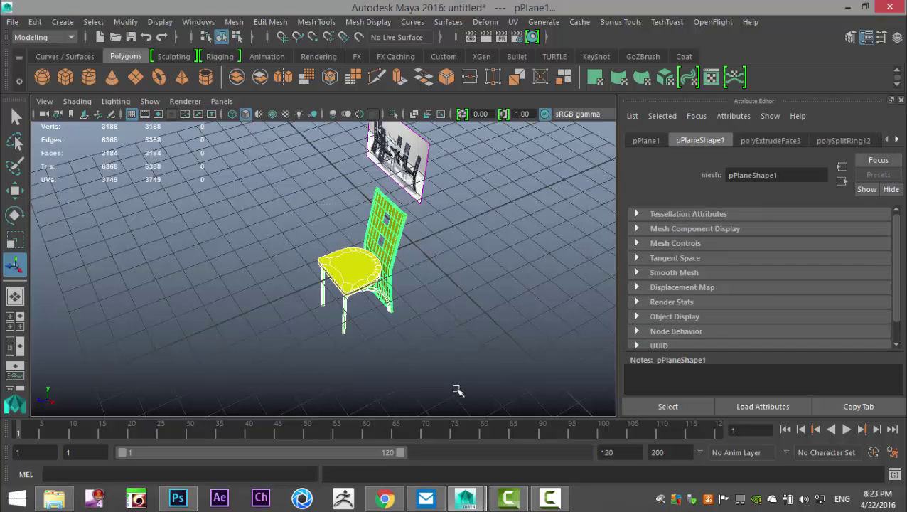
pyautogui.press('1')
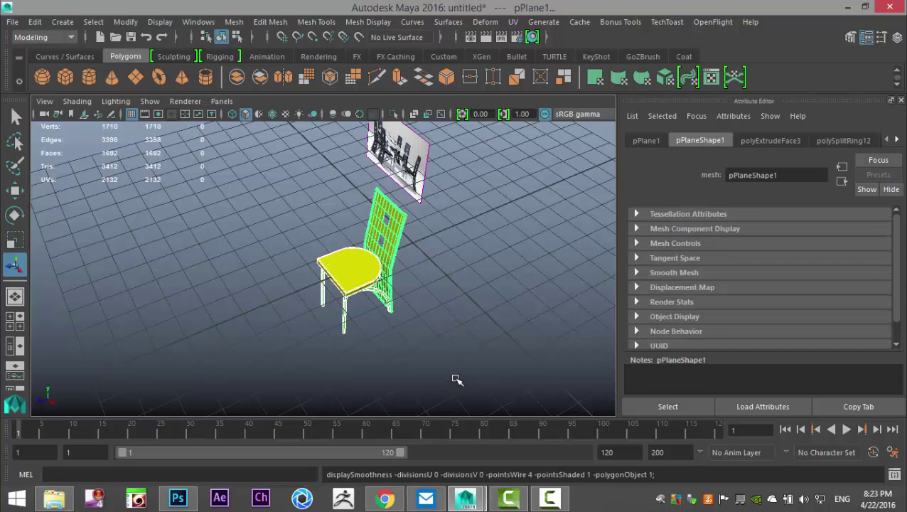
# Take the backrest out of the selection and smooth the seat, legs and crossbars with one division
pyautogui.press('f')
pyautogui.scroll(2, 457, 380)
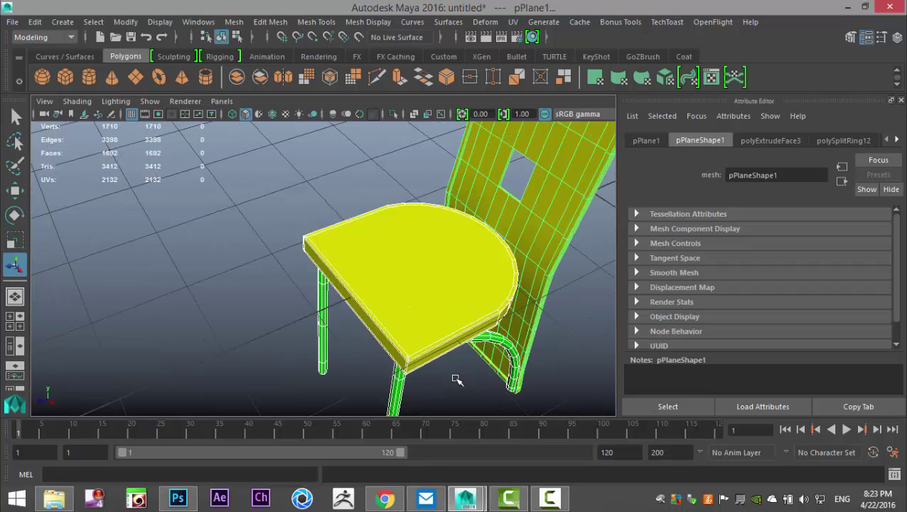
pyautogui.keyDown('alt'); pyautogui.moveTo(402, 334); pyautogui.dragTo(492, 272); pyautogui.keyUp('alt')
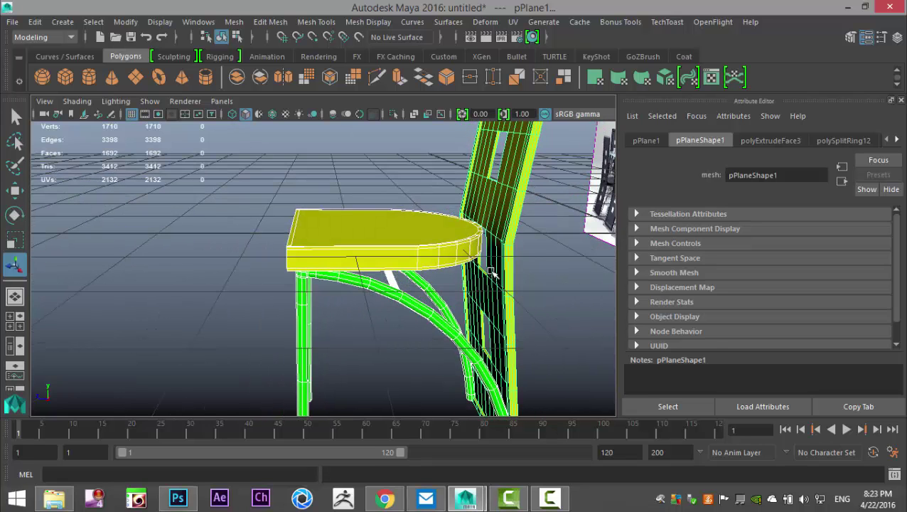
pyautogui.click(516, 223)
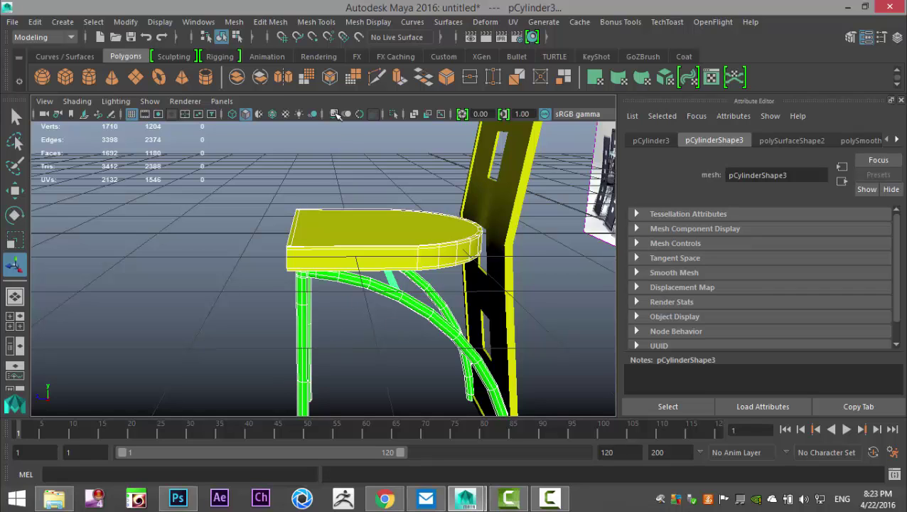
pyautogui.click(234, 21)
pyautogui.click(261, 145)
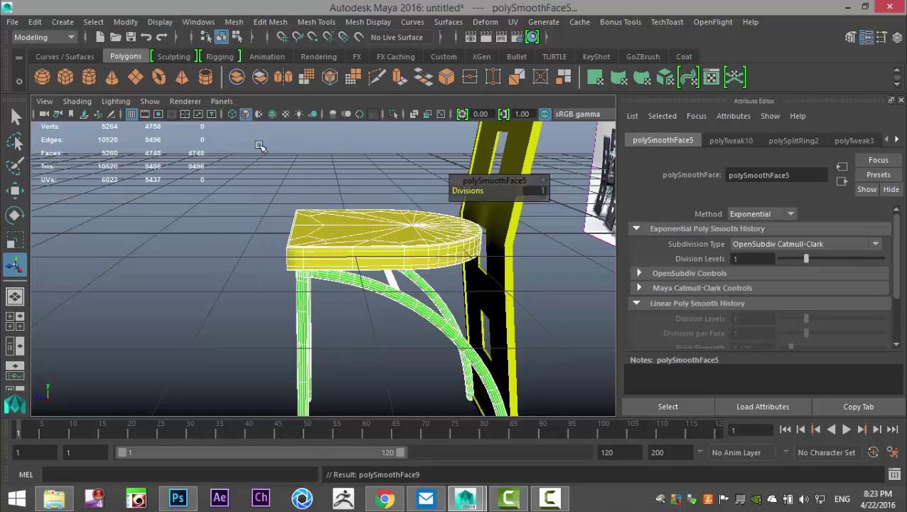
pyautogui.click(207, 276)
# Examine the coloured chair from several sides and compare its seat, legs and back with the reference image
pyautogui.keyDown('alt'); pyautogui.moveTo(208, 274); pyautogui.dragTo(290, 341); pyautogui.keyUp('alt')
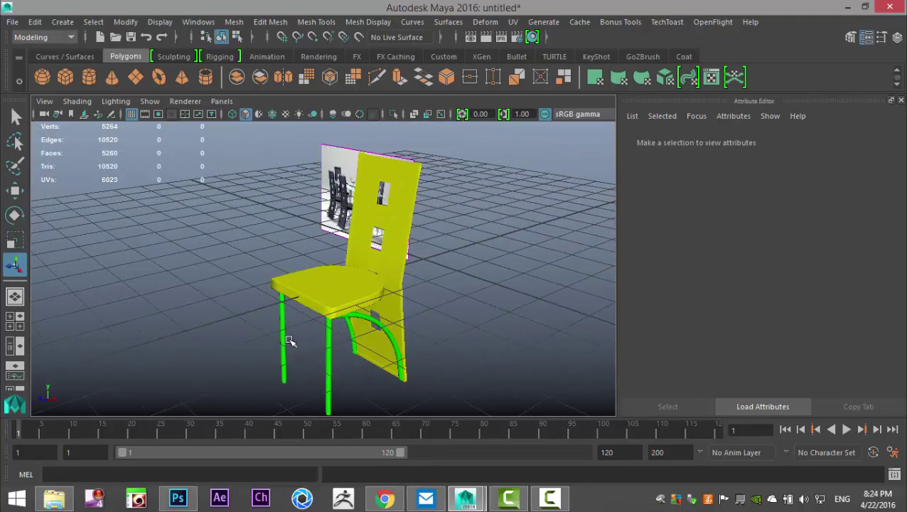
pyautogui.keyDown('alt'); pyautogui.moveTo(276, 309); pyautogui.dragTo(299, 274); pyautogui.keyUp('alt')
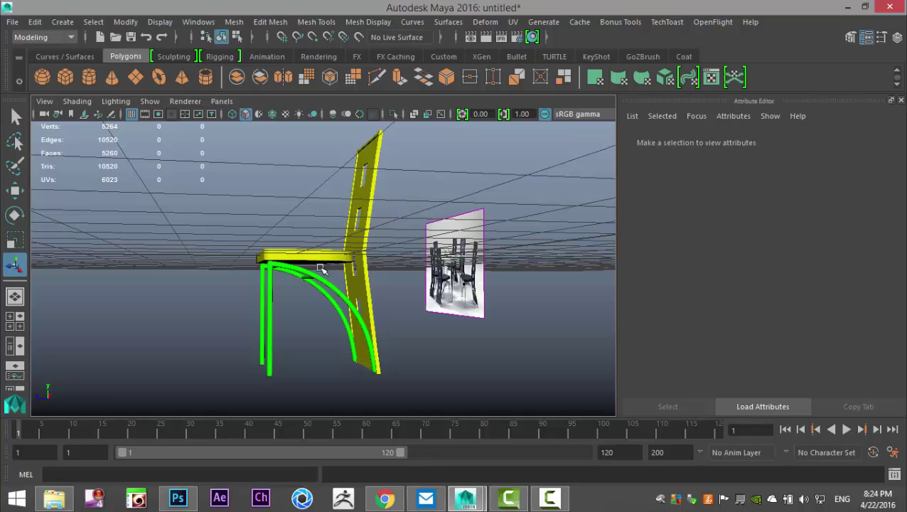
pyautogui.keyDown('alt'); pyautogui.moveTo(359, 281); pyautogui.dragTo(375, 295, button='right'); pyautogui.keyUp('alt')
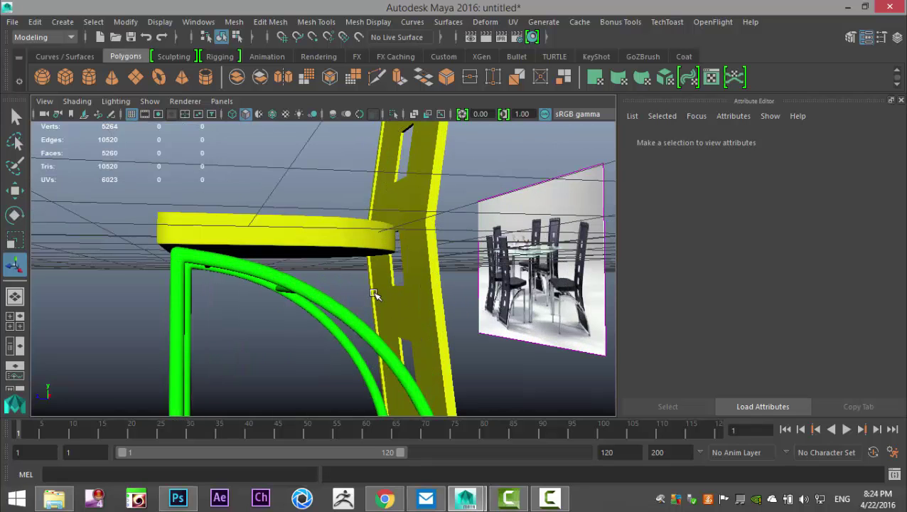
pyautogui.keyDown('alt'); pyautogui.moveTo(438, 280); pyautogui.dragTo(365, 277); pyautogui.keyUp('alt')
pyautogui.scroll(6, 363, 242)
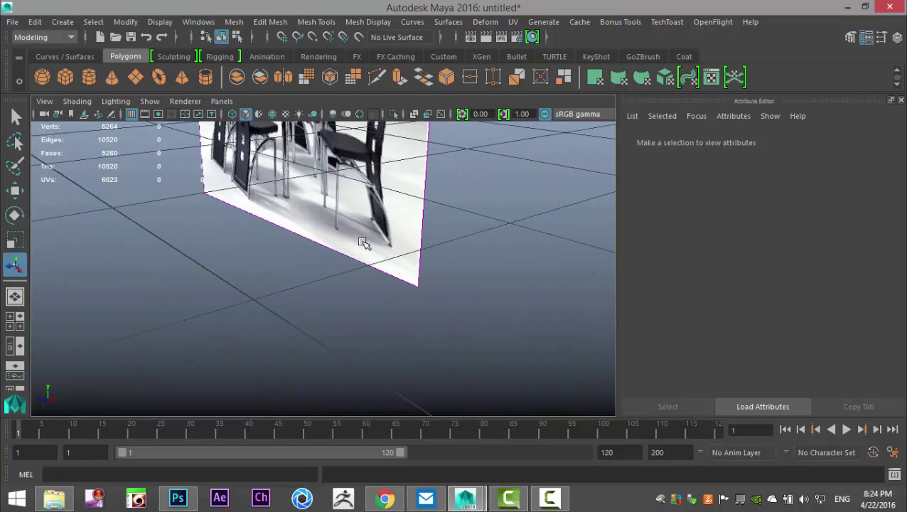
pyautogui.keyDown('alt'); pyautogui.moveTo(313, 184); pyautogui.dragTo(354, 288, button='middle'); pyautogui.keyUp('alt')
pyautogui.scroll(-5, 354, 288)
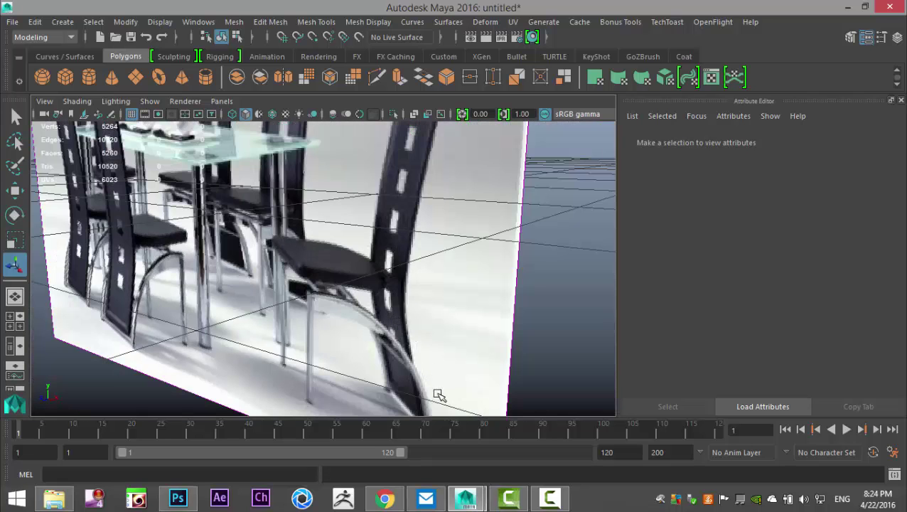
pyautogui.scroll(-8, 426, 379)
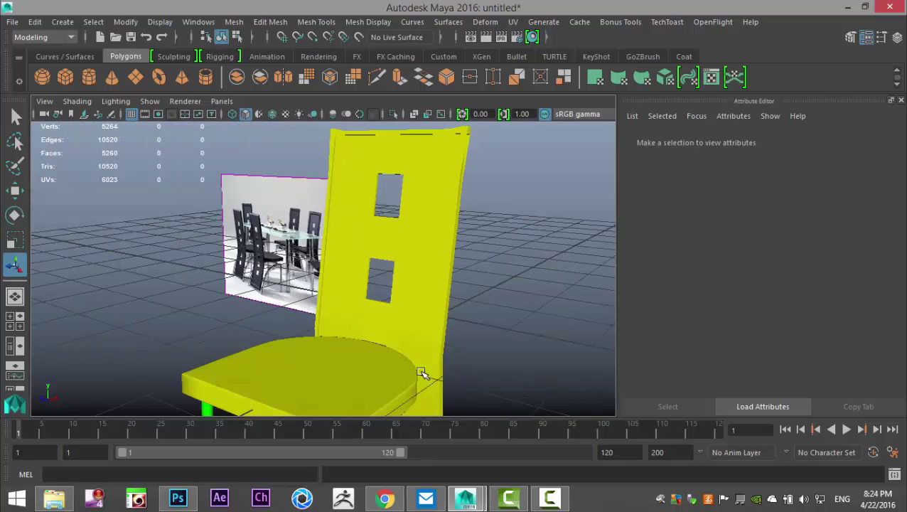
pyautogui.keyDown('alt'); pyautogui.moveTo(420, 364); pyautogui.dragTo(411, 247); pyautogui.keyUp('alt')
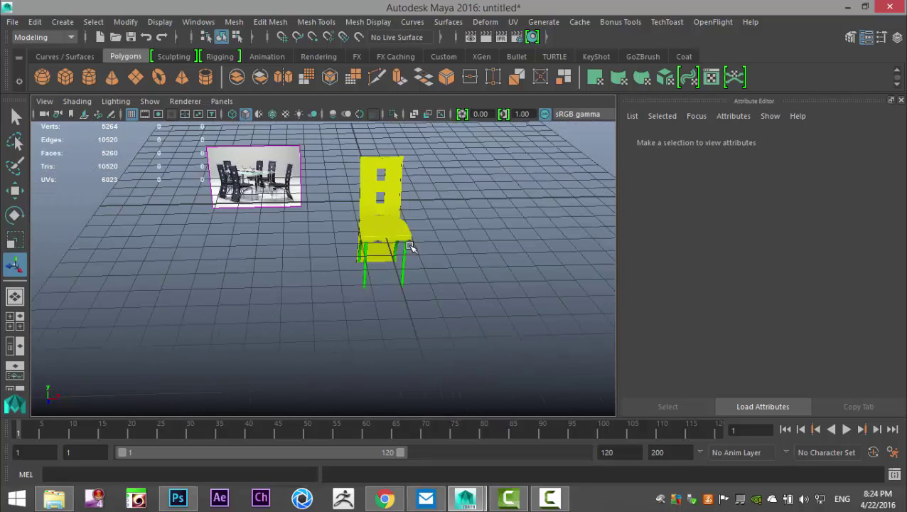
# Create a polygon cube and move it out along Z to the open floor in front of the chair
pyautogui.click(66, 77)
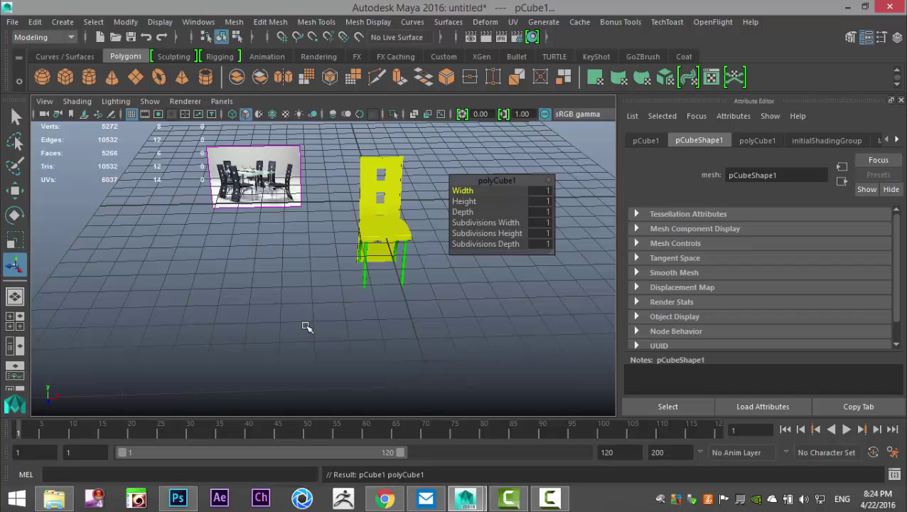
pyautogui.press('r')
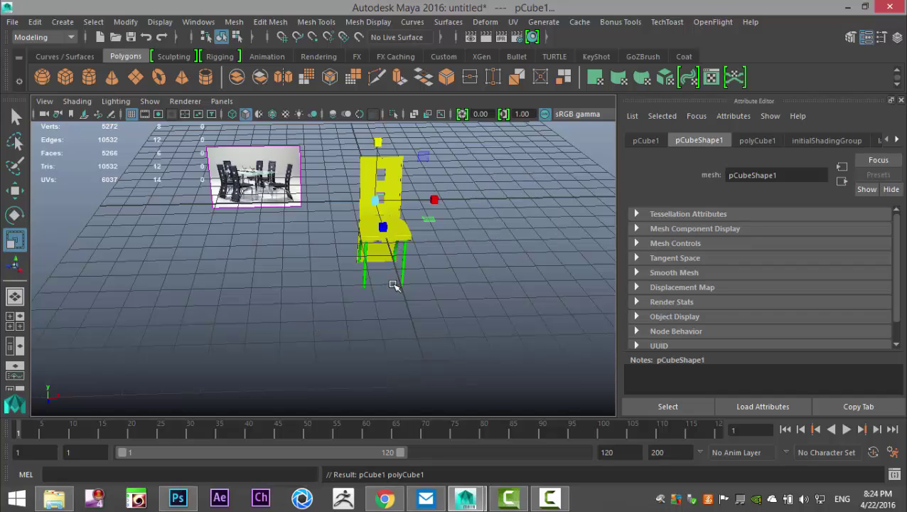
pyautogui.press('w')
pyautogui.moveTo(387, 250); pyautogui.dragTo(425, 385)
# Enlarge the cube and flatten it into a thin rectangular slab as a tabletop, reducing its depth
pyautogui.press('r')
pyautogui.moveTo(411, 320); pyautogui.dragTo(522, 352)
pyautogui.moveTo(418, 271); pyautogui.dragTo(425, 321)
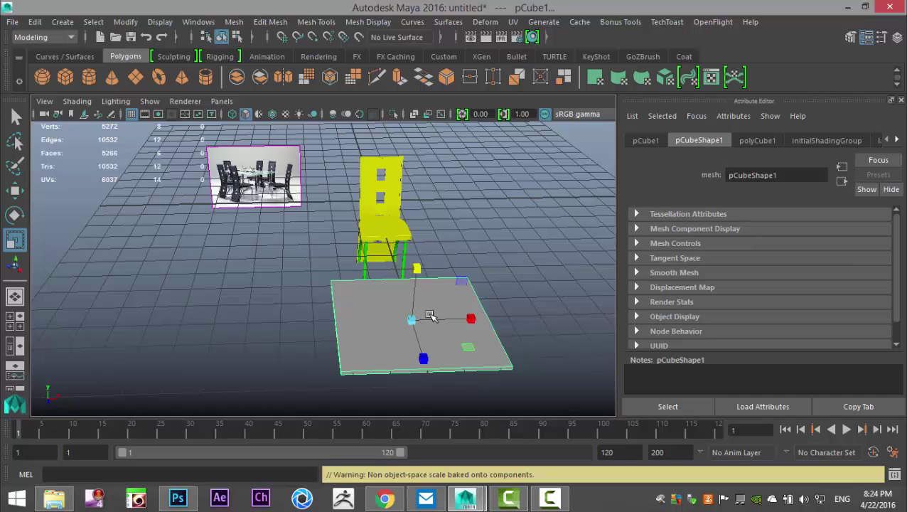
pyautogui.moveTo(424, 359); pyautogui.dragTo(422, 345)
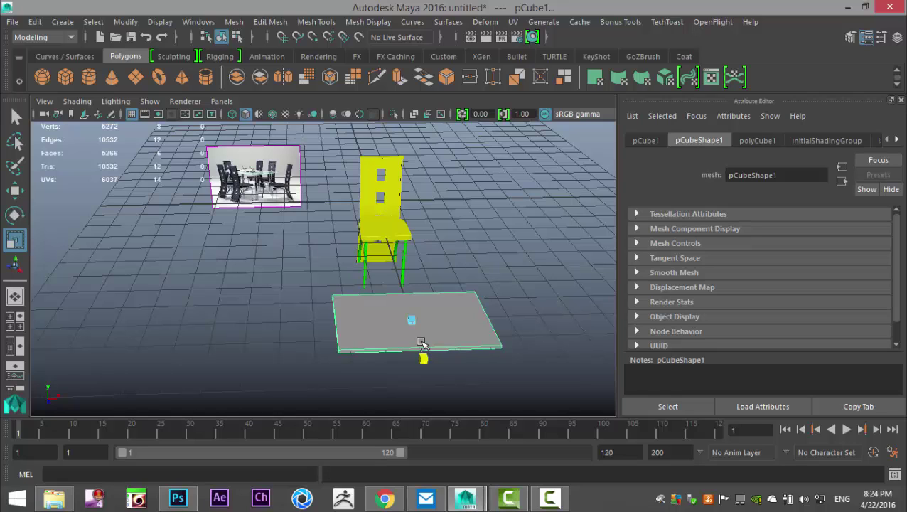
pyautogui.moveTo(422, 345); pyautogui.dragTo(422, 345)
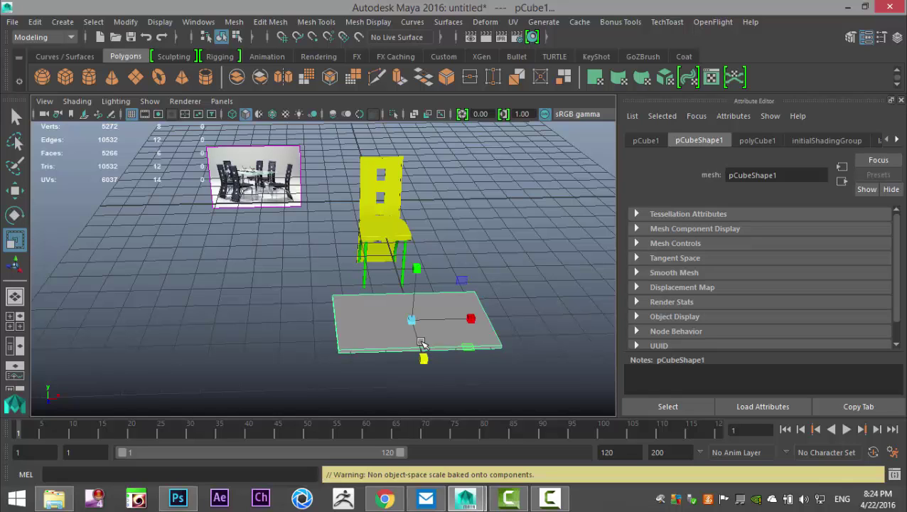
# Working from above, move the tabletop beside the chair to about 4.44 in Z and stretch its length and depth
pyautogui.scroll(2, 259, 259)
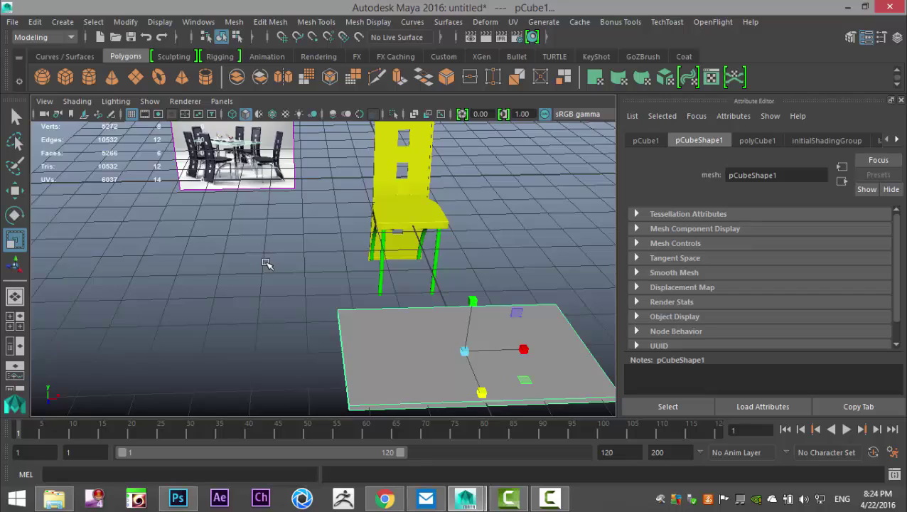
pyautogui.scroll(-3, 267, 264)
pyautogui.scroll(3, 268, 264)
pyautogui.moveTo(267, 279)
pyautogui.keyDown('alt'); pyautogui.mouseDown()
pyautogui.moveTo(368, 298)
pyautogui.moveTo(179, 279)
pyautogui.moveTo(259, 291)
pyautogui.mouseUp(); pyautogui.keyUp('alt')
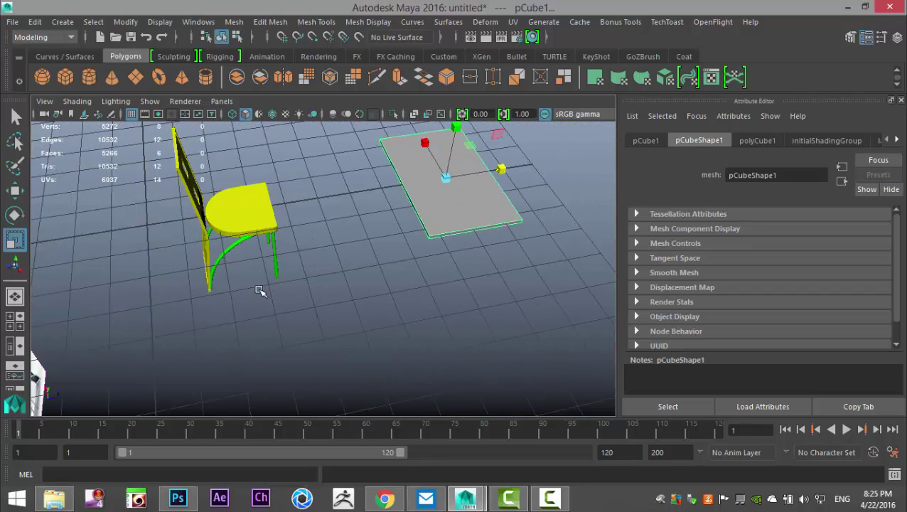
pyautogui.click(14, 321)
pyautogui.press('space')
pyautogui.scroll(-10, 248, 220)
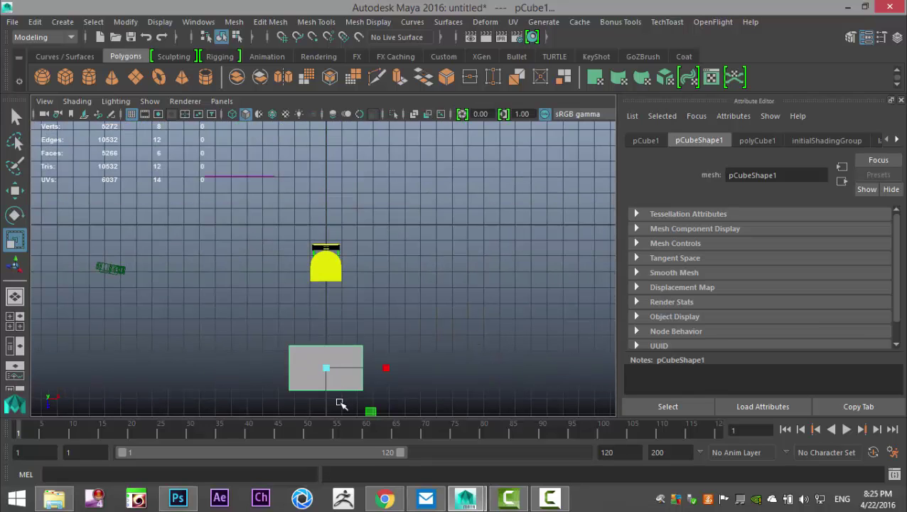
pyautogui.press('w')
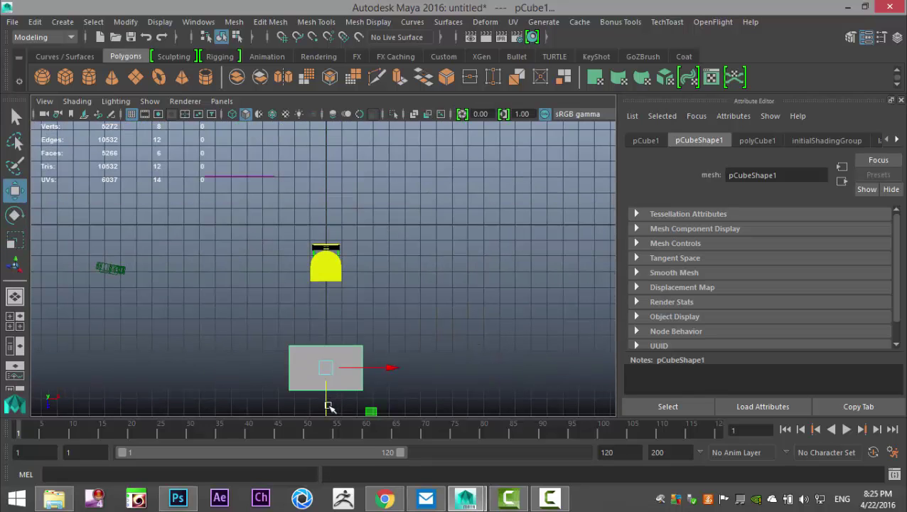
pyautogui.moveTo(327, 393); pyautogui.dragTo(333, 332)
pyautogui.press('r')
pyautogui.moveTo(322, 297); pyautogui.dragTo(428, 300)
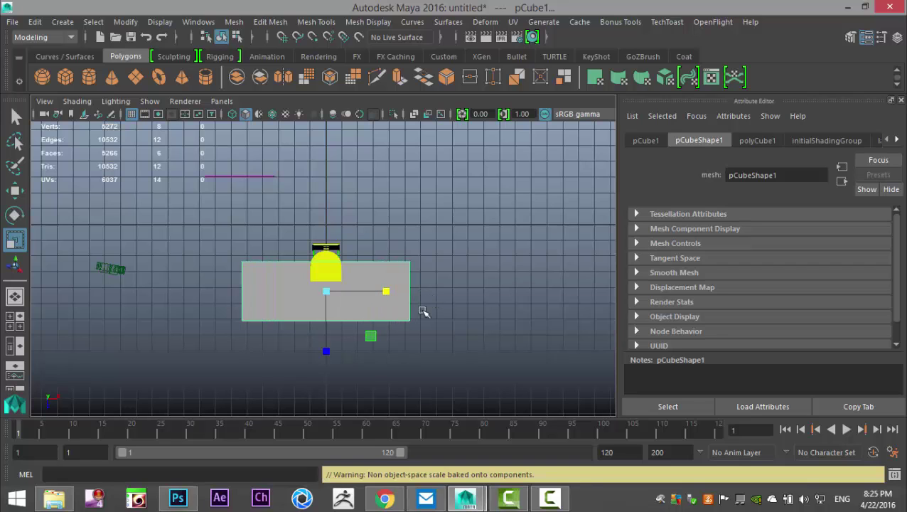
pyautogui.moveTo(328, 351); pyautogui.dragTo(328, 361)
pyautogui.press('w')
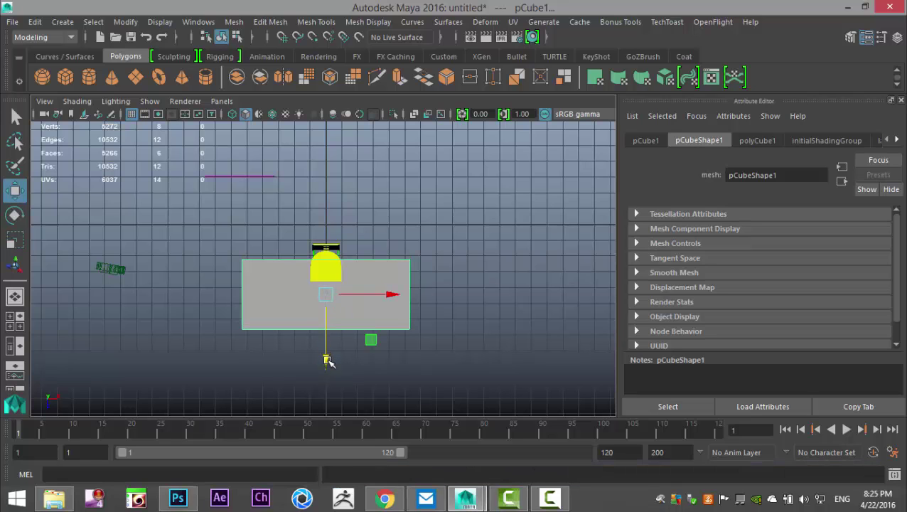
# Select all the chair parts without the tabletop, combine them into one mesh and center its pivot
pyautogui.moveTo(281, 220); pyautogui.dragTo(386, 322)
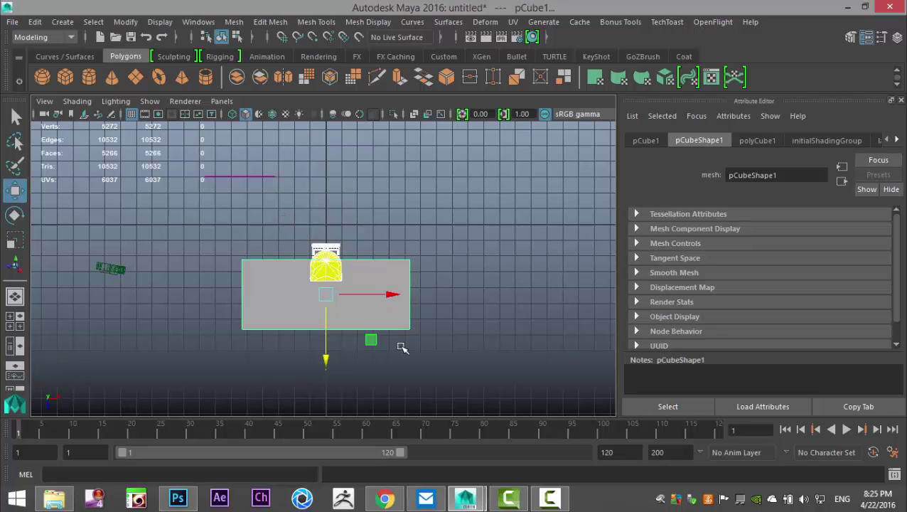
pyautogui.keyDown('shift'); pyautogui.click(405, 329); pyautogui.keyUp('shift')
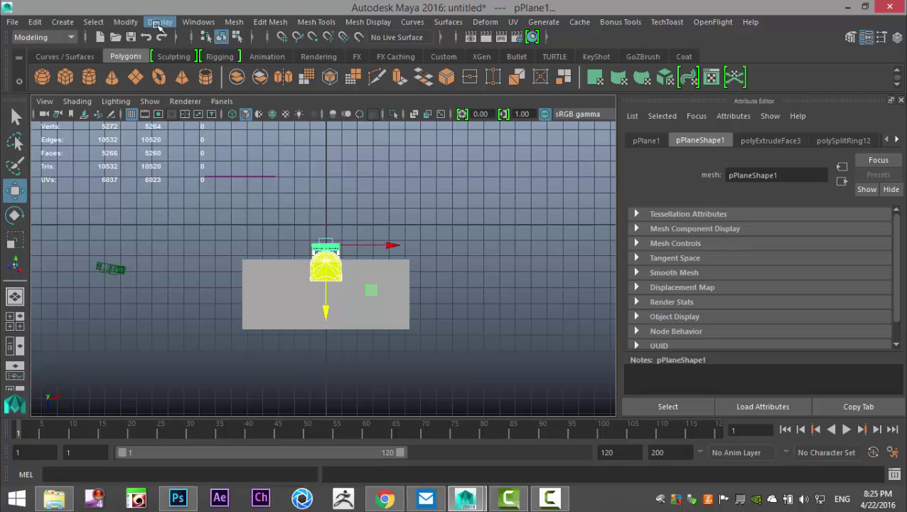
pyautogui.click(234, 22)
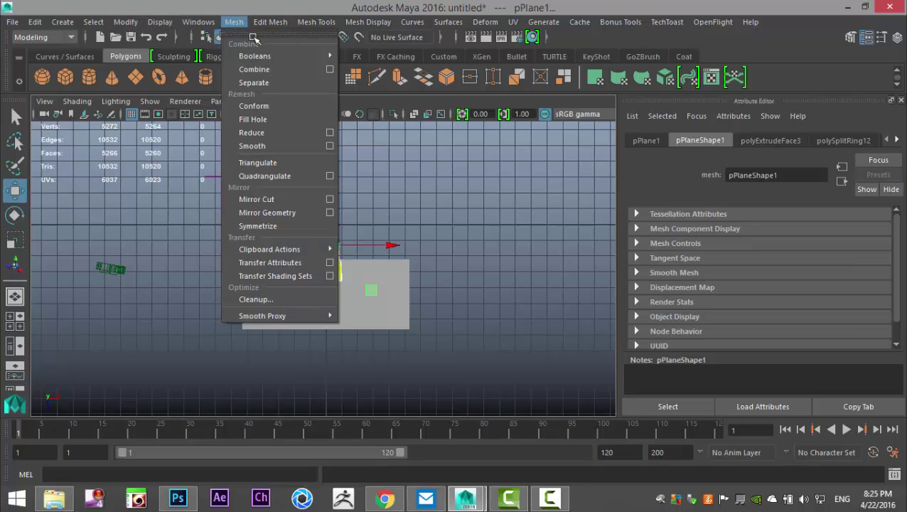
pyautogui.click(282, 70)
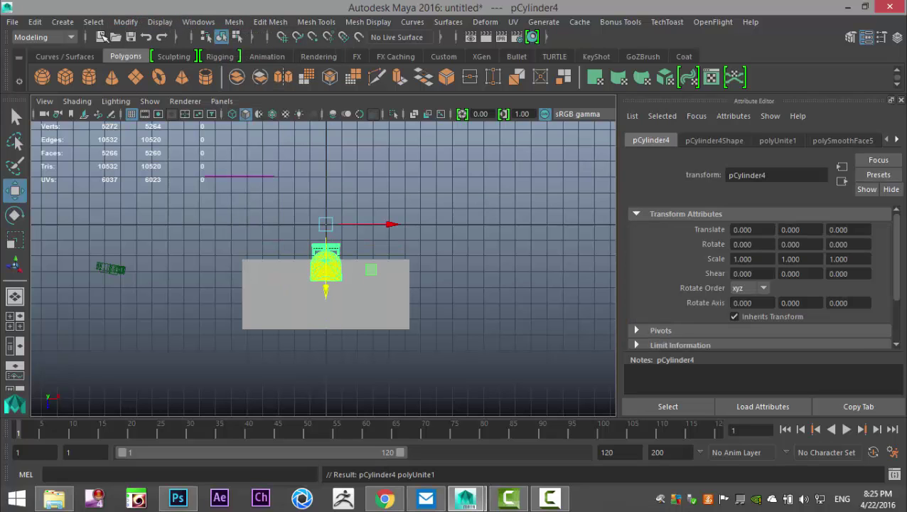
pyautogui.click(125, 22)
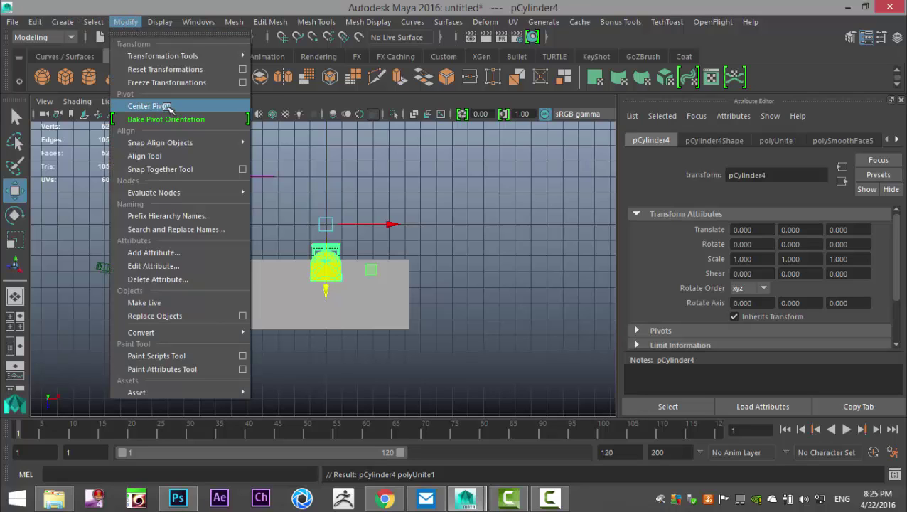
pyautogui.click(146, 106)
# Duplicate the chair about 3.25 units along X and repeat the offset copy to make a row of three chairs
pyautogui.hotkey('ctrl', 'd')
pyautogui.moveTo(394, 263); pyautogui.dragTo(442, 263)
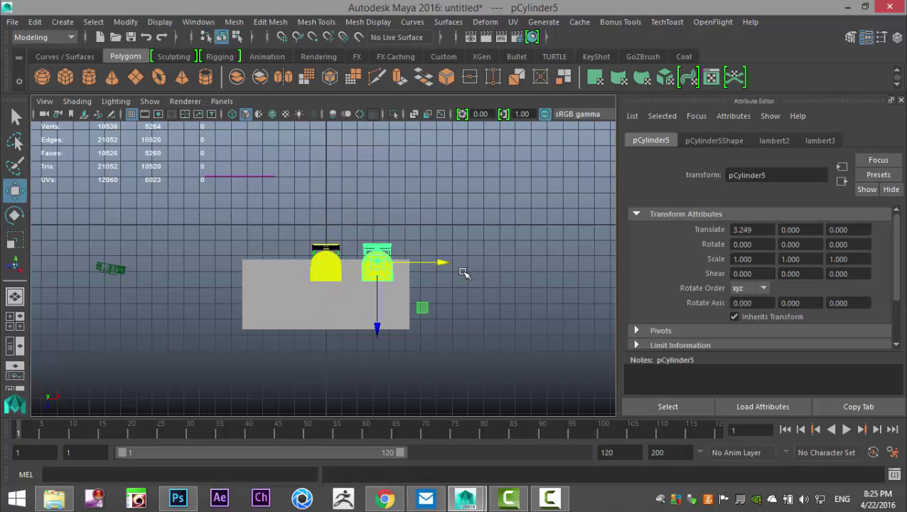
pyautogui.hotkey('shift', 'd')
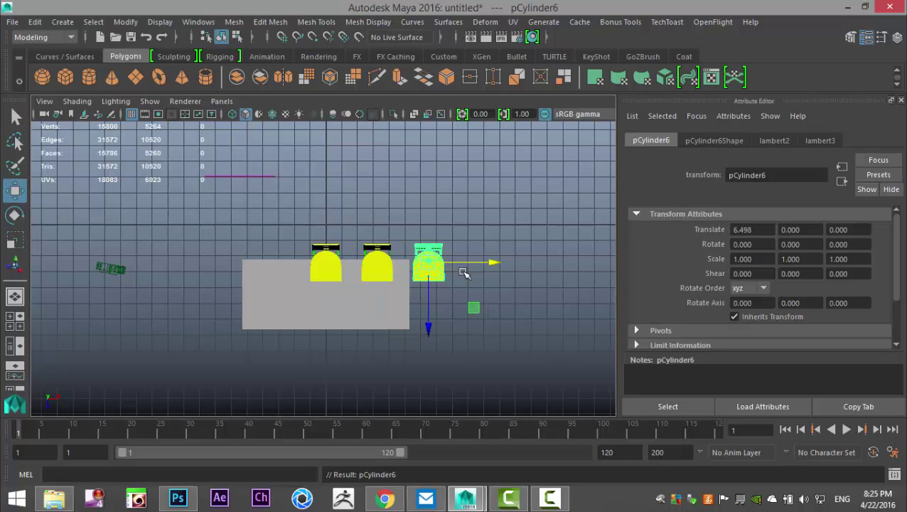
# Center the tabletop on the chair row at about X 3.08 and Z 5.66, and scale it uniformly to about 8.18
pyautogui.click(245, 321)
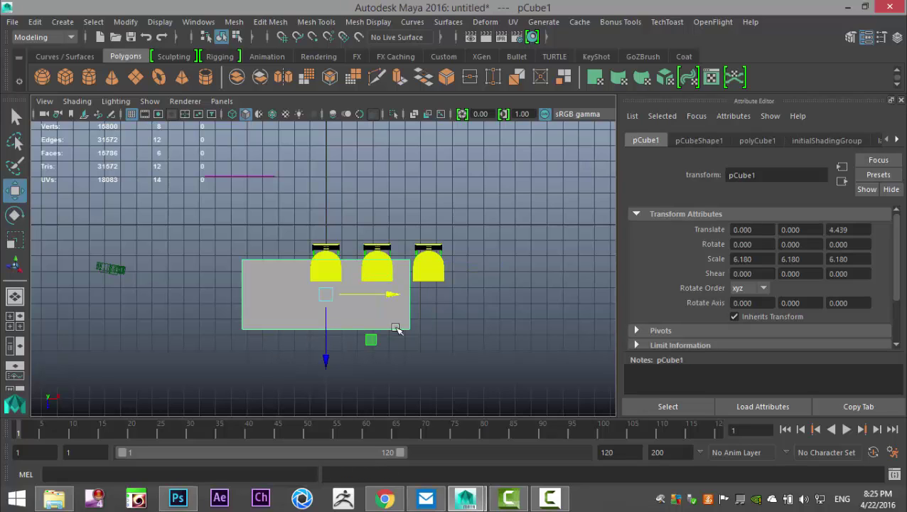
pyautogui.moveTo(402, 296); pyautogui.dragTo(447, 313)
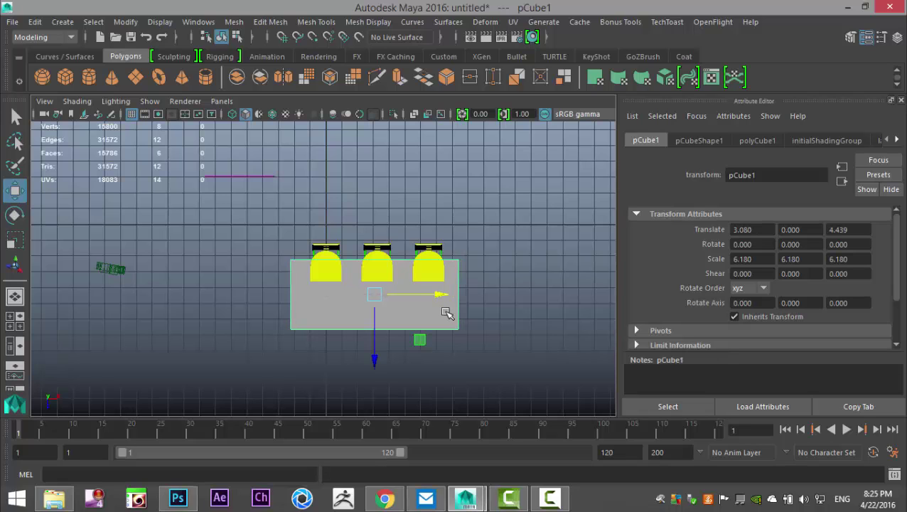
pyautogui.press('r')
pyautogui.moveTo(378, 300); pyautogui.dragTo(421, 313)
pyautogui.press('w')
pyautogui.moveTo(375, 360); pyautogui.dragTo(385, 378)
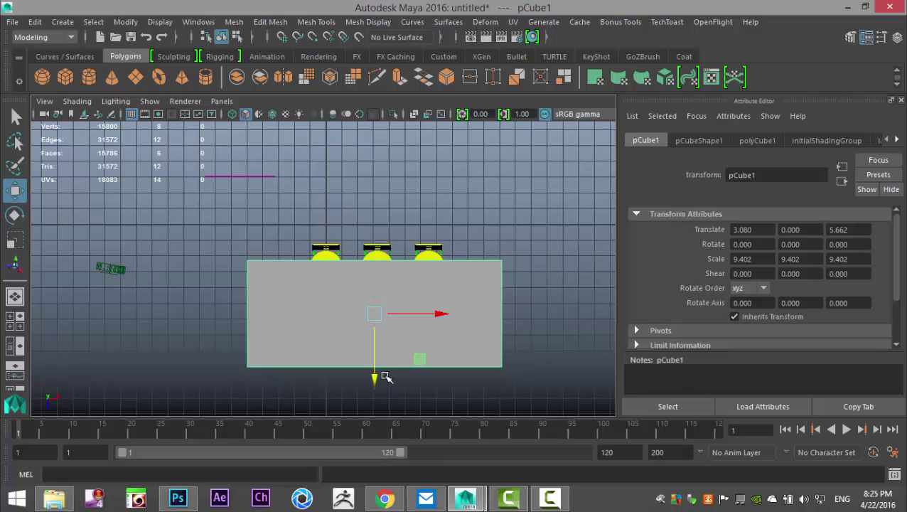
pyautogui.press('r')
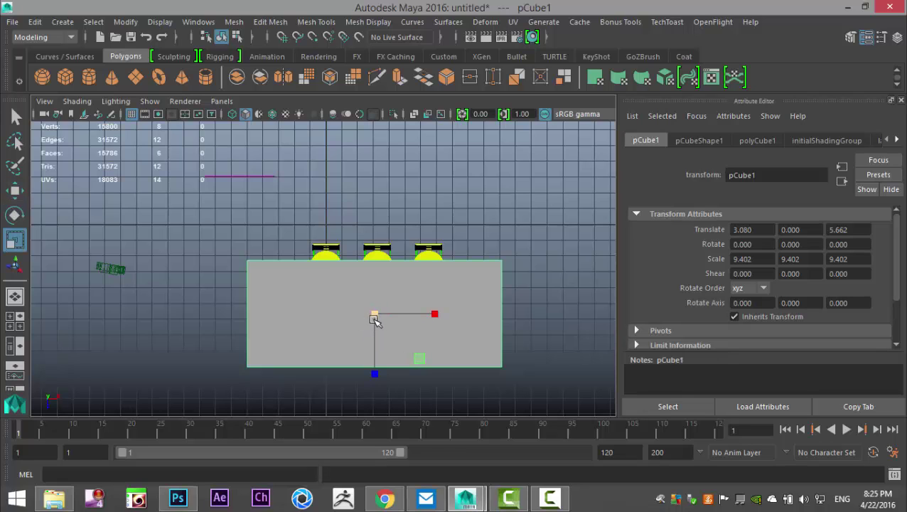
pyautogui.moveTo(357, 317); pyautogui.dragTo(359, 313)
pyautogui.click(388, 329)
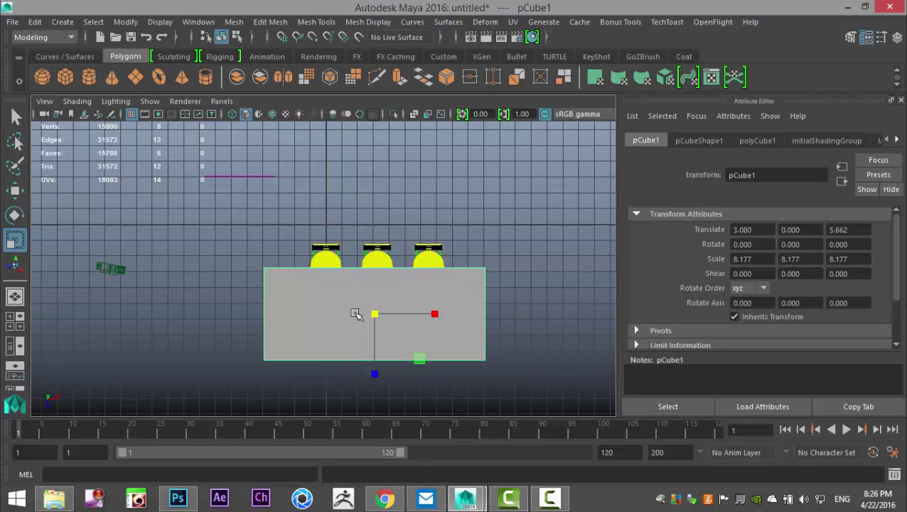
# Combine the three chairs into a single mesh and center its pivot
pyautogui.moveTo(292, 225); pyautogui.dragTo(470, 281)
pyautogui.moveTo(488, 358); pyautogui.dragTo(484, 356)
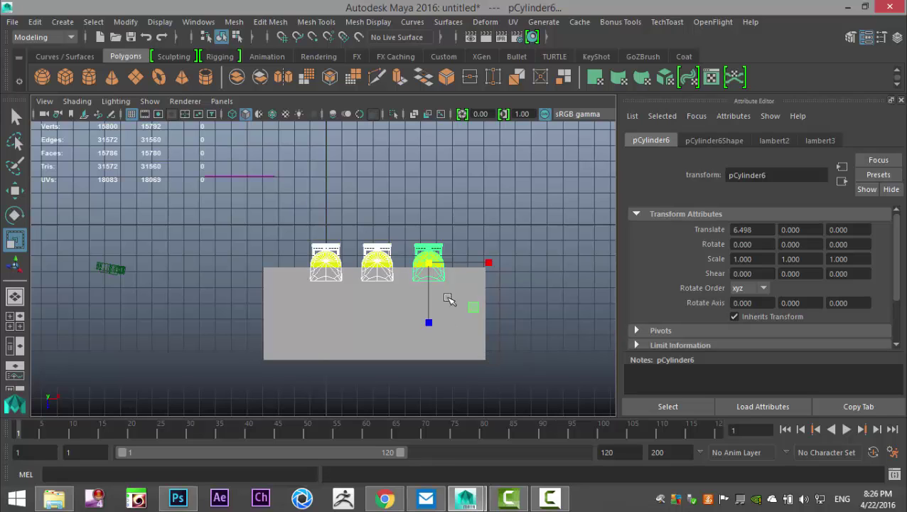
pyautogui.click(234, 22)
pyautogui.click(269, 69)
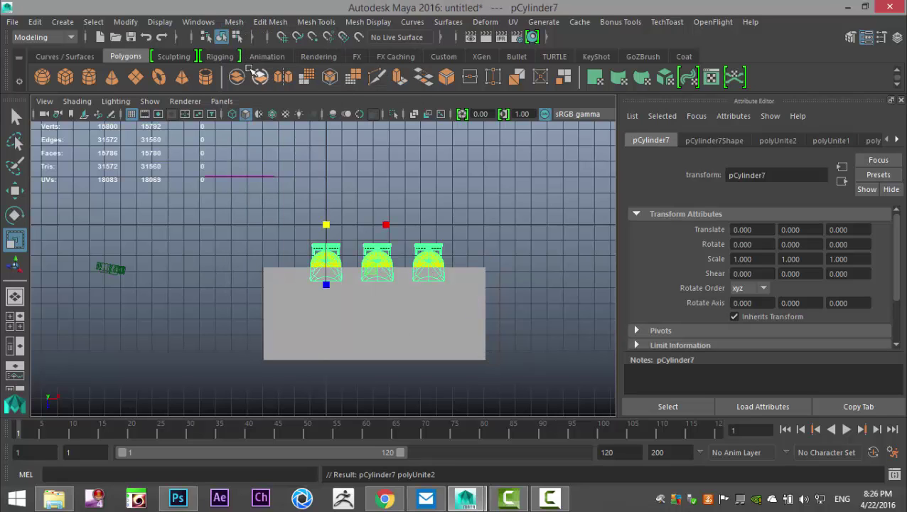
pyautogui.click(125, 22)
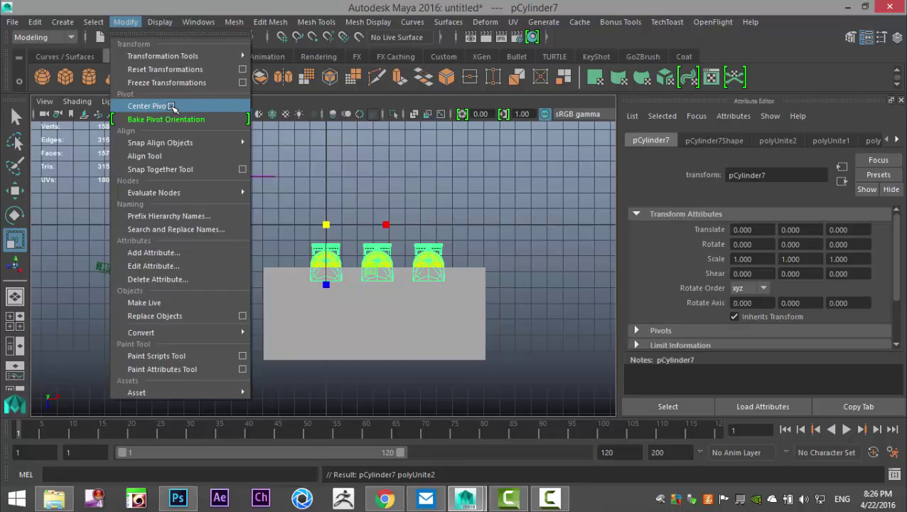
pyautogui.click(174, 107)
# Duplicate the chair row, rotate the copy 180 degrees about Y and move it about 6.33 in Z to the table's opposite side
pyautogui.hotkey('ctrl', 'd')
pyautogui.press('e')
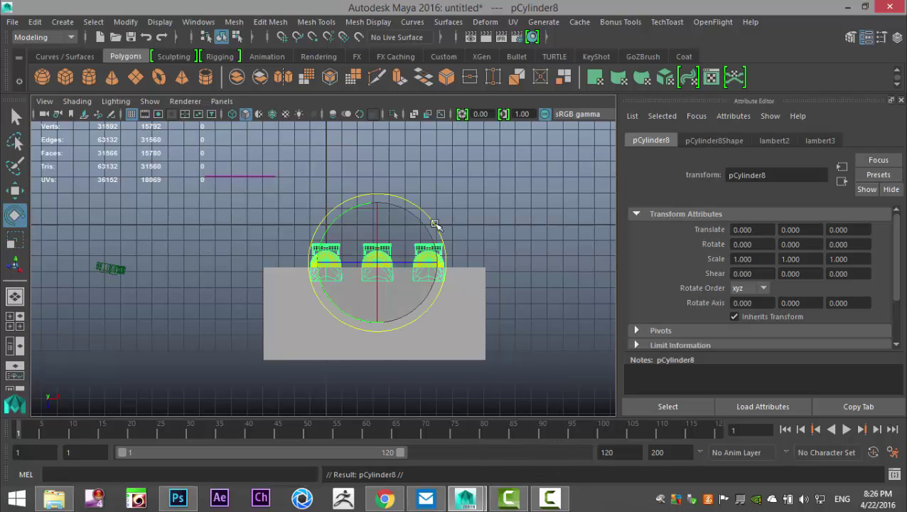
pyautogui.moveTo(429, 219)
pyautogui.mouseDown()
pyautogui.moveTo(446, 245)
pyautogui.moveTo(450, 340)
pyautogui.mouseUp()
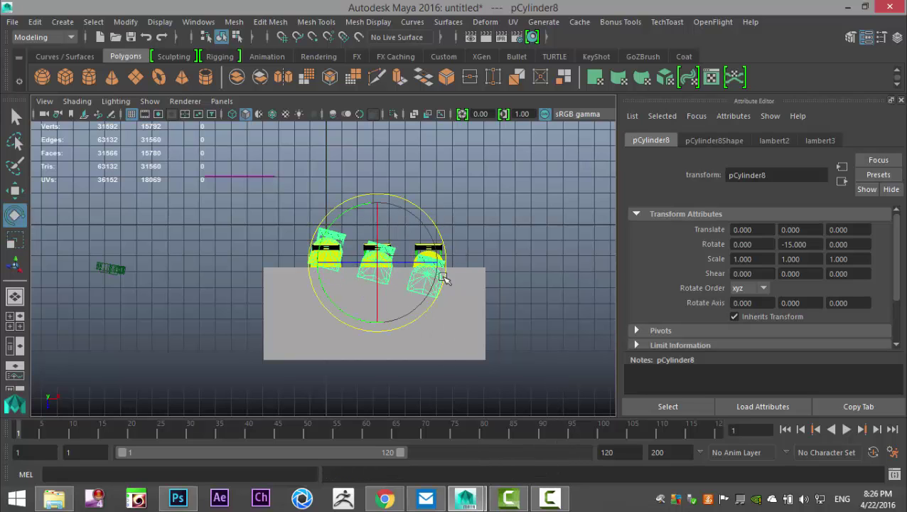
pyautogui.moveTo(440, 234); pyautogui.dragTo(432, 325)
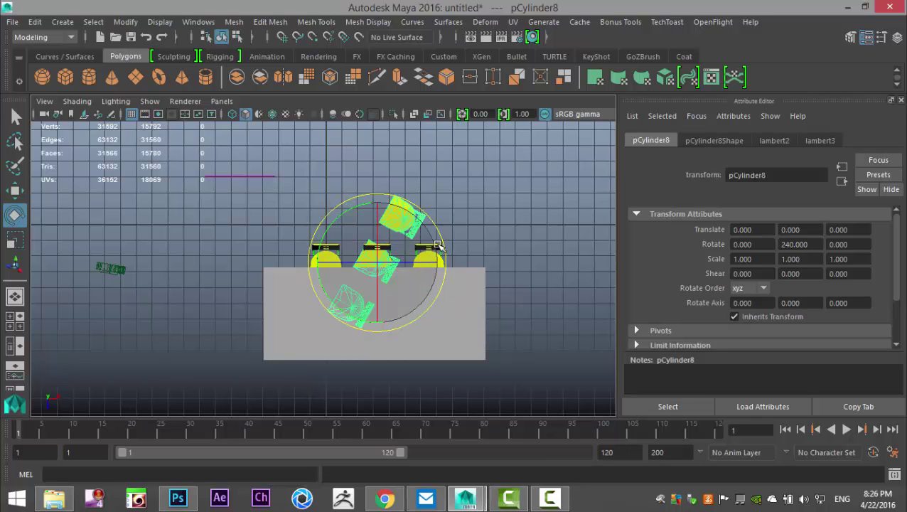
pyautogui.moveTo(440, 232); pyautogui.dragTo(456, 326)
pyautogui.press('w')
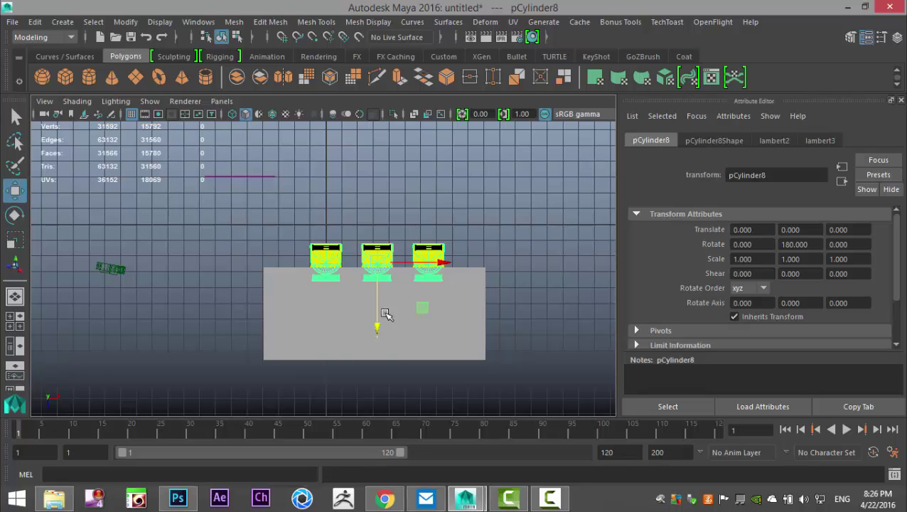
pyautogui.moveTo(377, 330); pyautogui.dragTo(396, 430)
# Raise the tabletop above the chair seats to about 1.3 in Y and check the dining set in perspective
pyautogui.click(15, 321)
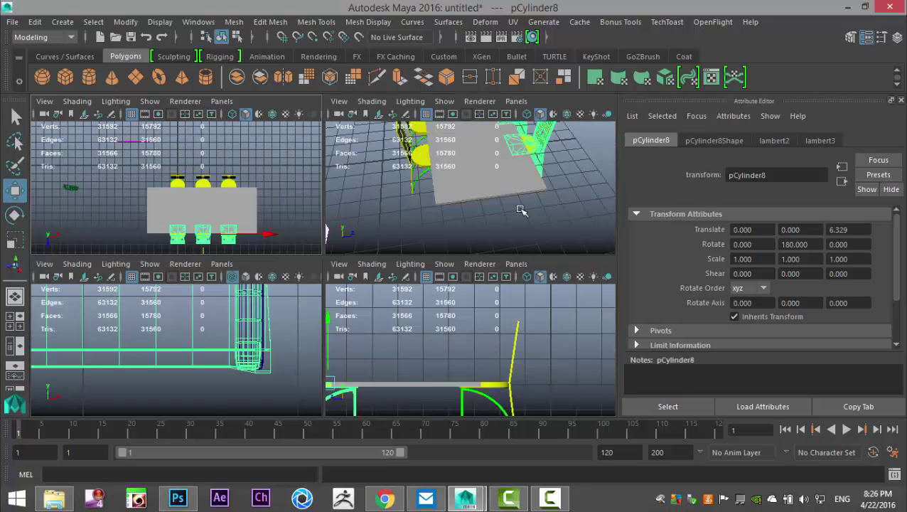
pyautogui.press('space')
pyautogui.scroll(-5, 407, 342)
pyautogui.keyDown('alt'); pyautogui.moveTo(260, 334); pyautogui.dragTo(364, 333, button='middle'); pyautogui.keyUp('alt')
pyautogui.click(346, 294)
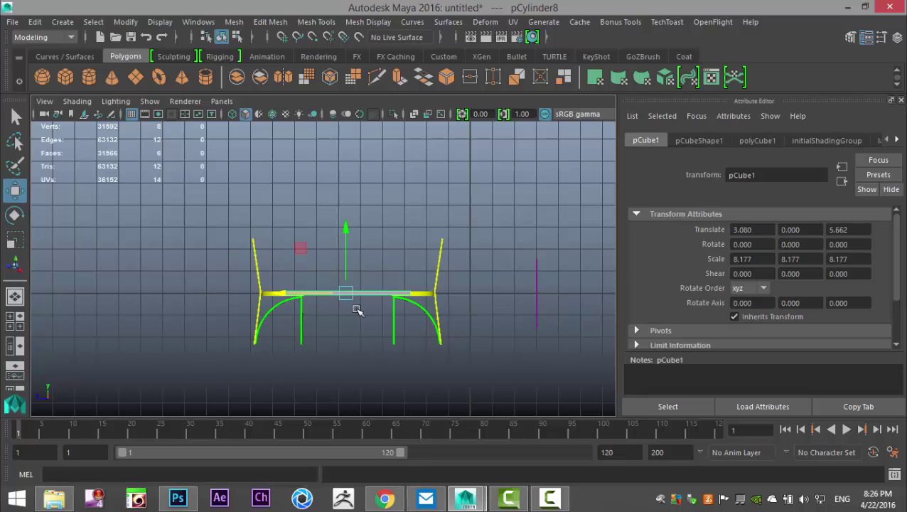
pyautogui.moveTo(345, 231); pyautogui.dragTo(355, 203)
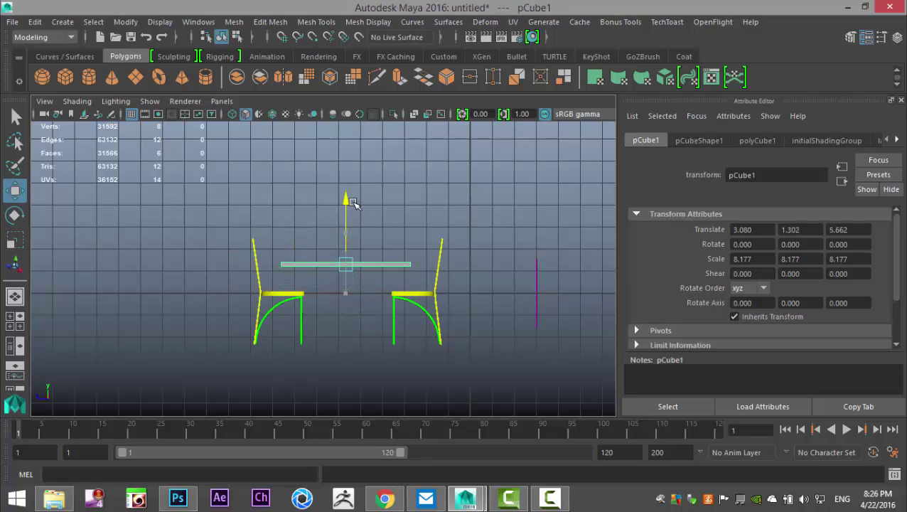
pyautogui.click(14, 318)
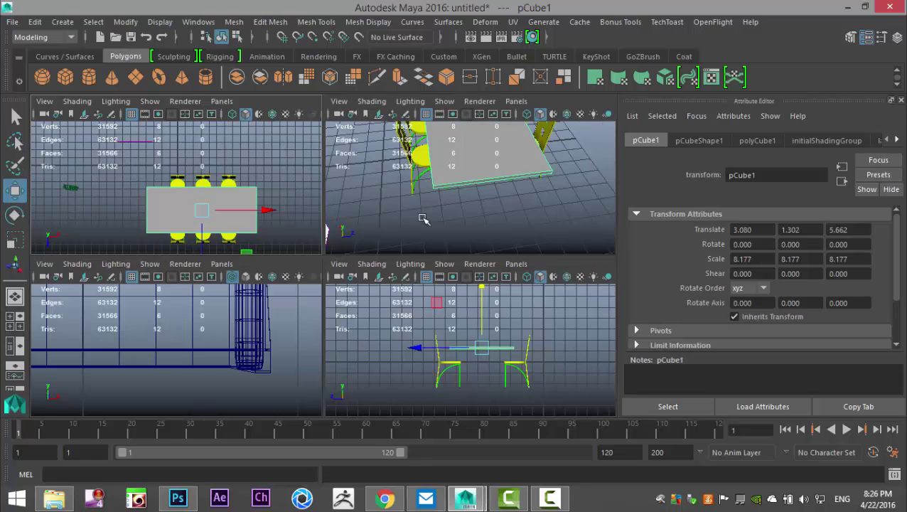
pyautogui.press('space')
pyautogui.scroll(-2, 432, 216)
pyautogui.keyDown('alt'); pyautogui.moveTo(404, 315); pyautogui.dragTo(423, 282); pyautogui.keyUp('alt')
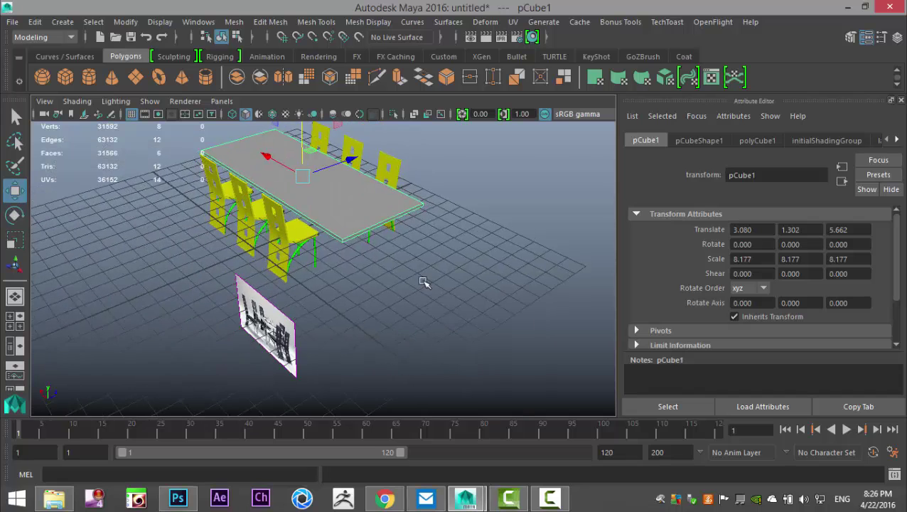
# Create a polygon cylinder, move it clear of the furniture to about X -11.6, stretch it in height and scale it uniformly to about 0.347
pyautogui.press('f')
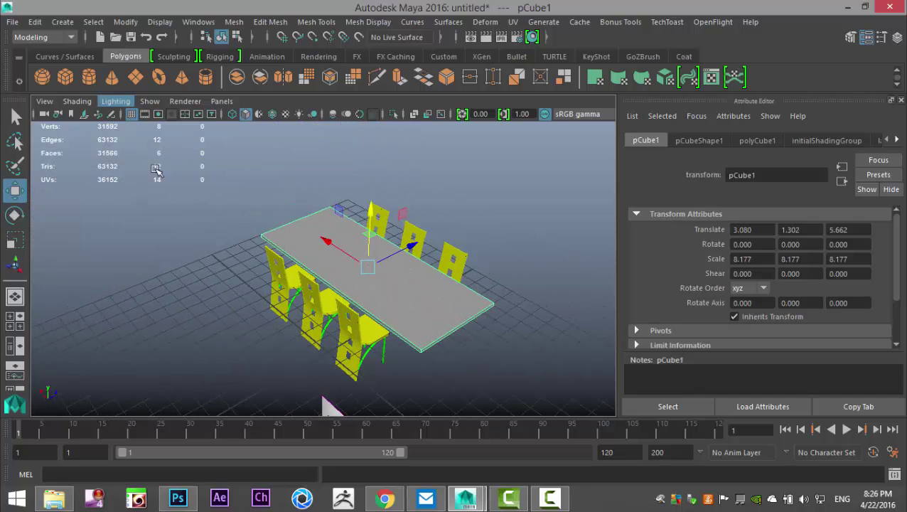
pyautogui.click(89, 77)
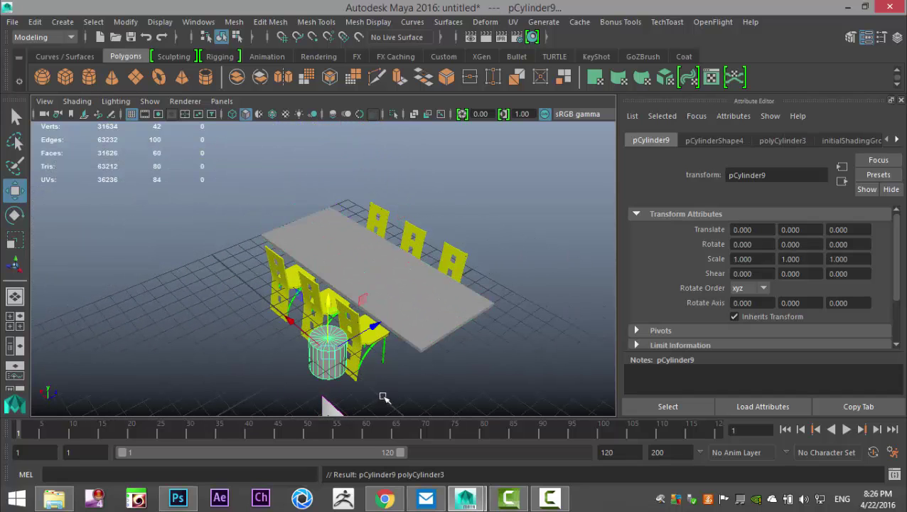
pyautogui.moveTo(291, 322); pyautogui.dragTo(468, 434)
pyautogui.keyDown('alt'); pyautogui.moveTo(437, 294); pyautogui.dragTo(393, 159, button='middle'); pyautogui.keyUp('alt')
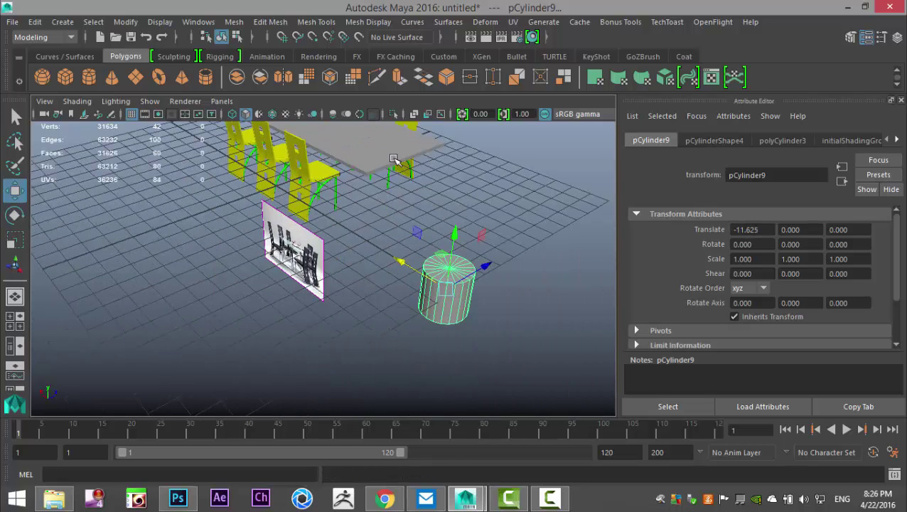
pyautogui.press('r')
pyautogui.moveTo(451, 237)
pyautogui.mouseDown()
pyautogui.moveTo(461, 221)
pyautogui.moveTo(454, 238)
pyautogui.mouseUp()
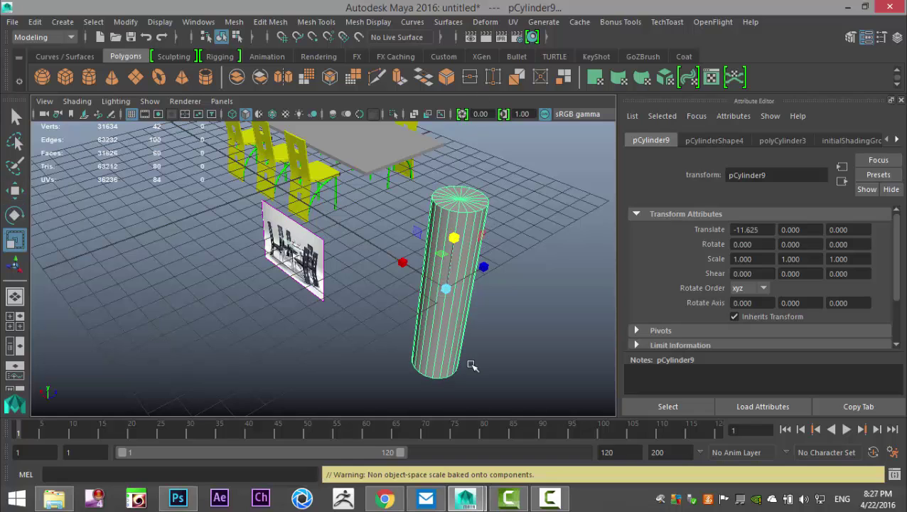
pyautogui.moveTo(446, 290); pyautogui.dragTo(377, 292)
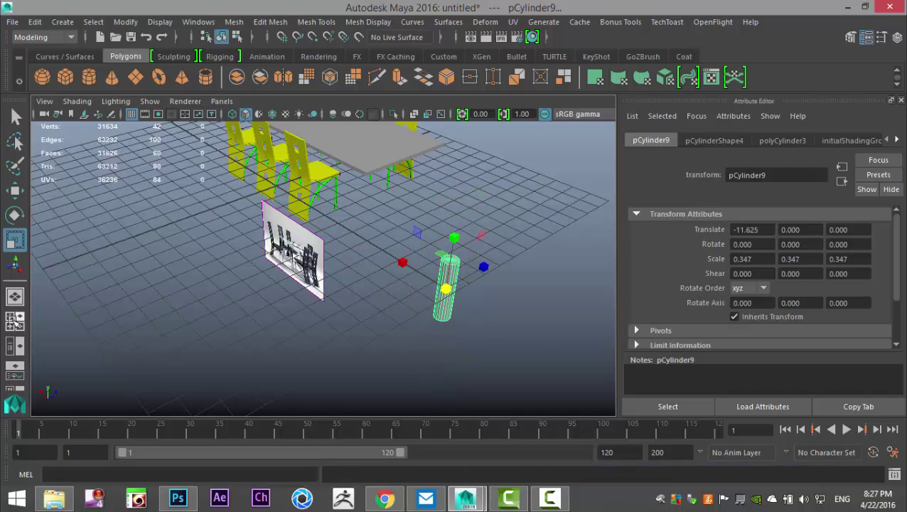
# Place the cylinder inside one corner of the tabletop at about X -2.43 and Z 3.97, using the wireframe top view
pyautogui.click(14, 318)
pyautogui.press('space')
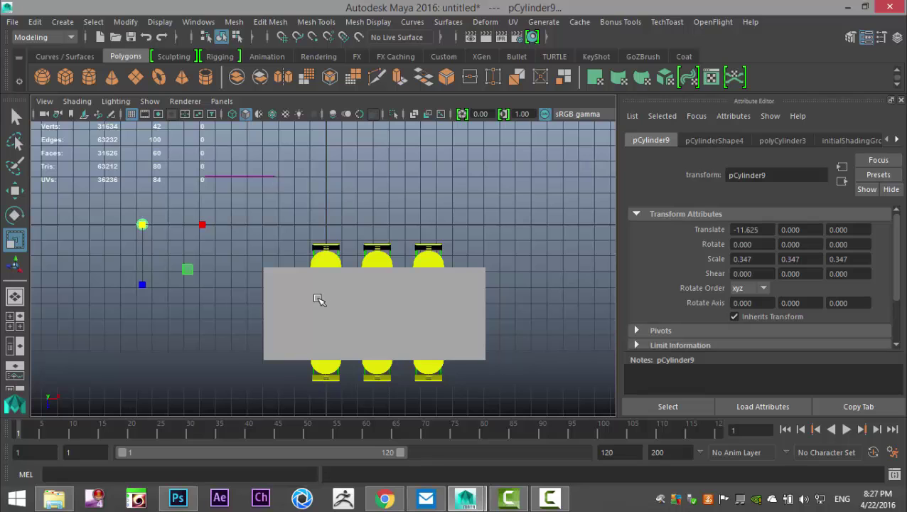
pyautogui.press('4')
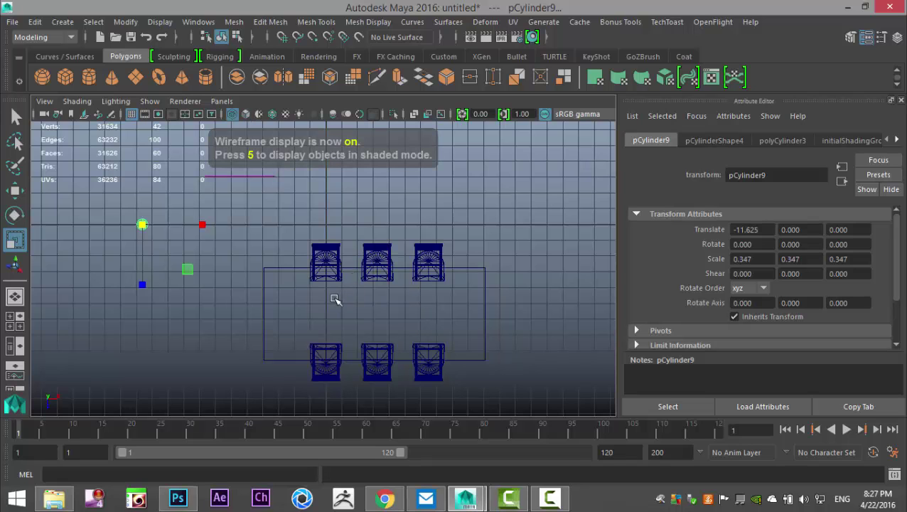
pyautogui.press('w')
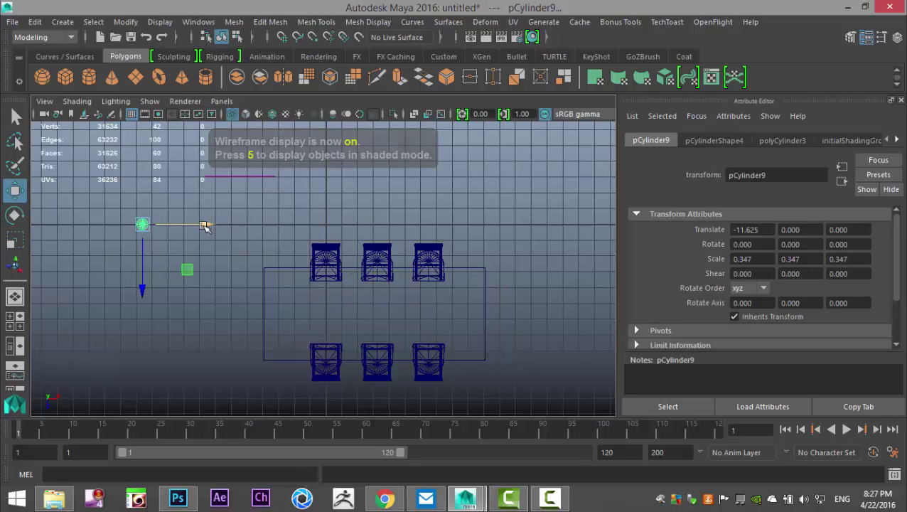
pyautogui.moveTo(213, 226); pyautogui.dragTo(350, 229)
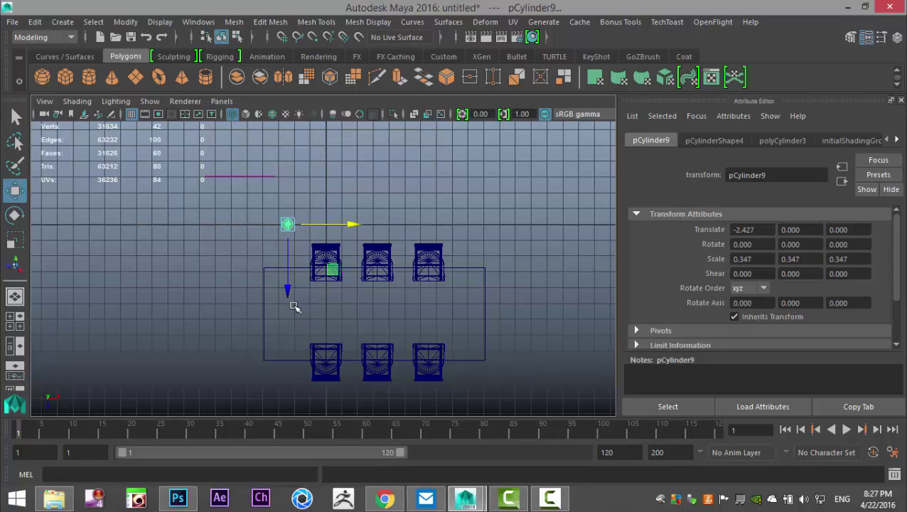
pyautogui.moveTo(287, 284); pyautogui.dragTo(295, 347)
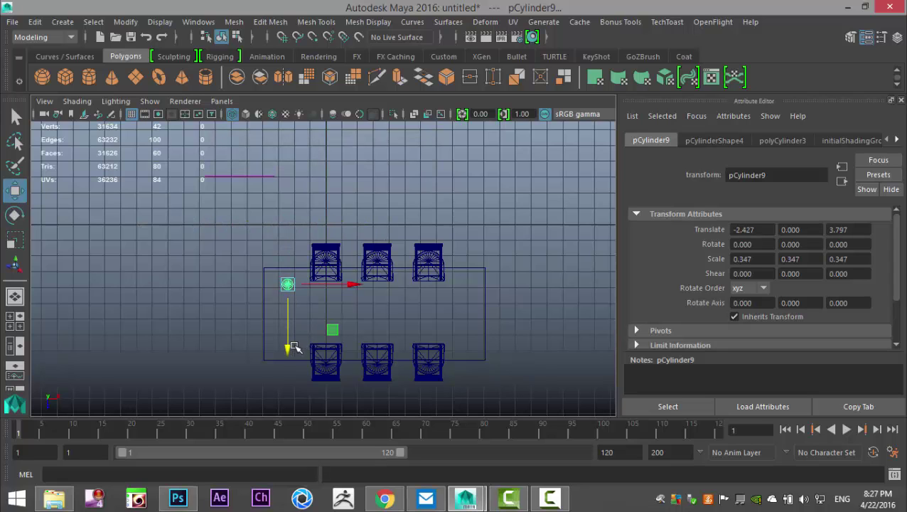
pyautogui.press('f')
pyautogui.scroll(-10, 367, 311)
pyautogui.scroll(9, 367, 313)
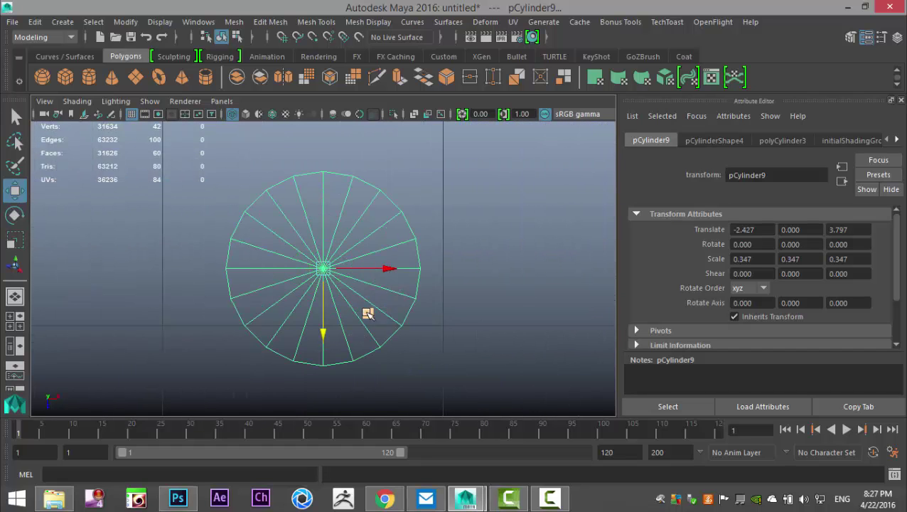
pyautogui.scroll(-5, 367, 313)
pyautogui.scroll(-3, 367, 314)
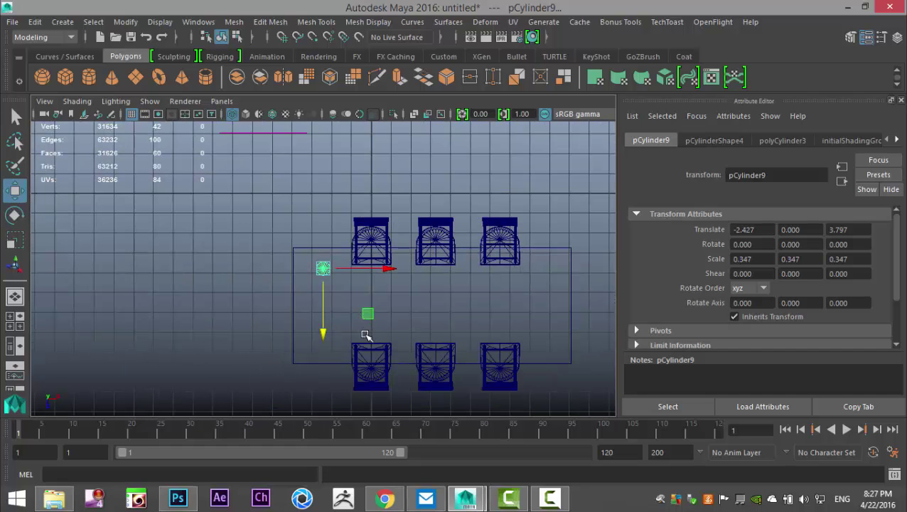
pyautogui.moveTo(325, 337); pyautogui.dragTo(328, 340)
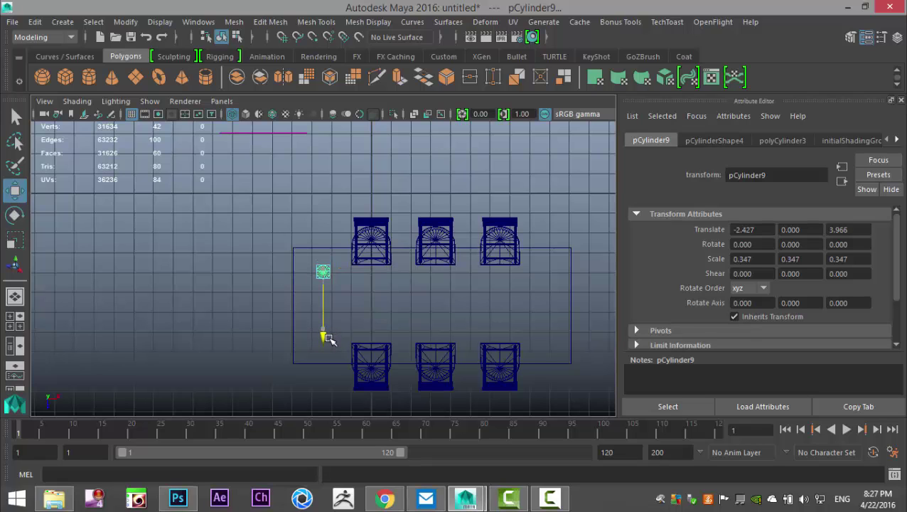
pyautogui.moveTo(327, 339); pyautogui.dragTo(328, 339)
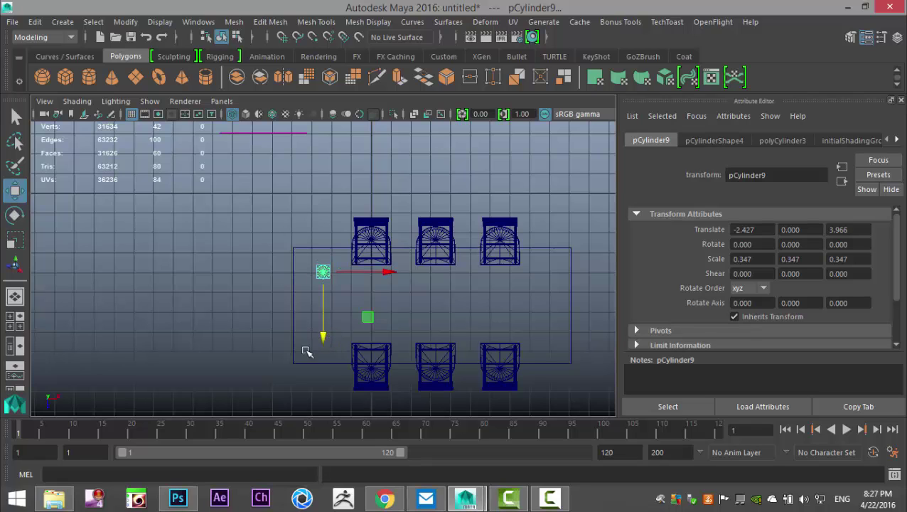
# Slim the cylinder into a table leg with a uniform scale of about 0.119 and stretch its height up to the tabletop's underside
pyautogui.click(14, 321)
pyautogui.press('space')
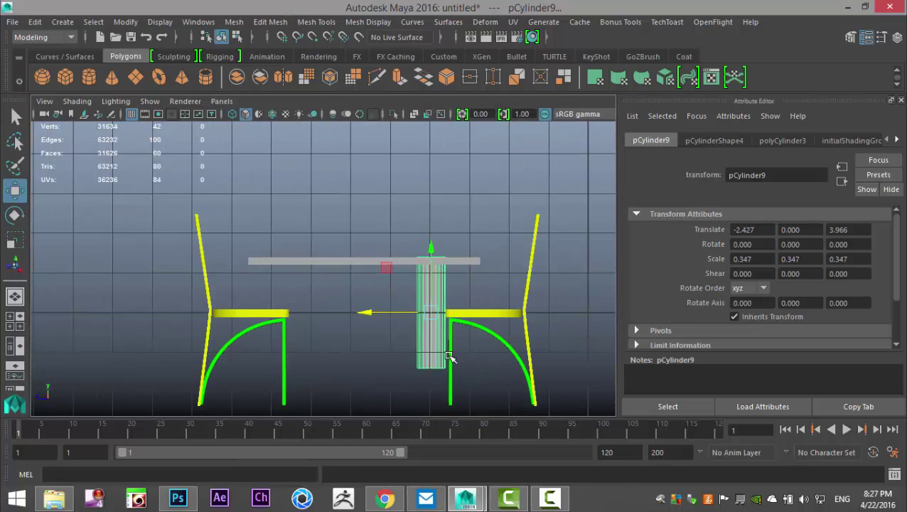
pyautogui.keyDown('alt'); pyautogui.moveTo(443, 353); pyautogui.dragTo(349, 395, button='middle'); pyautogui.keyUp('alt')
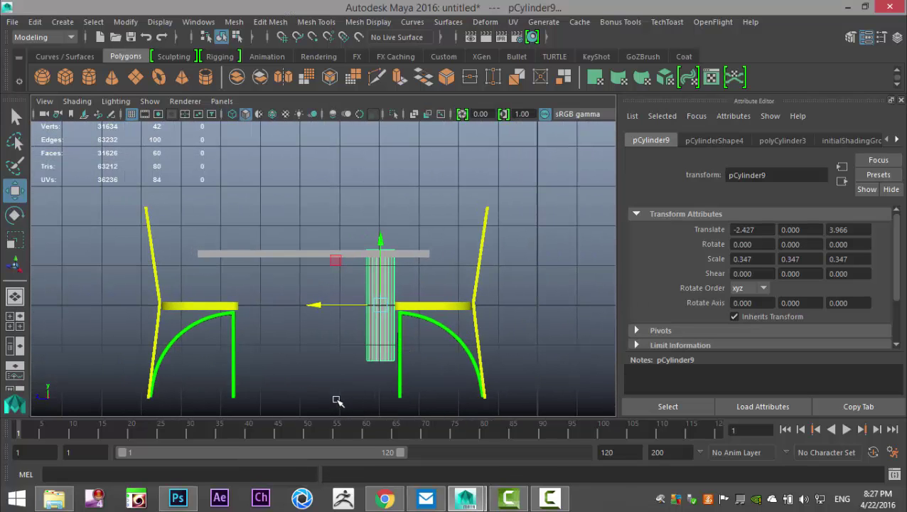
pyautogui.press('r')
pyautogui.moveTo(381, 304); pyautogui.dragTo(340, 312)
pyautogui.moveTo(380, 245); pyautogui.dragTo(390, 156)
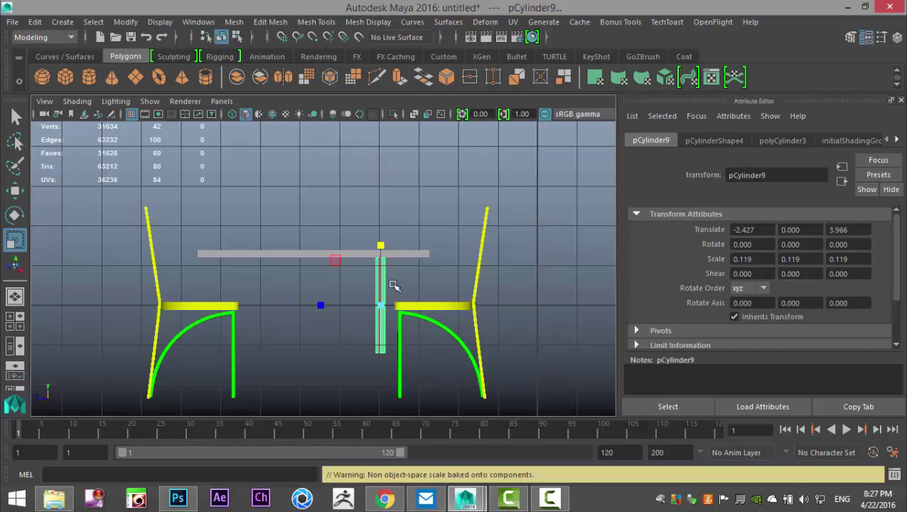
# Lower the table leg's bottom vertices until they are level with the feet of the chairs
pyautogui.keyDown('alt'); pyautogui.moveTo(388, 326); pyautogui.dragTo(344, 251, button='middle'); pyautogui.keyUp('alt')
pyautogui.moveTo(346, 259); pyautogui.dragTo(291, 130, button='right')
pyautogui.moveTo(316, 256); pyautogui.dragTo(377, 304)
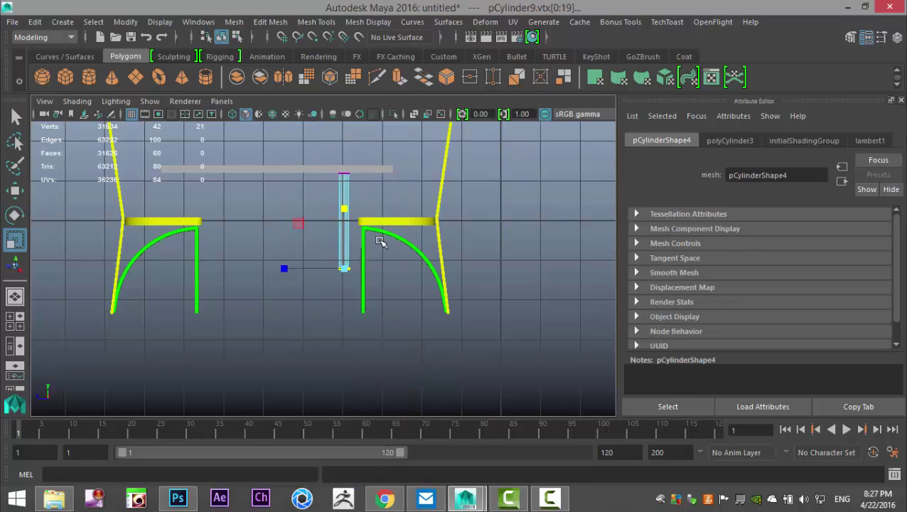
pyautogui.press('w')
pyautogui.moveTo(344, 202); pyautogui.dragTo(352, 245)
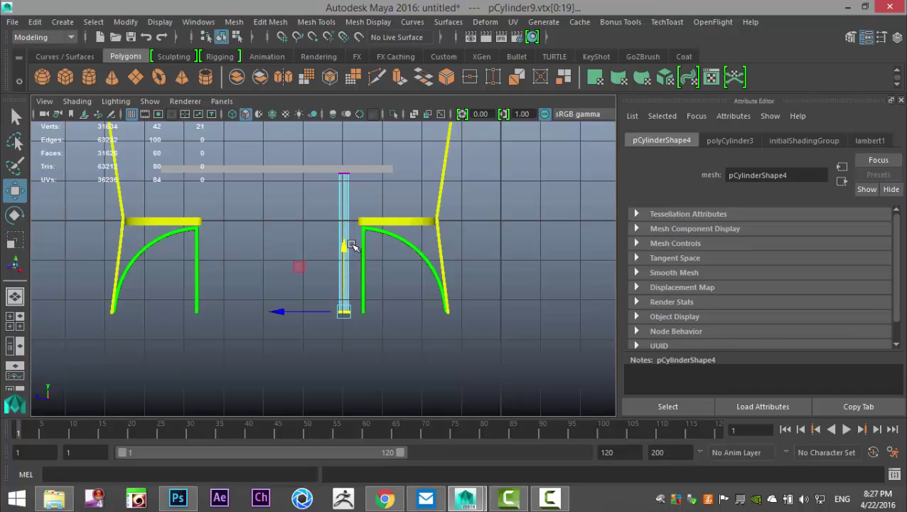
pyautogui.scroll(5, 440, 366)
pyautogui.moveTo(372, 305); pyautogui.dragTo(376, 308)
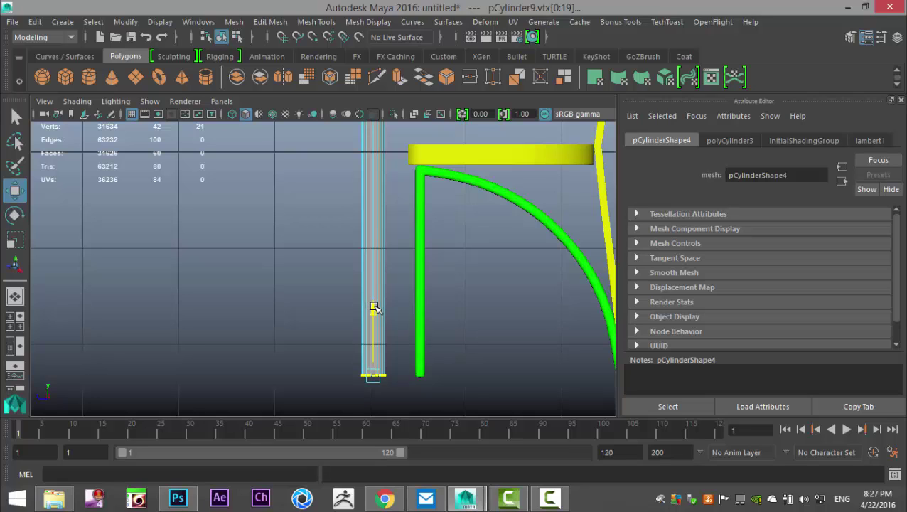
pyautogui.click(284, 261)
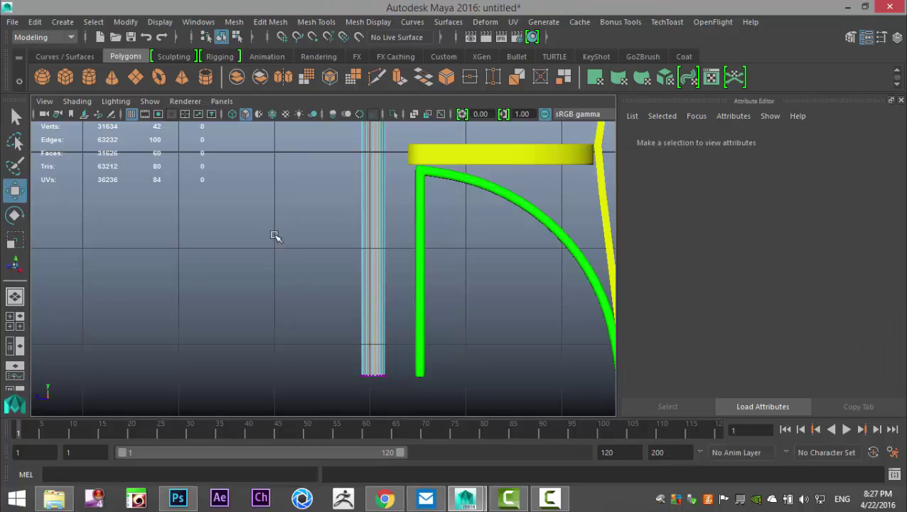
# Insert two edge loops around the table leg with the Multiple edge loops option and spread them vertically toward the leg's ends
pyautogui.moveTo(317, 22)
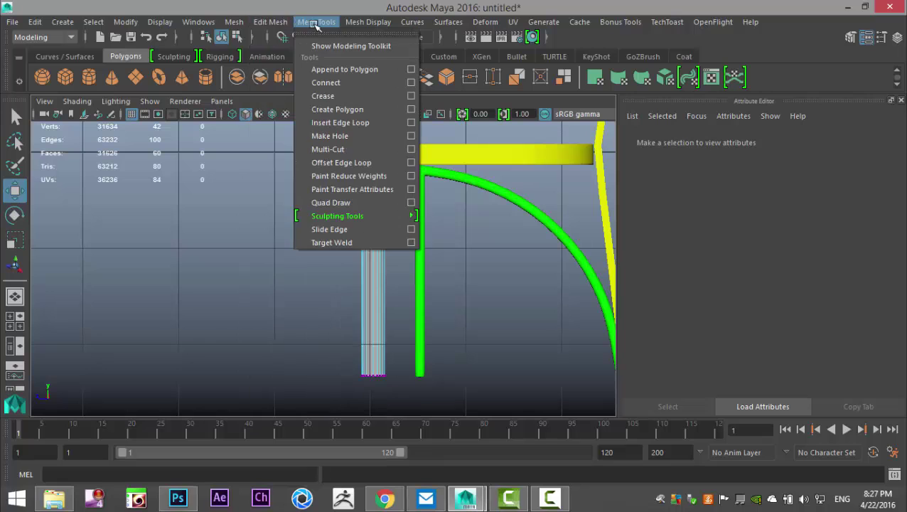
pyautogui.click(411, 123)
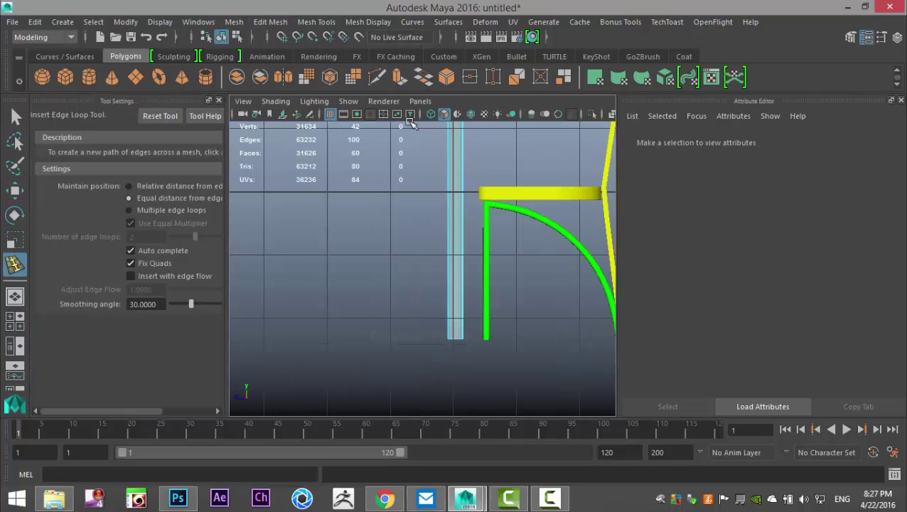
pyautogui.click(131, 211)
pyautogui.click(456, 217)
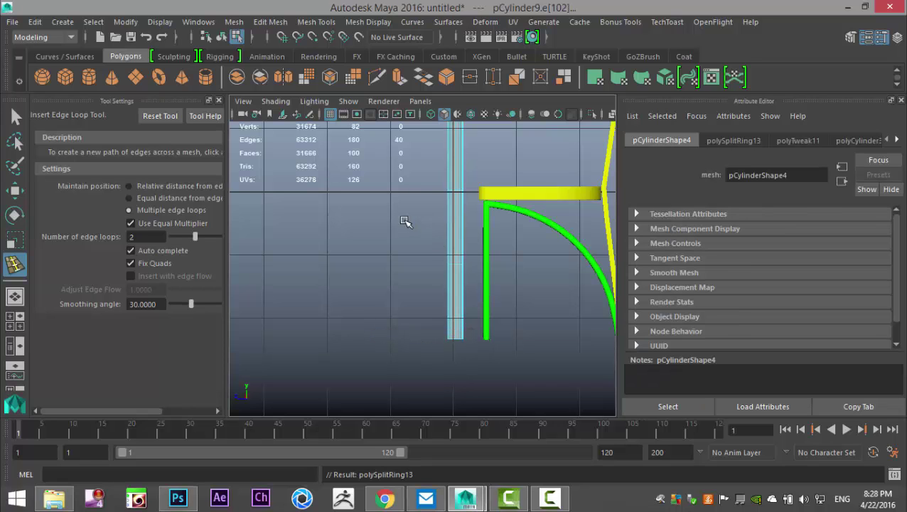
pyautogui.keyDown('alt'); pyautogui.moveTo(404, 217); pyautogui.dragTo(350, 300, button='middle'); pyautogui.keyUp('alt')
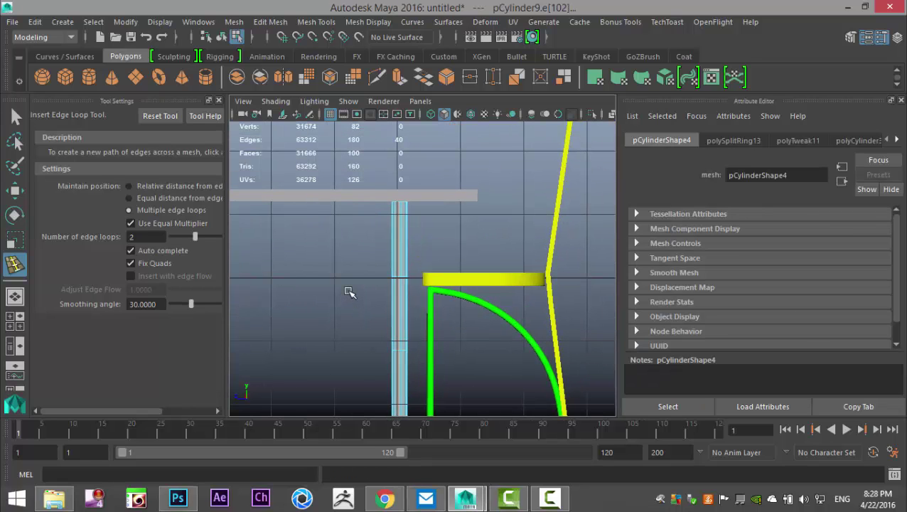
pyautogui.press('r')
pyautogui.moveTo(399, 253); pyautogui.dragTo(402, 135)
pyautogui.press('space')
pyautogui.press('space')
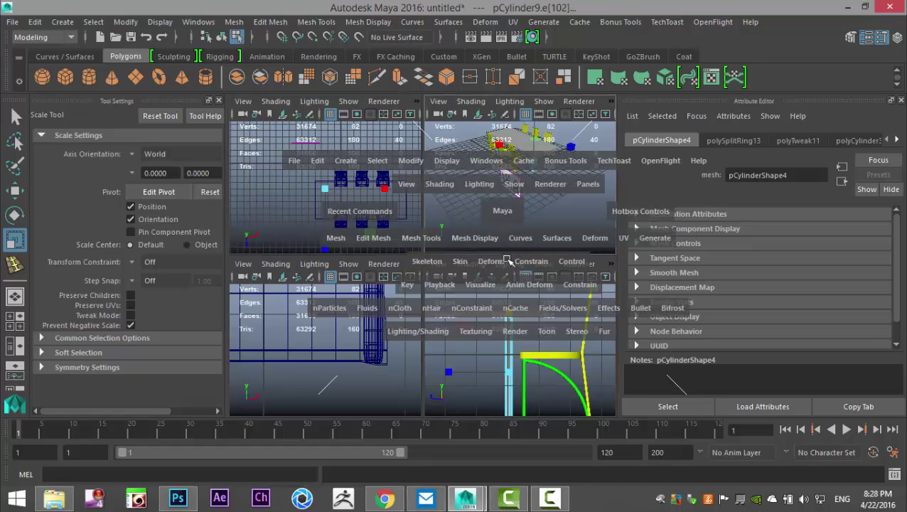
# Return the table leg to object selection, select it whole and inspect its upper end beneath the tabletop in perspective
pyautogui.scroll(5, 451, 316)
pyautogui.scroll(-5, 505, 300)
pyautogui.keyDown('alt'); pyautogui.moveTo(512, 310); pyautogui.dragTo(411, 290); pyautogui.keyUp('alt')
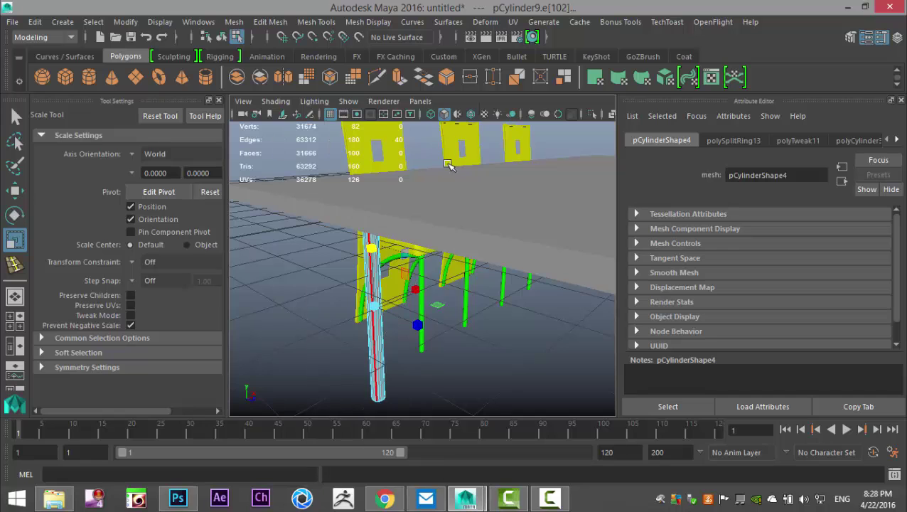
pyautogui.moveTo(383, 128); pyautogui.dragTo(446, 111, button='right')
pyautogui.click(414, 379)
pyautogui.click(384, 373)
pyautogui.click(500, 234)
pyautogui.moveTo(376, 363); pyautogui.dragTo(440, 111, button='right')
pyautogui.click(379, 378)
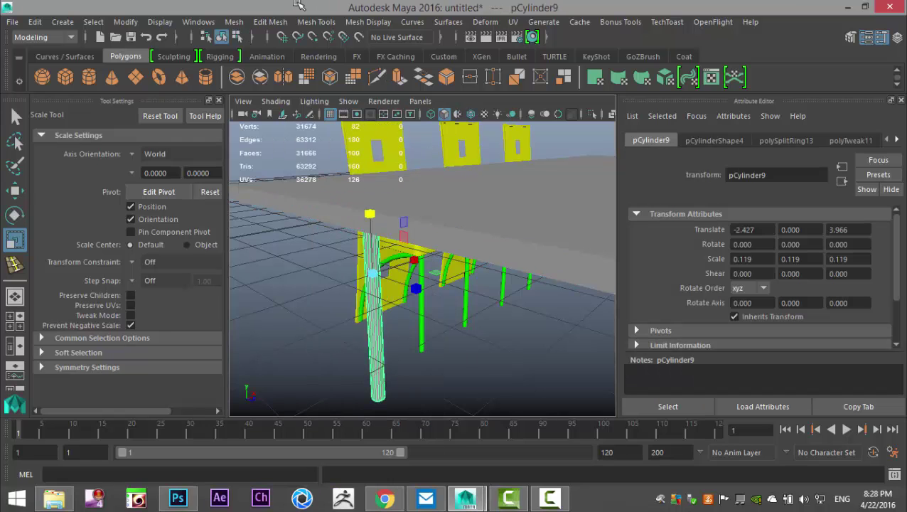
pyautogui.keyDown('alt'); pyautogui.moveTo(409, 339); pyautogui.dragTo(427, 342); pyautogui.keyUp('alt')
pyautogui.keyDown('alt'); pyautogui.moveTo(419, 271); pyautogui.dragTo(410, 355); pyautogui.keyUp('alt')
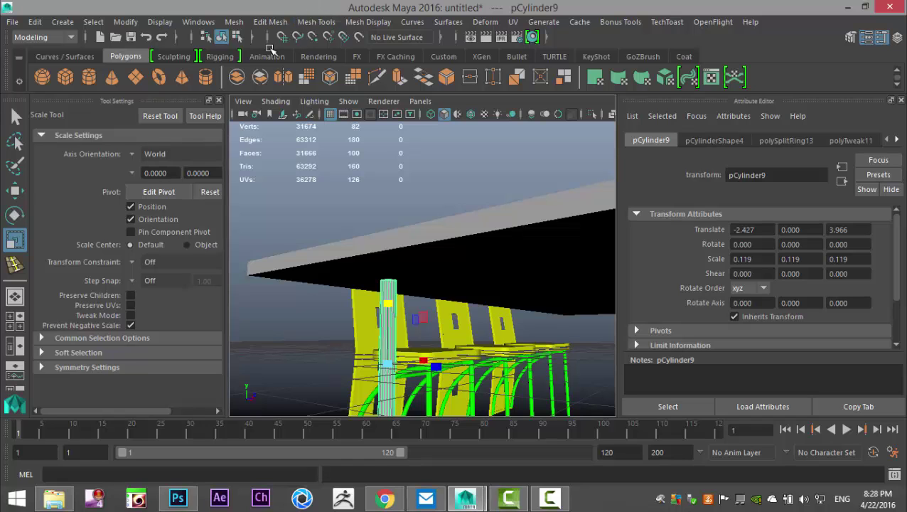
# Insert a single edge loop close to the table leg's upper end, using the Equal distance from edge option
pyautogui.click(218, 101)
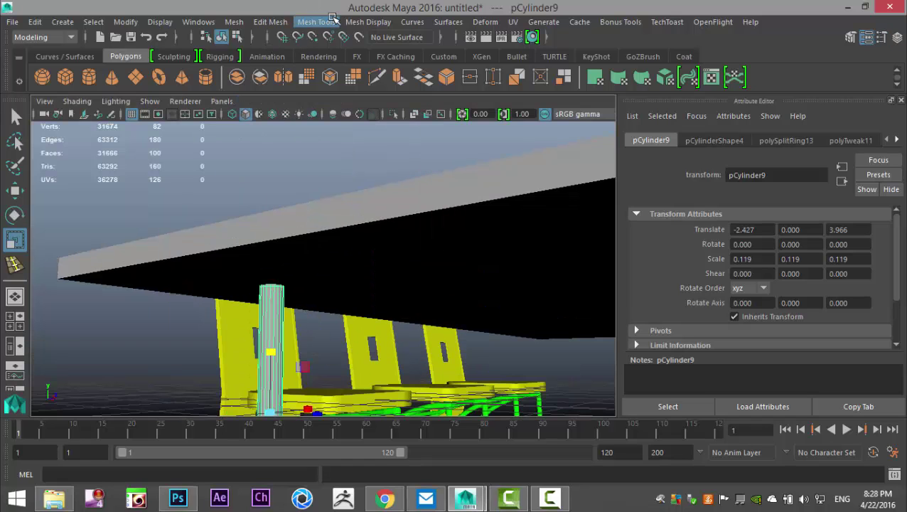
pyautogui.click(278, 22)
pyautogui.click(317, 21)
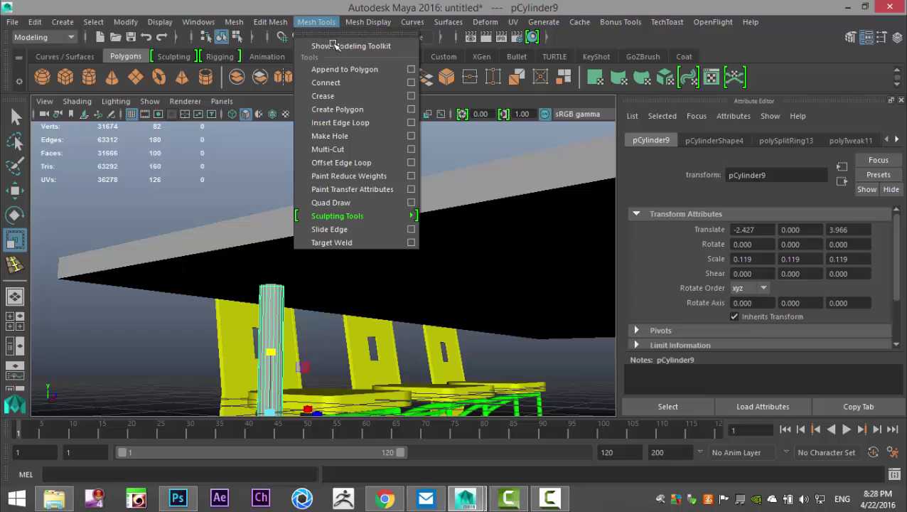
pyautogui.click(411, 122)
pyautogui.click(129, 199)
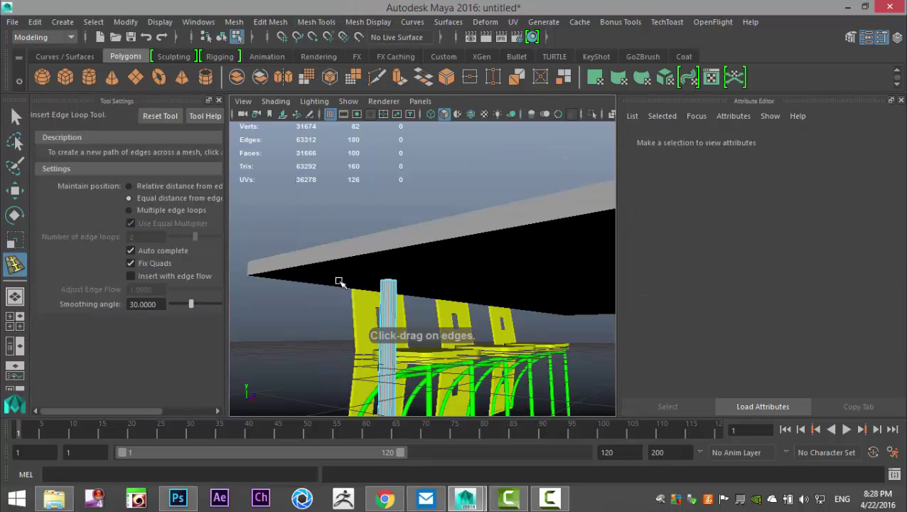
pyautogui.scroll(4, 398, 300)
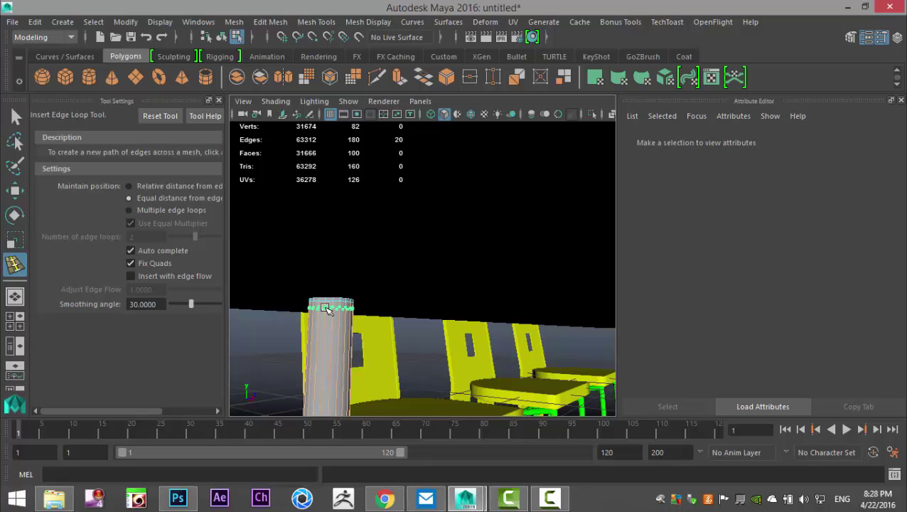
pyautogui.click(327, 311)
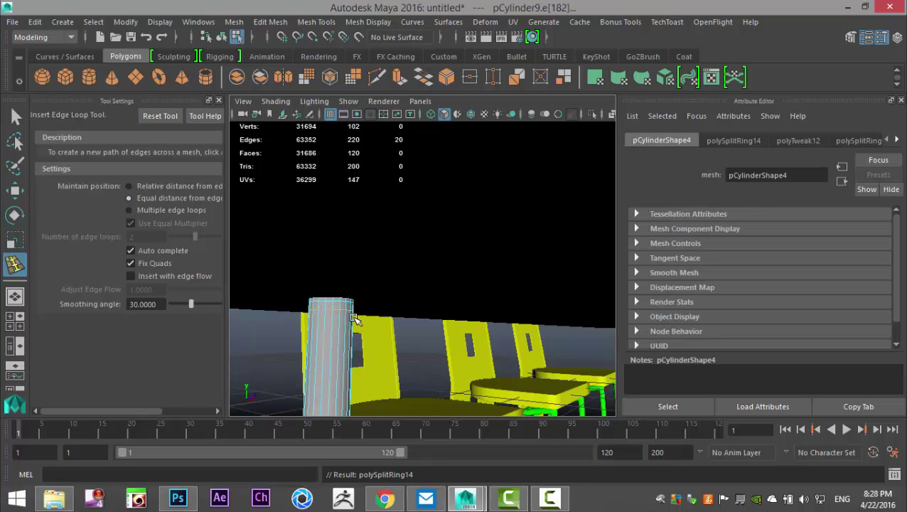
# Select the band of faces at the table leg's upper end and assign it a new red Lambert material
pyautogui.press('q')
pyautogui.moveTo(342, 181)
pyautogui.mouseDown(button='right')
pyautogui.moveTo(340, 200)
pyautogui.moveTo(344, 183)
pyautogui.mouseUp(button='right')
pyautogui.doubleClick(331, 313)
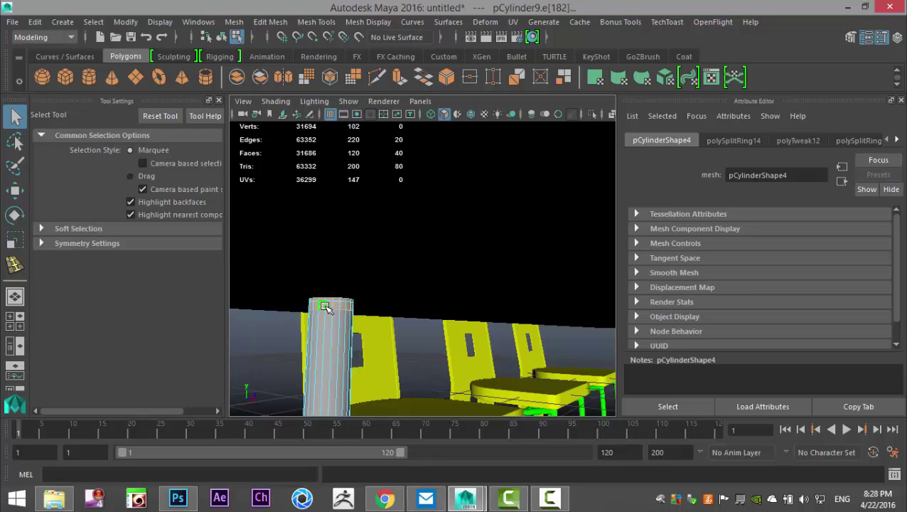
pyautogui.rightClick(330, 305)
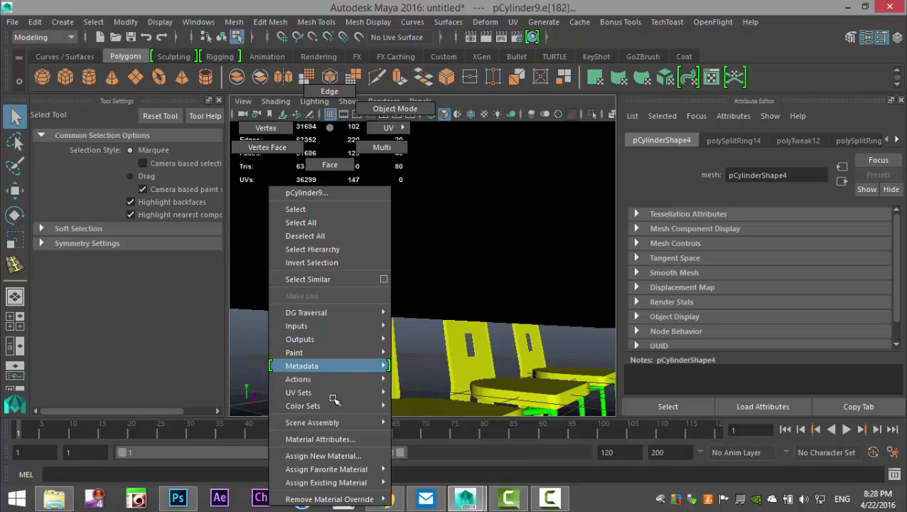
pyautogui.click(345, 455)
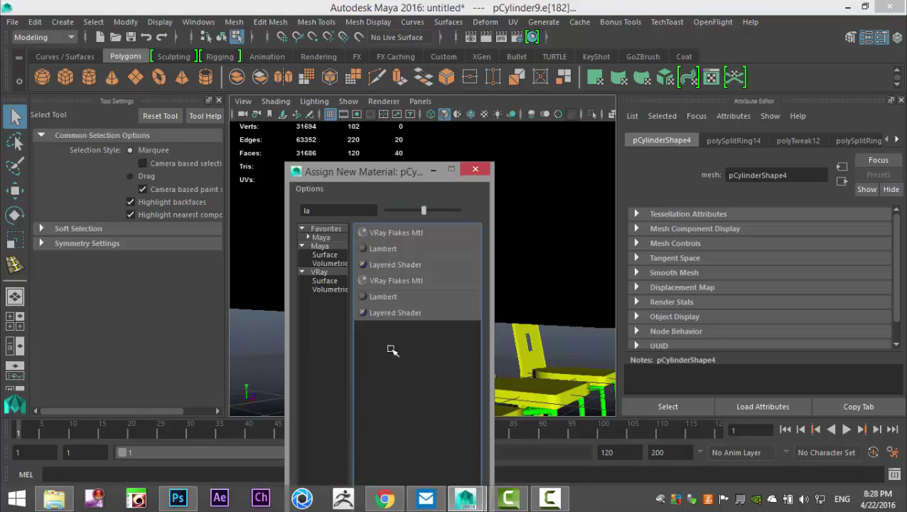
pyautogui.click(379, 250)
pyautogui.click(748, 292)
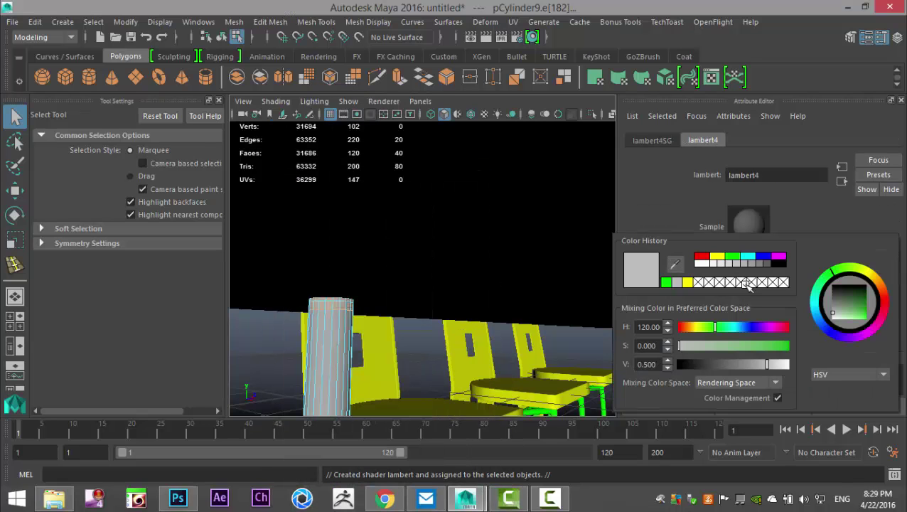
pyautogui.click(702, 256)
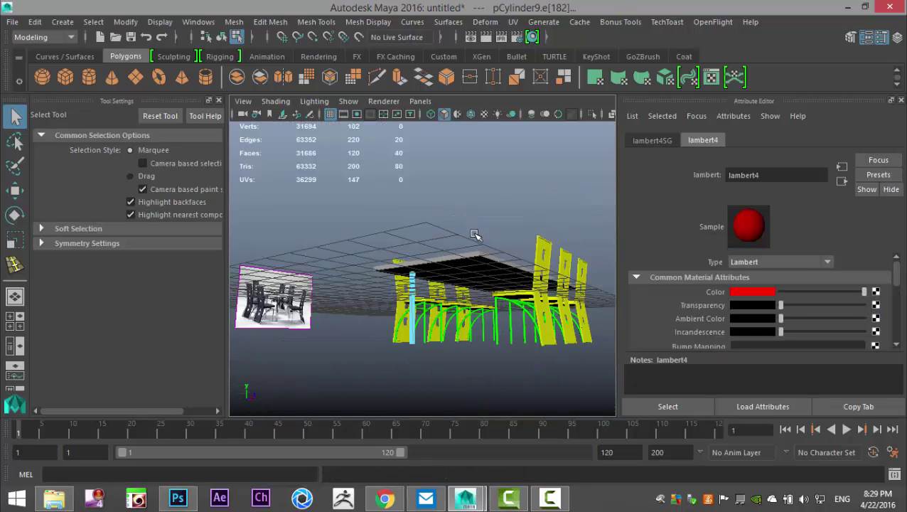
# Select the whole tabletop and assign it a new cyan Lambert material
pyautogui.keyDown('alt'); pyautogui.moveTo(427, 231); pyautogui.dragTo(492, 277); pyautogui.keyUp('alt')
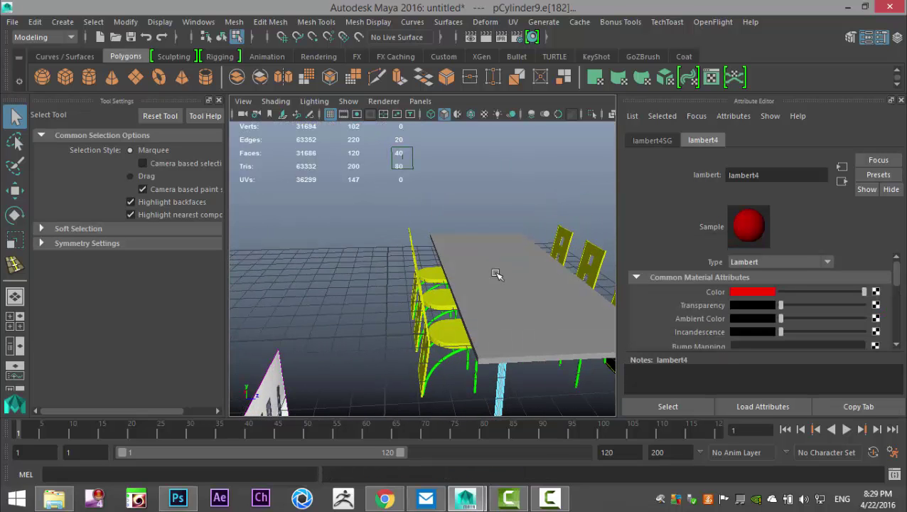
pyautogui.click(529, 328)
pyautogui.moveTo(529, 321); pyautogui.dragTo(594, 110, button='right')
pyautogui.moveTo(529, 260); pyautogui.dragTo(530, 467, button='right')
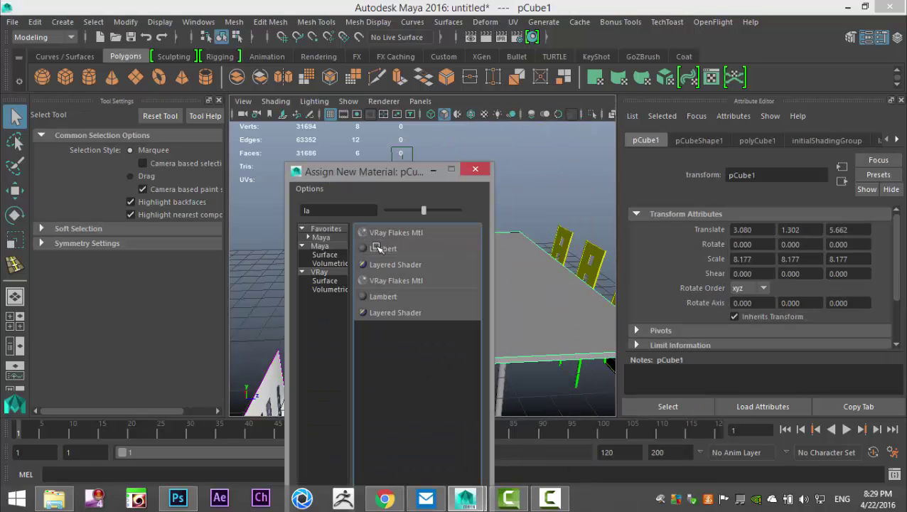
pyautogui.click(377, 246)
pyautogui.click(743, 294)
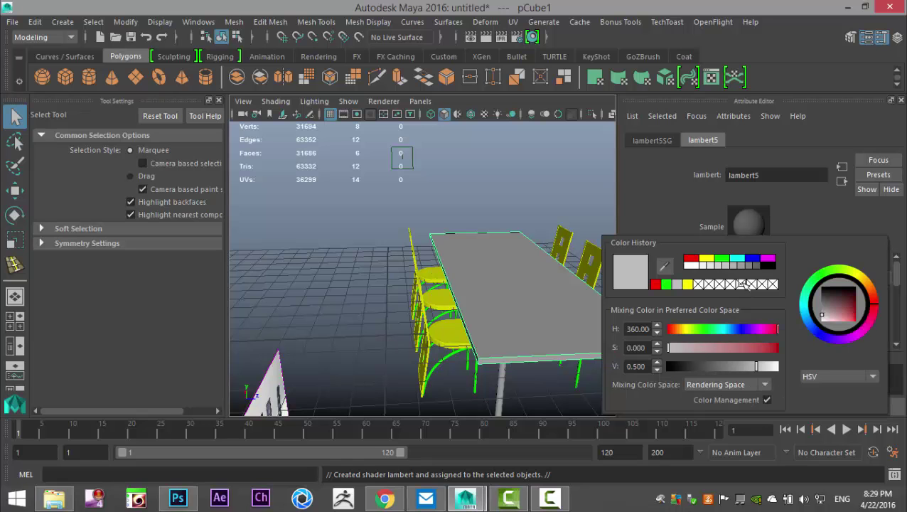
pyautogui.click(736, 257)
# Duplicate the table leg in the top view and move the copy along Z toward the opposite long side, to about Z 7.228
pyautogui.scroll(-4, 404, 276)
pyautogui.scroll(4, 467, 347)
pyautogui.keyDown('alt'); pyautogui.moveTo(466, 344); pyautogui.dragTo(402, 306, button='middle'); pyautogui.keyUp('alt')
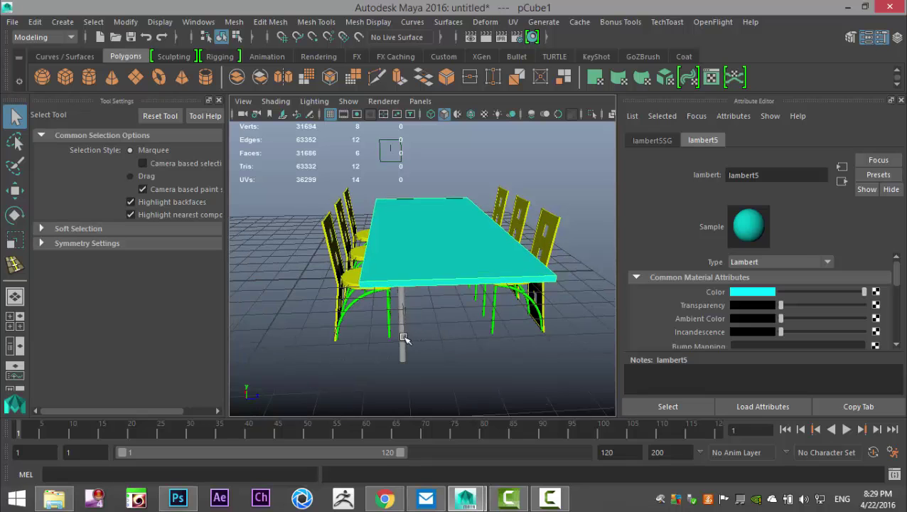
pyautogui.click(403, 336)
pyautogui.click(25, 323)
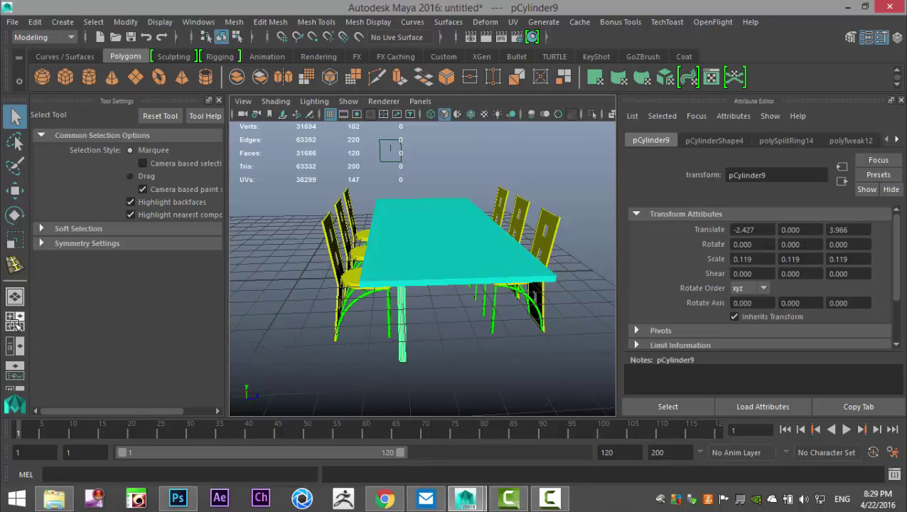
pyautogui.press('space')
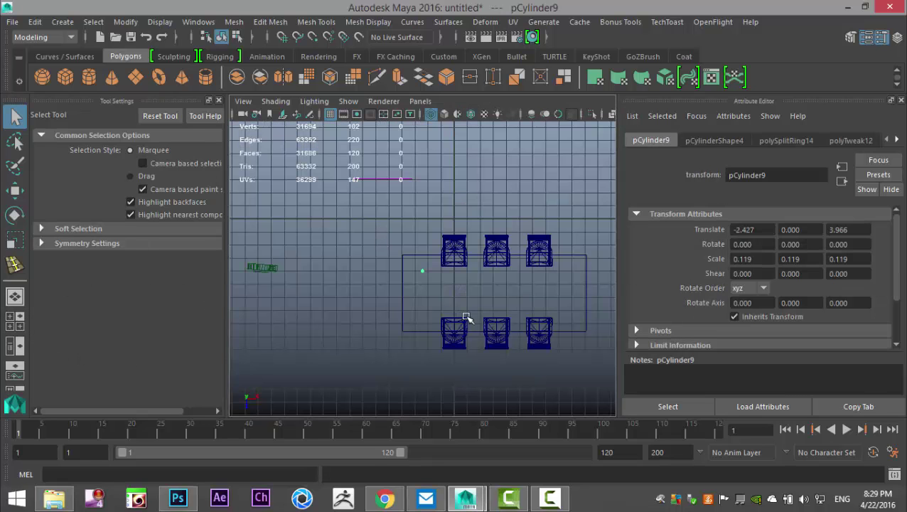
pyautogui.hotkey('ctrl', 'd')
pyautogui.press('w')
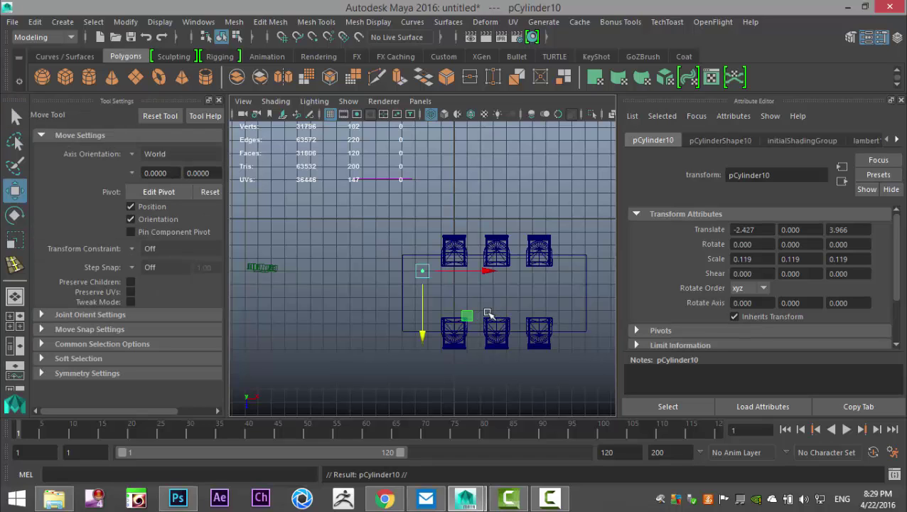
pyautogui.moveTo(421, 339); pyautogui.dragTo(431, 378)
# Adjust both legs to sit nearer the table's long edges, with the copy at about Z 7.644 and the original at Z 3.635
pyautogui.scroll(3, 453, 365)
pyautogui.scroll(3, 453, 364)
pyautogui.keyDown('alt'); pyautogui.moveTo(455, 366); pyautogui.dragTo(396, 286, button='middle'); pyautogui.keyUp('alt')
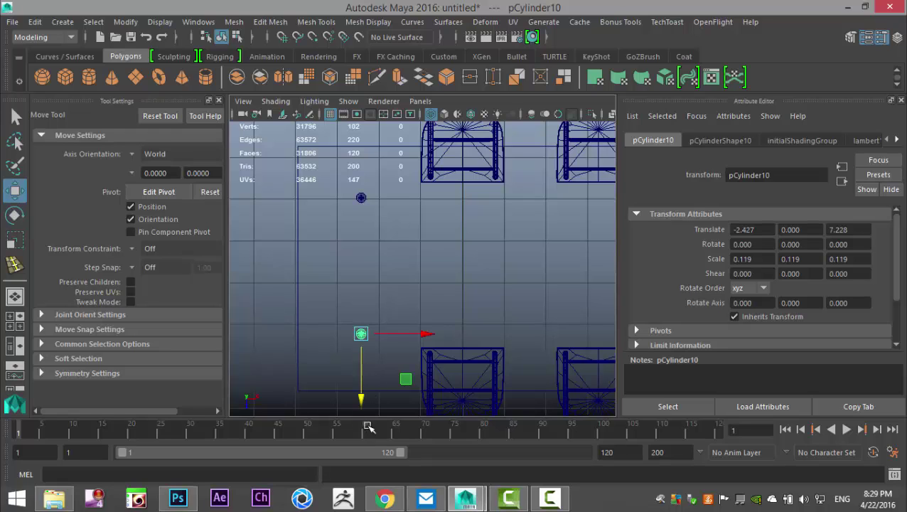
pyautogui.moveTo(359, 401); pyautogui.dragTo(361, 396)
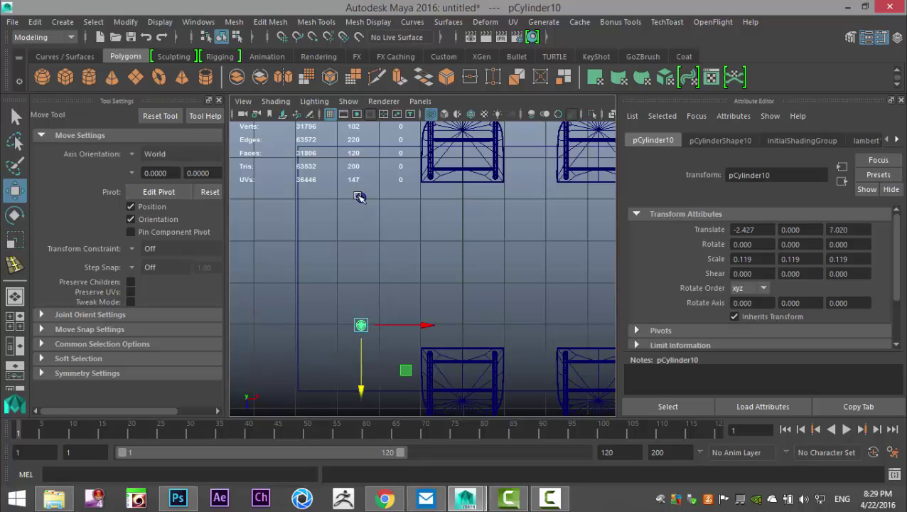
pyautogui.scroll(-2, 380, 338)
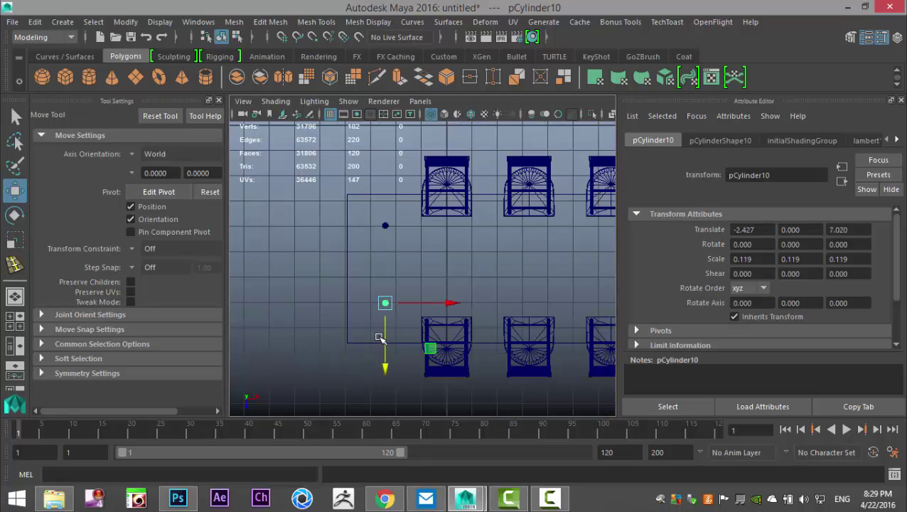
pyautogui.scroll(-2, 382, 342)
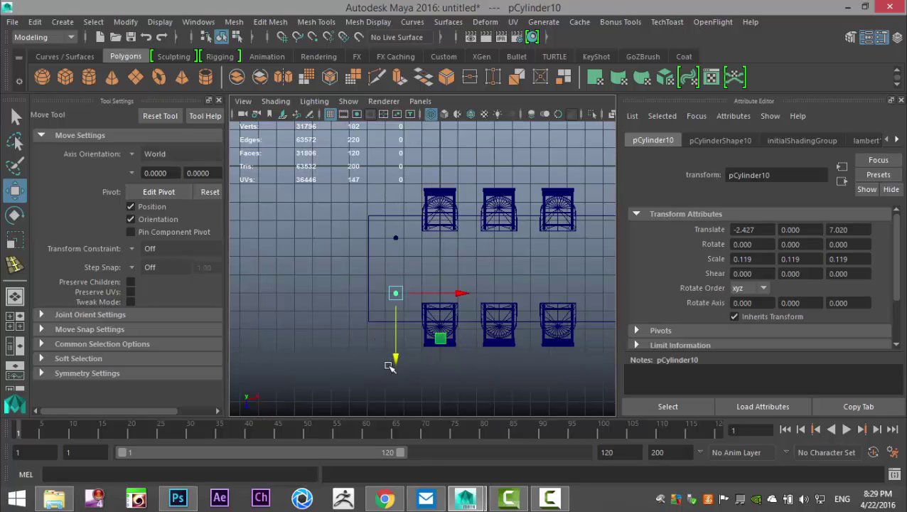
pyautogui.moveTo(402, 367); pyautogui.dragTo(400, 371)
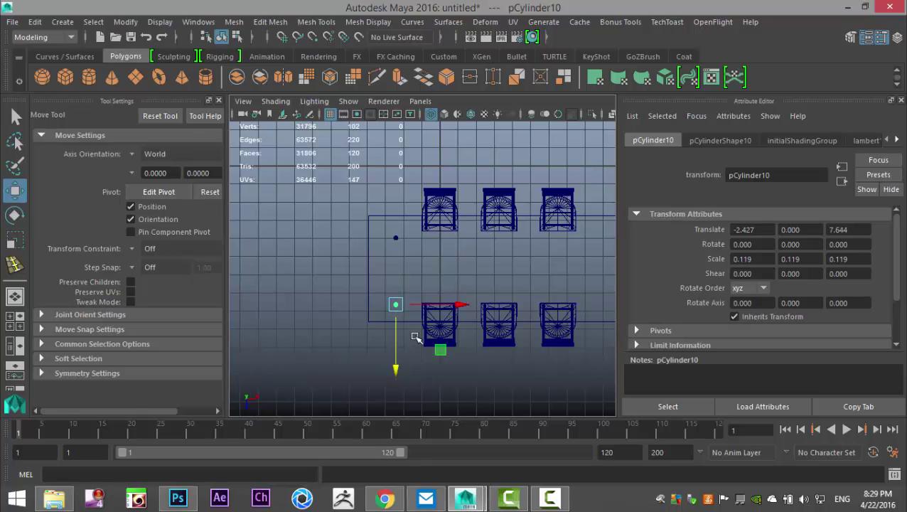
pyautogui.click(397, 240)
pyautogui.moveTo(401, 302); pyautogui.dragTo(396, 298)
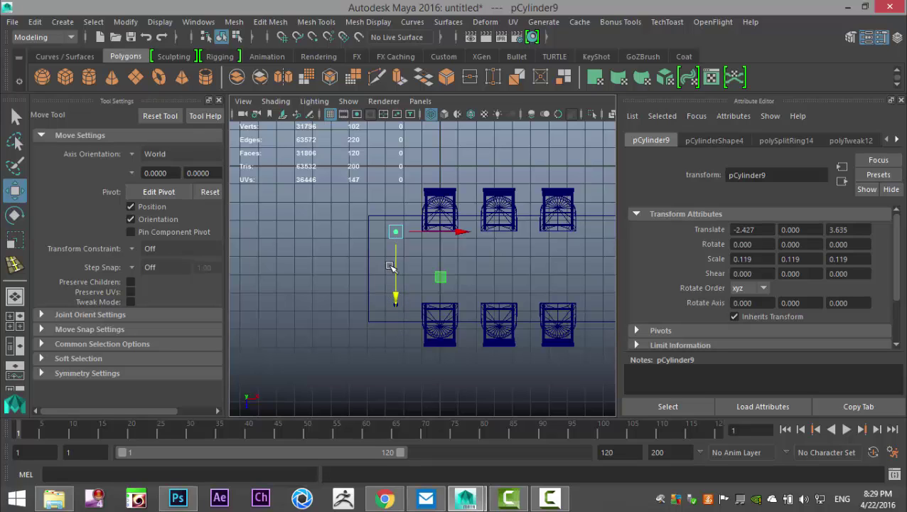
# Select both table legs, duplicate them and move the copies along X to the table's other end, at about X 8.619
pyautogui.click(388, 276)
pyautogui.click(398, 231)
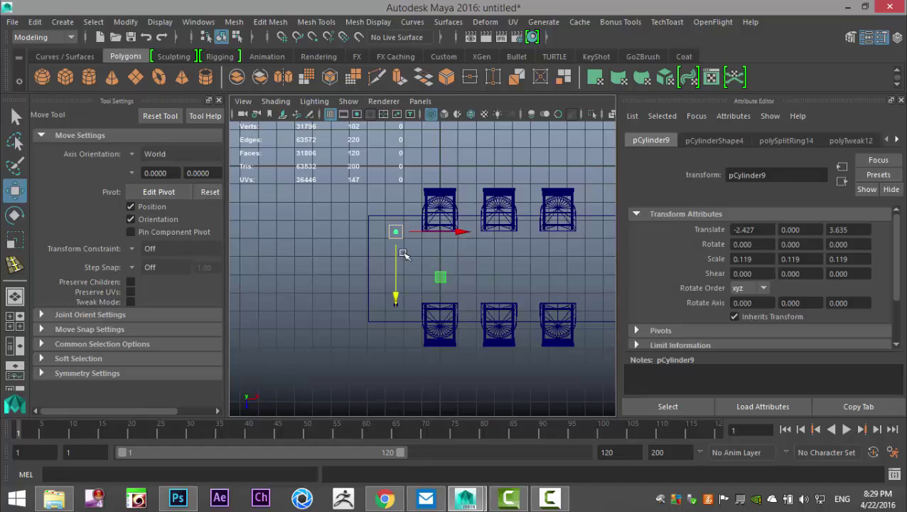
pyautogui.scroll(2, 395, 310)
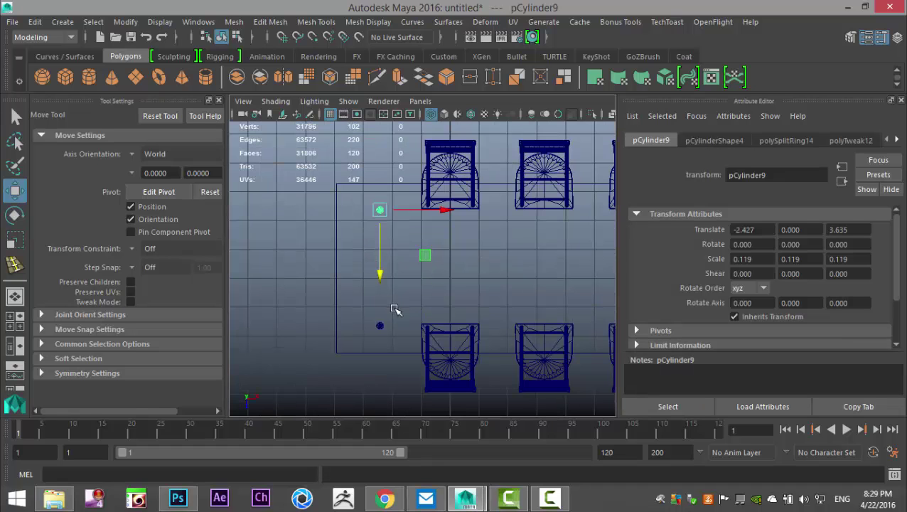
pyautogui.hotkey('shift', 'd')
pyautogui.scroll(-3, 427, 327)
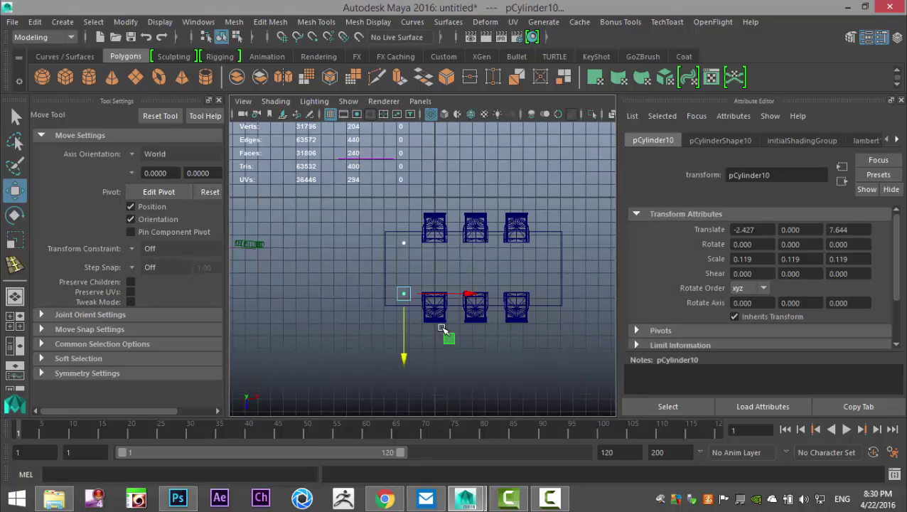
pyautogui.hotkey('ctrl', 'd')
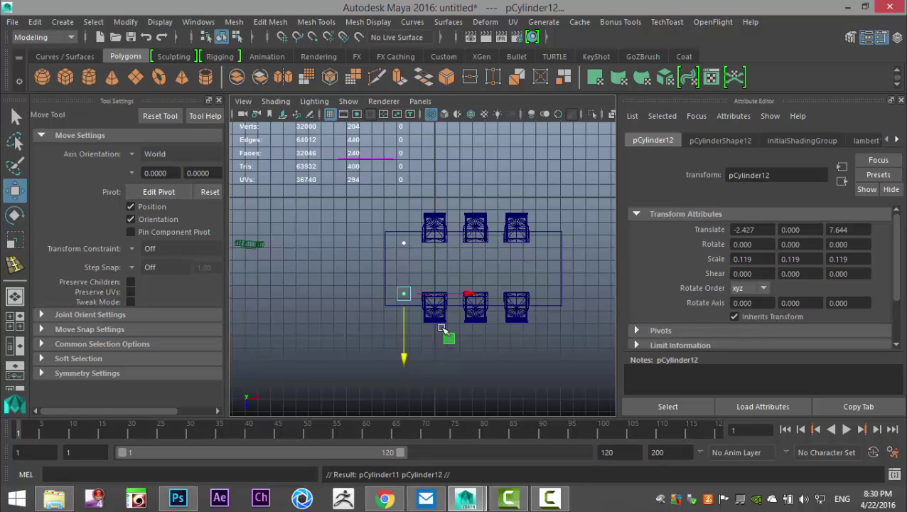
pyautogui.moveTo(470, 297); pyautogui.dragTo(610, 295)
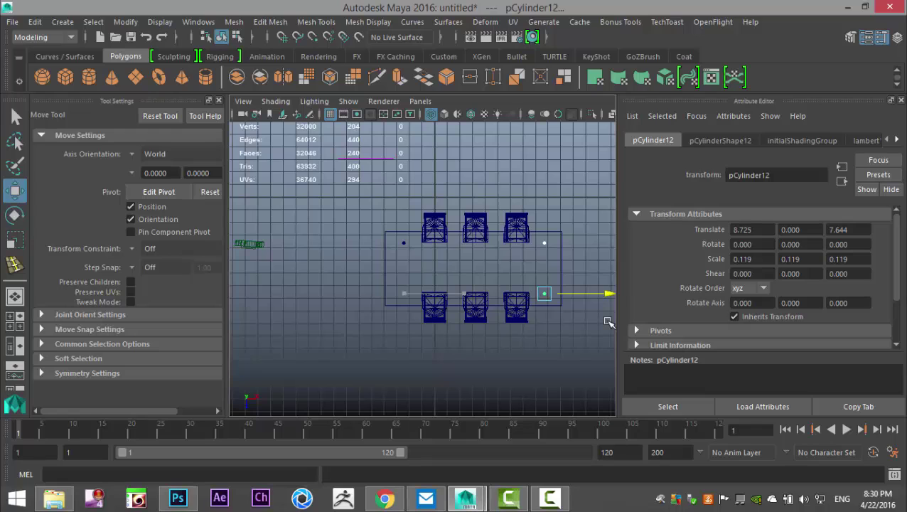
pyautogui.moveTo(605, 318); pyautogui.dragTo(606, 321)
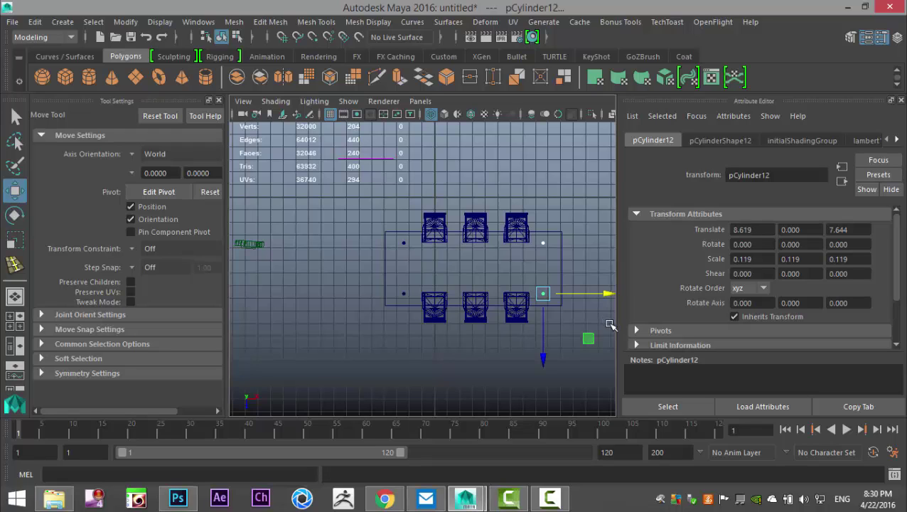
# Return to the perspective view and delete the reference image plane
pyautogui.click(15, 326)
pyautogui.press('space')
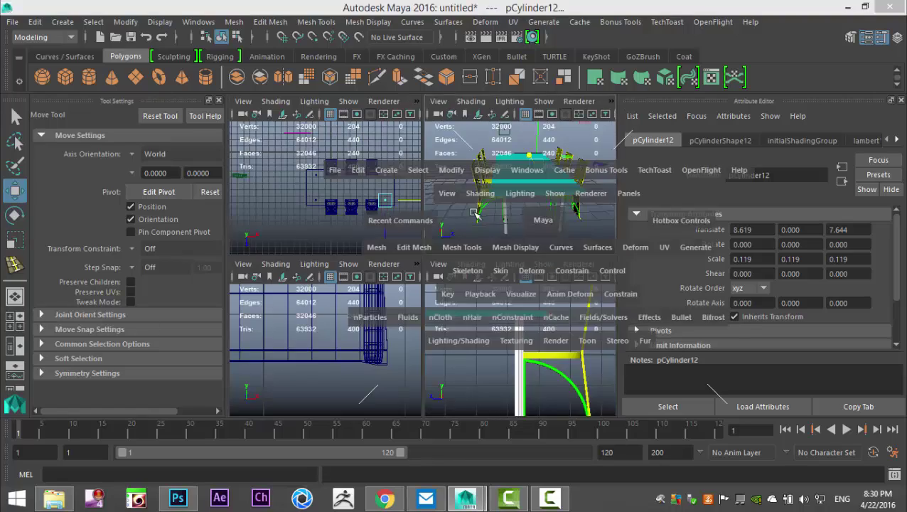
pyautogui.scroll(-5, 328, 283)
pyautogui.scroll(7, 328, 282)
pyautogui.keyDown('alt'); pyautogui.moveTo(374, 296); pyautogui.dragTo(243, 271); pyautogui.keyUp('alt')
pyautogui.scroll(-8, 429, 295)
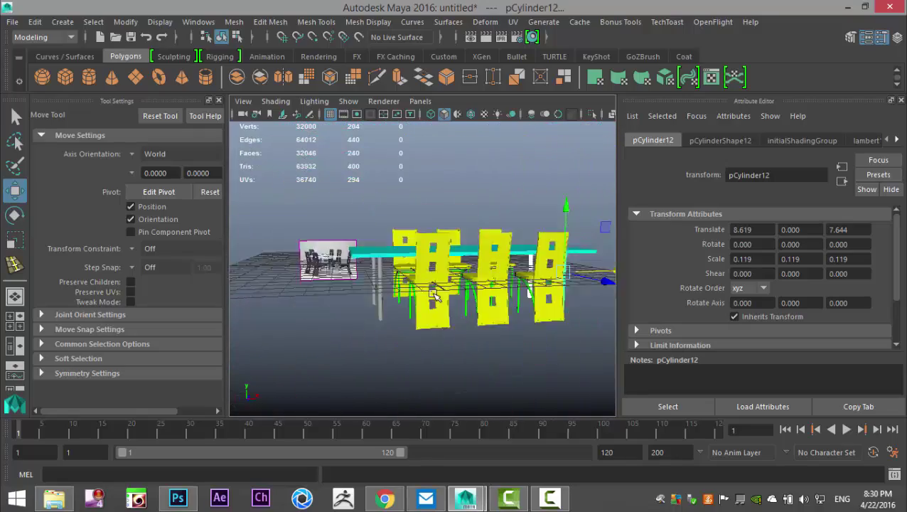
pyautogui.keyDown('alt'); pyautogui.moveTo(421, 331); pyautogui.dragTo(385, 371); pyautogui.keyUp('alt')
pyautogui.click(480, 347)
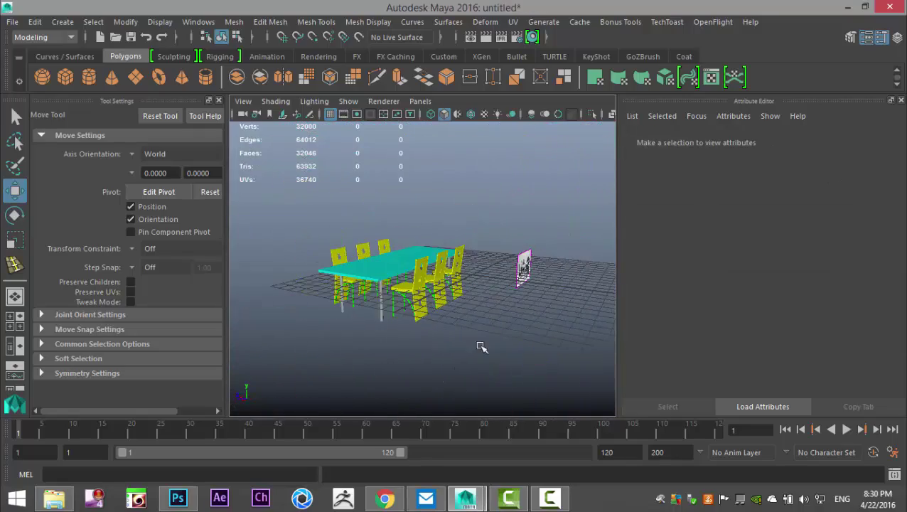
pyautogui.click(523, 265)
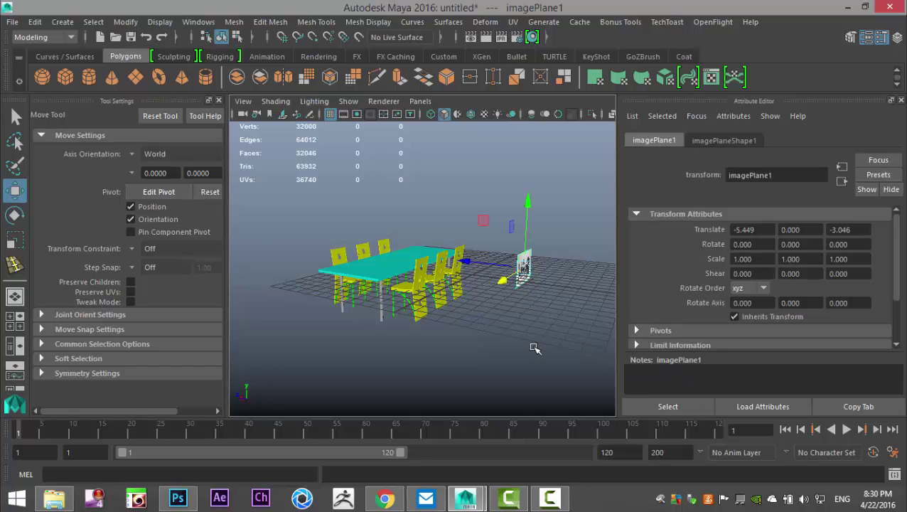
pyautogui.press('Delete')
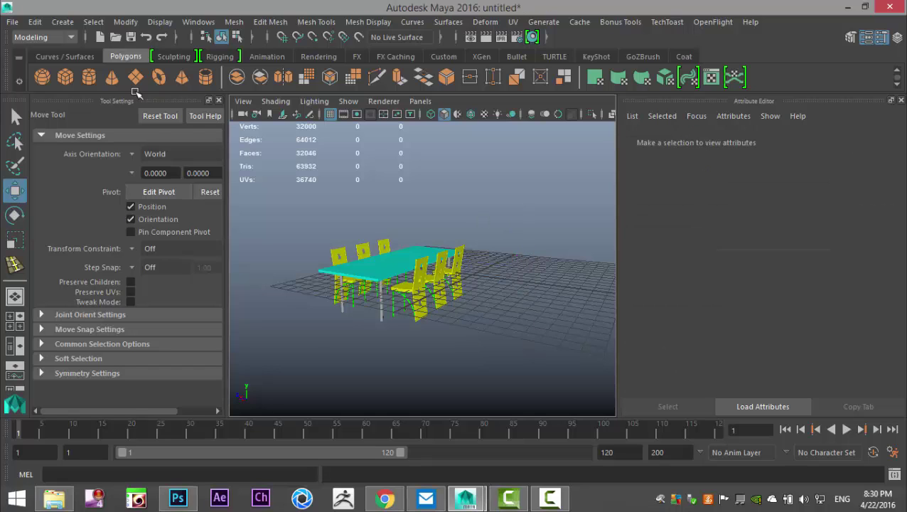
# Close the Tool Settings and show the perspective view full size
pyautogui.click(218, 101)
pyautogui.press('space')
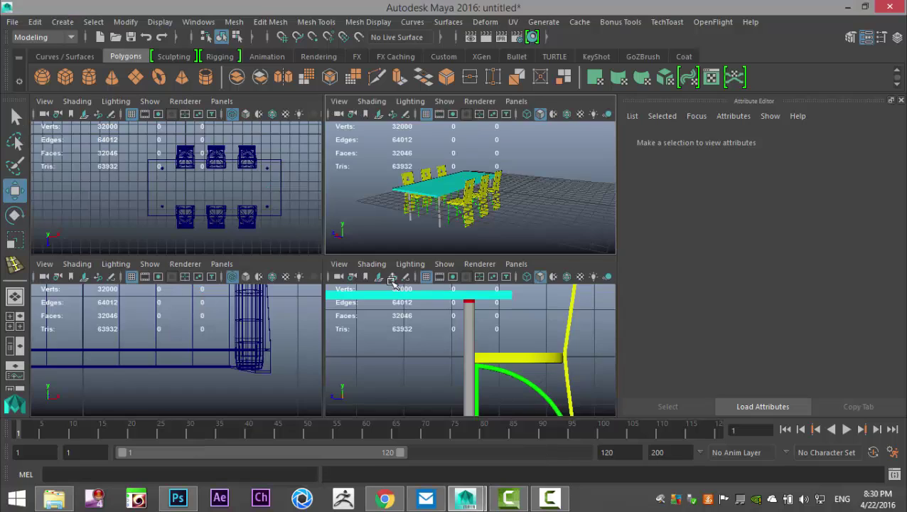
pyautogui.press('space')
pyautogui.scroll(4, 432, 226)
pyautogui.scroll(-6, 423, 238)
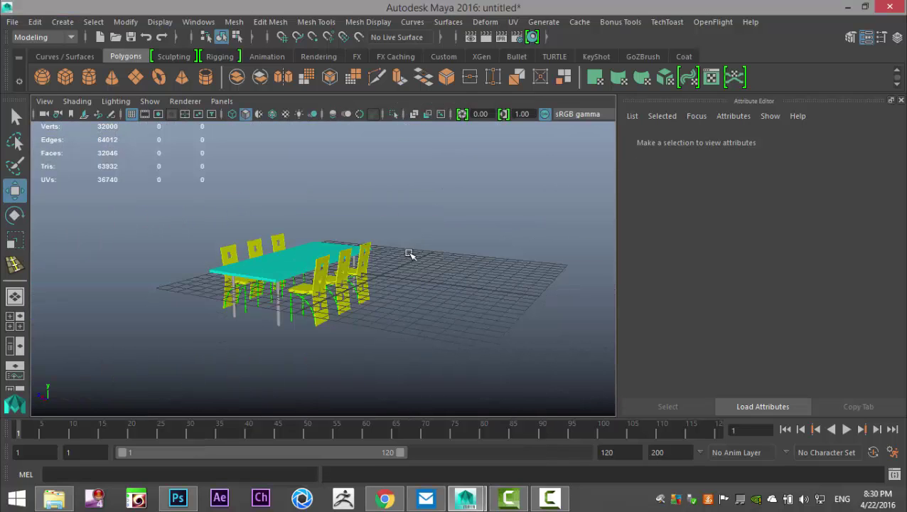
# Select the entire dining set and delete its construction history
pyautogui.keyDown('alt'); pyautogui.moveTo(382, 287); pyautogui.dragTo(426, 316); pyautogui.keyUp('alt')
pyautogui.moveTo(211, 205); pyautogui.dragTo(434, 399)
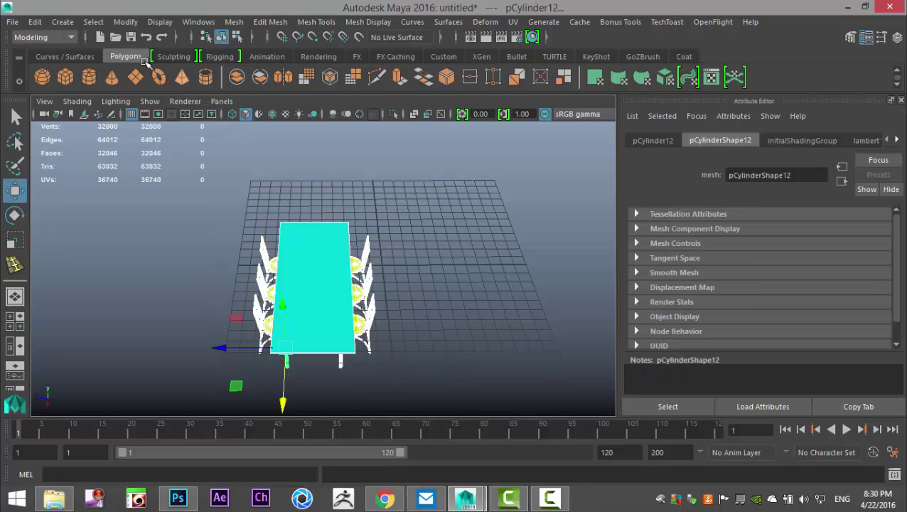
pyautogui.click(35, 23)
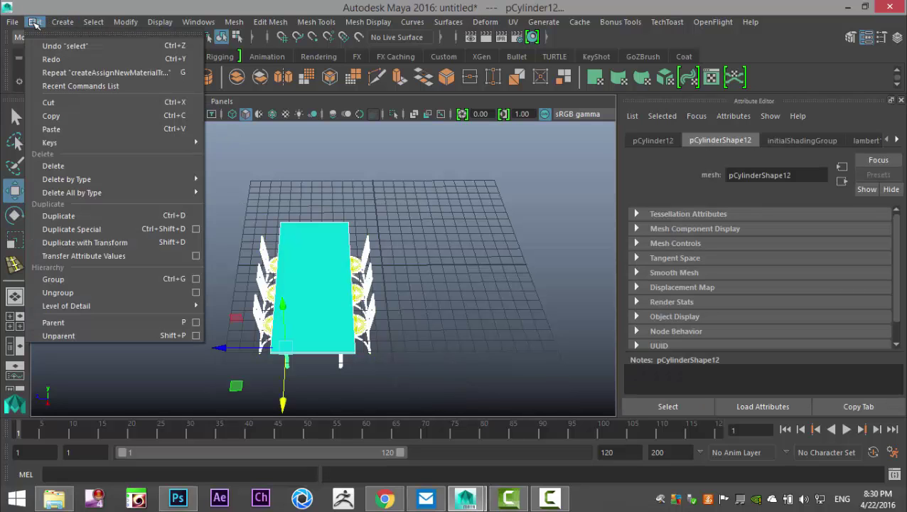
pyautogui.moveTo(112, 182)
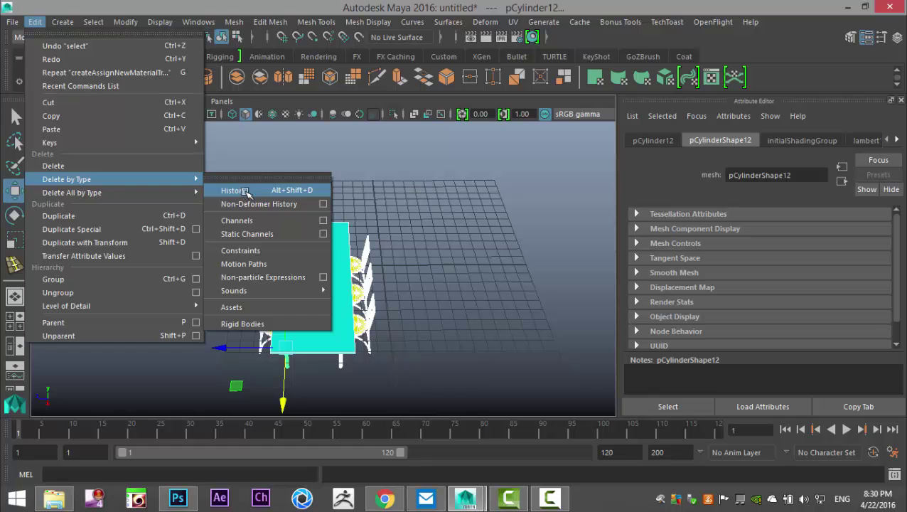
pyautogui.click(246, 191)
# Export the selected dining set to the Desktop as an FBX file named TablesetFBX
pyautogui.click(12, 22)
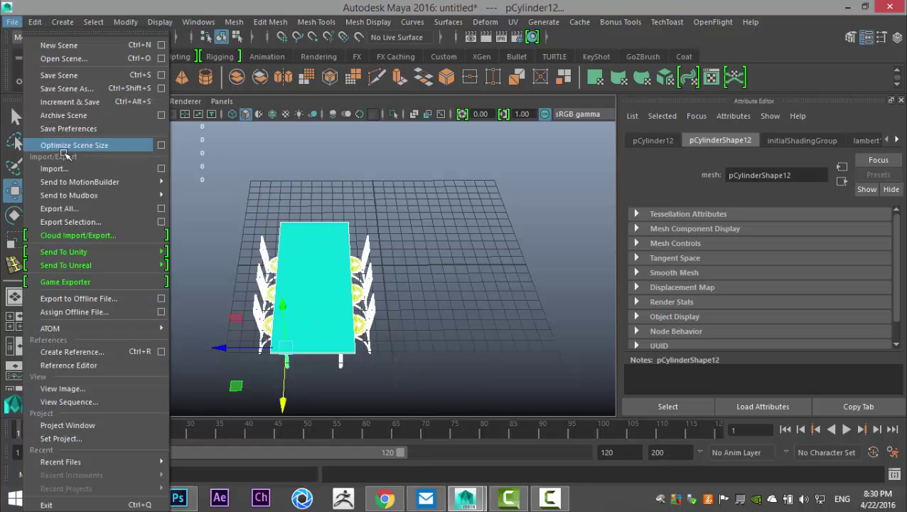
pyautogui.click(92, 222)
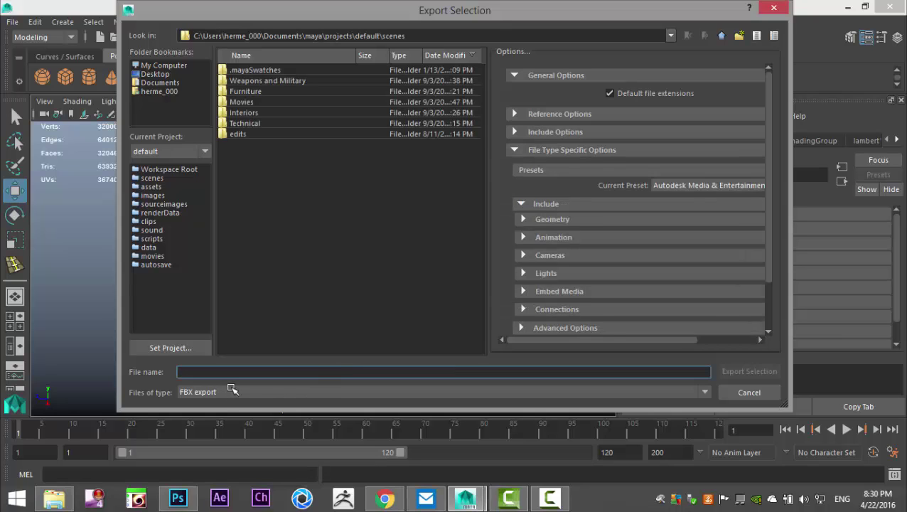
pyautogui.write('TablesetFBX')
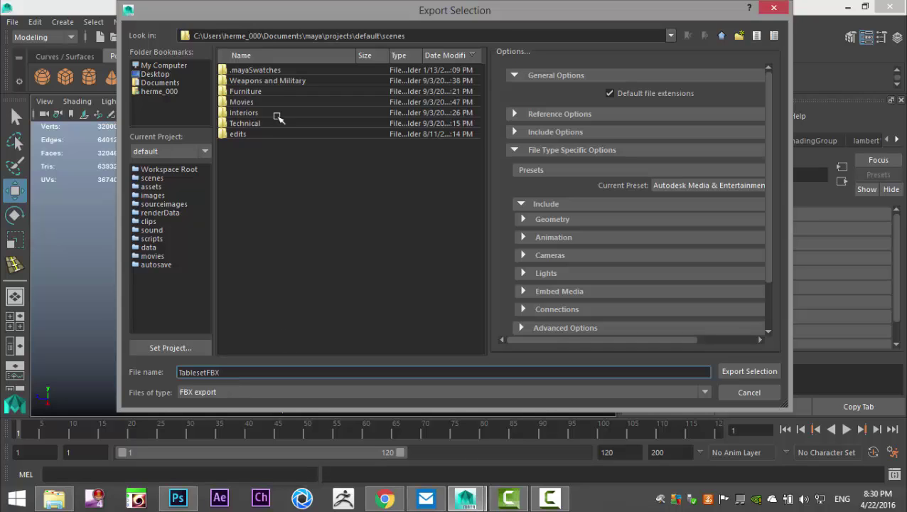
pyautogui.click(155, 74)
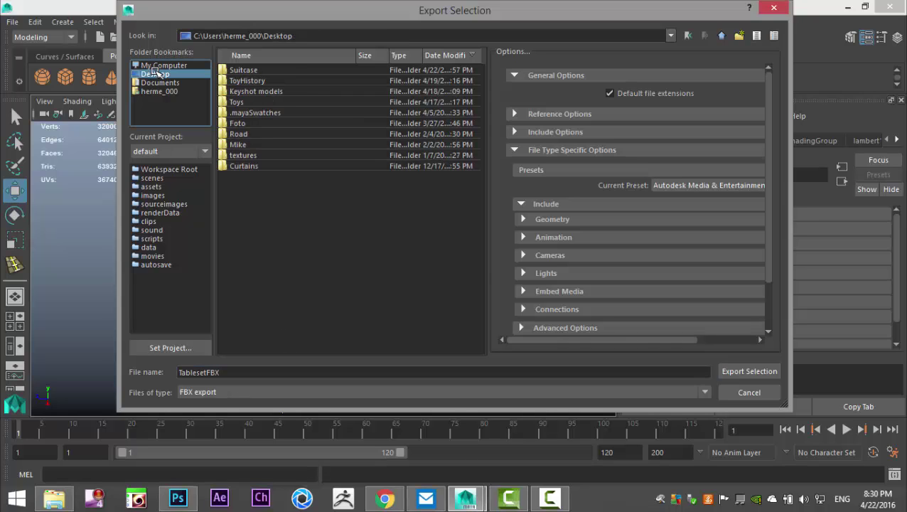
pyautogui.click(750, 371)
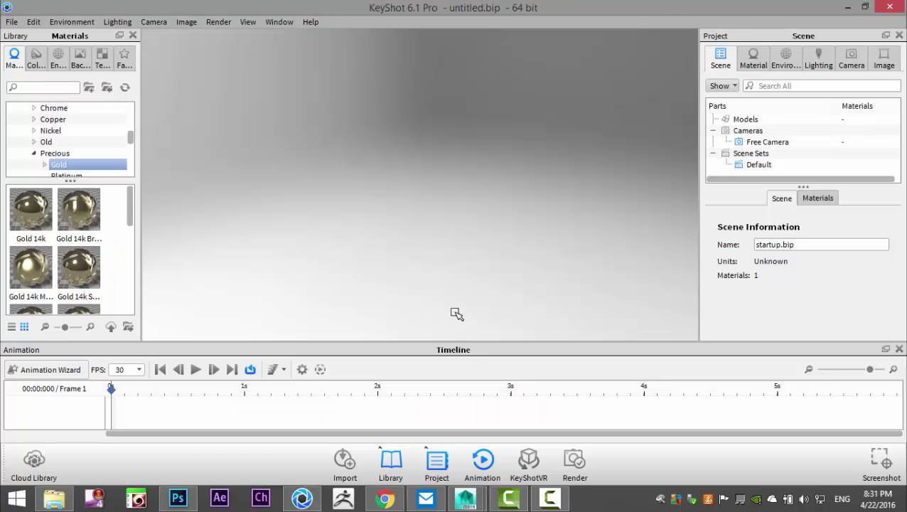
# Switch to KeyShot and import the TablesetFBX file from the Desktop with the default import options
pyautogui.click(11, 22)
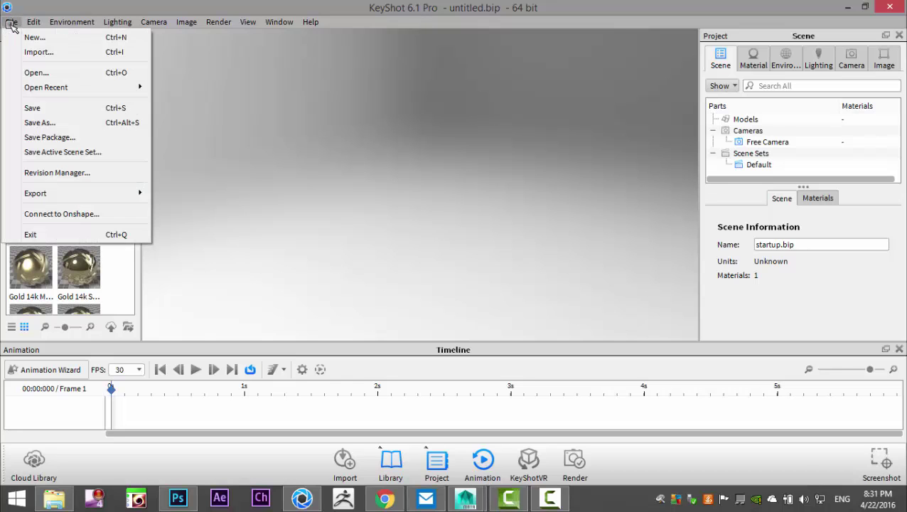
pyautogui.click(45, 50)
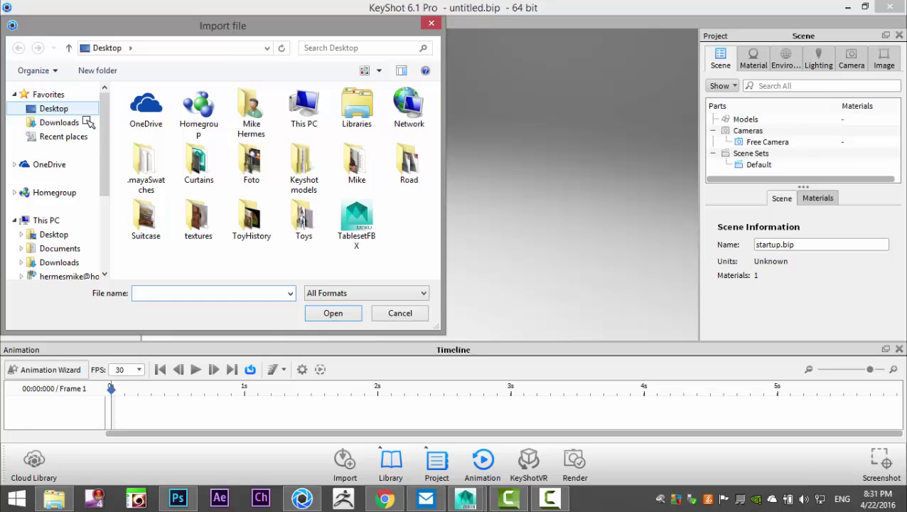
pyautogui.click(357, 220)
pyautogui.click(334, 314)
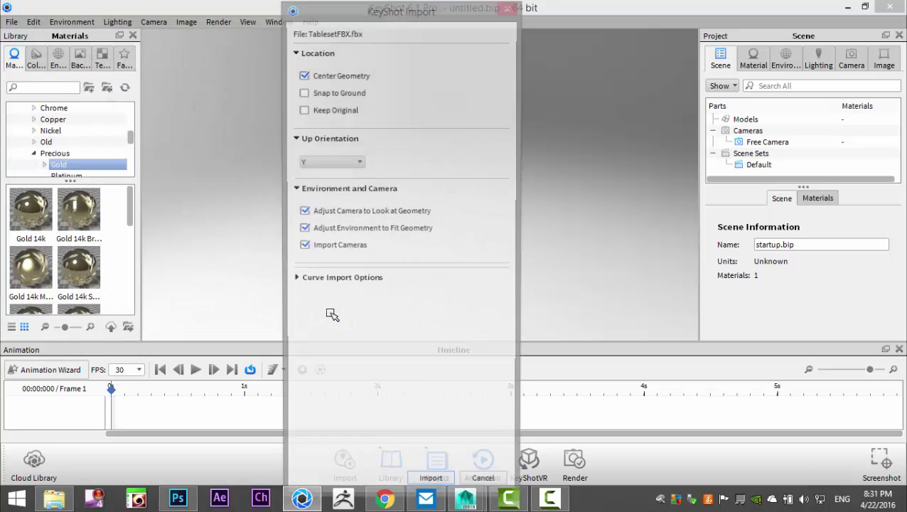
pyautogui.click(441, 487)
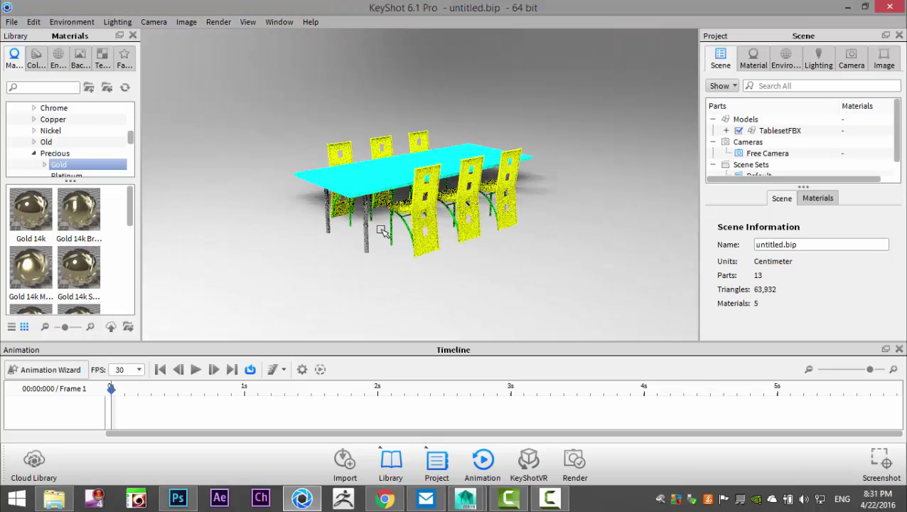
# Apply the white heavy frosted glass material from the Glass library to the tabletop
pyautogui.scroll(5, 425, 234)
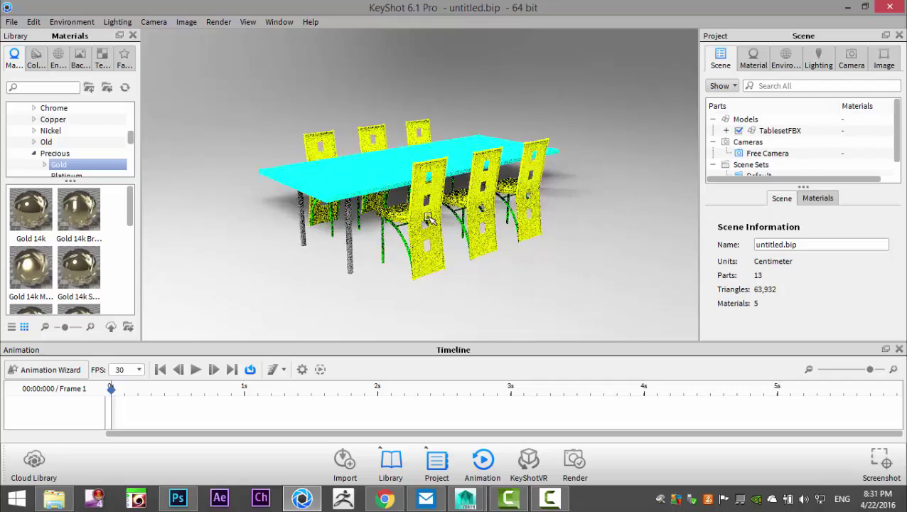
pyautogui.moveTo(522, 193); pyautogui.dragTo(500, 253)
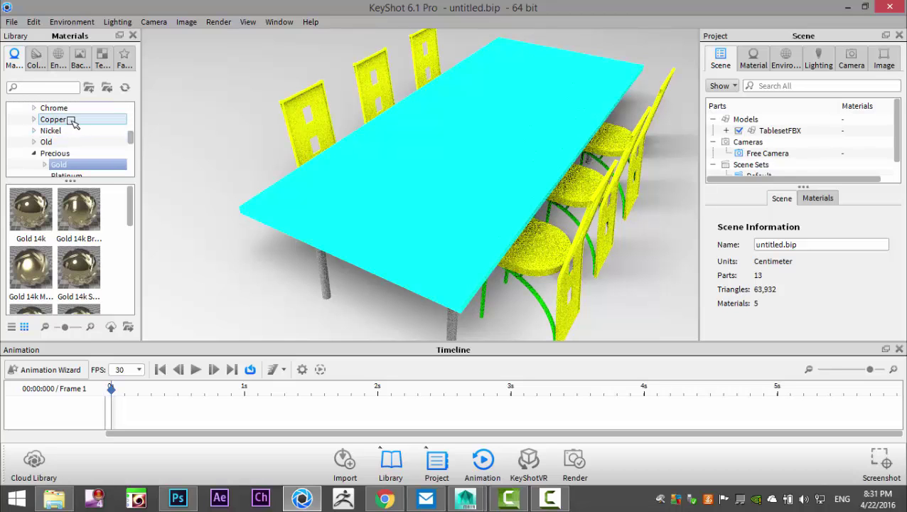
pyautogui.scroll(-4, 71, 131)
pyautogui.scroll(-1, 82, 132)
pyautogui.scroll(3, 82, 132)
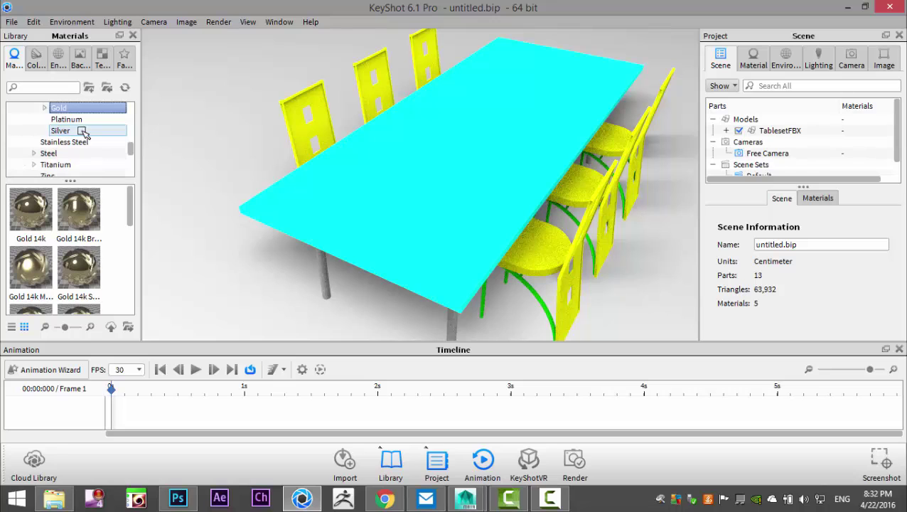
pyautogui.scroll(1, 82, 132)
pyautogui.scroll(4, 82, 133)
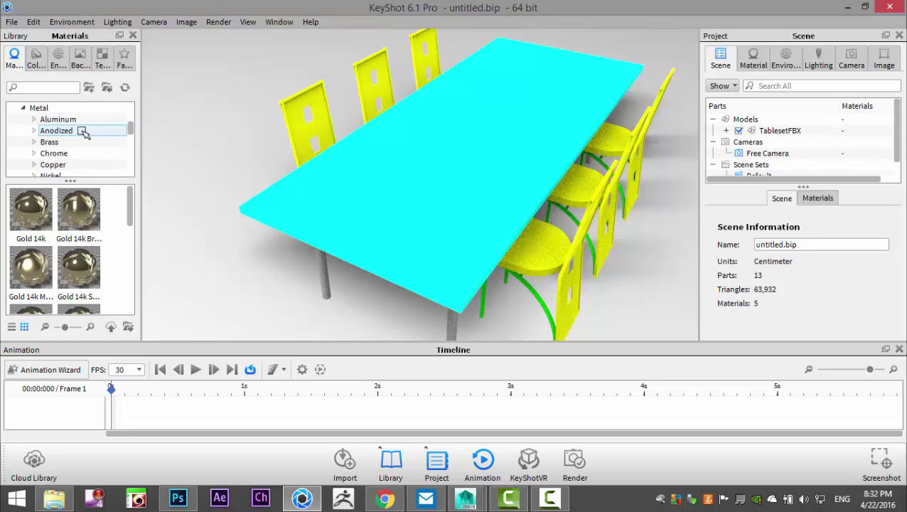
pyautogui.click(23, 141)
pyautogui.scroll(-1, 71, 145)
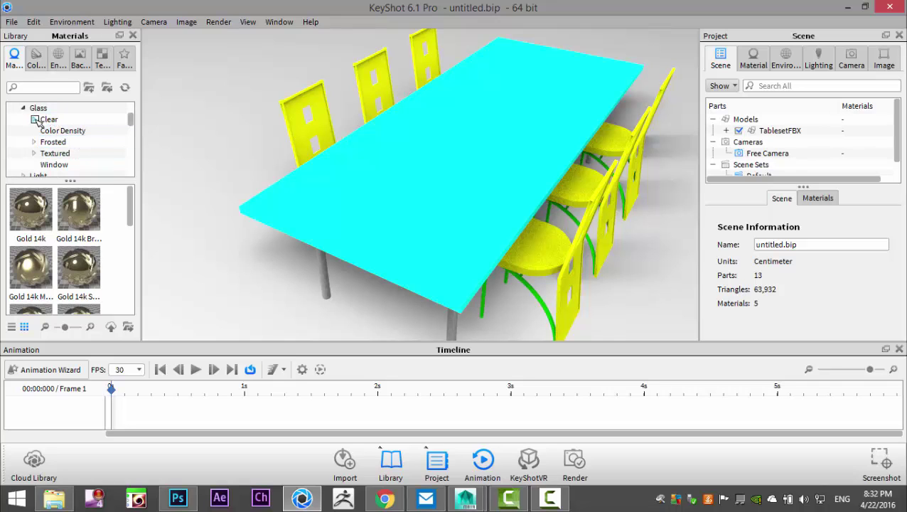
pyautogui.click(33, 141)
pyautogui.click(61, 153)
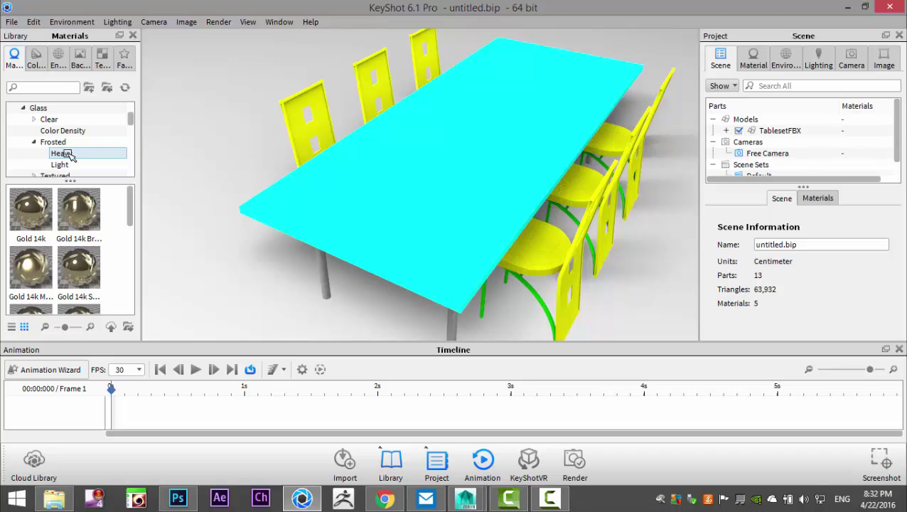
pyautogui.click(70, 154)
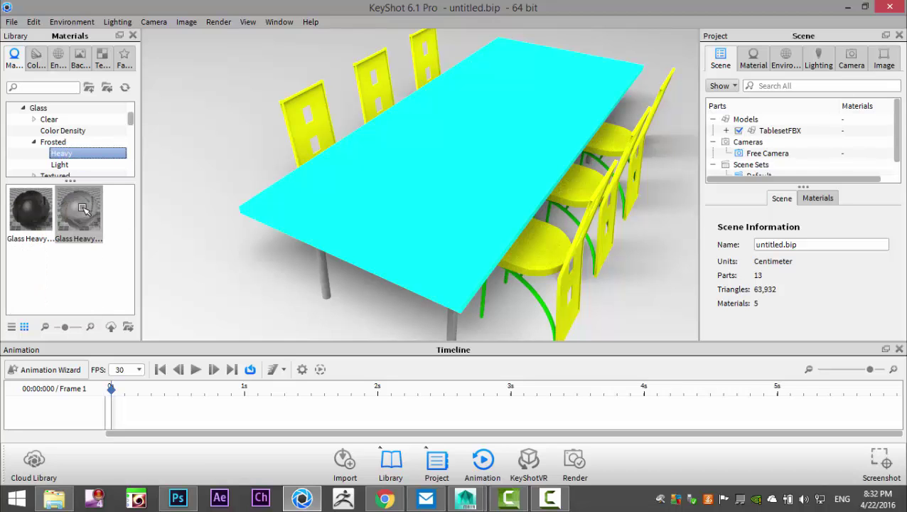
pyautogui.moveTo(78, 210); pyautogui.dragTo(377, 229)
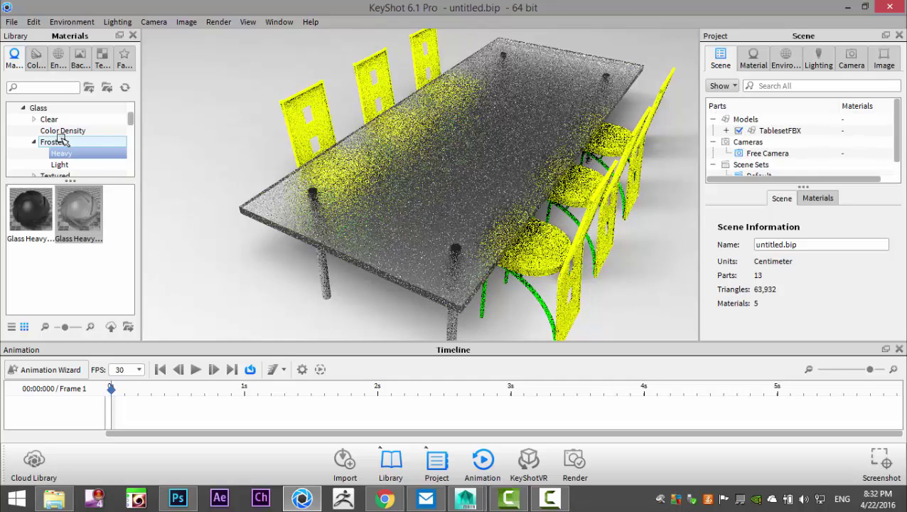
# Apply the Leather Black material from the basic leather library to the yellow chair seats and backs
pyautogui.scroll(2, 75, 127)
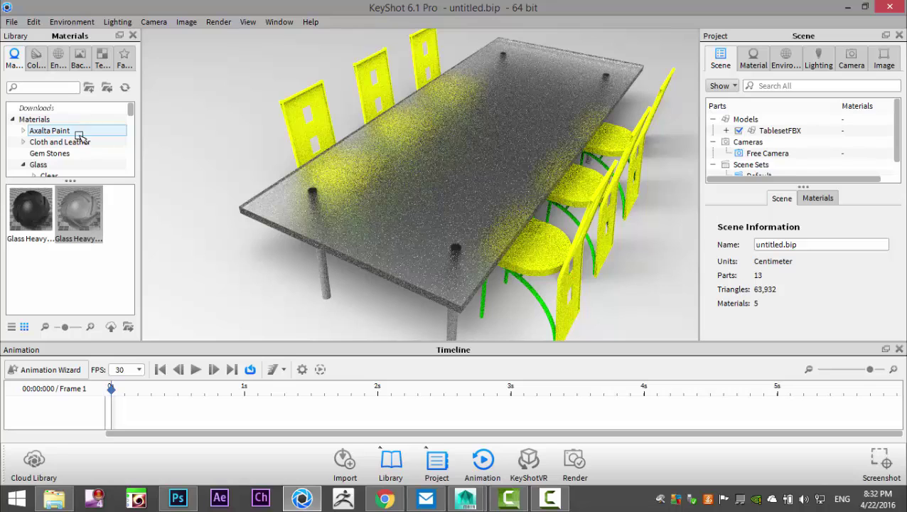
pyautogui.click(24, 141)
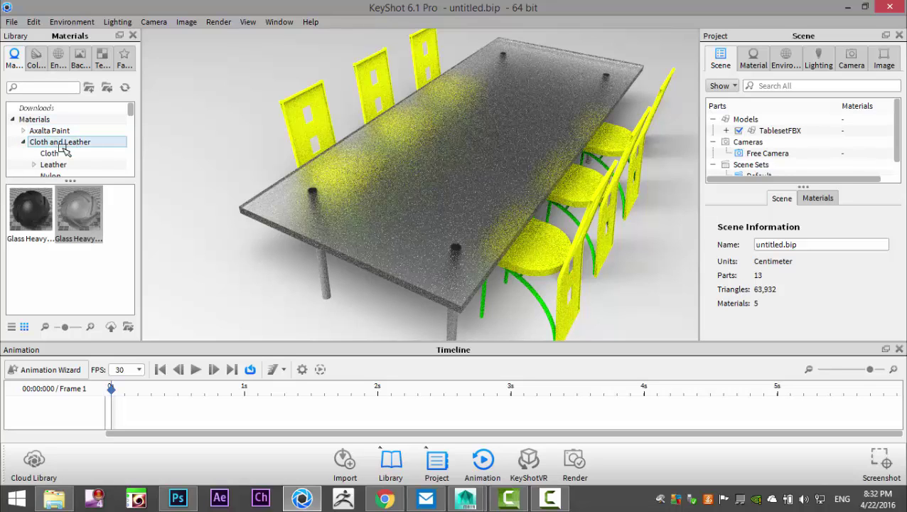
pyautogui.click(34, 165)
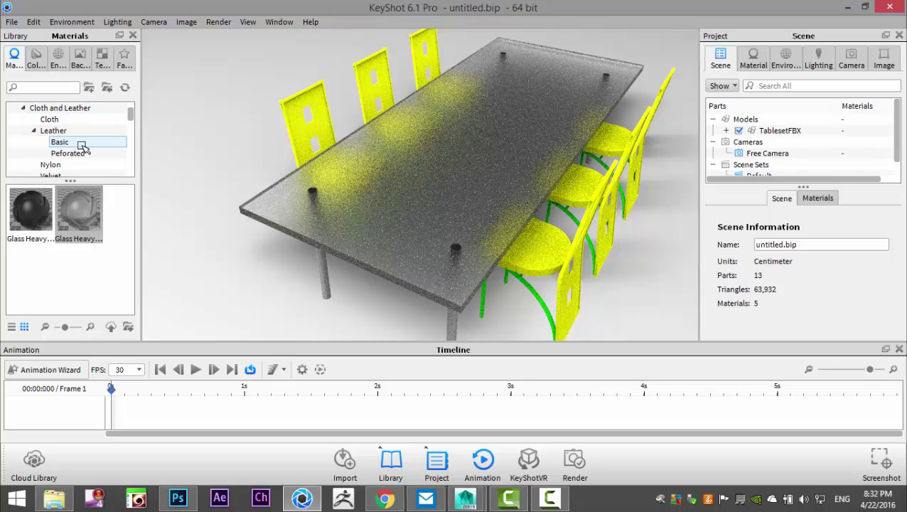
pyautogui.click(70, 144)
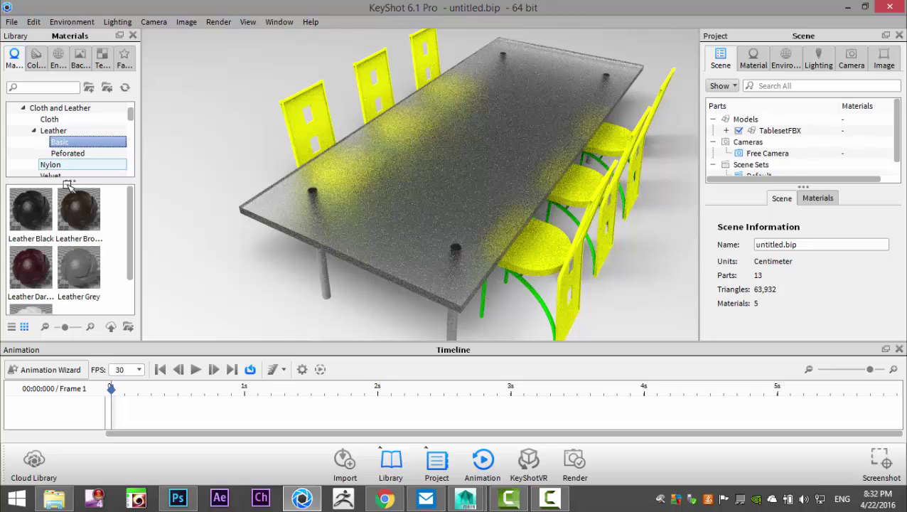
pyautogui.moveTo(29, 213); pyautogui.dragTo(299, 127)
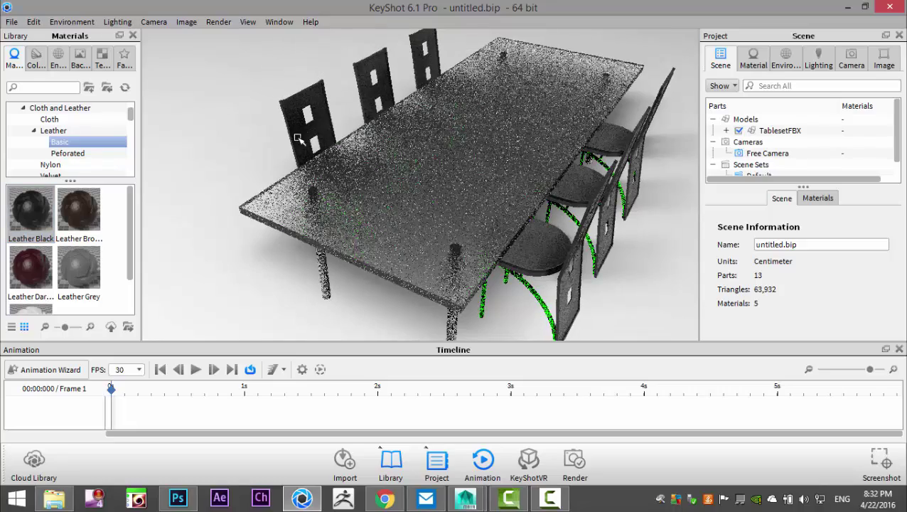
# Open the chairs' Leather Black material for editing and start the Mapping Tool for its diffuse leather texture
pyautogui.scroll(4, 403, 223)
pyautogui.moveTo(403, 223); pyautogui.dragTo(465, 231)
pyautogui.moveTo(302, 192); pyautogui.dragTo(364, 225)
pyautogui.scroll(8, 366, 229)
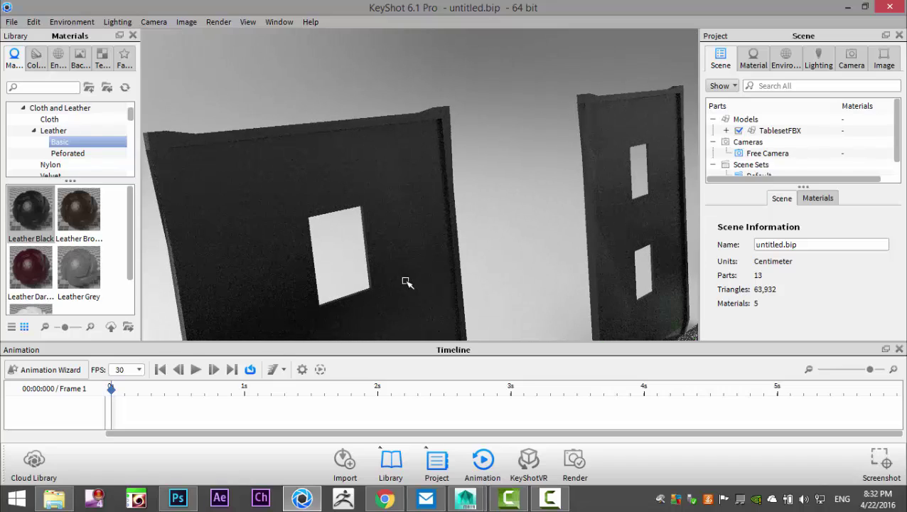
pyautogui.scroll(-4, 407, 282)
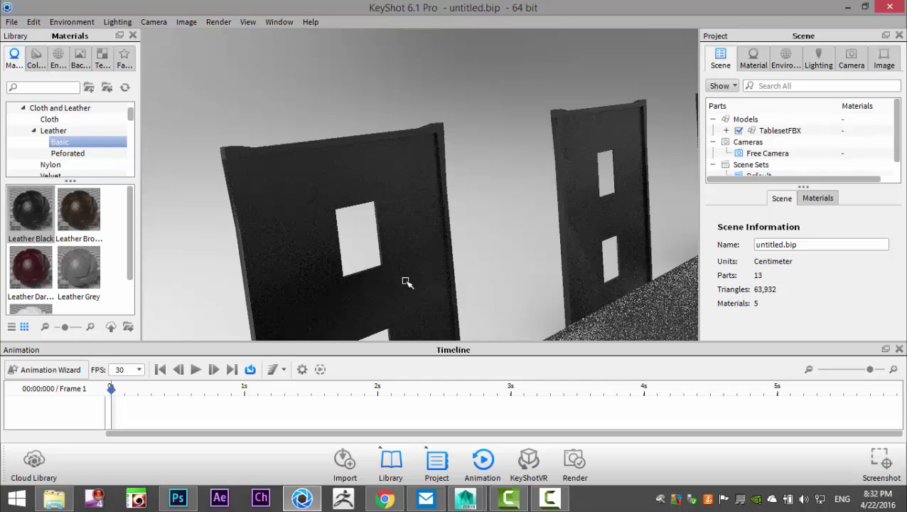
pyautogui.click(320, 180)
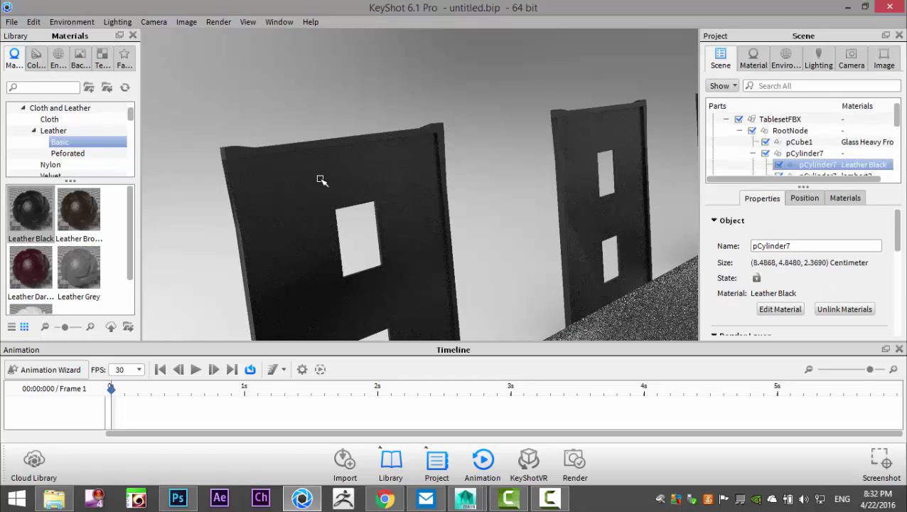
pyautogui.doubleClick(349, 196)
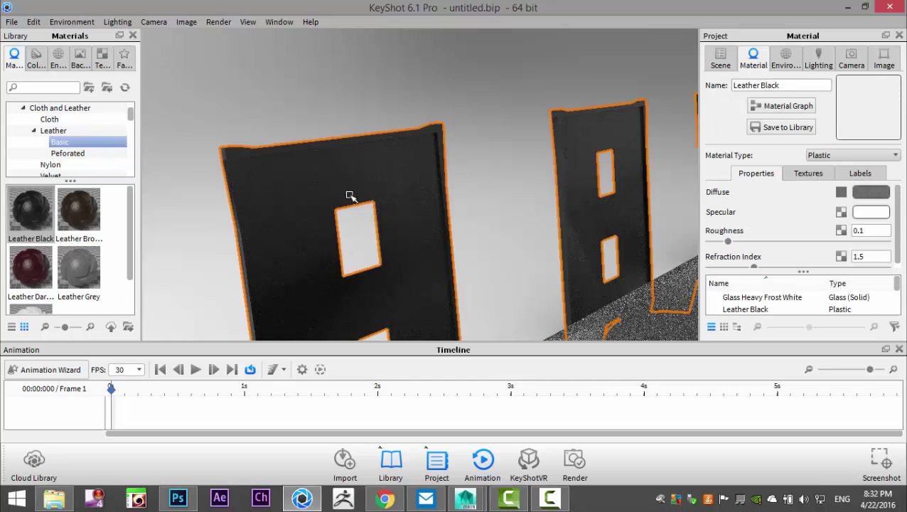
pyautogui.click(813, 177)
pyautogui.scroll(-1, 812, 215)
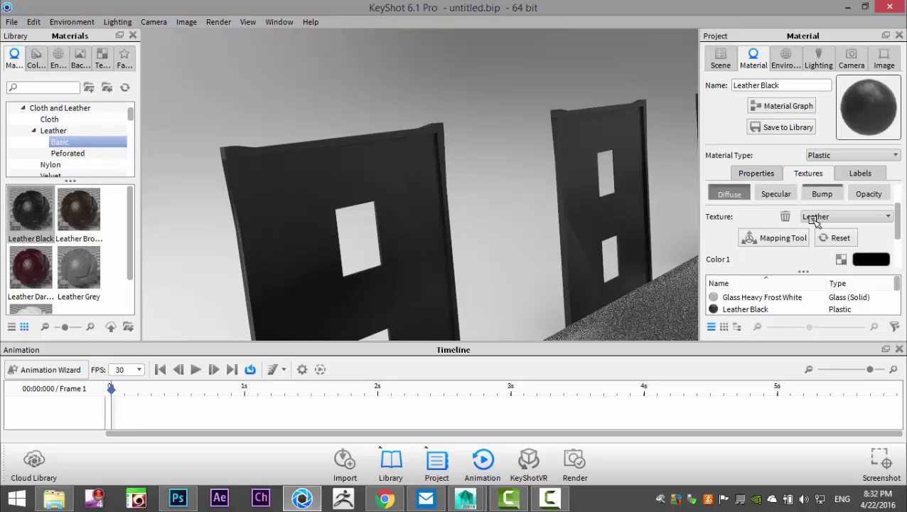
pyautogui.click(782, 239)
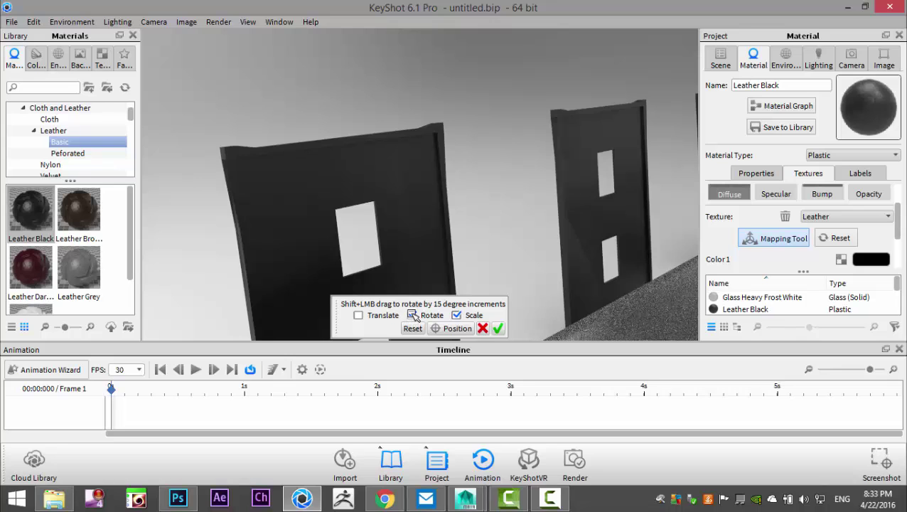
# Reduce the scale of the chairs' diffuse leather texture to 84
pyautogui.scroll(2, 520, 304)
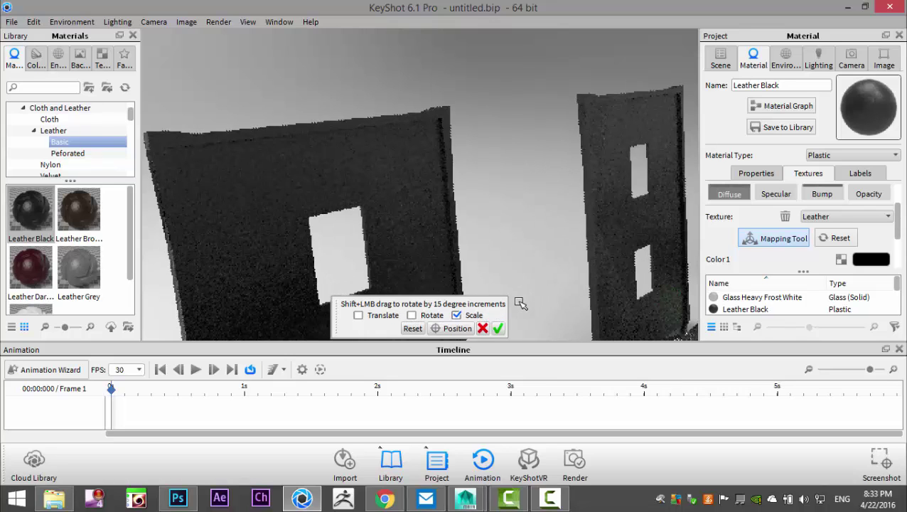
pyautogui.scroll(-10, 522, 301)
pyautogui.scroll(-5, 524, 291)
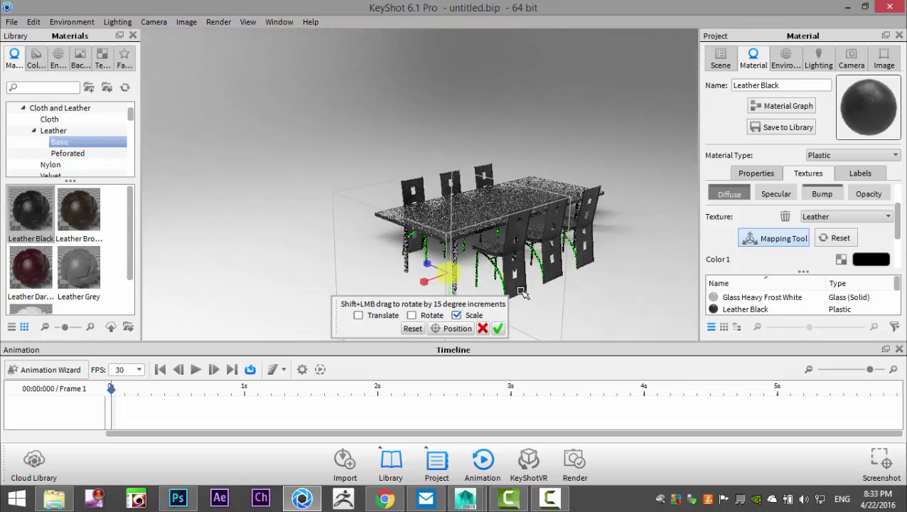
pyautogui.moveTo(396, 264); pyautogui.dragTo(447, 274)
pyautogui.scroll(-2, 851, 285)
pyautogui.scroll(-3, 832, 256)
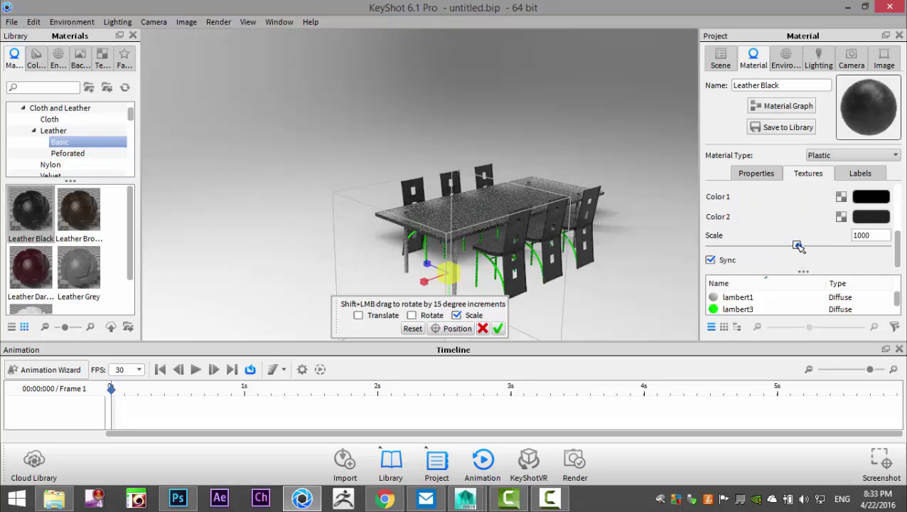
pyautogui.moveTo(793, 246); pyautogui.dragTo(726, 242)
pyautogui.scroll(-2, 535, 245)
pyautogui.scroll(8, 535, 244)
pyautogui.moveTo(535, 244); pyautogui.dragTo(417, 170)
pyautogui.scroll(4, 419, 169)
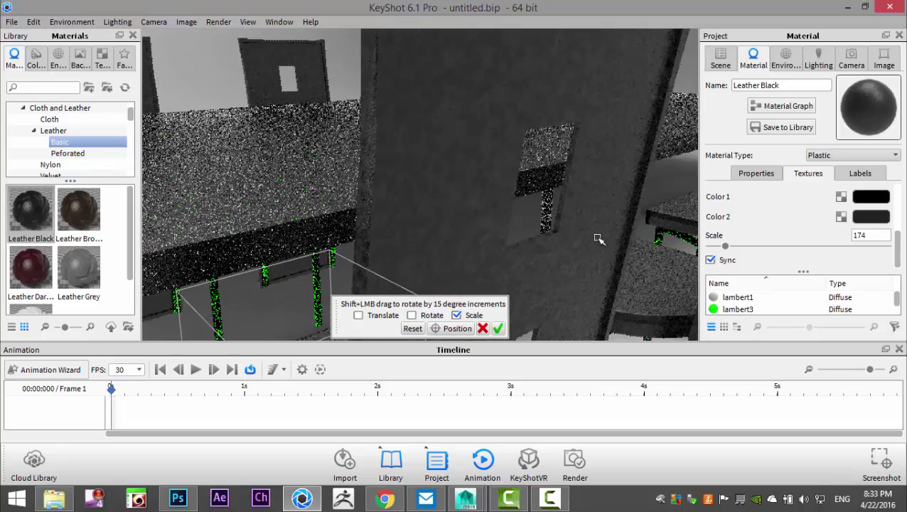
pyautogui.moveTo(726, 243); pyautogui.dragTo(718, 246)
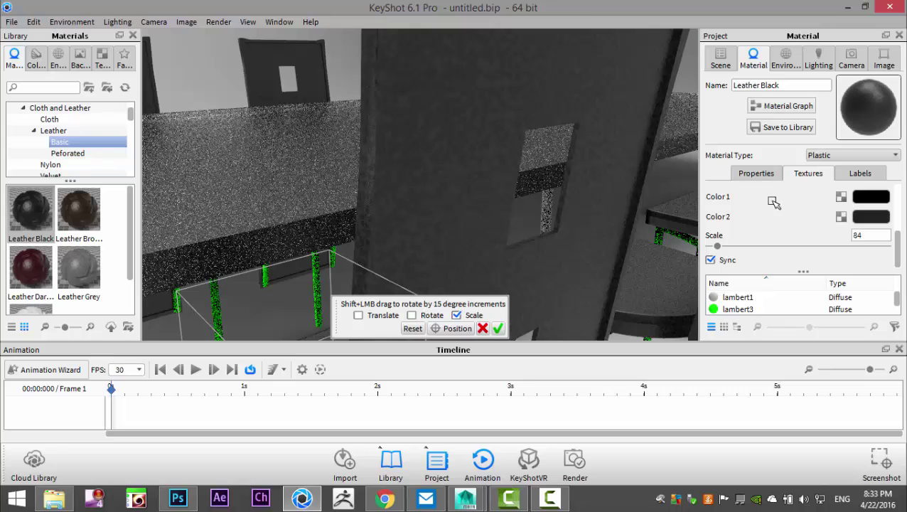
pyautogui.scroll(3, 799, 217)
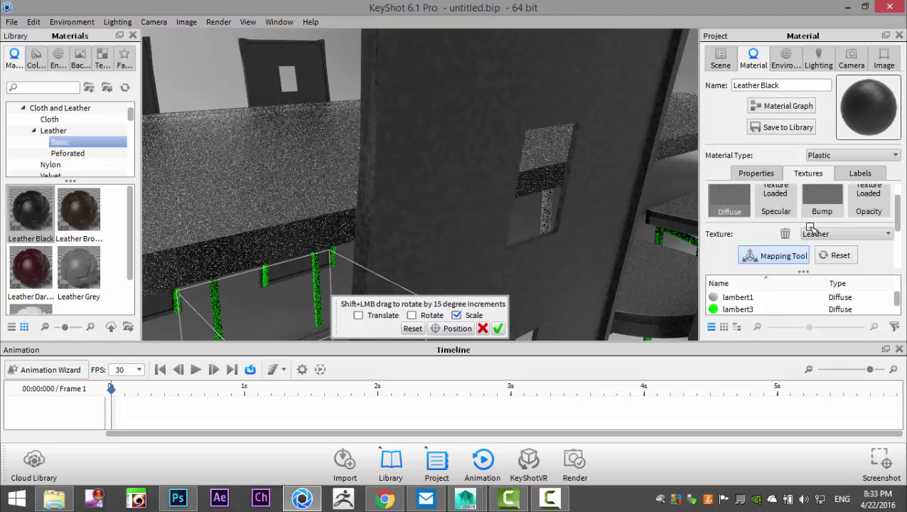
pyautogui.scroll(1, 809, 215)
pyautogui.scroll(-4, 814, 219)
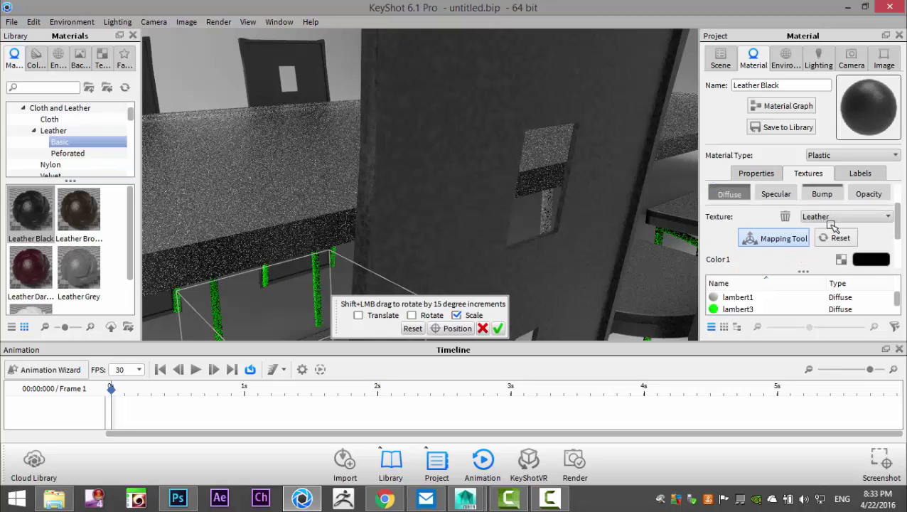
# Set the bump height of the chairs' Leather Black bump texture to 0.24
pyautogui.scroll(-1, 839, 232)
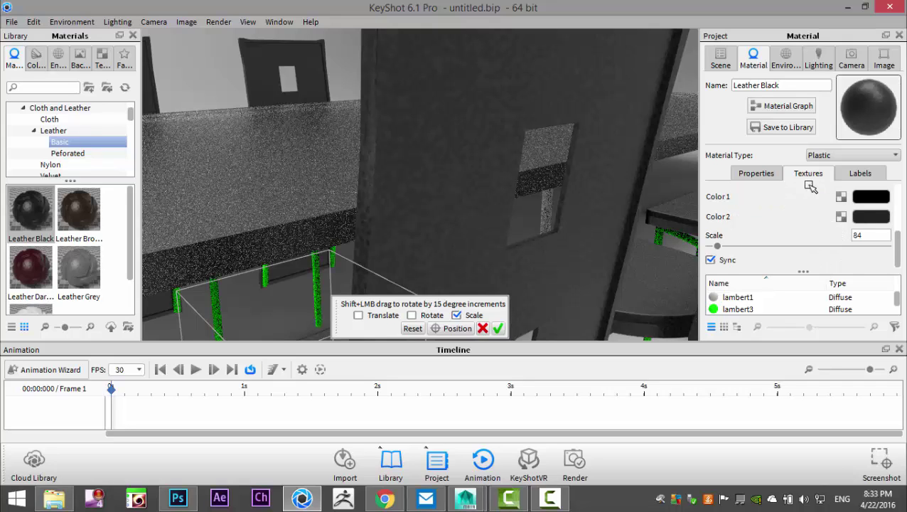
pyautogui.scroll(4, 795, 220)
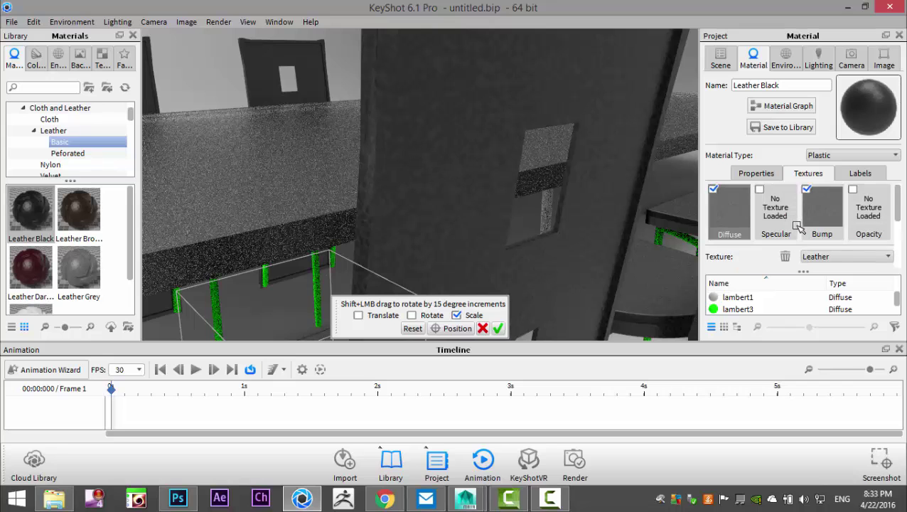
pyautogui.click(815, 205)
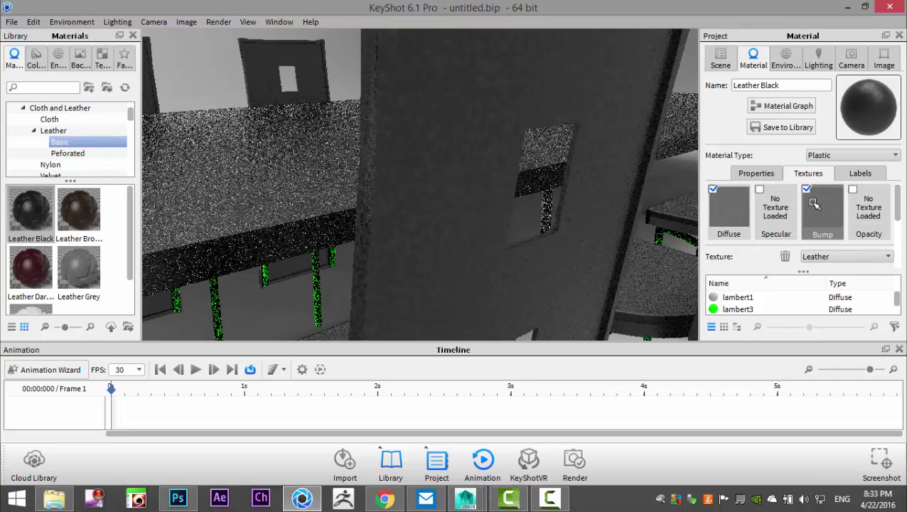
pyautogui.scroll(-3, 817, 208)
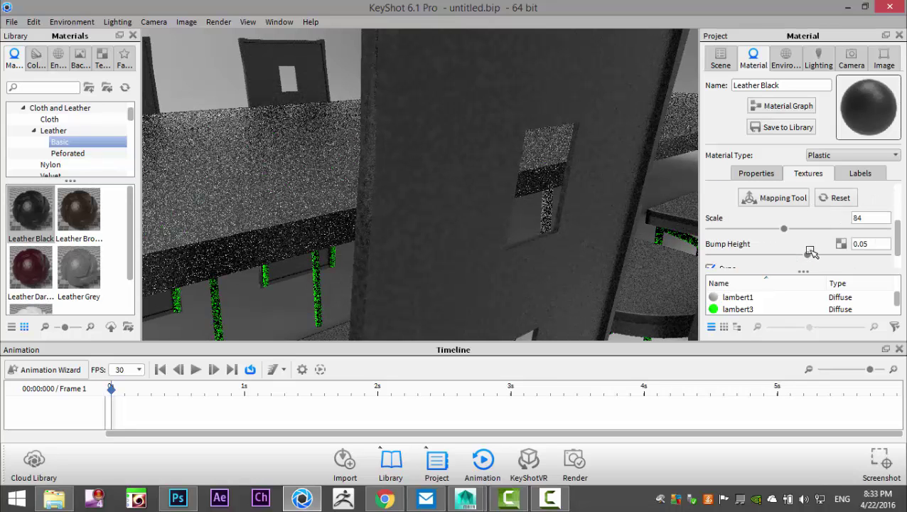
pyautogui.moveTo(818, 257); pyautogui.dragTo(795, 258)
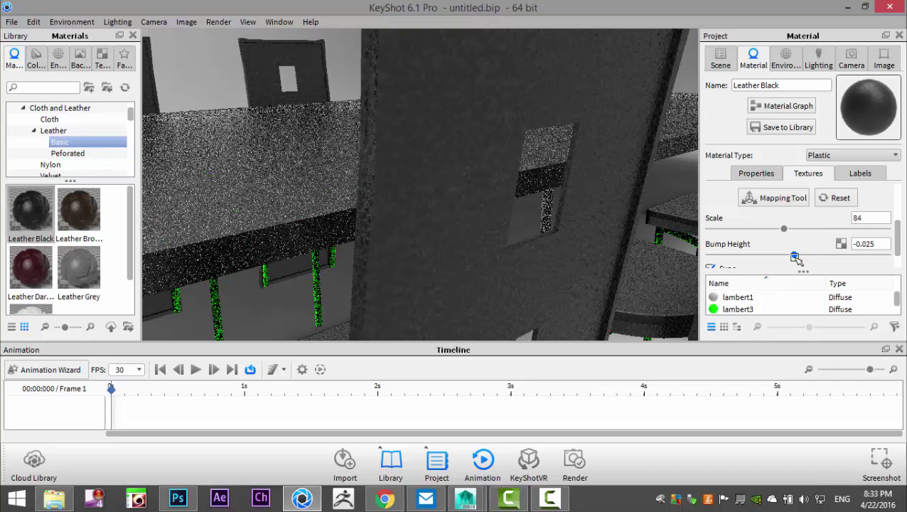
pyautogui.doubleClick(476, 144)
pyautogui.click(808, 174)
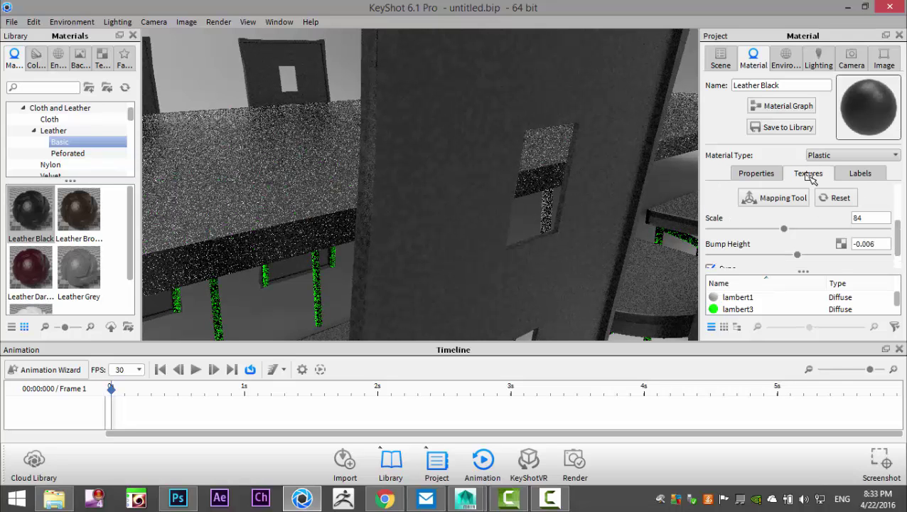
pyautogui.scroll(-1, 800, 234)
pyautogui.moveTo(798, 230); pyautogui.dragTo(840, 235)
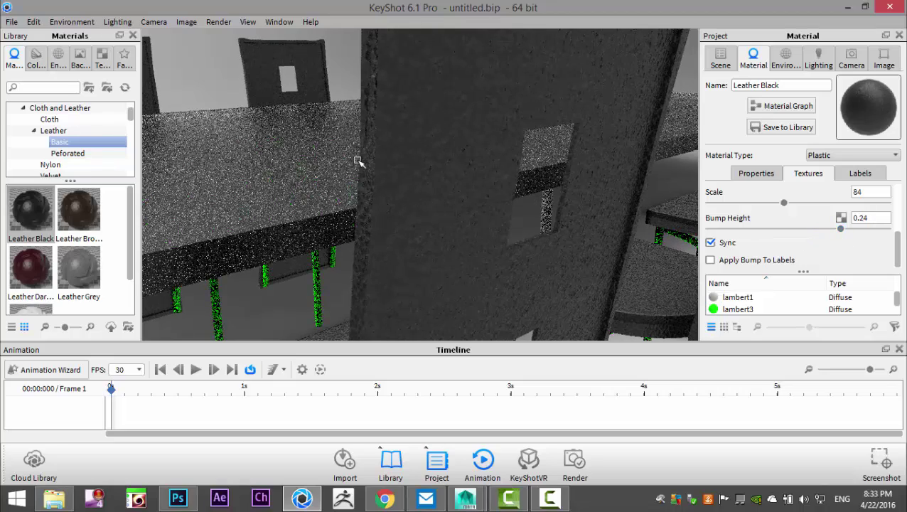
pyautogui.scroll(3, 361, 192)
pyautogui.scroll(-4, 385, 202)
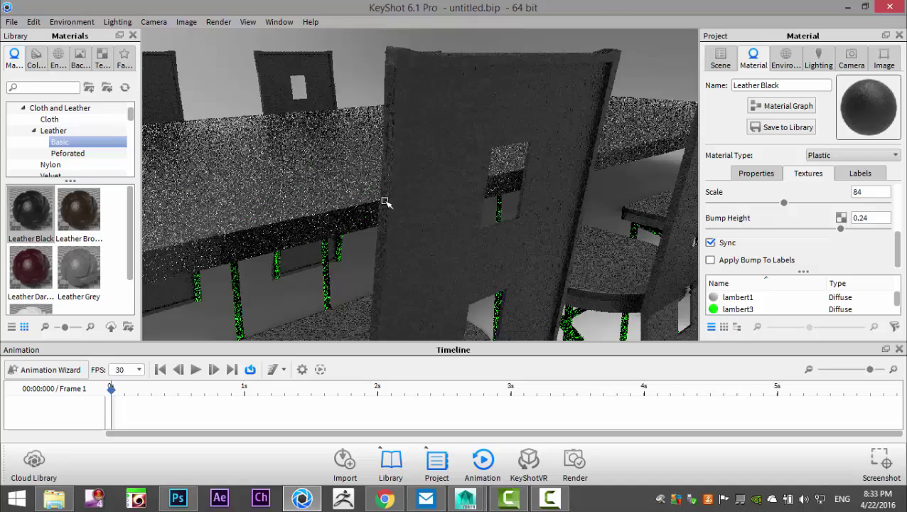
pyautogui.scroll(4, 388, 199)
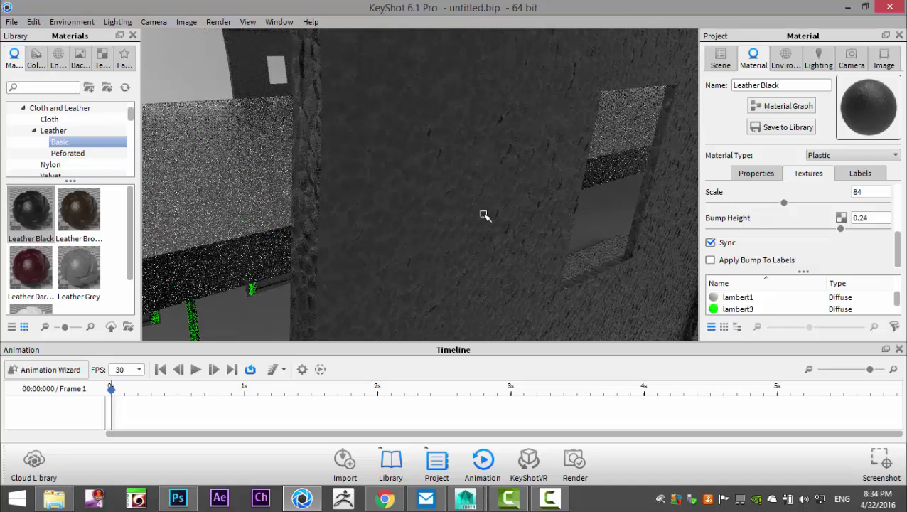
pyautogui.scroll(-5, 277, 212)
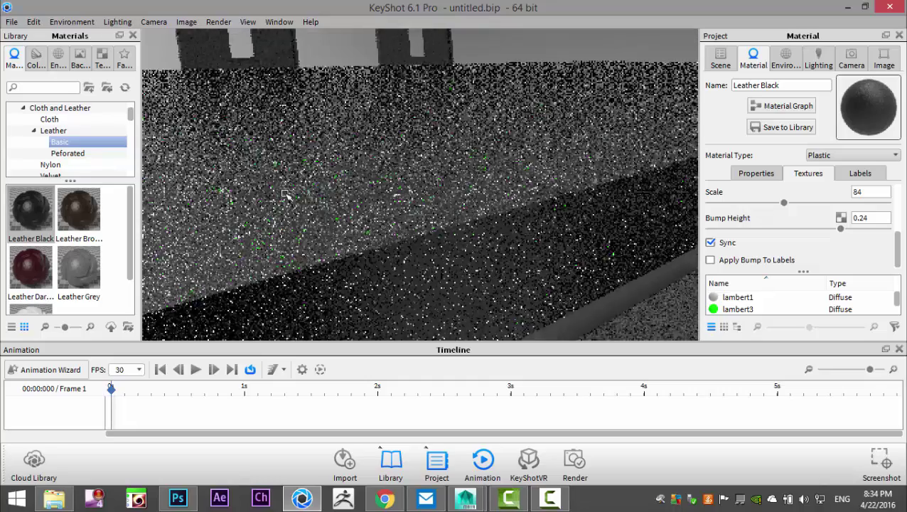
# Apply the polished chrome material from the basic chrome library to the green chair legs
pyautogui.moveTo(288, 217); pyautogui.dragTo(396, 261)
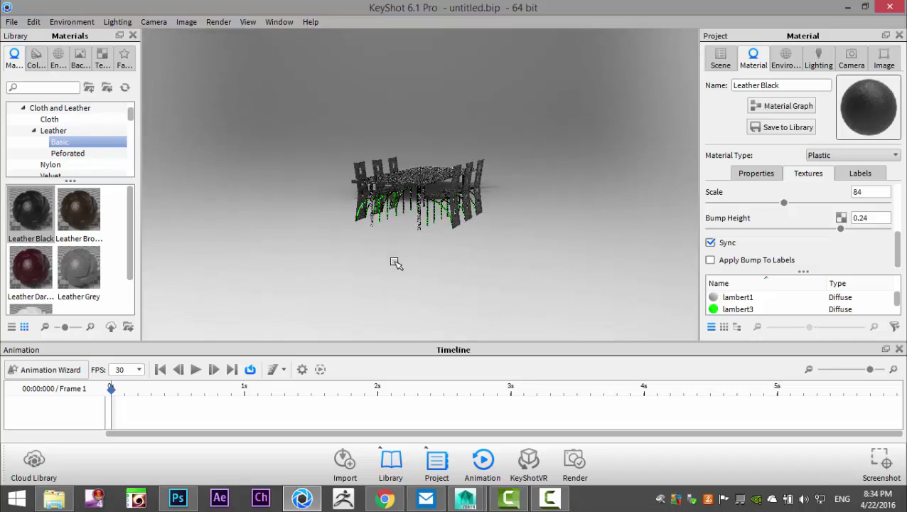
pyautogui.scroll(8, 401, 264)
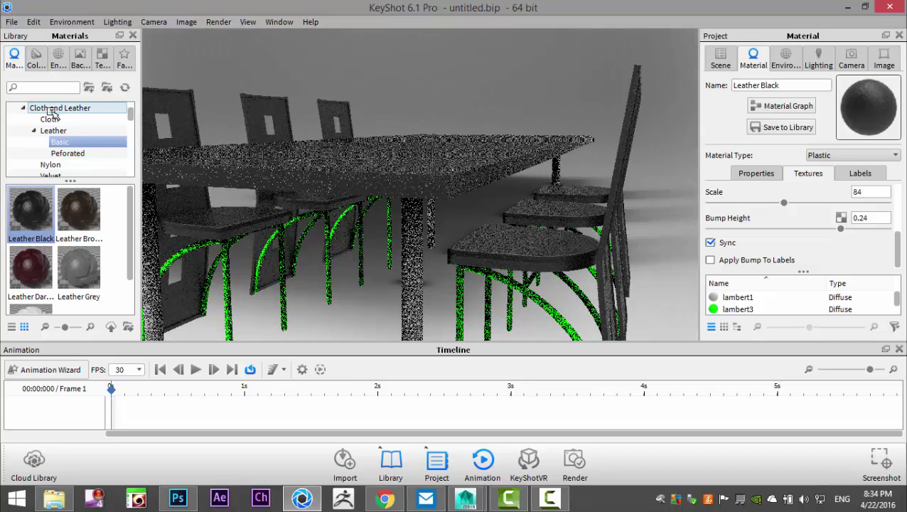
pyautogui.scroll(-1, 84, 141)
pyautogui.scroll(-4, 84, 141)
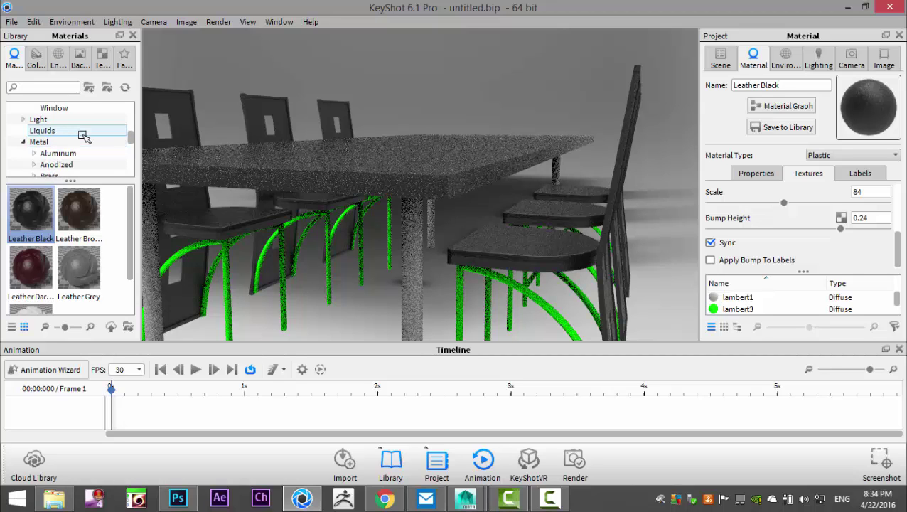
pyautogui.scroll(-1, 84, 137)
pyautogui.click(34, 153)
pyautogui.scroll(-1, 85, 146)
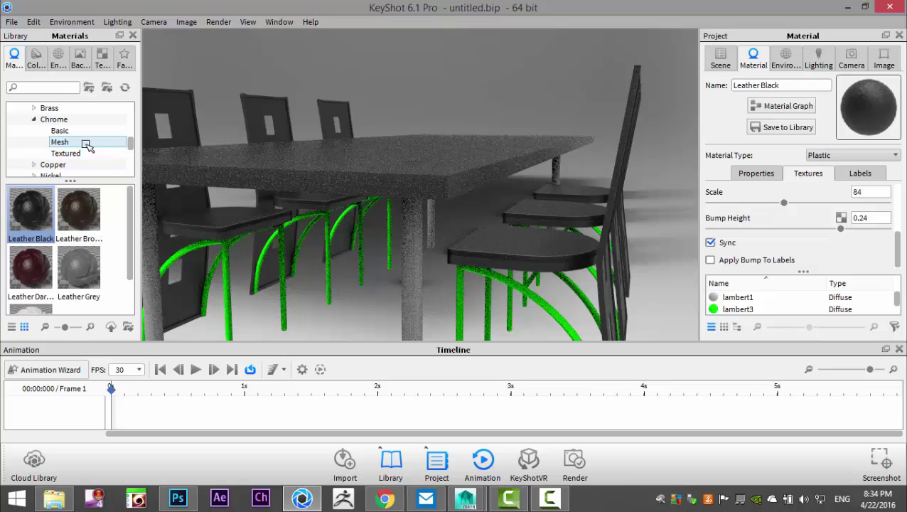
pyautogui.click(64, 131)
pyautogui.moveTo(80, 211); pyautogui.dragTo(229, 290)
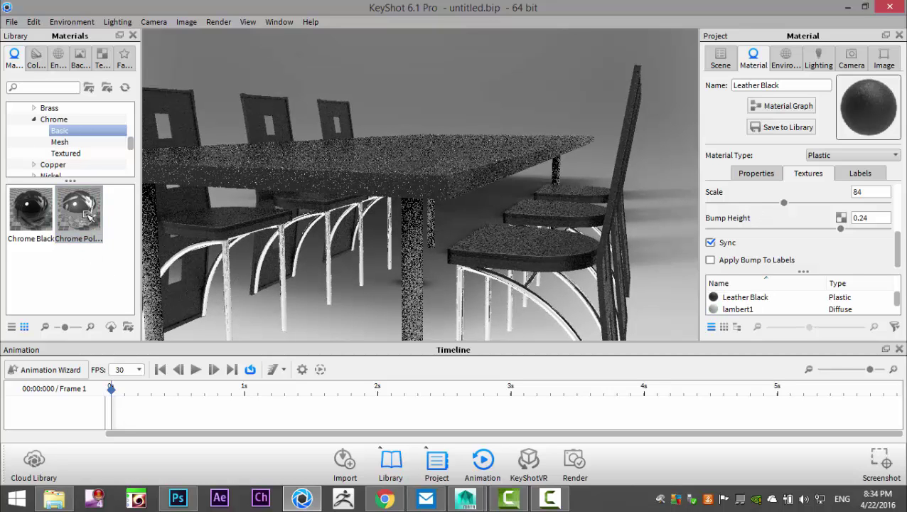
# Apply the same polished chrome material to the table legs
pyautogui.moveTo(85, 210); pyautogui.dragTo(477, 262)
pyautogui.scroll(-10, 478, 262)
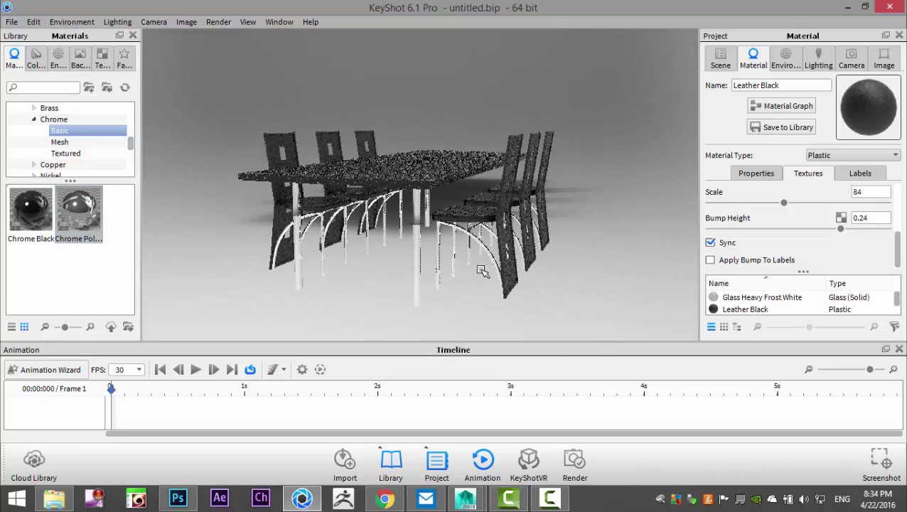
pyautogui.scroll(10, 475, 264)
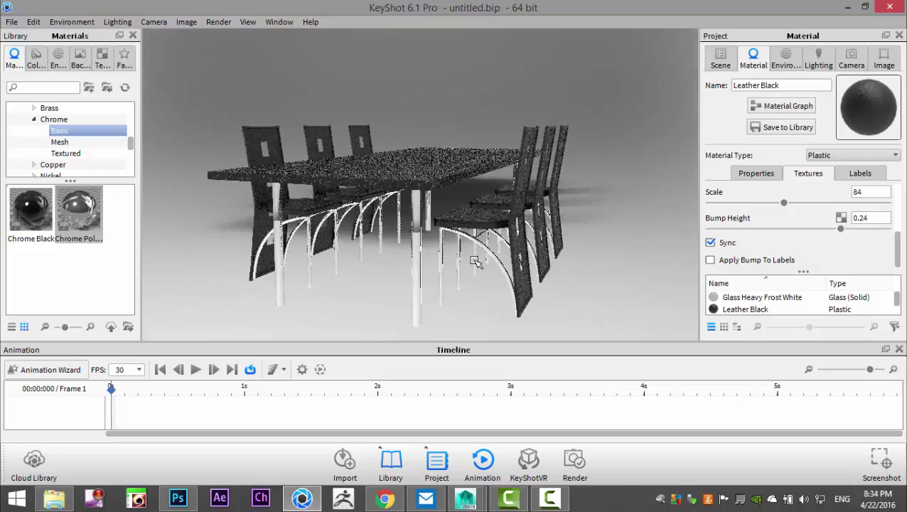
pyautogui.moveTo(464, 229); pyautogui.dragTo(472, 277)
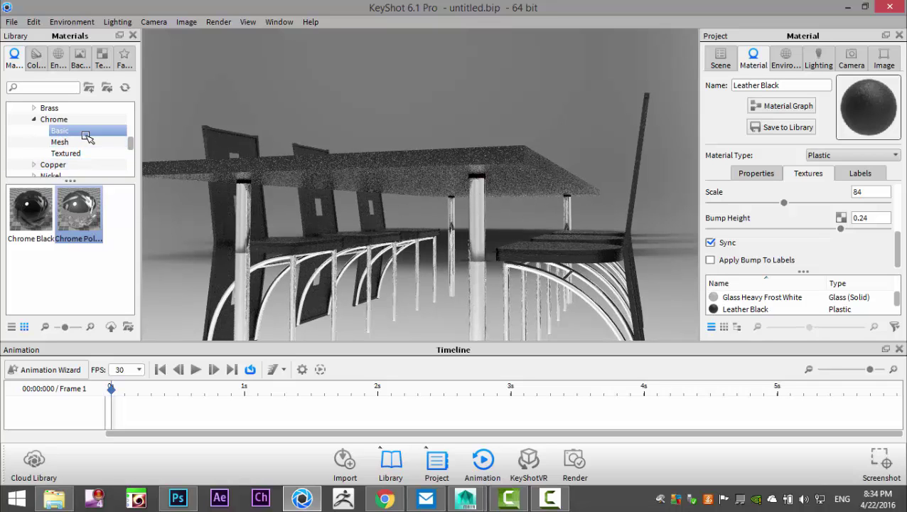
# Apply the Tire material from the soft plastic Rubber library to the small caps between the table legs and the tabletop
pyautogui.scroll(-5, 86, 135)
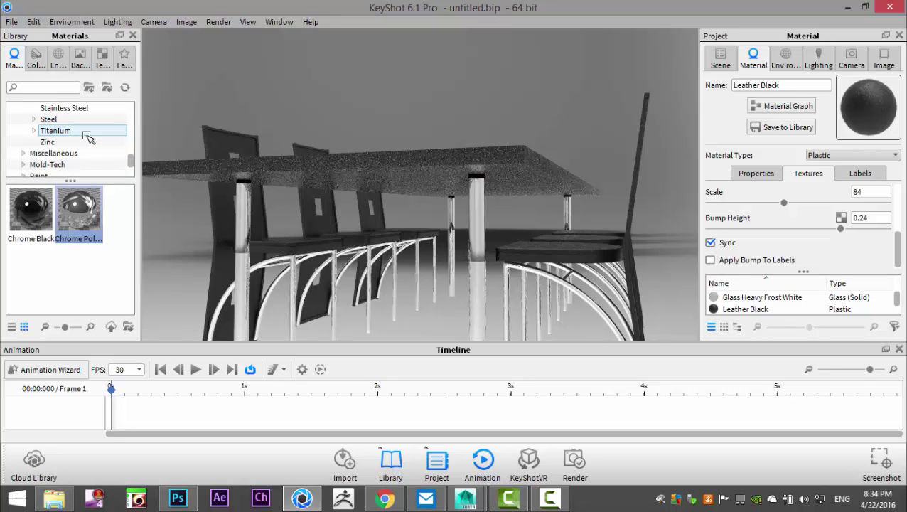
pyautogui.scroll(-1, 87, 136)
pyautogui.click(23, 152)
pyautogui.scroll(-2, 71, 147)
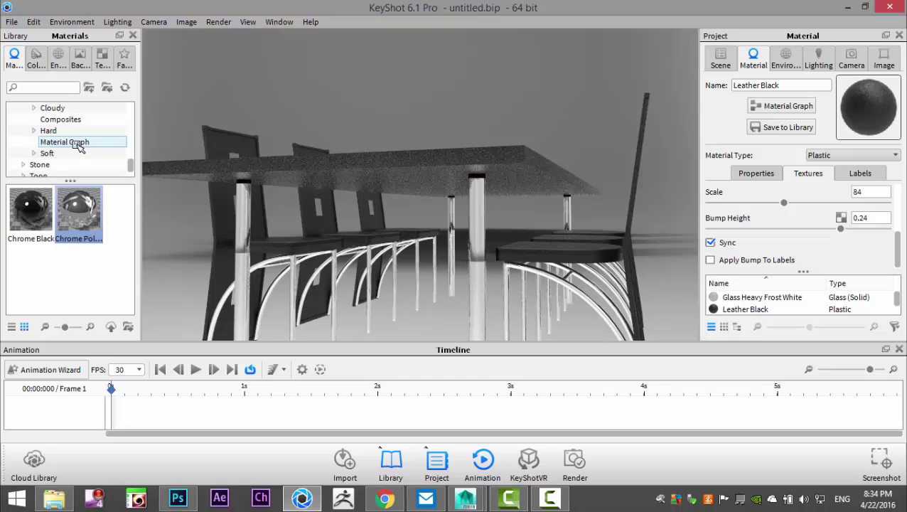
pyautogui.click(33, 152)
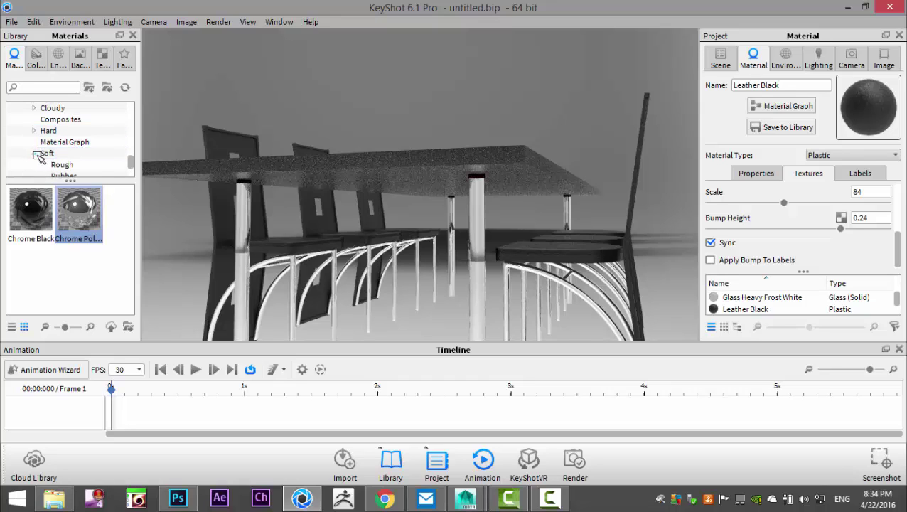
pyautogui.scroll(-1, 84, 155)
pyautogui.click(75, 143)
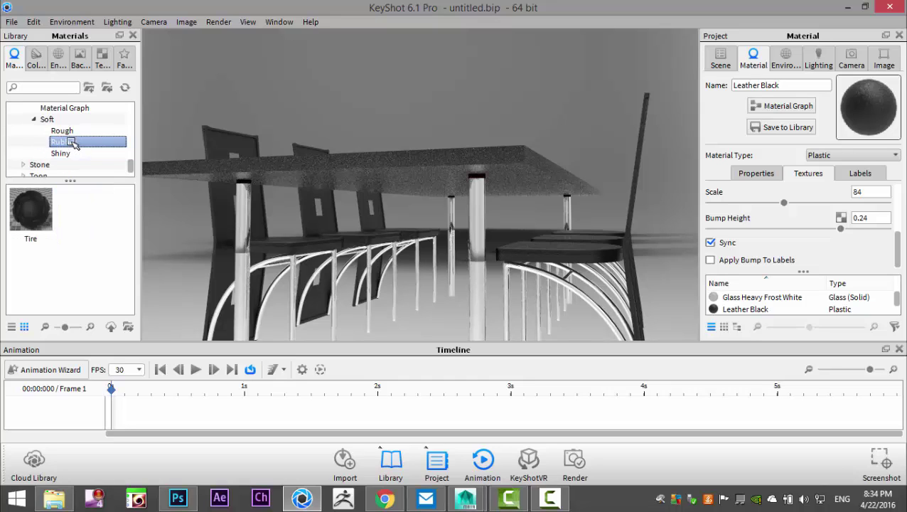
pyautogui.moveTo(56, 214); pyautogui.dragTo(483, 179)
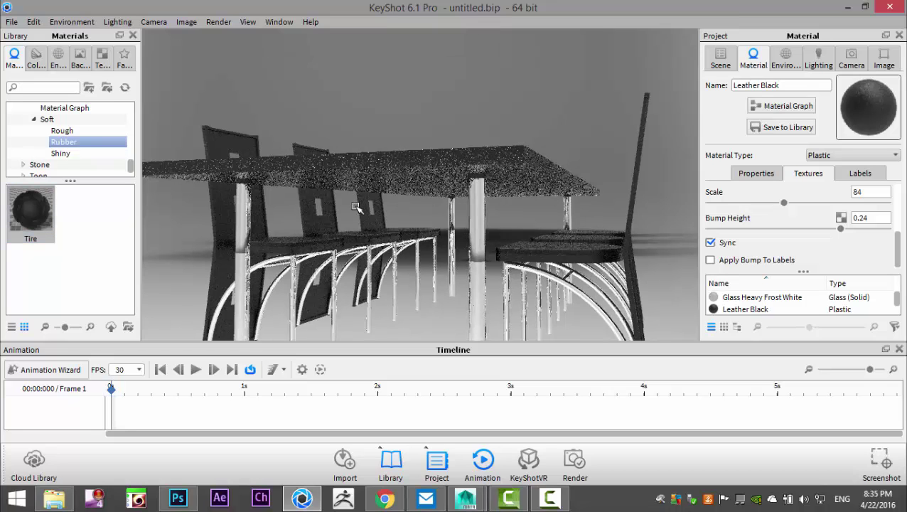
# Frame the whole dining set from above and apply the white solid vignette backplate from the Studio backplates
pyautogui.moveTo(356, 207); pyautogui.dragTo(384, 265)
pyautogui.moveTo(384, 265); pyautogui.dragTo(386, 227, button='middle')
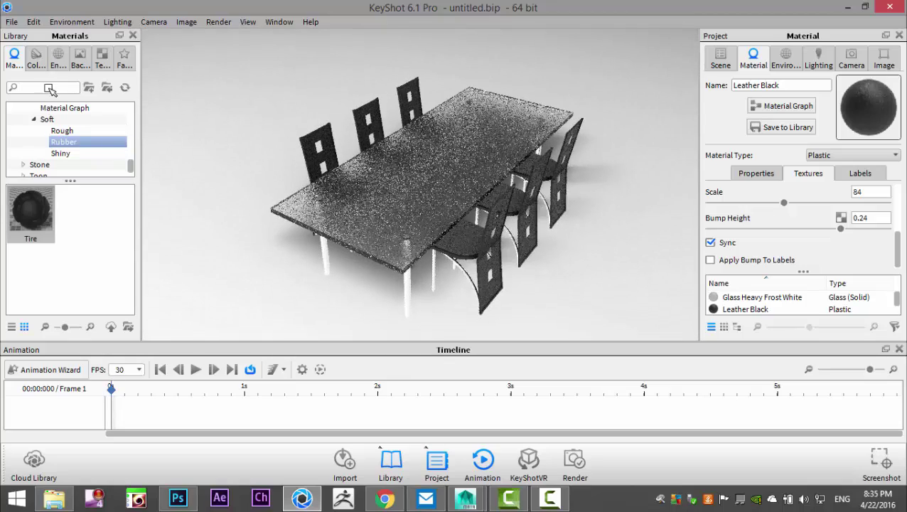
pyautogui.click(81, 60)
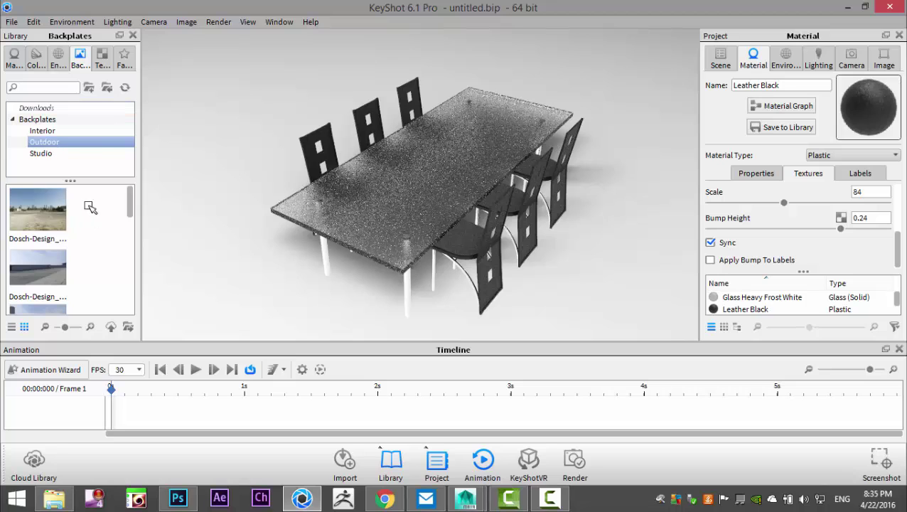
pyautogui.click(43, 155)
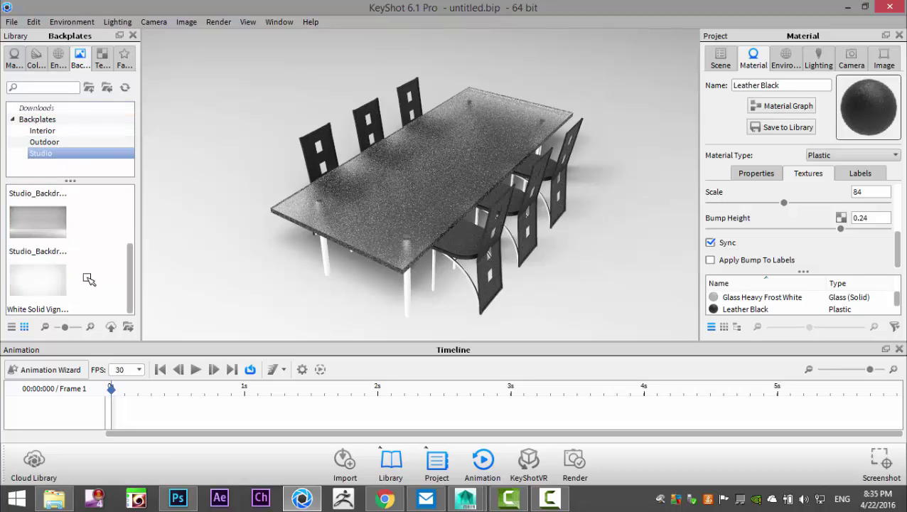
pyautogui.moveTo(37, 287); pyautogui.dragTo(274, 302)
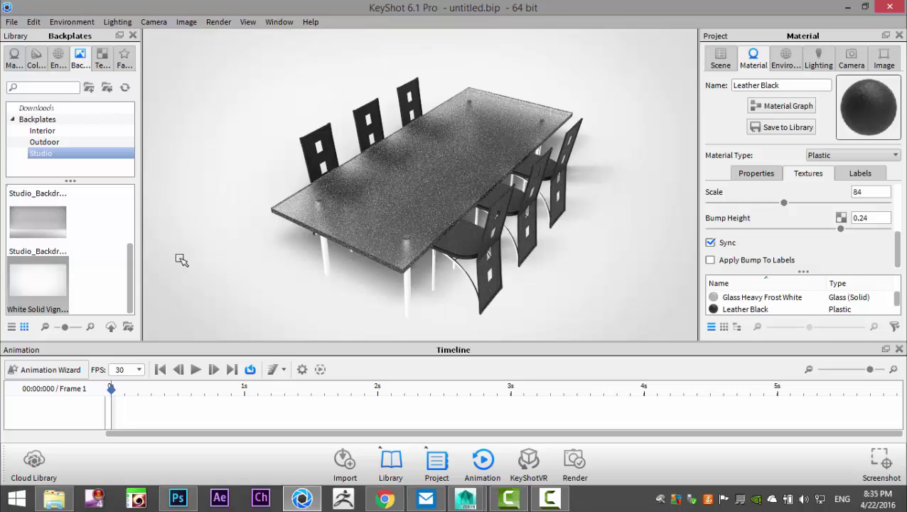
# Light the scene with the conference environment from the Interior environments
pyautogui.click(59, 59)
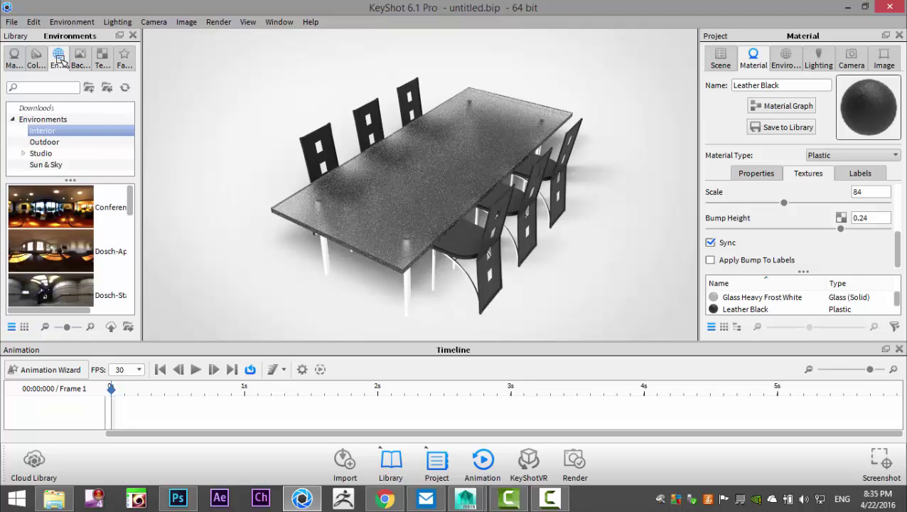
pyautogui.moveTo(32, 207); pyautogui.dragTo(206, 200)
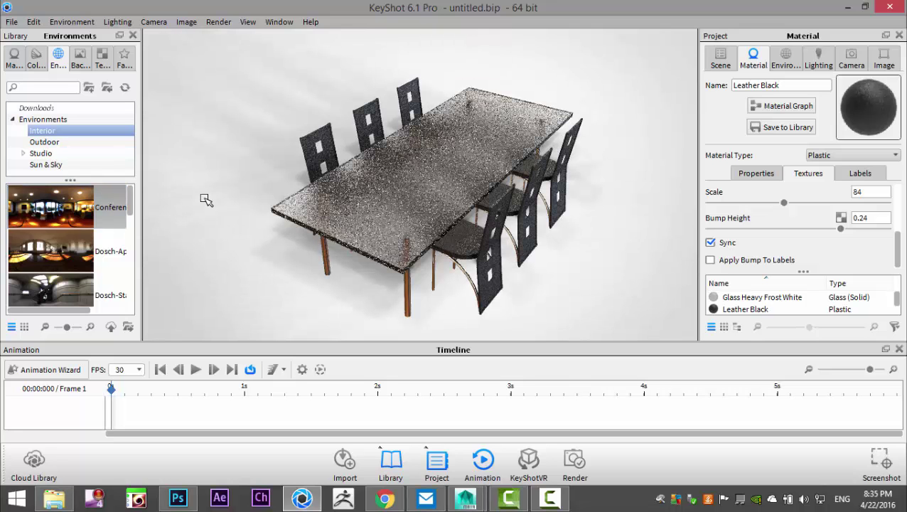
pyautogui.scroll(5, 370, 238)
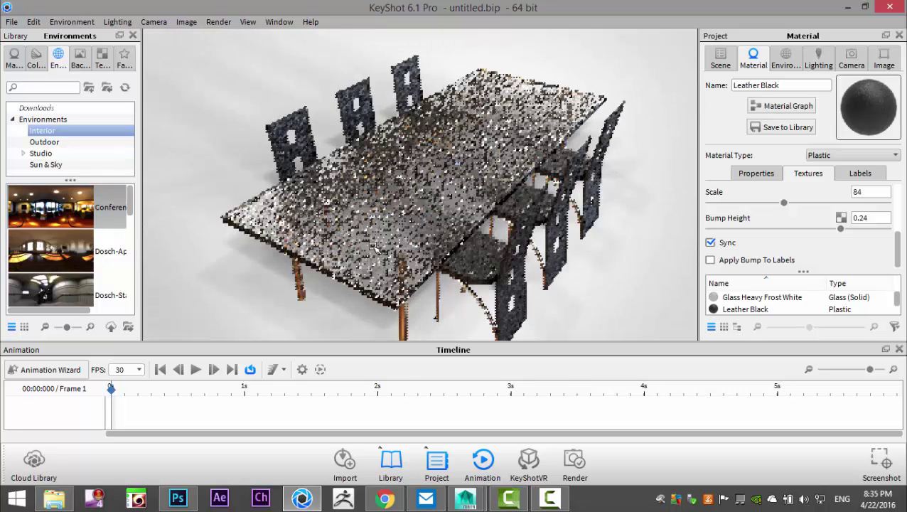
pyautogui.moveTo(365, 262); pyautogui.dragTo(382, 237)
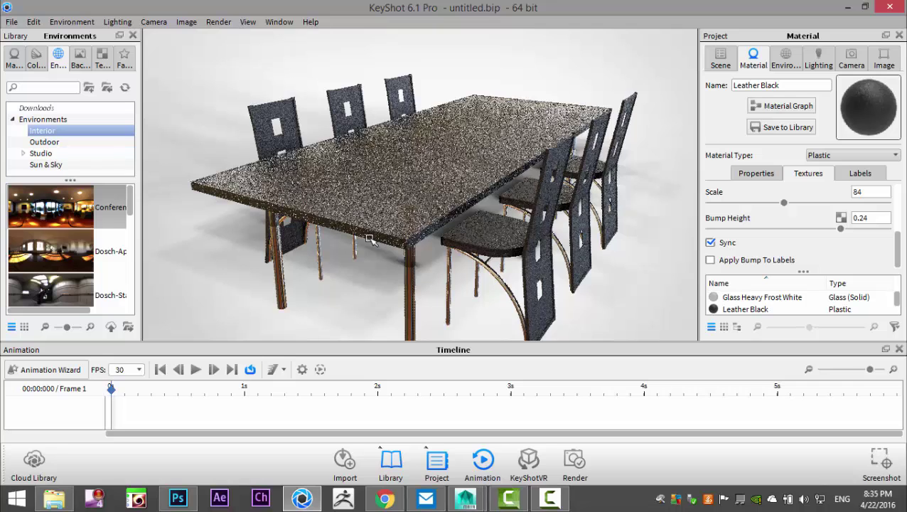
# Apply the grey refractive glass material from the clear Glass library to the tabletop
pyautogui.click(18, 59)
pyautogui.scroll(15, 63, 139)
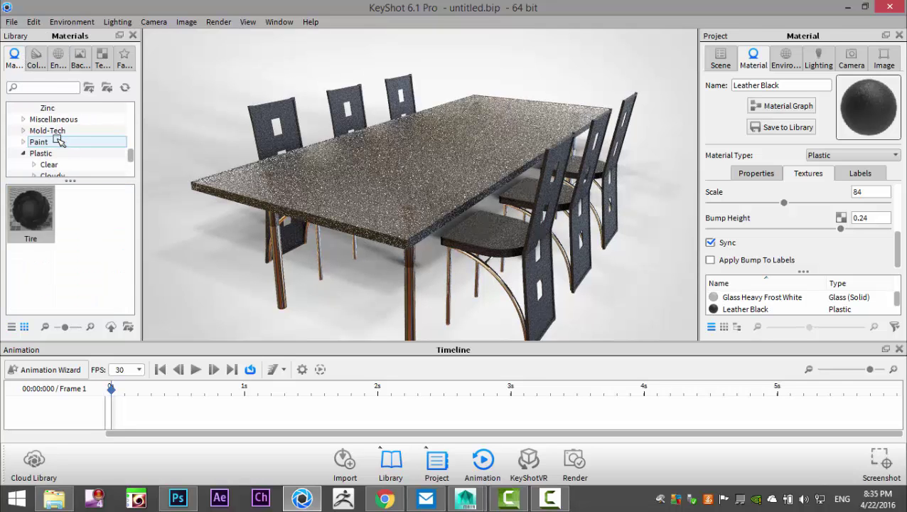
pyautogui.scroll(4, 61, 141)
pyautogui.scroll(-2, 71, 141)
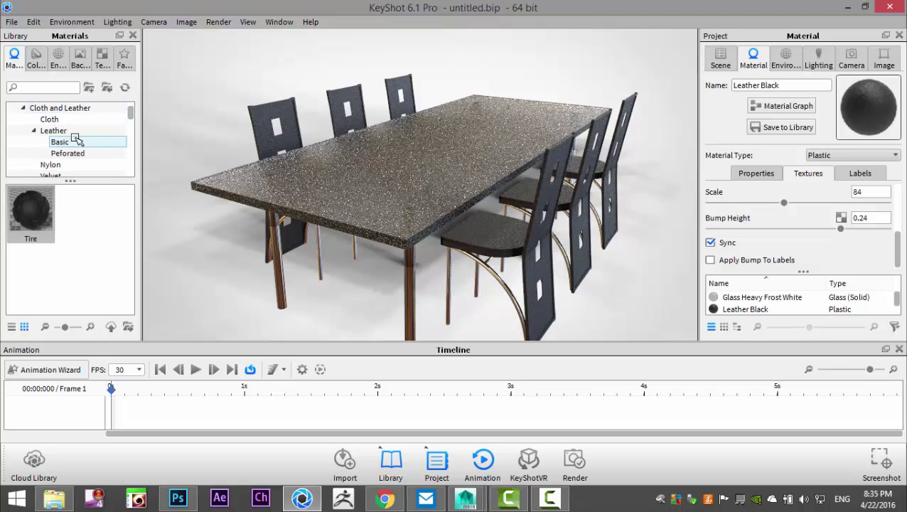
pyautogui.scroll(1, 88, 146)
pyautogui.scroll(-2, 90, 150)
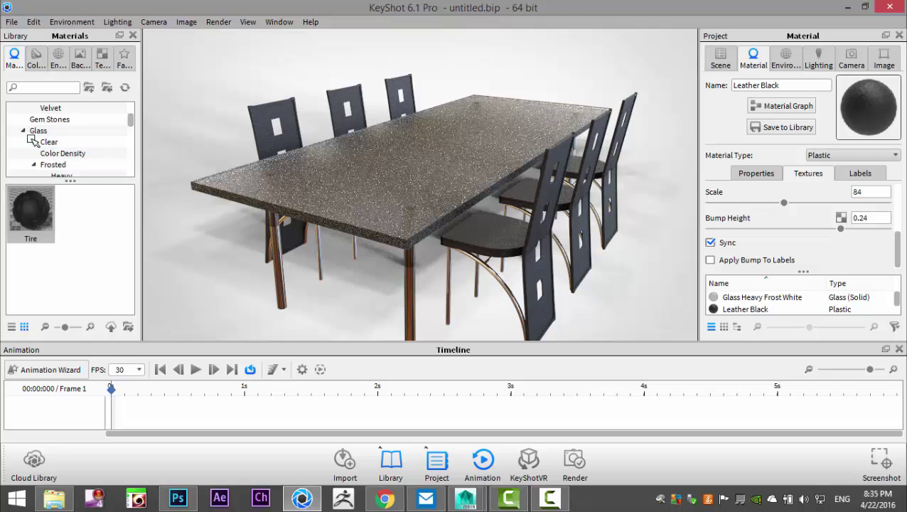
pyautogui.click(32, 141)
pyautogui.click(79, 154)
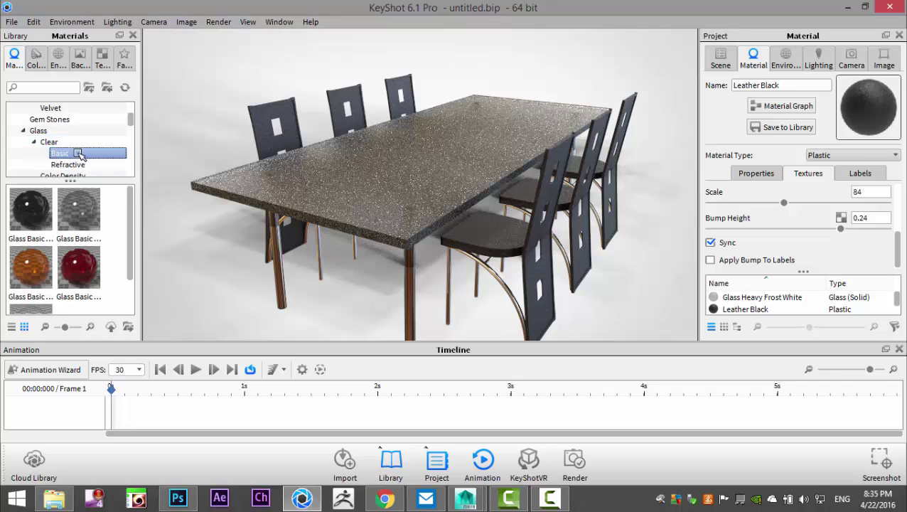
pyautogui.click(79, 165)
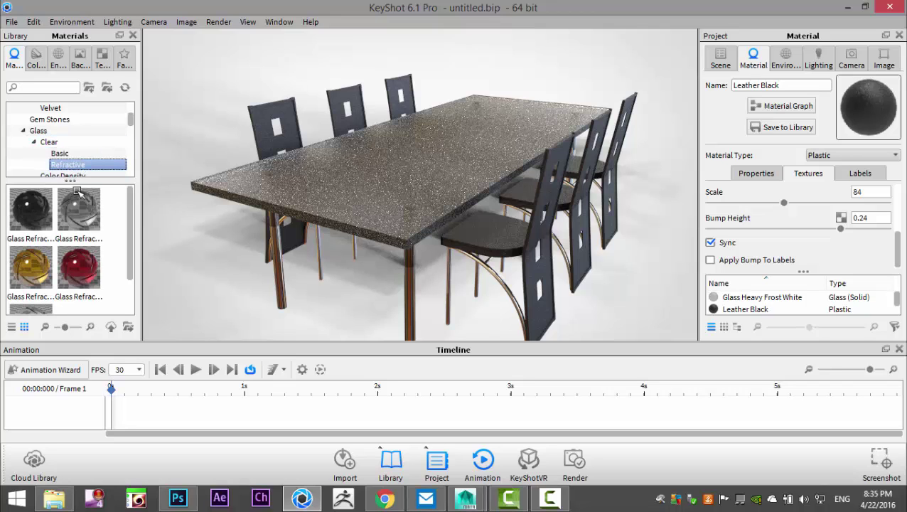
pyautogui.moveTo(80, 207); pyautogui.dragTo(356, 212)
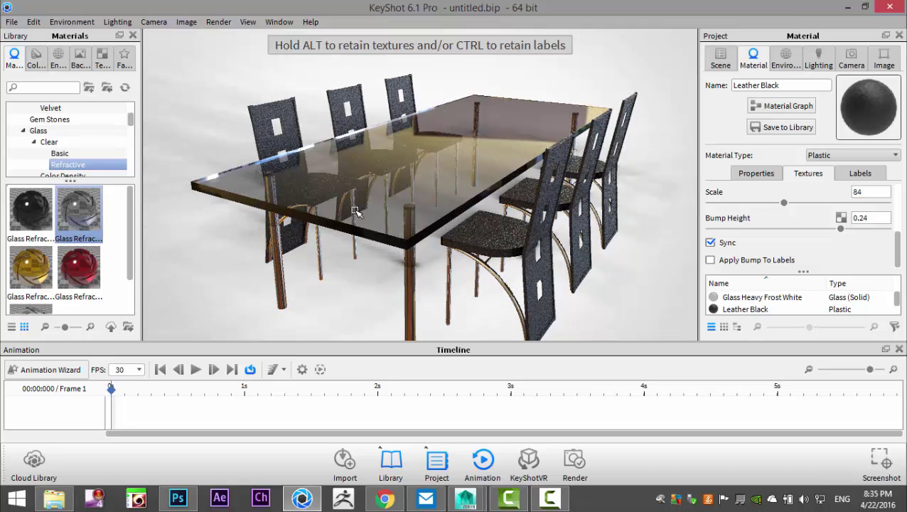
pyautogui.moveTo(355, 212); pyautogui.dragTo(355, 212)
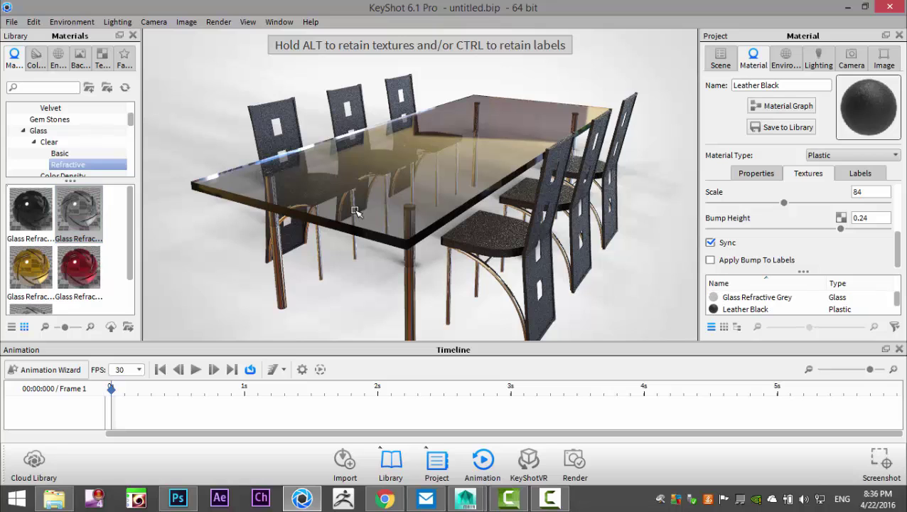
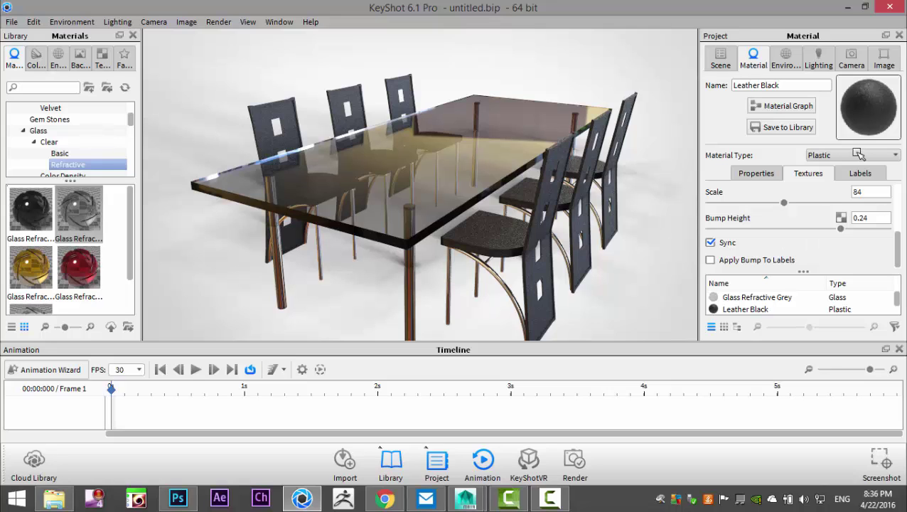
# Switch the environment background from the backplate image to a solid color
pyautogui.moveTo(855, 87); pyautogui.dragTo(596, 207)
pyautogui.moveTo(465, 228); pyautogui.dragTo(723, 301)
pyautogui.scroll(-3, 803, 240)
pyautogui.click(723, 299)
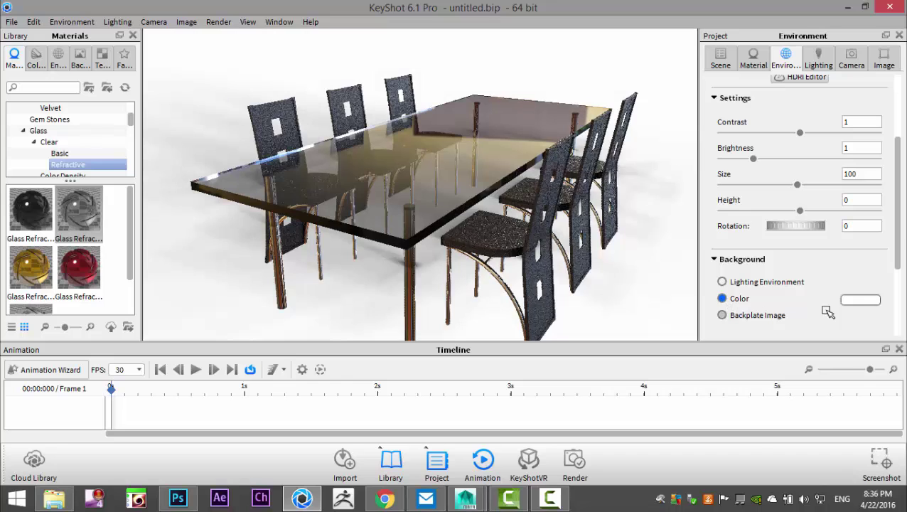
# Set the background color to orange with Red 200, Green 105 and Blue 20
pyautogui.click(860, 300)
pyautogui.moveTo(815, 212); pyautogui.dragTo(828, 224)
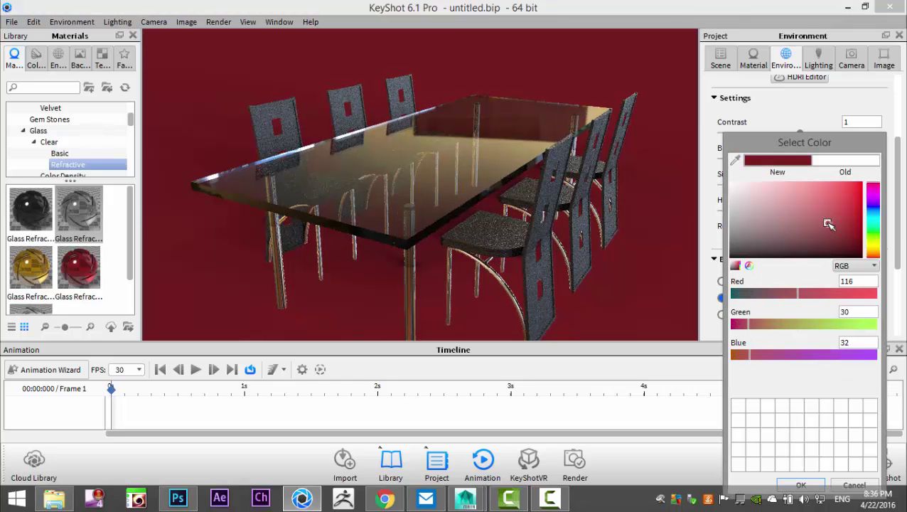
pyautogui.moveTo(873, 253); pyautogui.dragTo(873, 245)
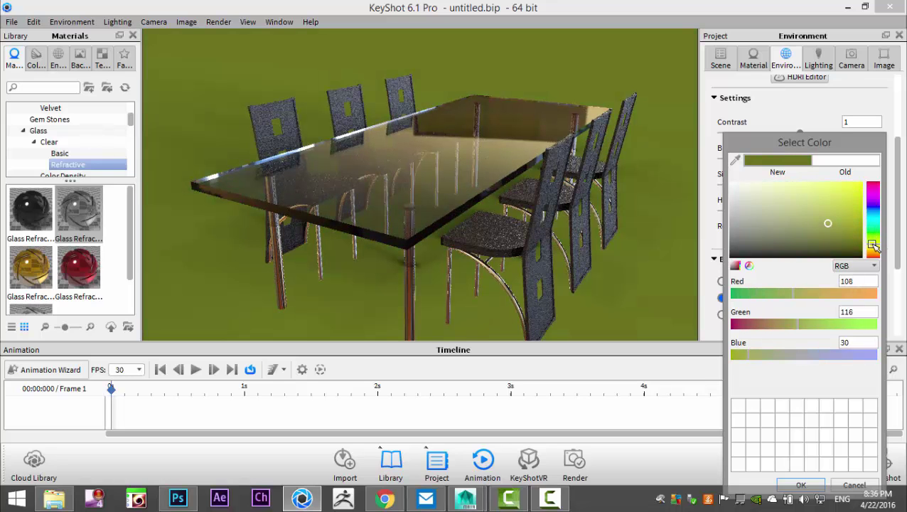
pyautogui.moveTo(839, 235)
pyautogui.mouseDown()
pyautogui.moveTo(843, 245)
pyautogui.moveTo(837, 227)
pyautogui.mouseUp()
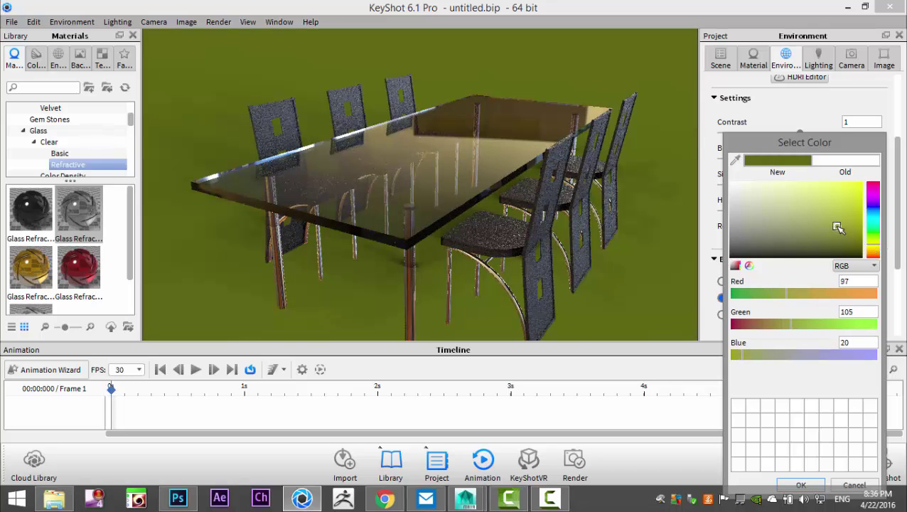
pyautogui.click(820, 292)
pyautogui.moveTo(822, 293); pyautogui.dragTo(847, 297)
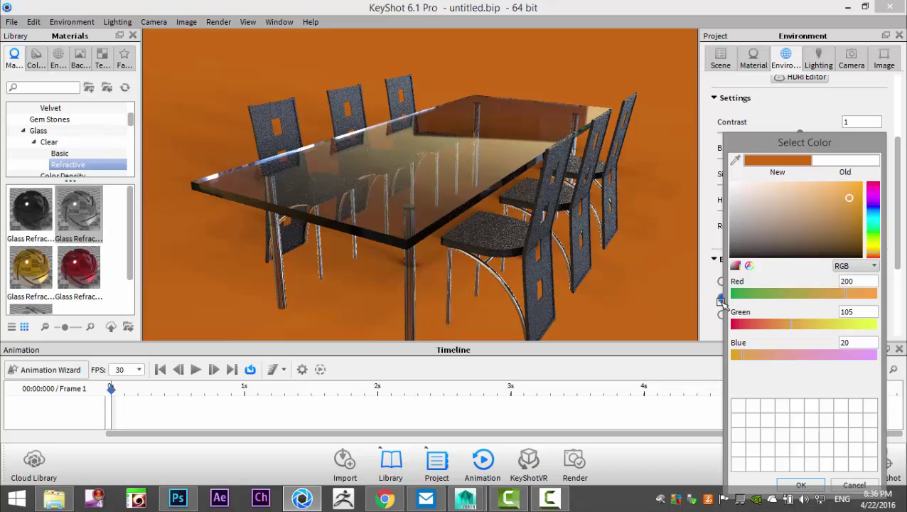
# Switch the lighting to the Full Simulation preset and turn off its Interior Mode
pyautogui.moveTo(497, 308); pyautogui.dragTo(501, 290)
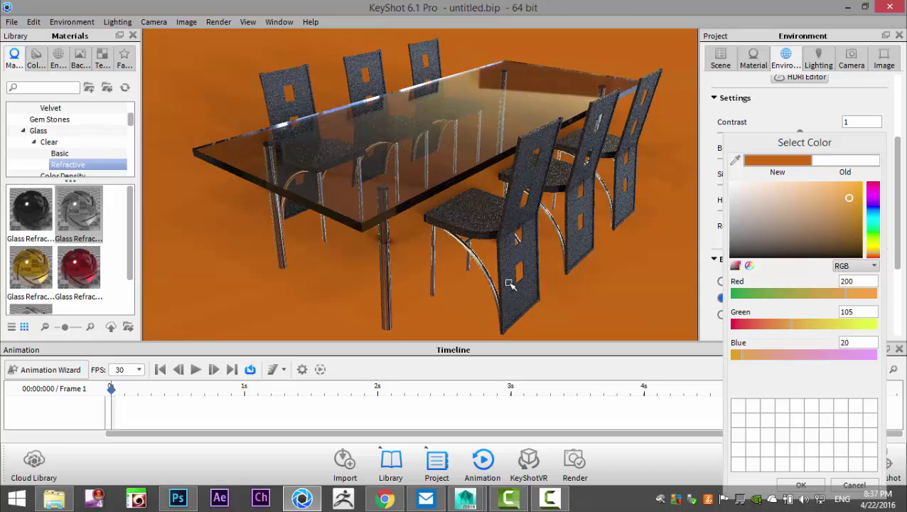
pyautogui.click(124, 22)
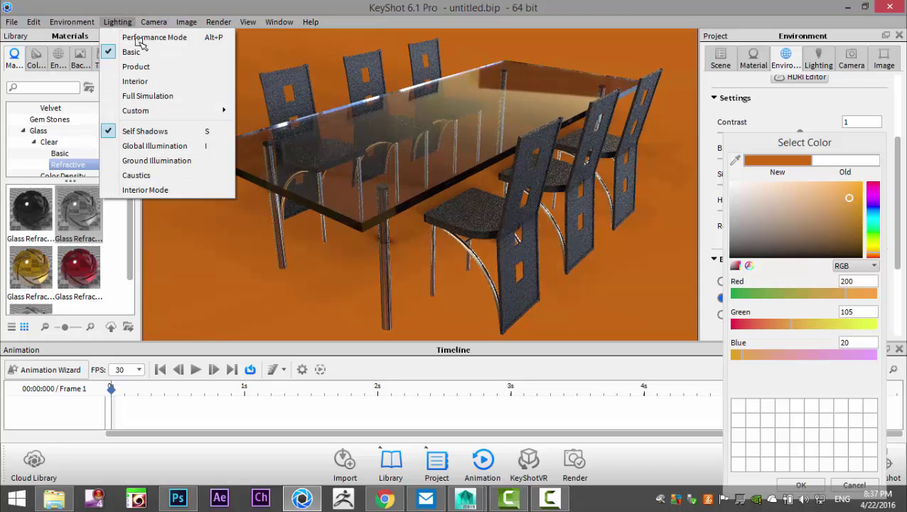
pyautogui.click(160, 97)
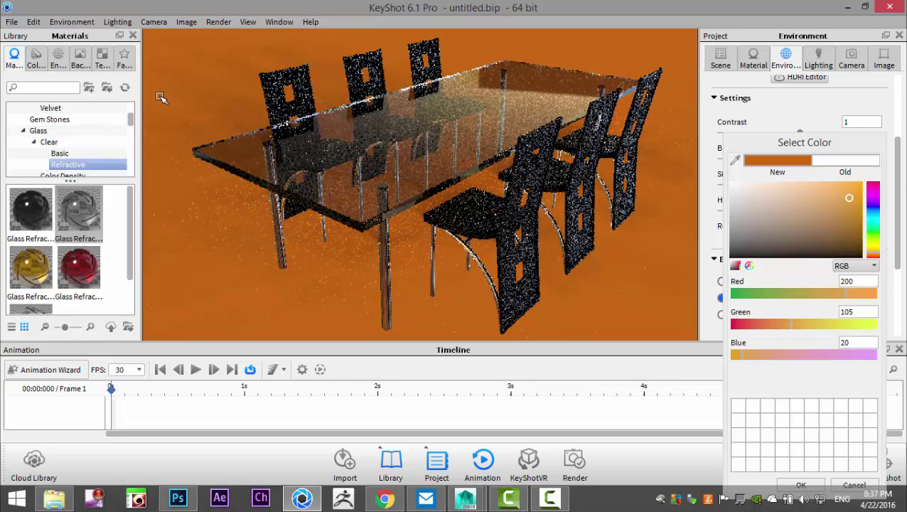
pyautogui.click(117, 21)
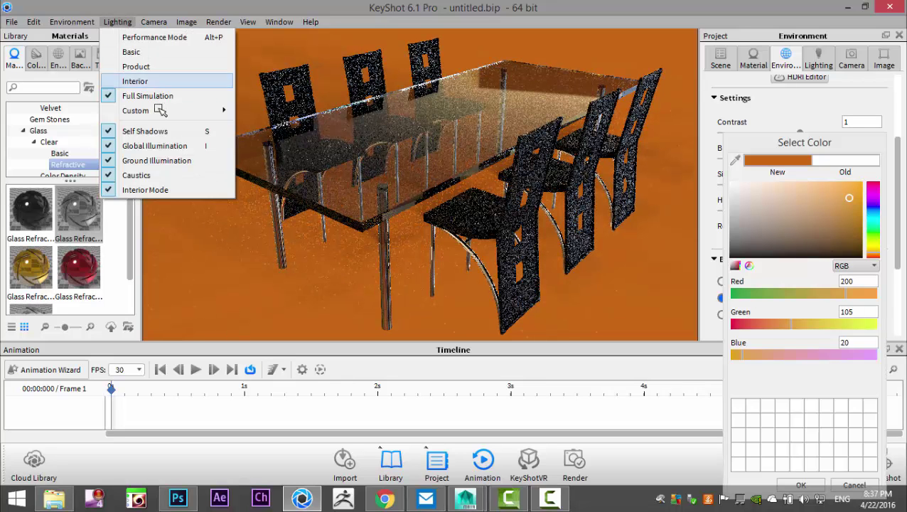
pyautogui.click(166, 189)
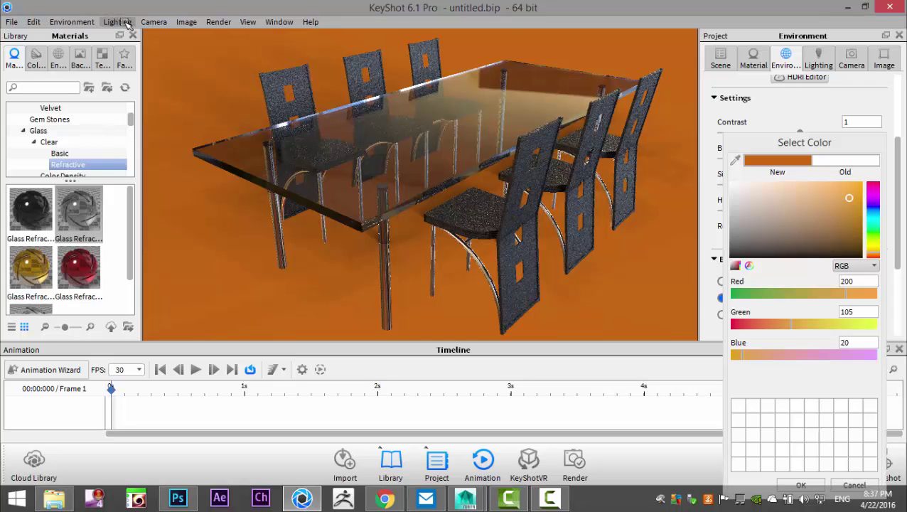
pyautogui.click(118, 22)
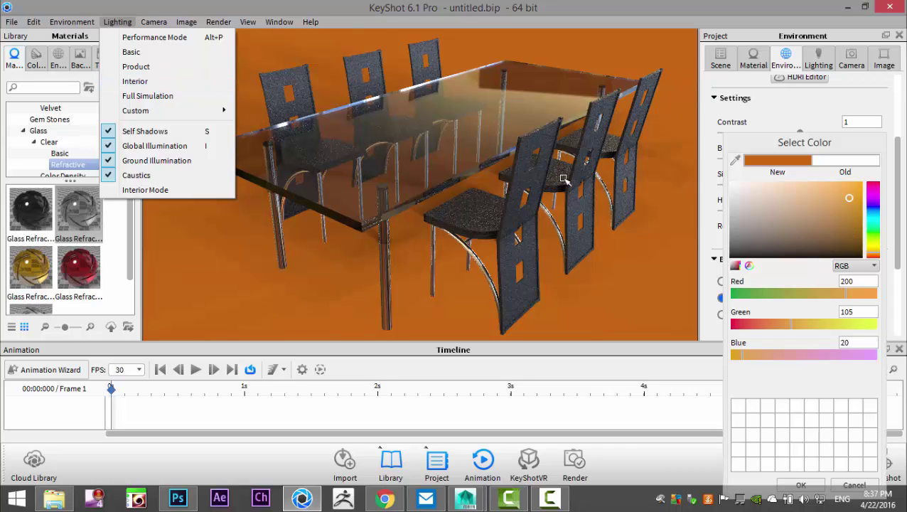
# Change the background color to a dark mustard by setting Red to 133
pyautogui.click(846, 296)
pyautogui.moveTo(847, 296); pyautogui.dragTo(809, 298)
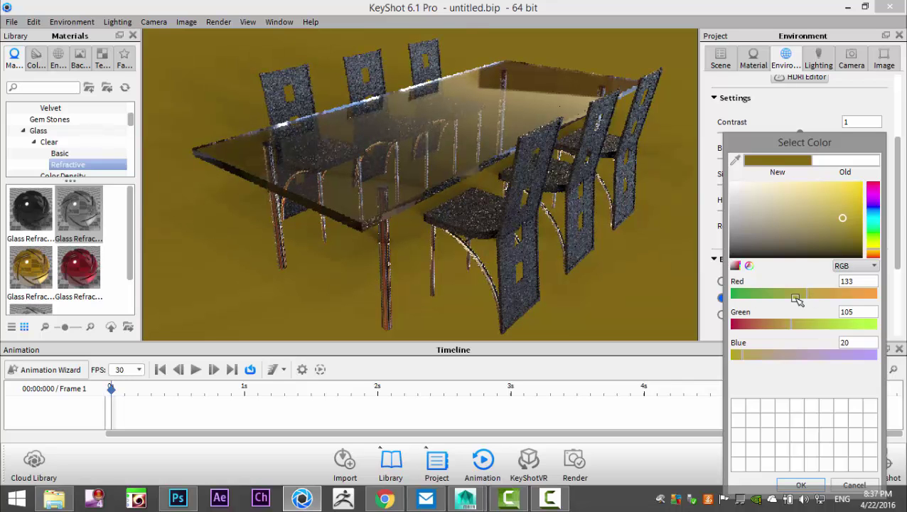
# Try the first Dosch environment from the Interior environments on the scene, and restore the conference environment
pyautogui.click(80, 57)
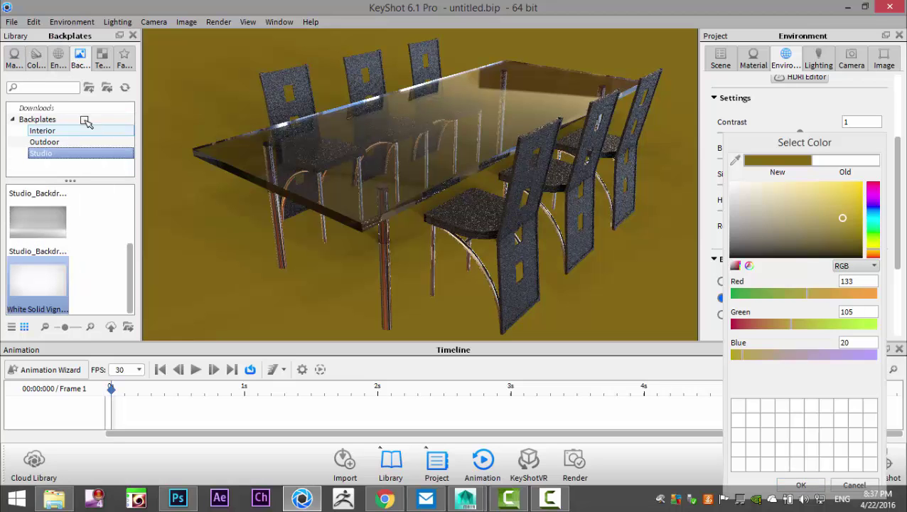
pyautogui.click(57, 57)
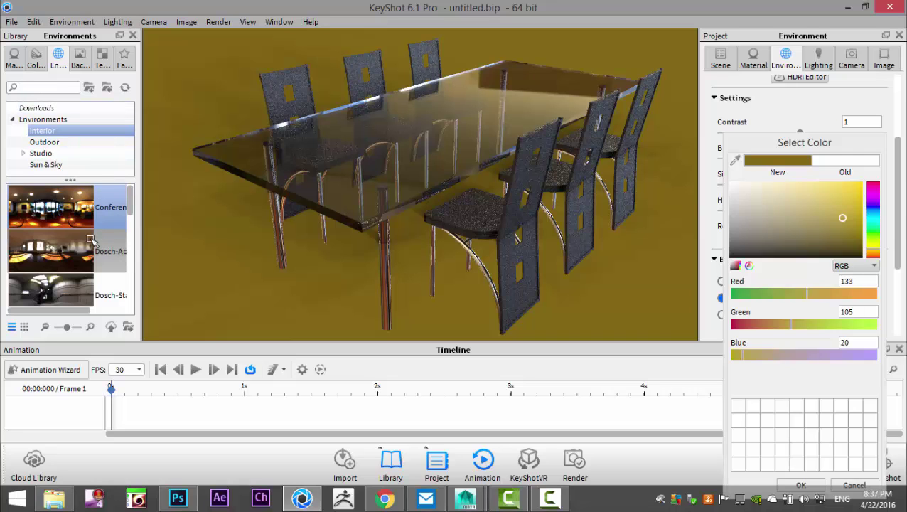
pyautogui.moveTo(57, 262); pyautogui.dragTo(198, 273)
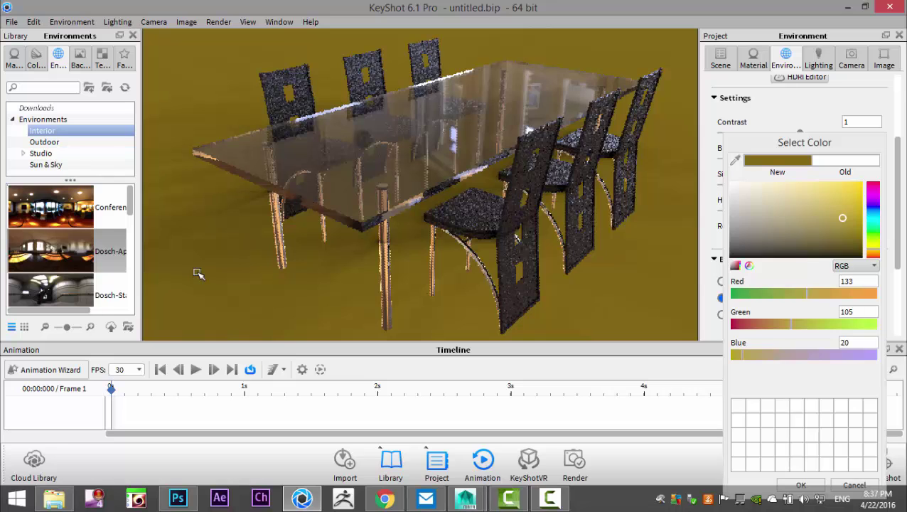
pyautogui.moveTo(48, 210); pyautogui.dragTo(236, 258)
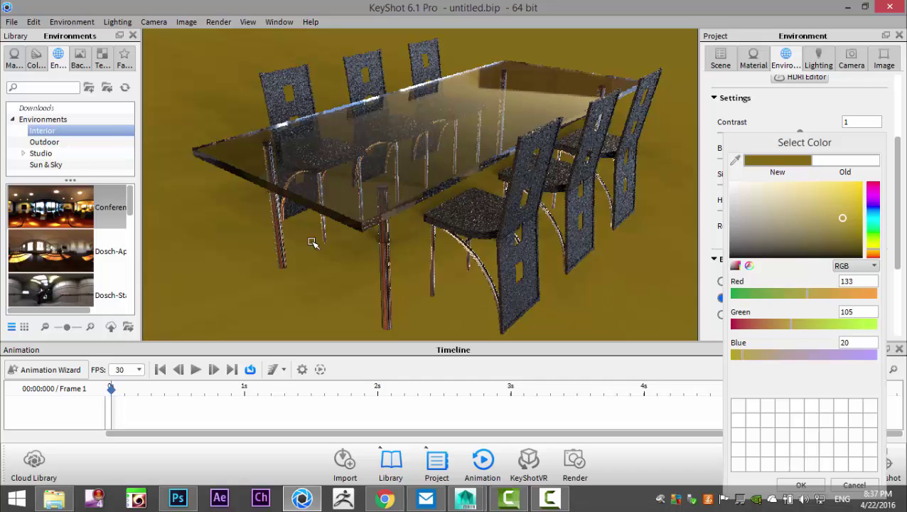
# Select the whole TablesetFBX model in the scene and snap it to the ground
pyautogui.moveTo(349, 228)
pyautogui.mouseDown()
pyautogui.moveTo(398, 235)
pyautogui.moveTo(463, 222)
pyautogui.moveTo(458, 234)
pyautogui.moveTo(426, 247)
pyautogui.moveTo(367, 226)
pyautogui.mouseUp()
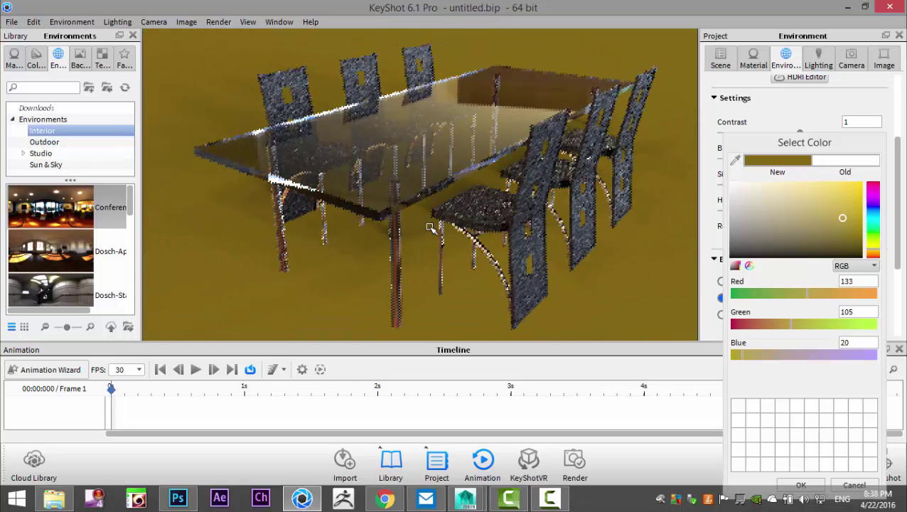
pyautogui.scroll(3, 430, 228)
pyautogui.scroll(-7, 435, 232)
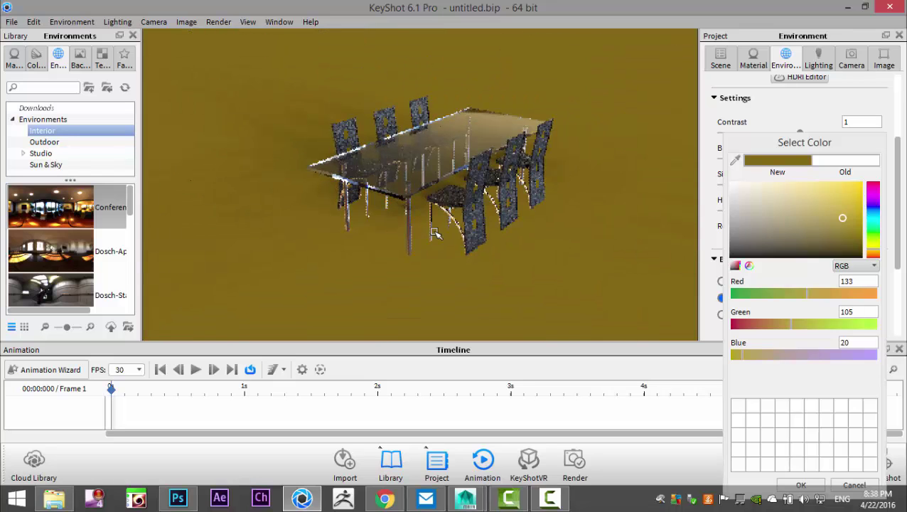
pyautogui.click(721, 58)
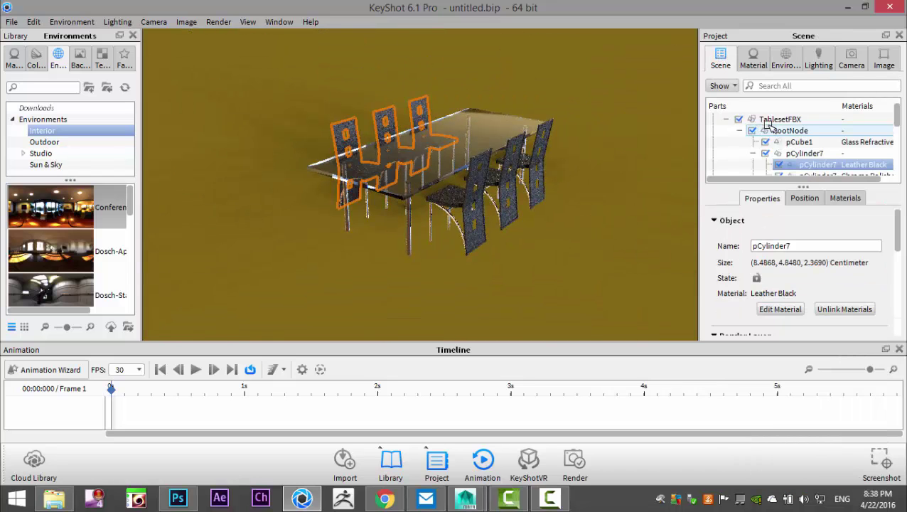
pyautogui.click(780, 119)
pyautogui.scroll(-3, 804, 142)
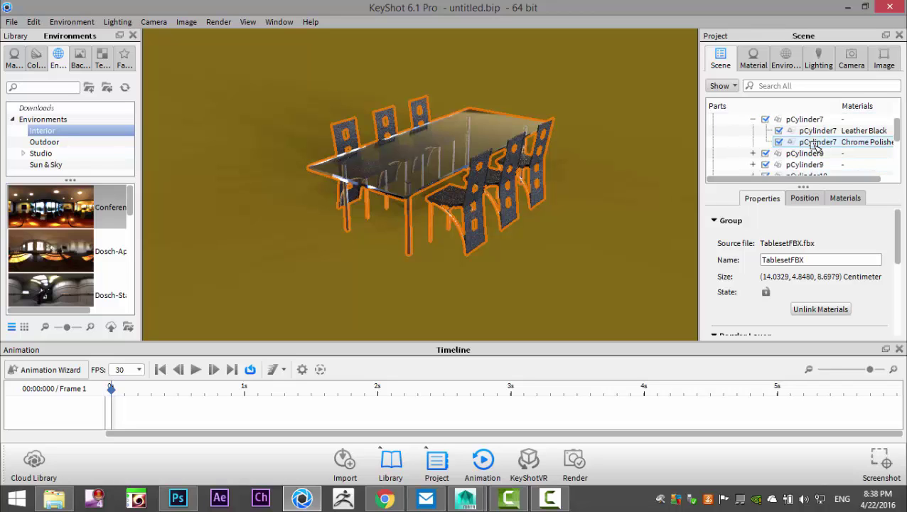
pyautogui.click(808, 198)
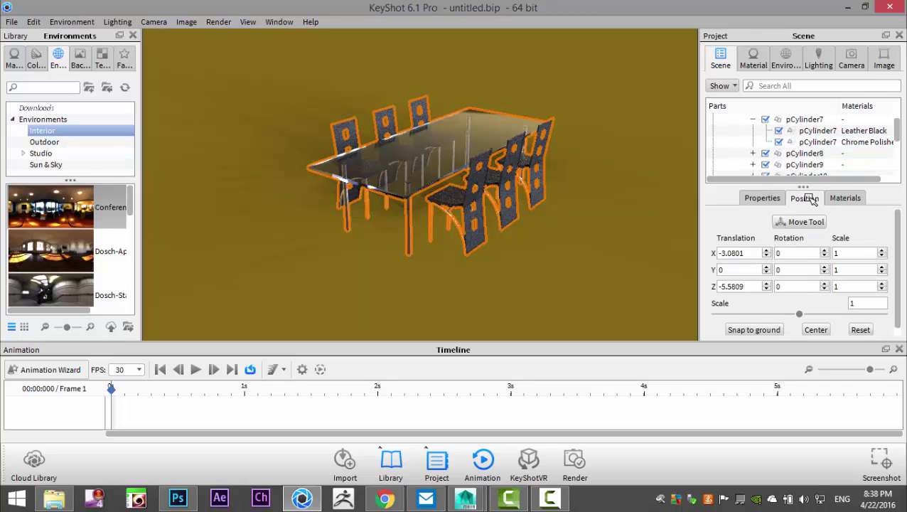
pyautogui.scroll(-1, 838, 227)
pyautogui.scroll(1, 831, 219)
pyautogui.scroll(-1, 768, 222)
pyautogui.click(758, 323)
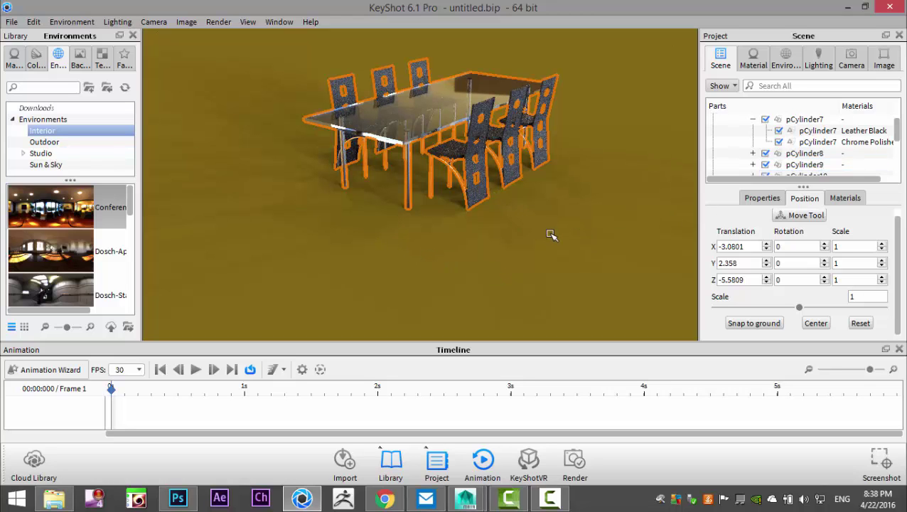
# Scale the whole TablesetFBX model up uniformly to about 3.87 with the Move Tool in Scale mode
pyautogui.press('r')
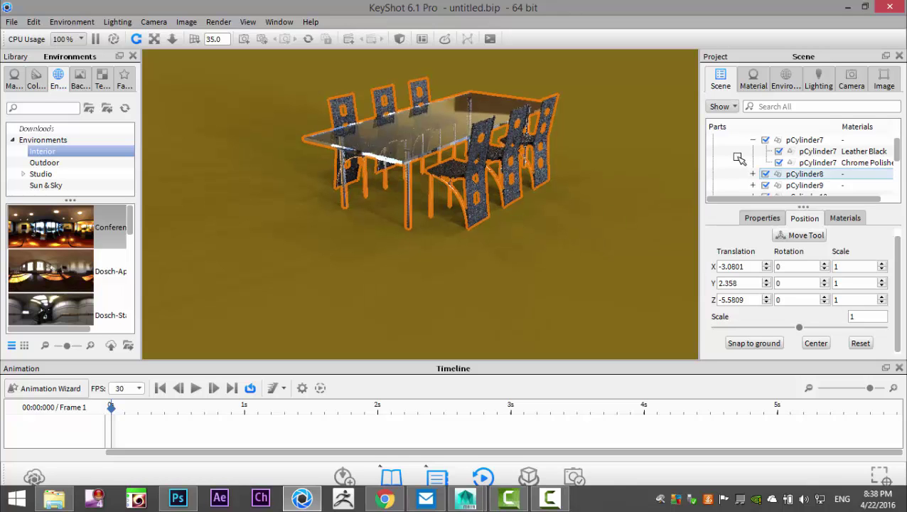
pyautogui.scroll(2, 792, 142)
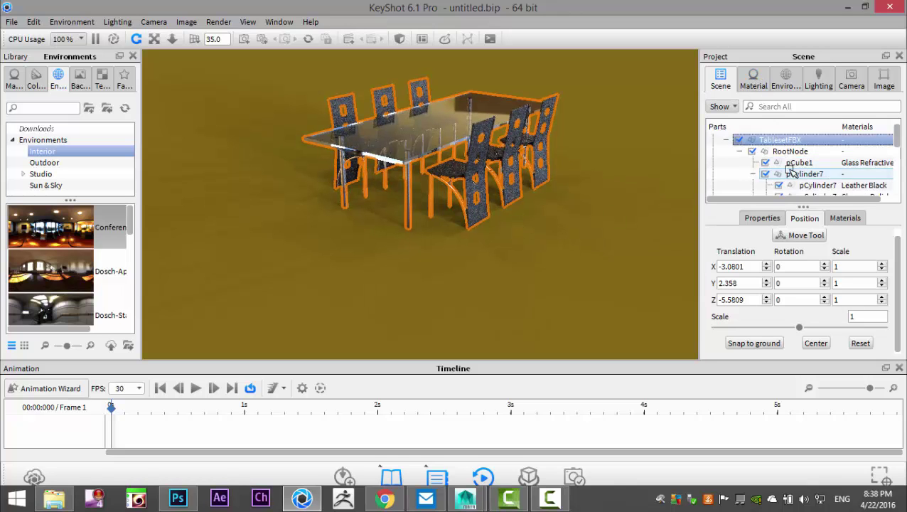
pyautogui.click(778, 152)
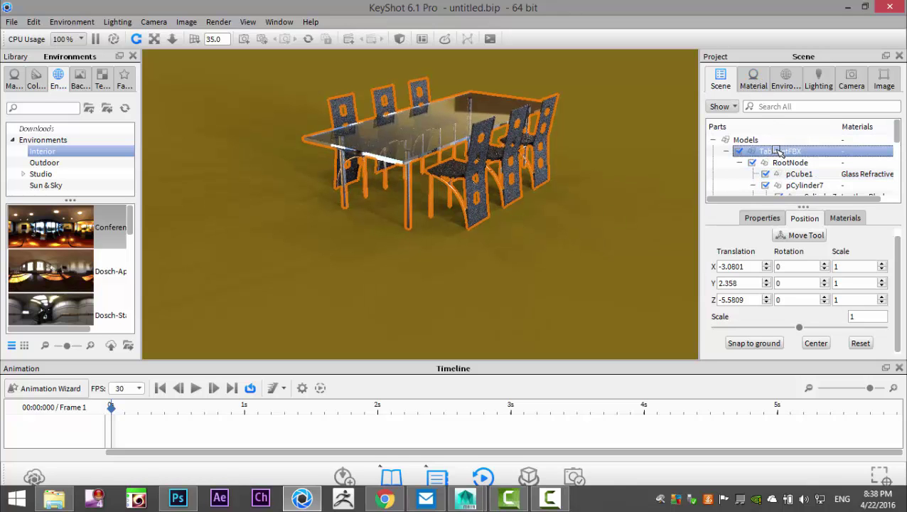
pyautogui.click(761, 218)
pyautogui.click(805, 218)
pyautogui.click(806, 235)
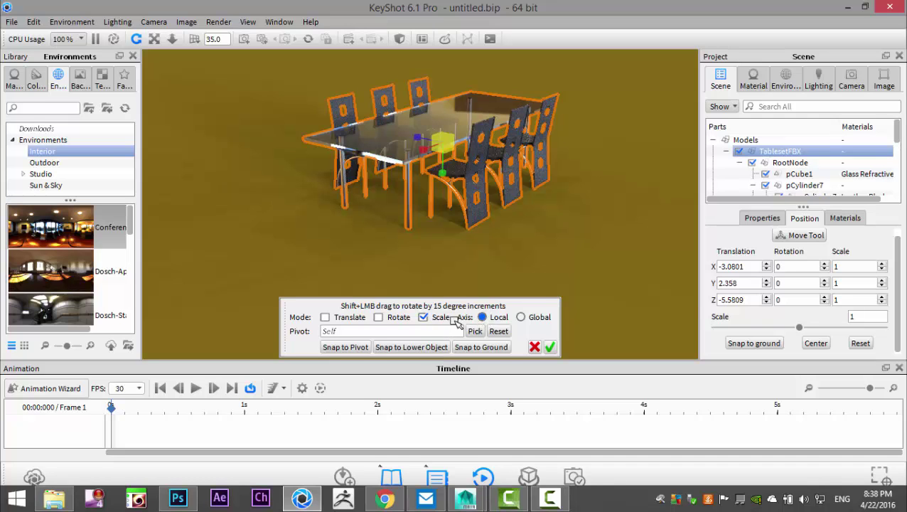
pyautogui.scroll(3, 585, 267)
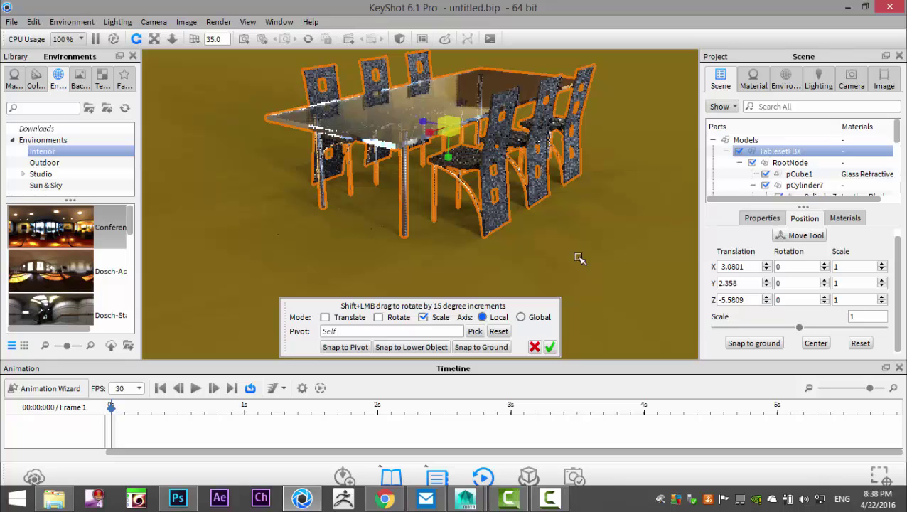
pyautogui.moveTo(450, 126); pyautogui.dragTo(589, 141)
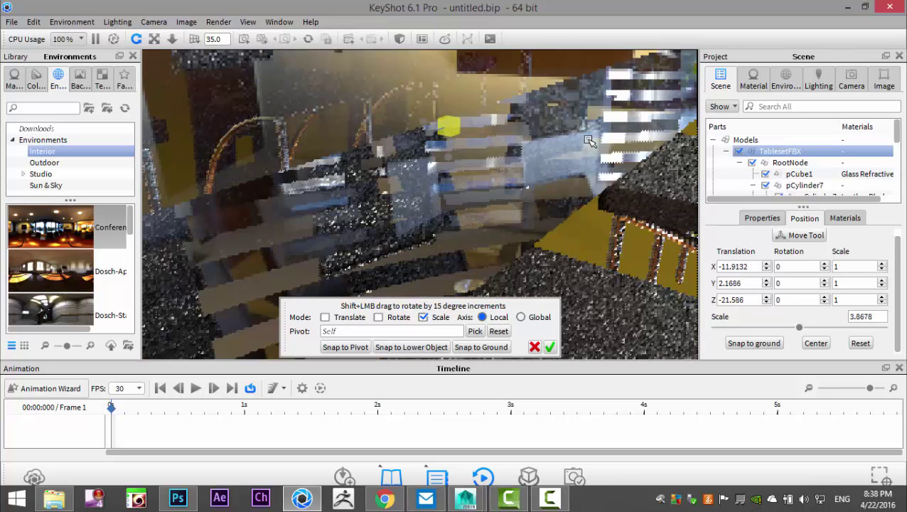
pyautogui.moveTo(462, 167); pyautogui.dragTo(532, 236)
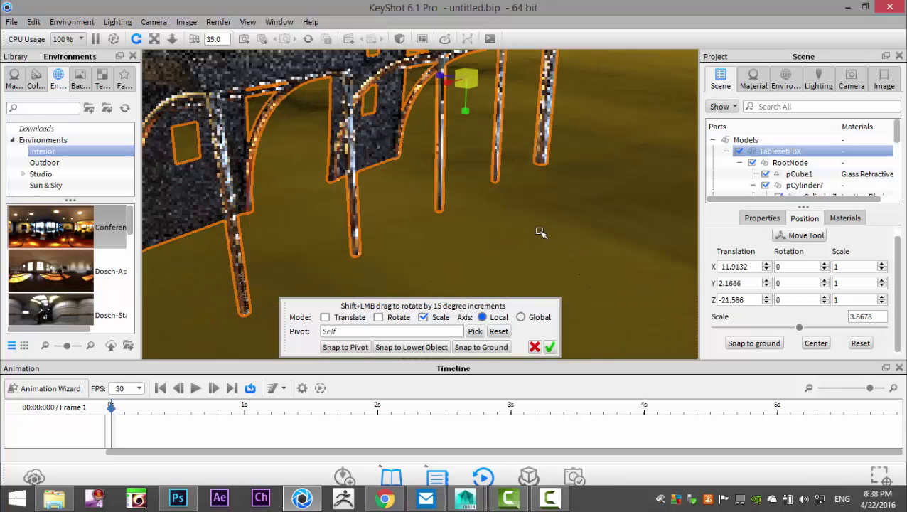
pyautogui.scroll(-3, 541, 232)
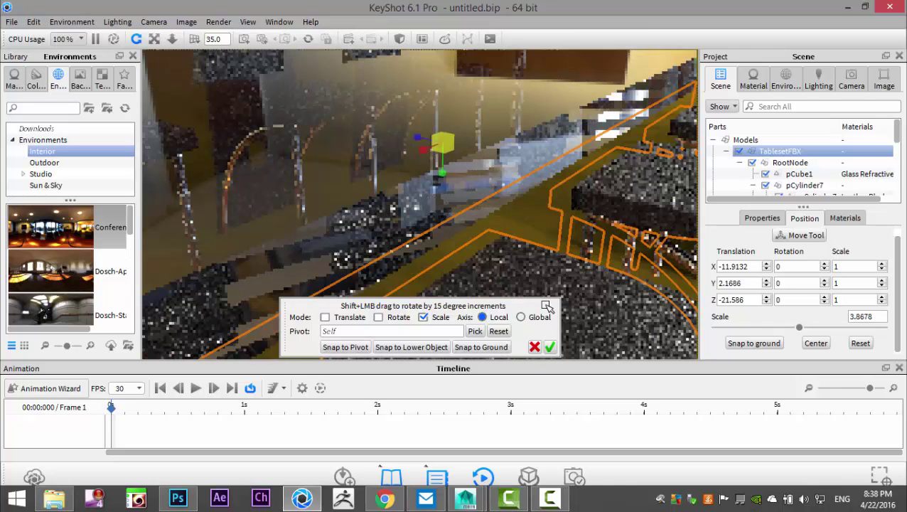
pyautogui.click(550, 346)
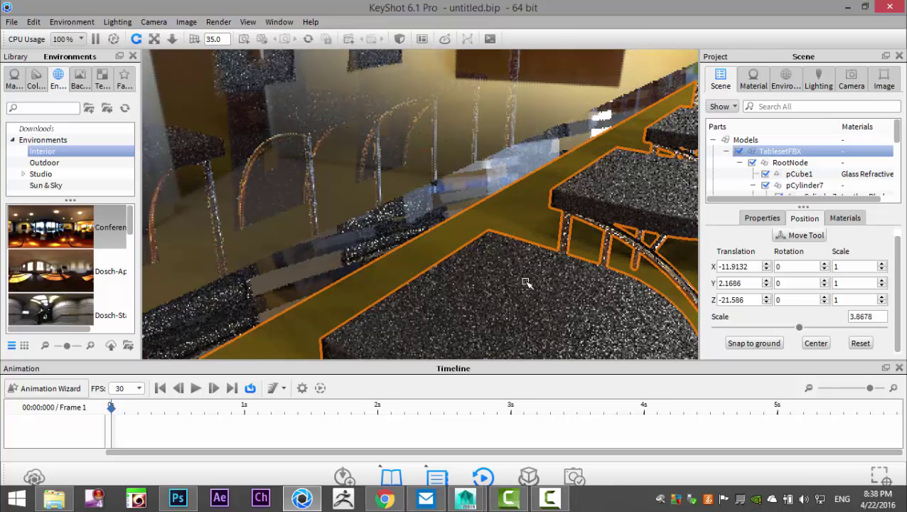
# Examine the whole enlarged table and chairs from farther away and from a slightly different angle
pyautogui.click(783, 163)
pyautogui.click(775, 152)
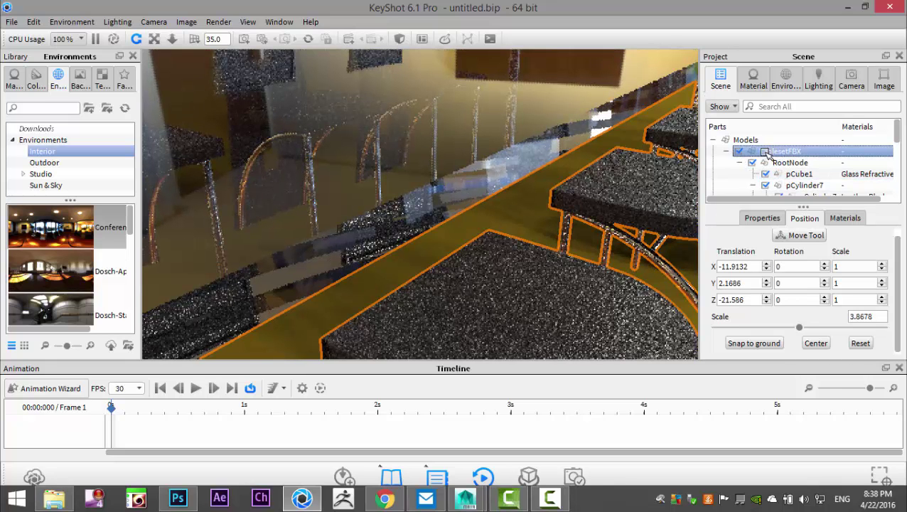
pyautogui.scroll(-3, 367, 208)
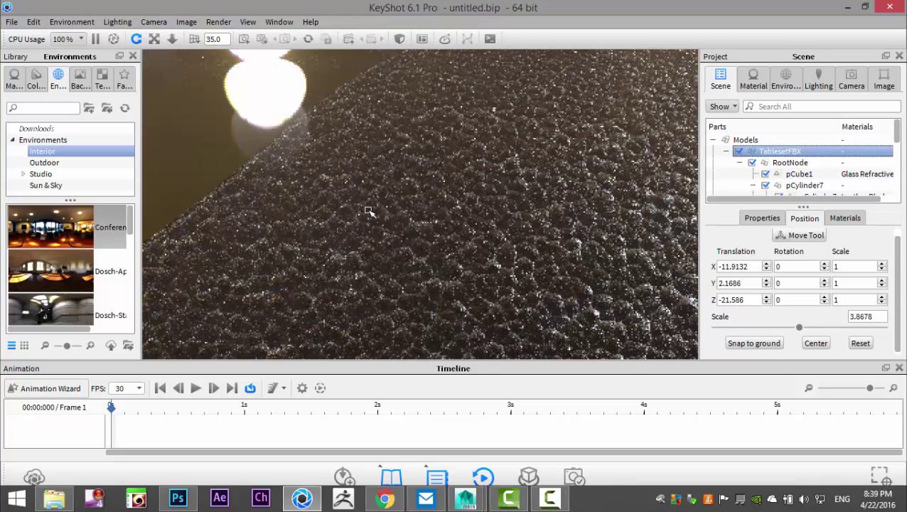
pyautogui.scroll(3, 369, 211)
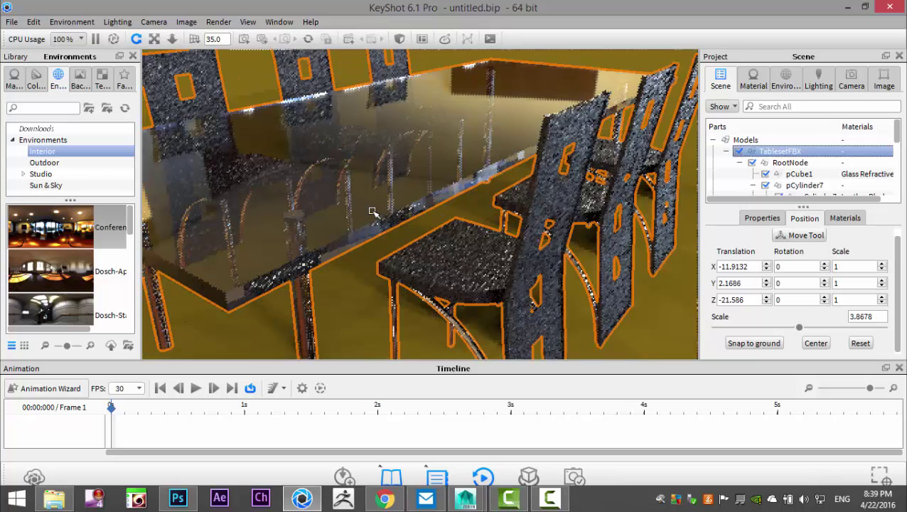
pyautogui.scroll(2, 370, 211)
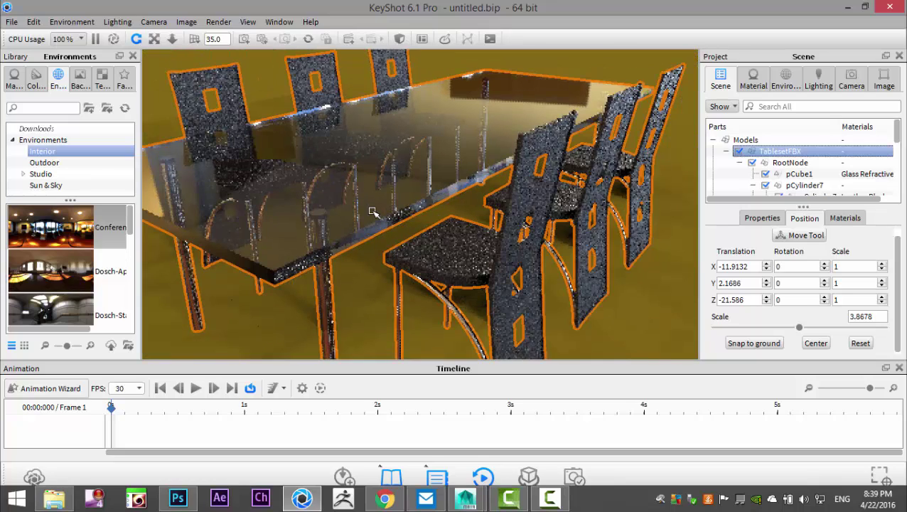
pyautogui.scroll(1, 369, 211)
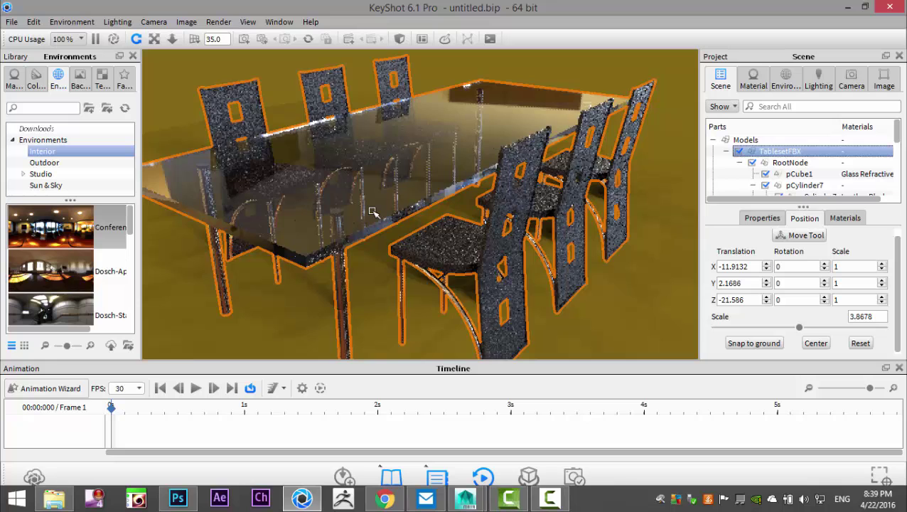
pyautogui.scroll(2, 370, 212)
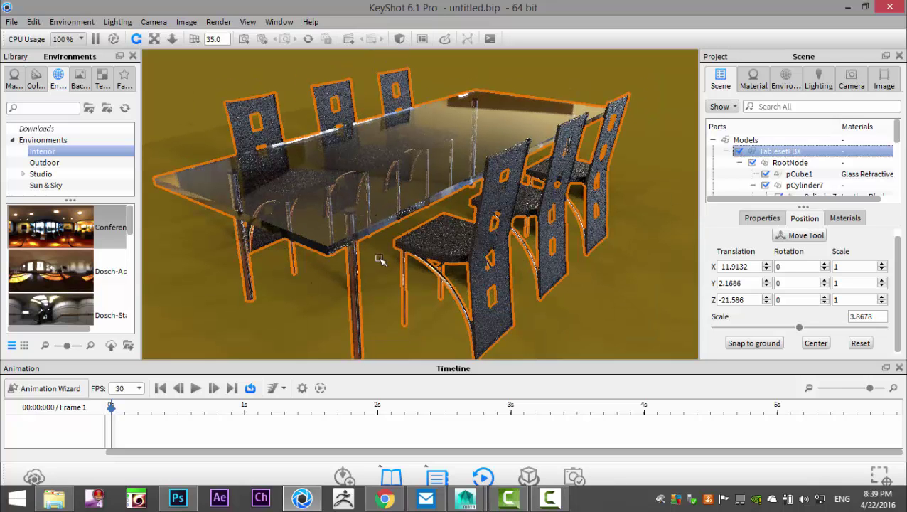
pyautogui.moveTo(371, 257); pyautogui.dragTo(455, 261)
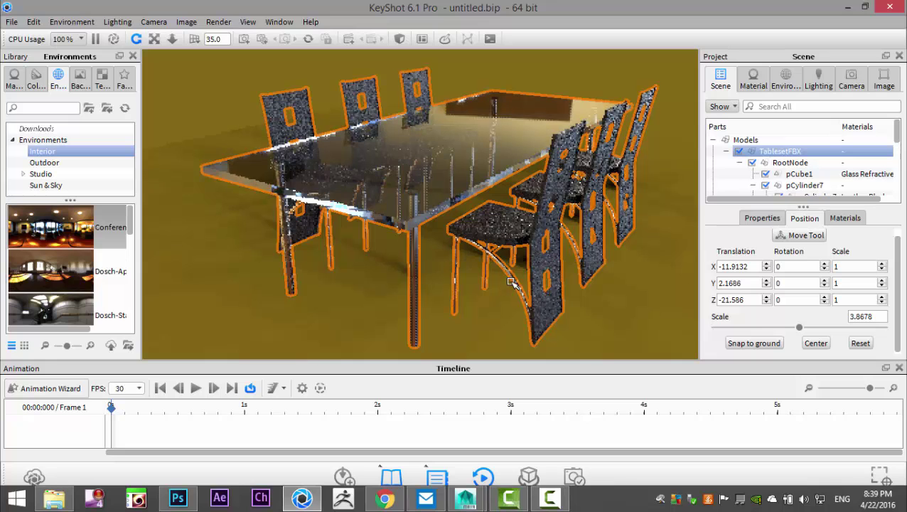
# Open the bump texture settings of the chairs' Leather Black material, keeping its type as Plastic
pyautogui.doubleClick(504, 223)
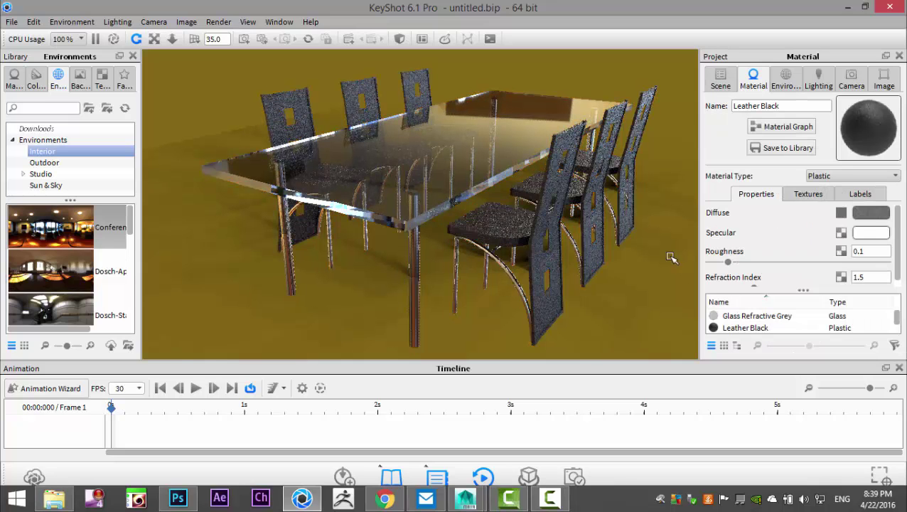
pyautogui.click(821, 175)
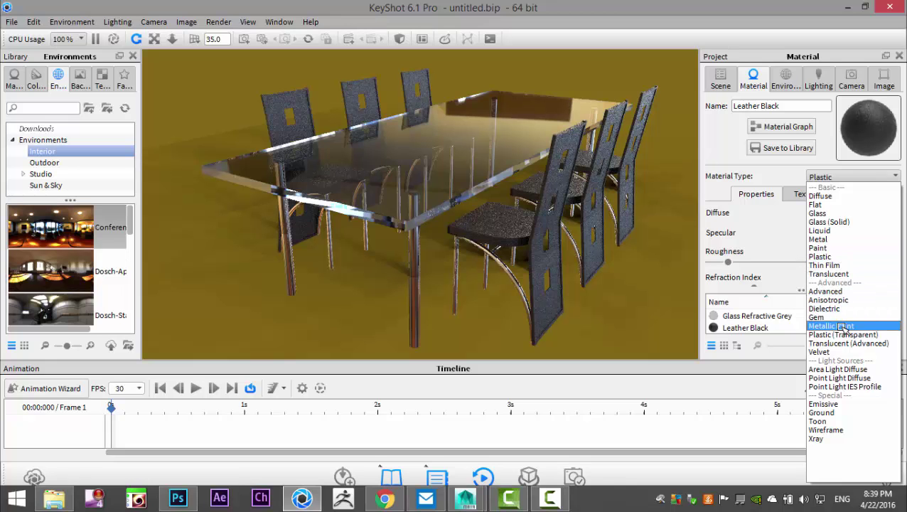
pyautogui.click(845, 256)
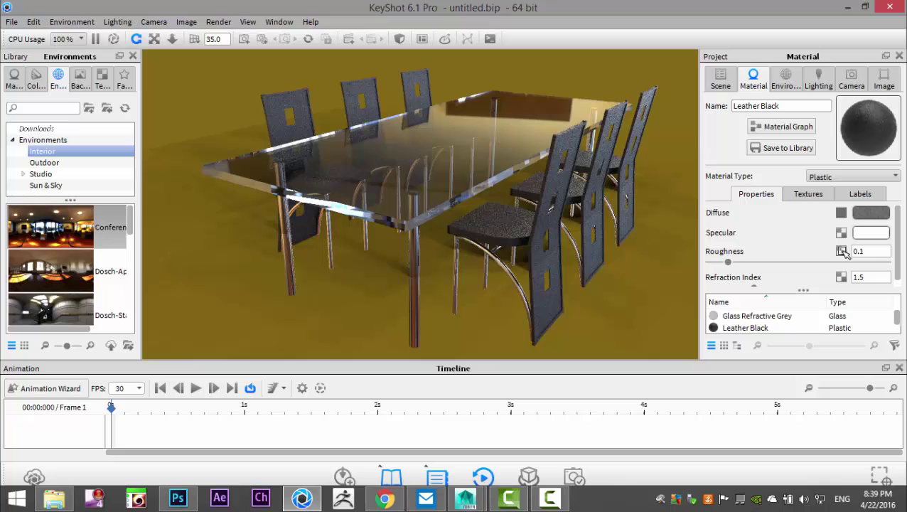
pyautogui.click(810, 194)
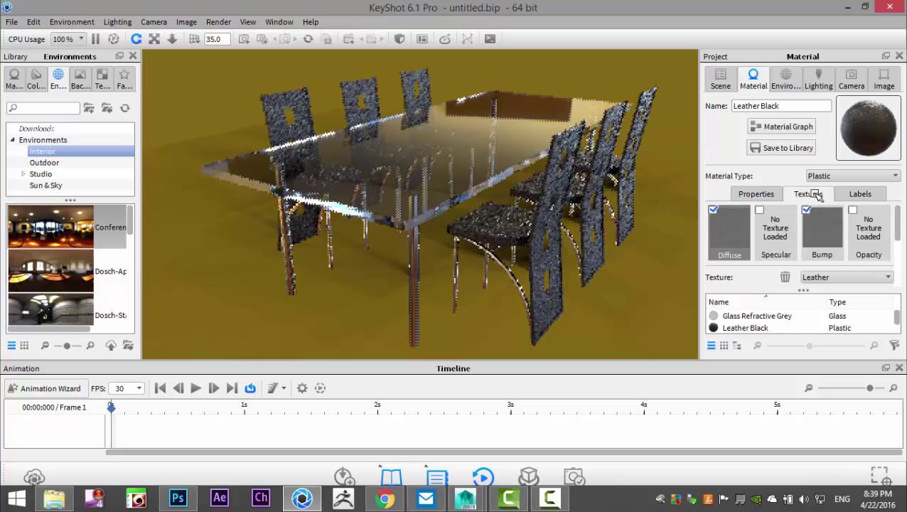
pyautogui.click(827, 228)
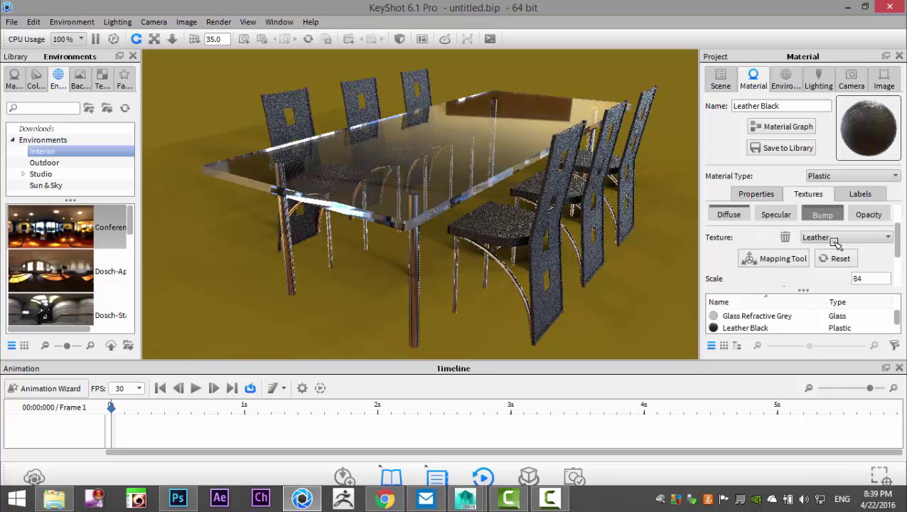
pyautogui.scroll(-2, 833, 242)
pyautogui.scroll(-1, 782, 263)
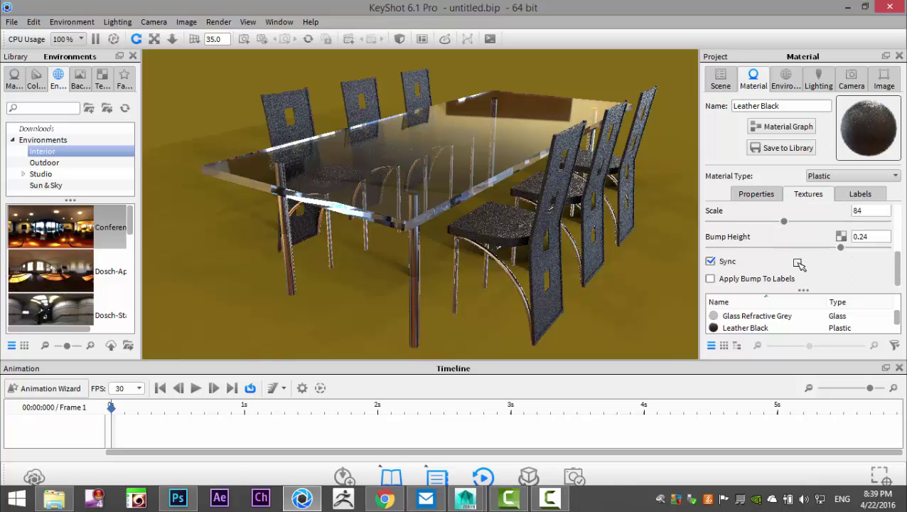
# Try negative Bump Height values down to about -0.49 on the chairs' leather texture
pyautogui.moveTo(841, 247); pyautogui.dragTo(740, 250)
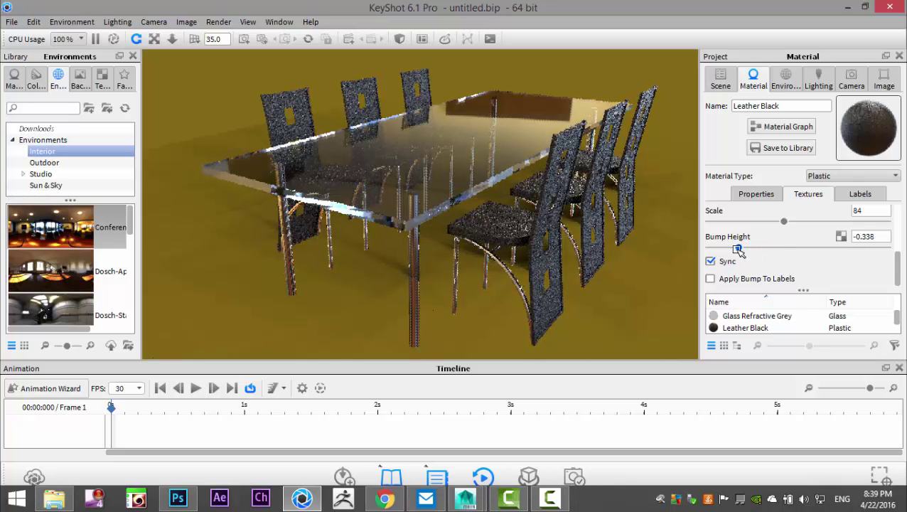
pyautogui.moveTo(739, 249); pyautogui.dragTo(718, 251)
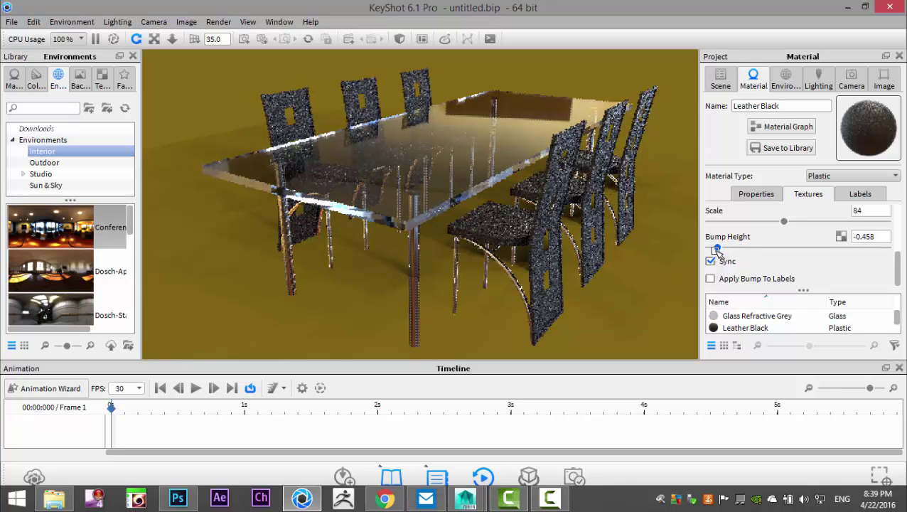
pyautogui.moveTo(717, 250); pyautogui.dragTo(711, 251)
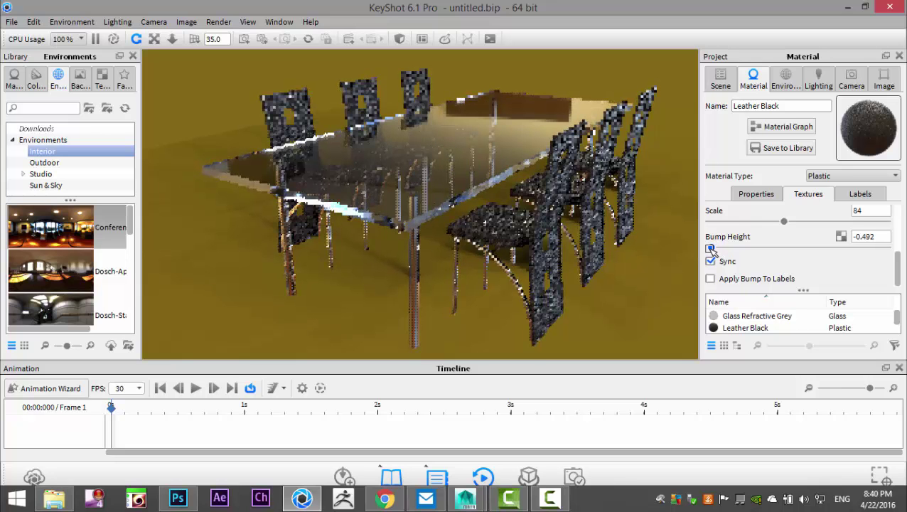
pyautogui.moveTo(711, 250); pyautogui.dragTo(715, 251)
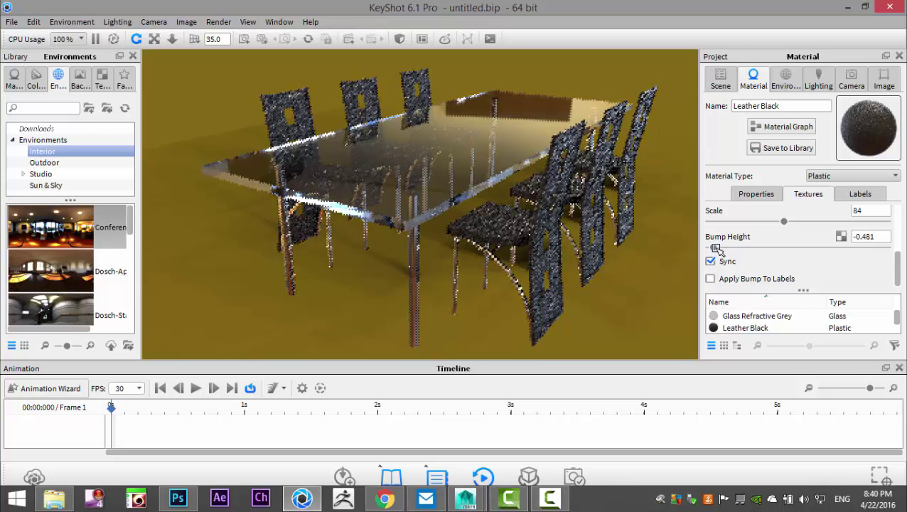
# Set the Bump Height of the chairs' Leather Black material to 0.05, after trying 0.2
pyautogui.click(871, 237)
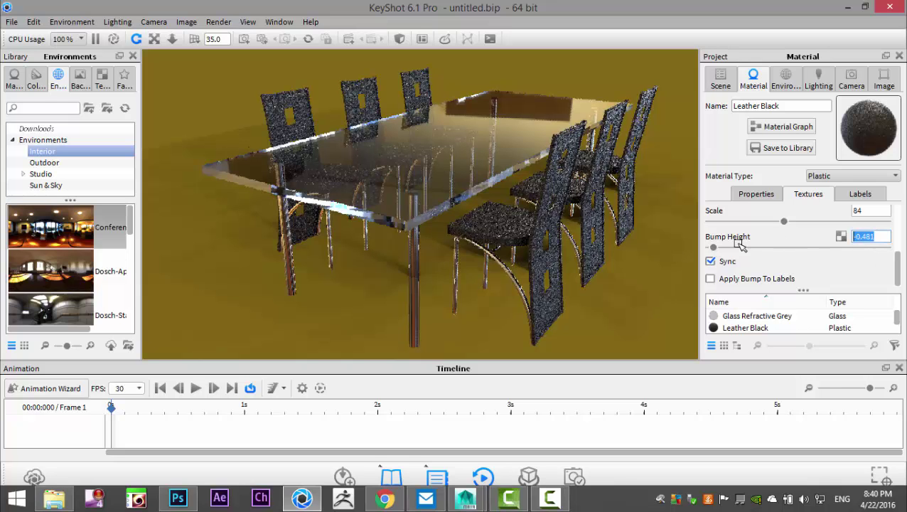
pyautogui.write('0')
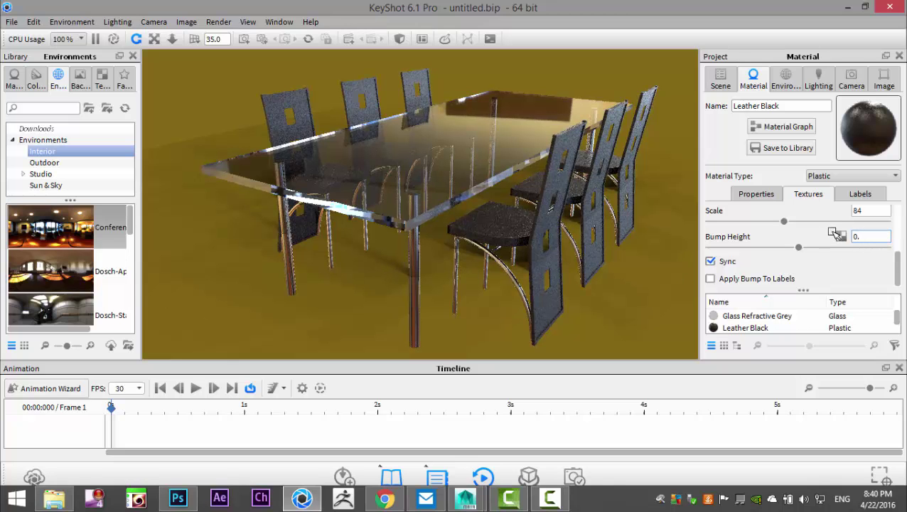
pyautogui.write('.2')
pyautogui.press('Return')
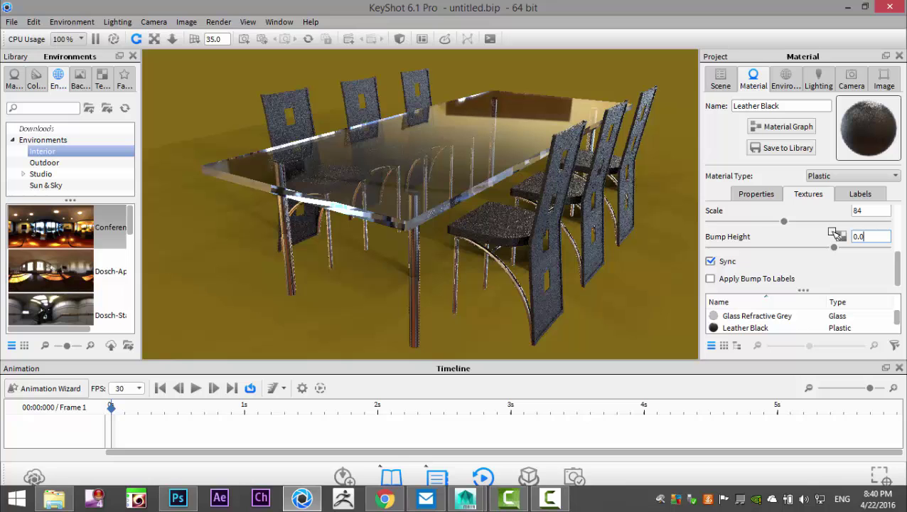
pyautogui.press('Return')
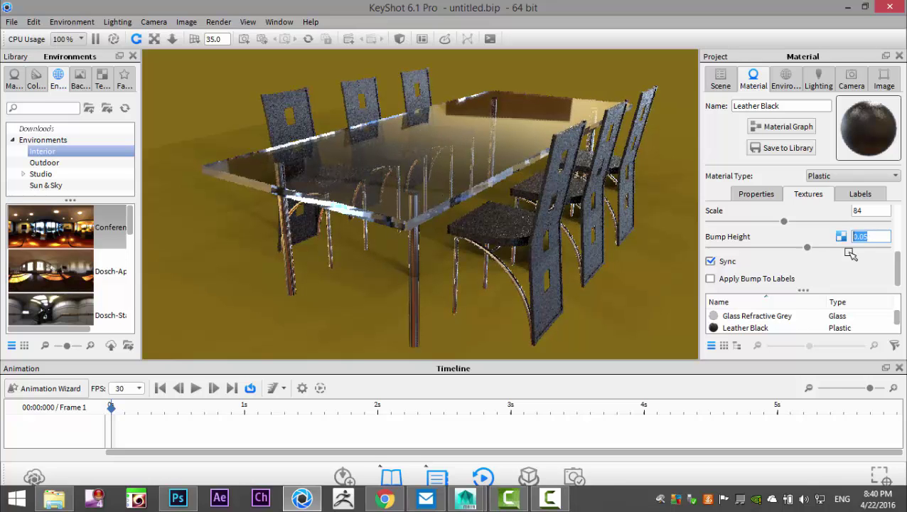
pyautogui.moveTo(527, 238)
pyautogui.mouseDown()
pyautogui.moveTo(494, 250)
pyautogui.moveTo(521, 240)
pyautogui.mouseUp()
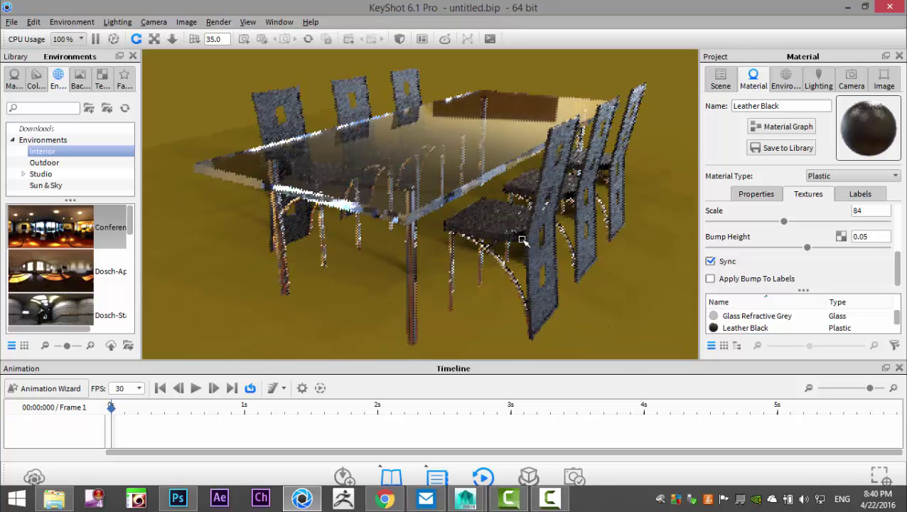
pyautogui.click(154, 22)
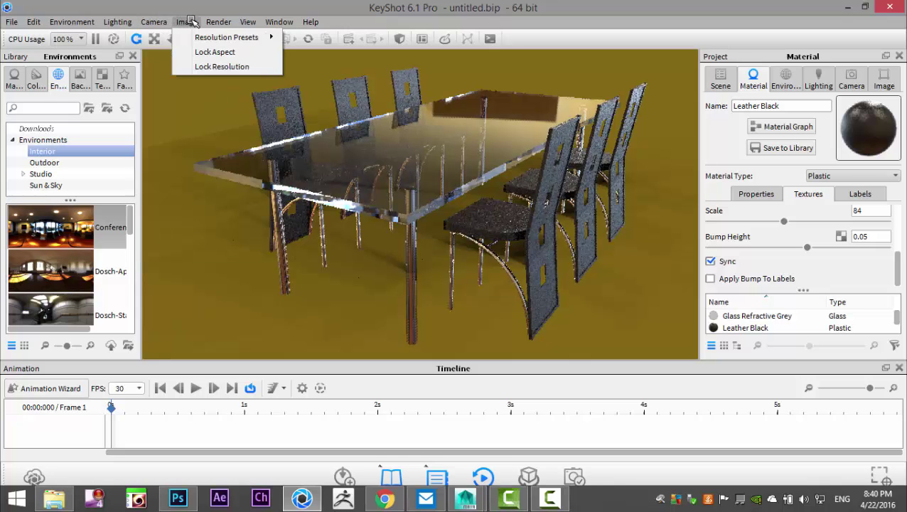
pyautogui.moveTo(219, 23)
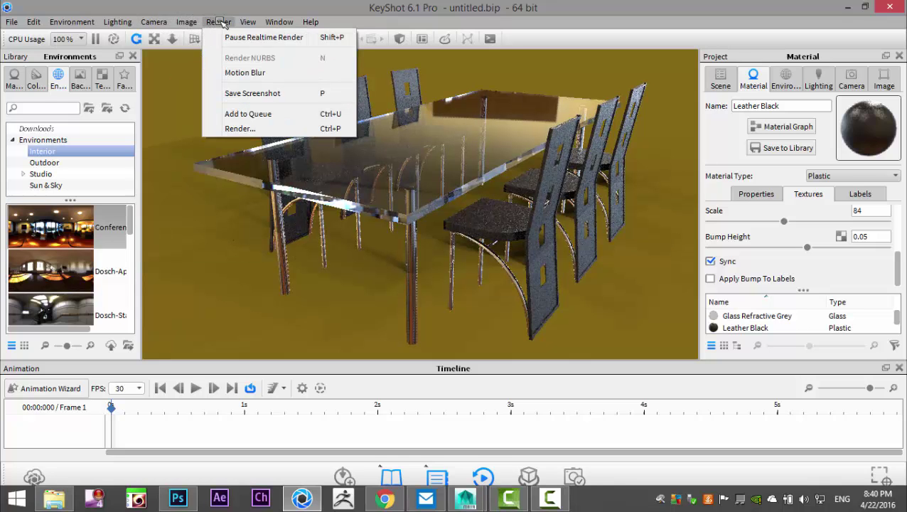
pyautogui.moveTo(254, 22)
pyautogui.moveTo(162, 22)
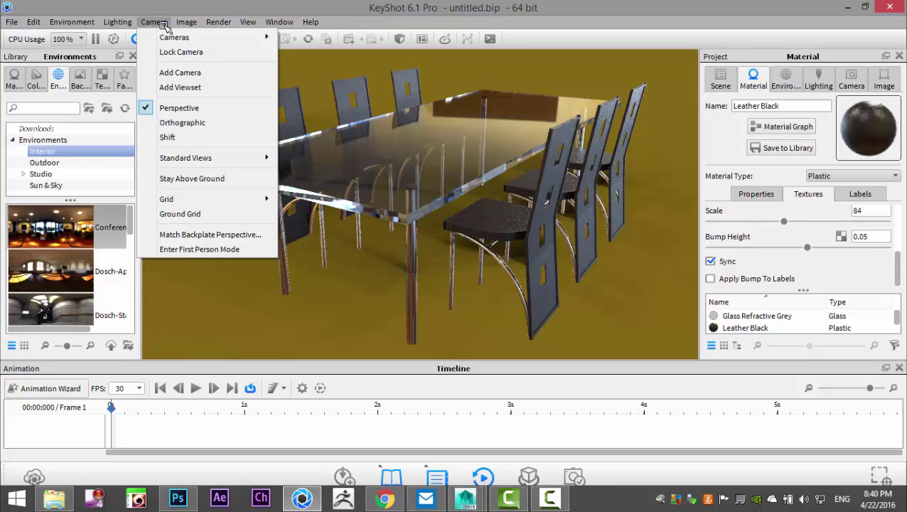
pyautogui.moveTo(124, 20)
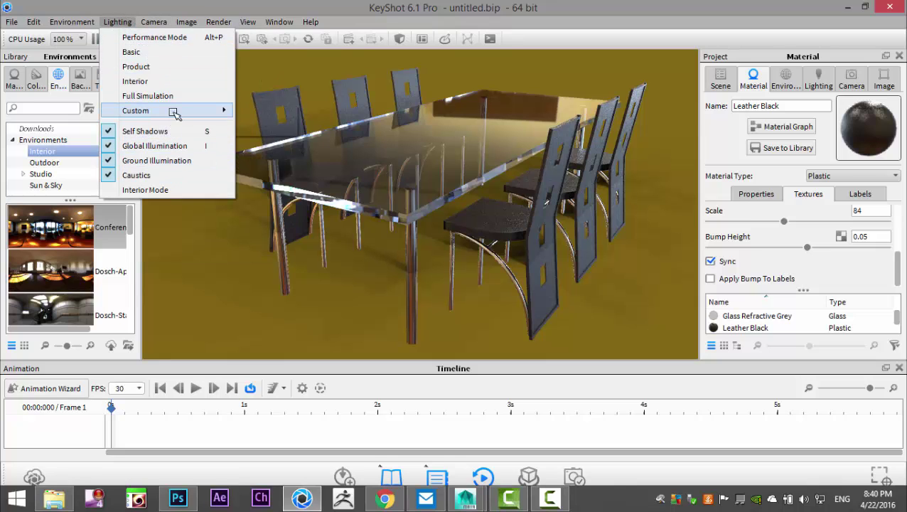
# Render a still JPEG image of the dining set named Tableset at the 1280 x 714 preset resolution
pyautogui.moveTo(171, 112)
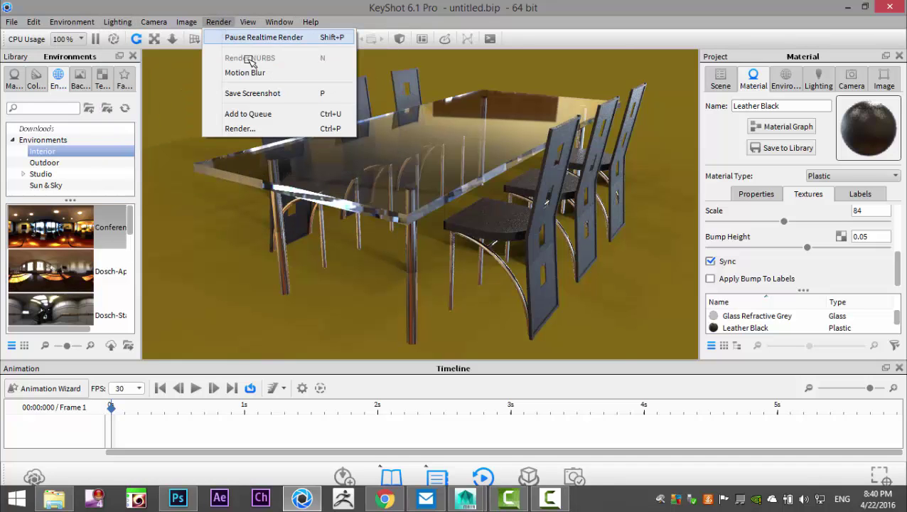
pyautogui.click(253, 130)
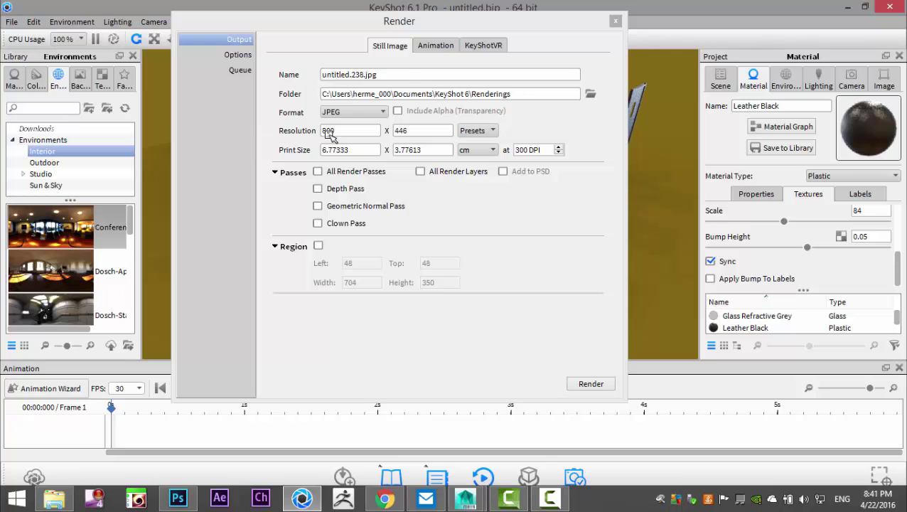
pyautogui.moveTo(401, 77); pyautogui.dragTo(224, 74)
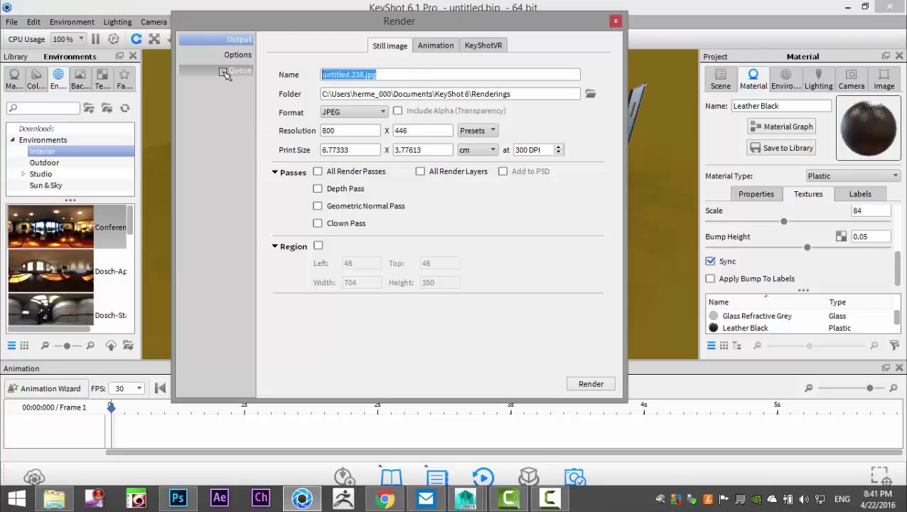
pyautogui.write('Tableset')
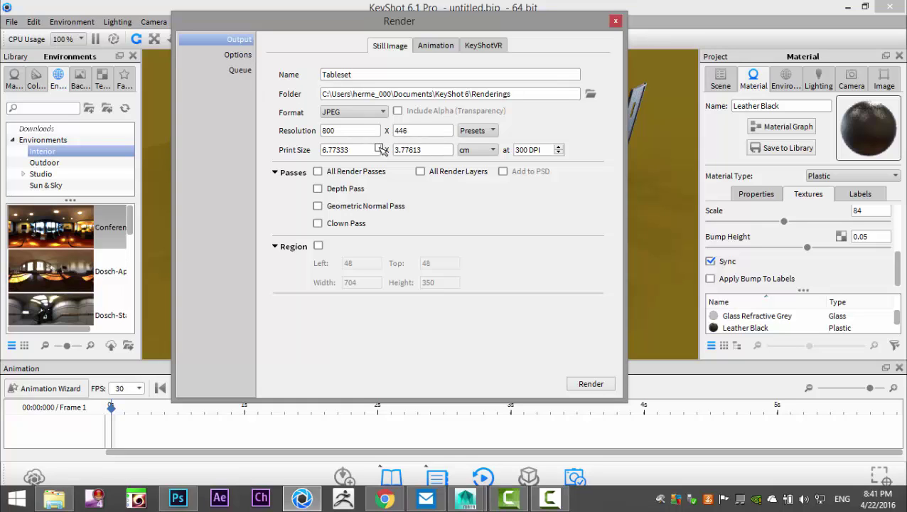
pyautogui.click(472, 132)
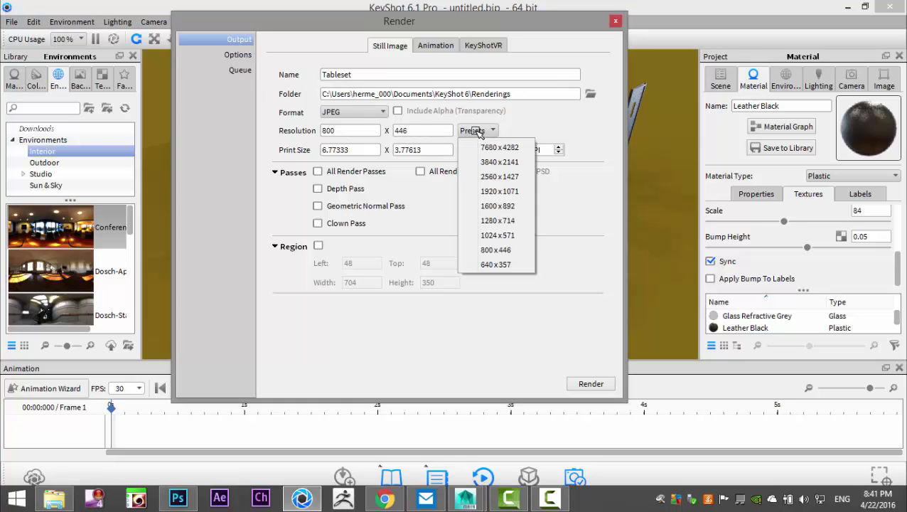
pyautogui.click(509, 222)
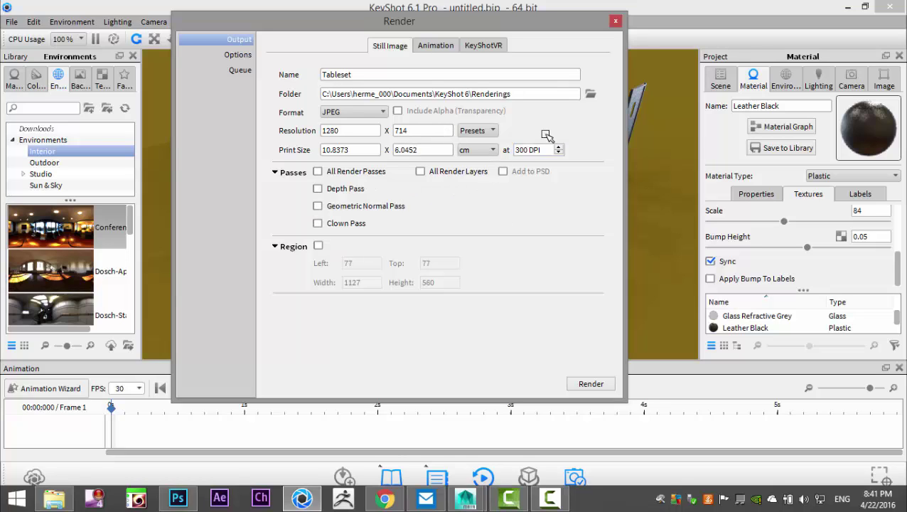
pyautogui.click(591, 385)
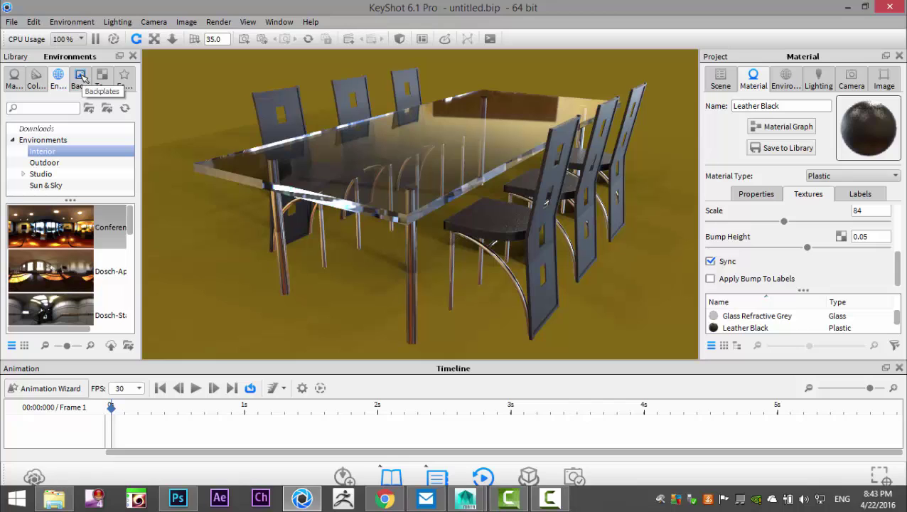
# Look through the Studio environments in the library and expand their subcategories
pyautogui.click(83, 150)
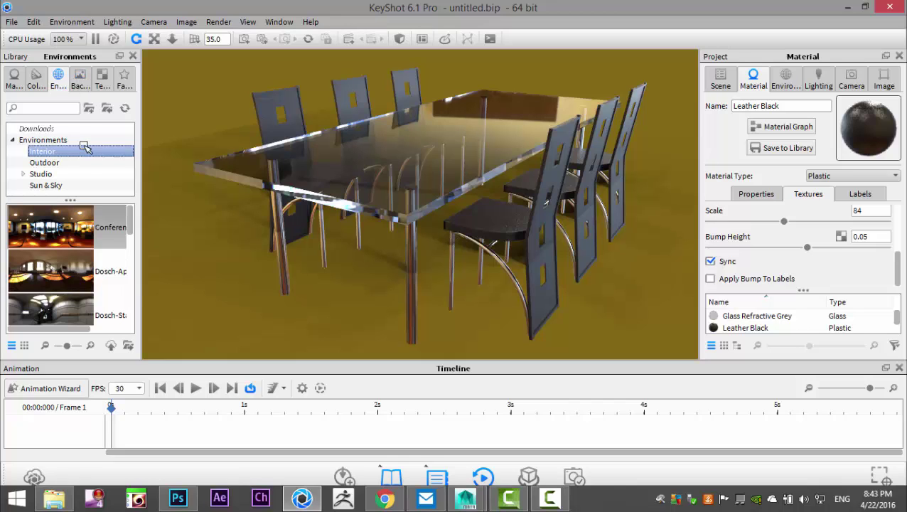
pyautogui.click(80, 79)
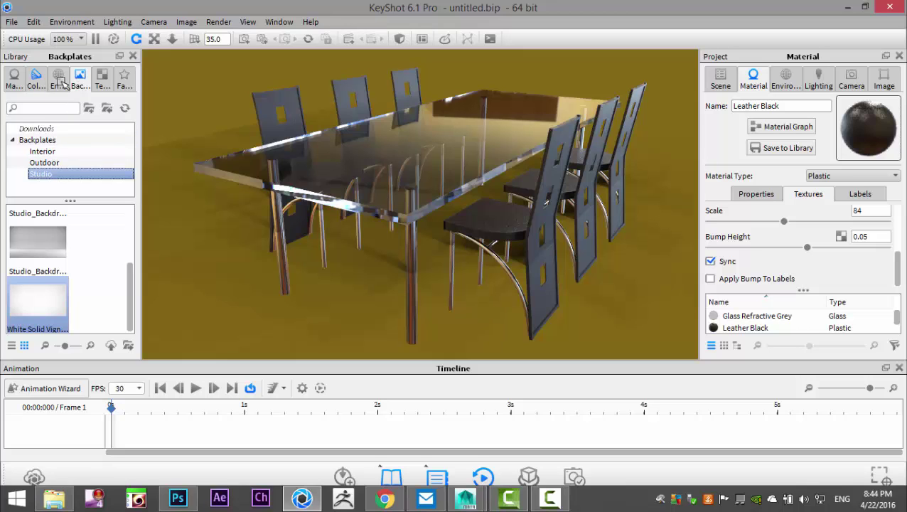
pyautogui.click(61, 80)
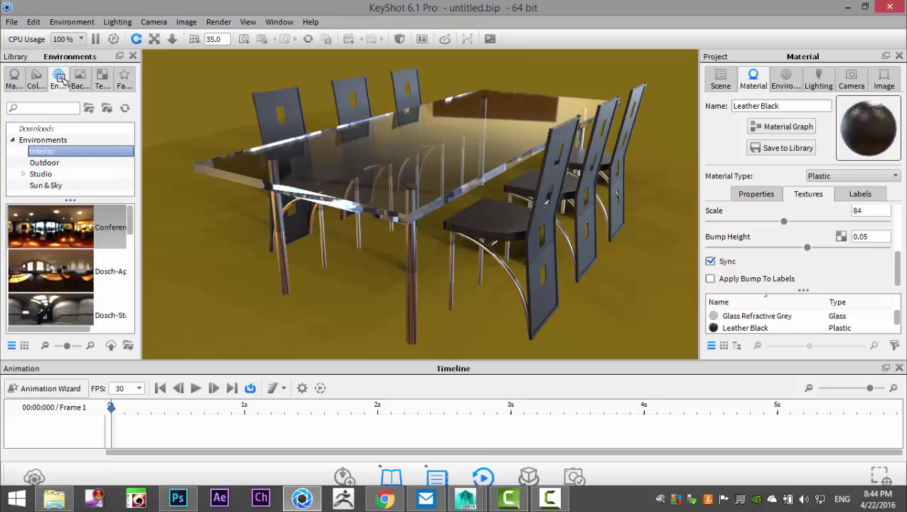
pyautogui.click(49, 174)
pyautogui.scroll(-5, 101, 257)
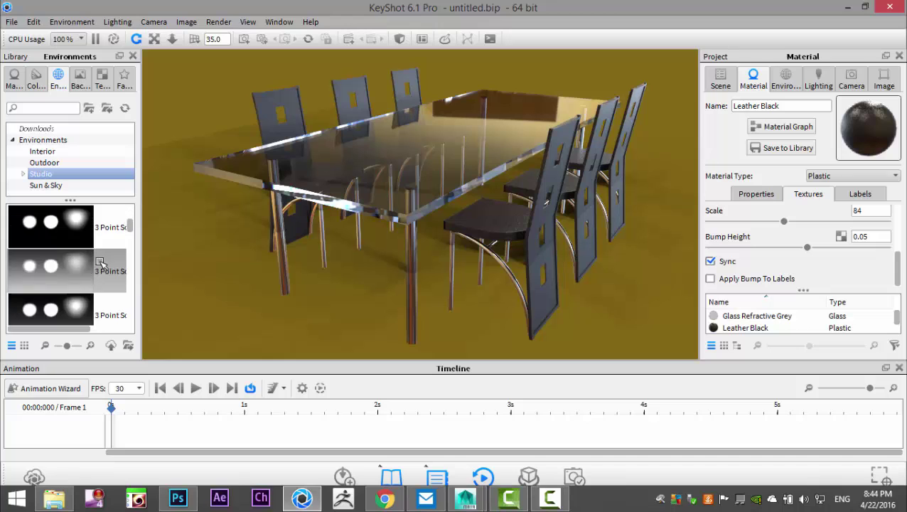
pyautogui.scroll(4, 100, 249)
pyautogui.scroll(2, 98, 236)
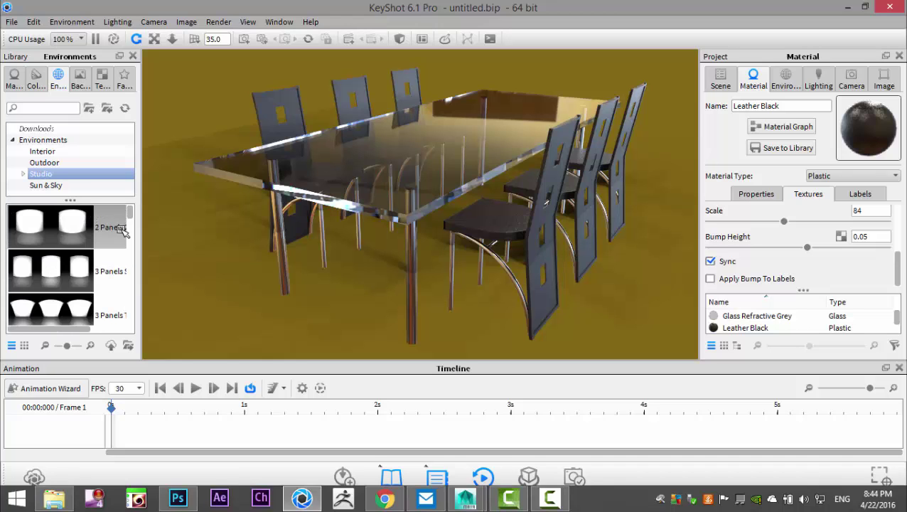
pyautogui.click(23, 173)
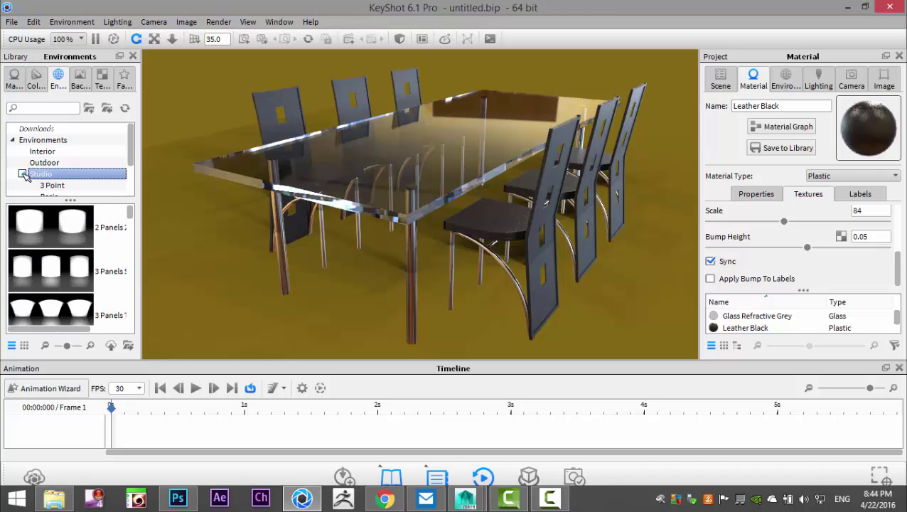
pyautogui.scroll(-1, 87, 173)
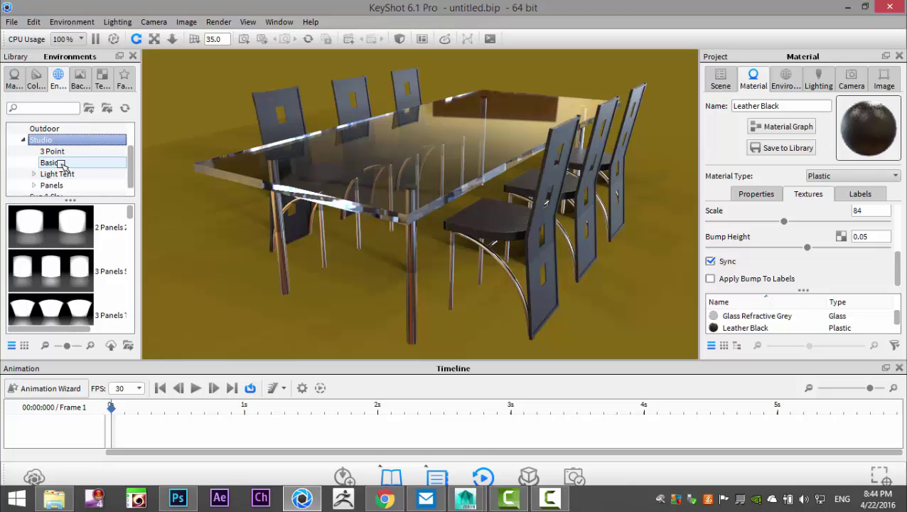
# Look through the 3 Point and Basic studio environments for a suitable lighting setup
pyautogui.click(57, 151)
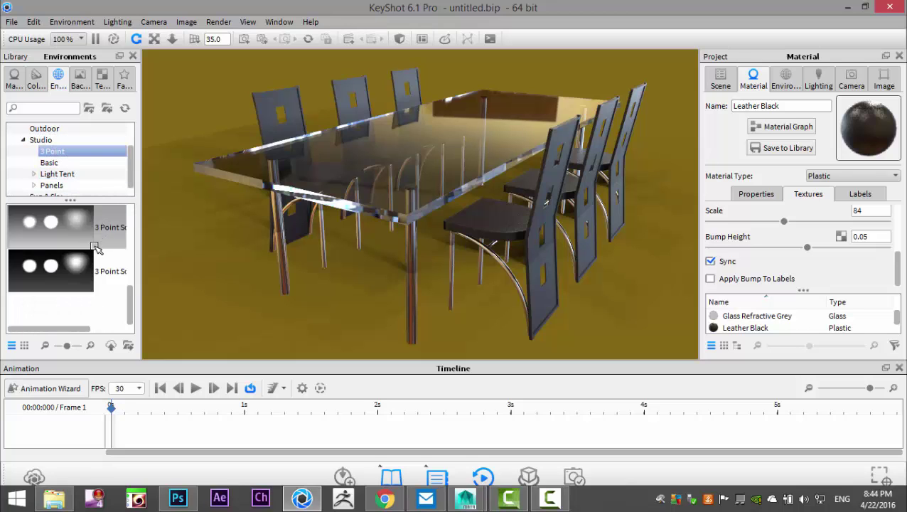
pyautogui.click(59, 163)
pyautogui.scroll(-3, 89, 254)
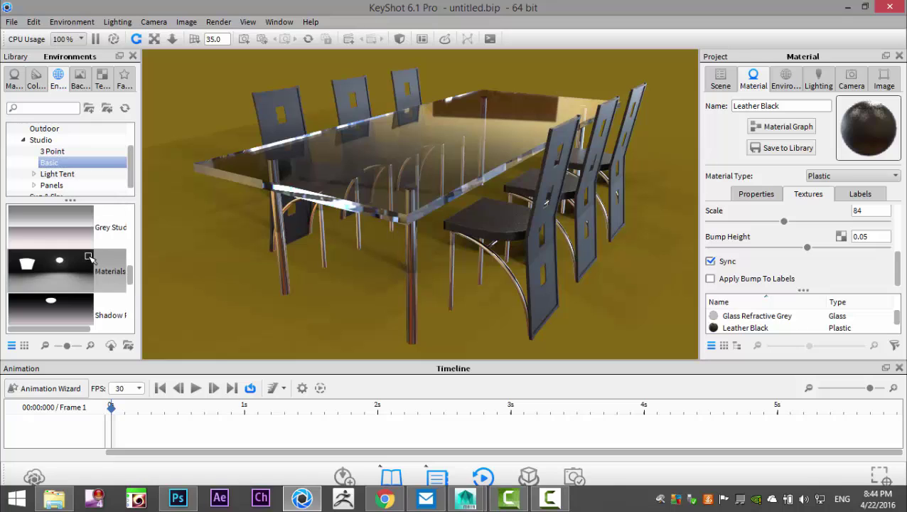
pyautogui.scroll(-2, 91, 263)
pyautogui.scroll(6, 90, 262)
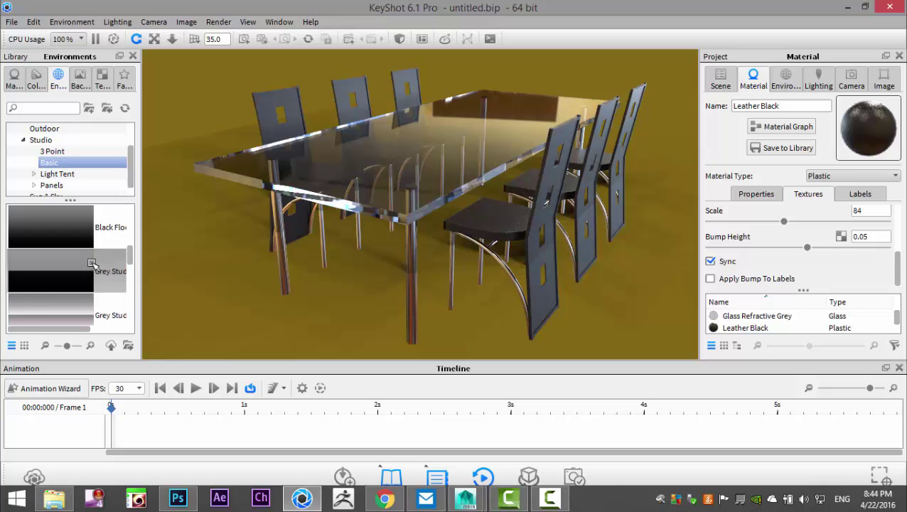
pyautogui.scroll(2, 91, 258)
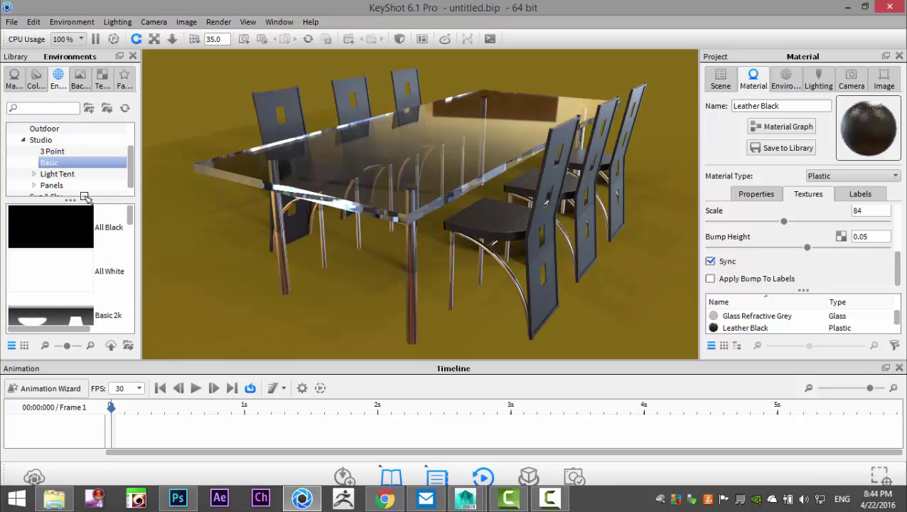
pyautogui.scroll(2, 77, 188)
pyautogui.scroll(-1, 87, 160)
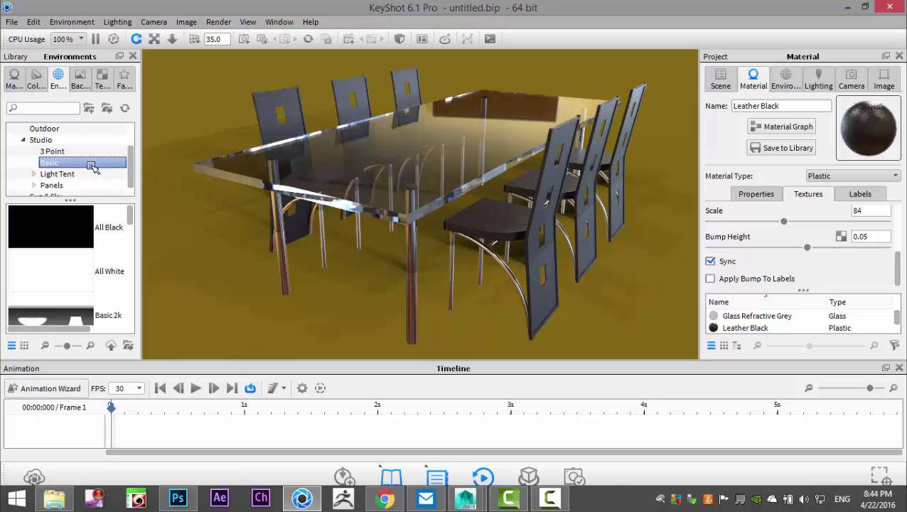
# Try lighting the scene with the first Overhead environment from the Studio Panels category
pyautogui.click(71, 185)
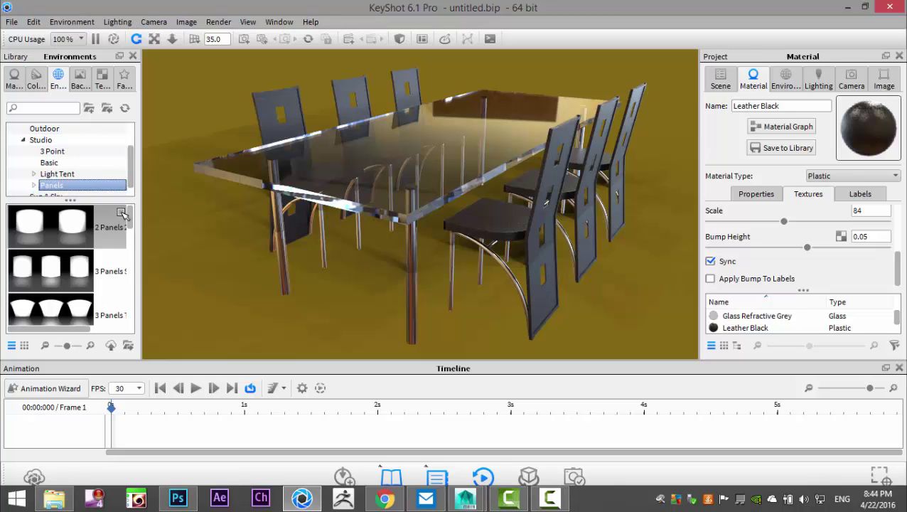
pyautogui.scroll(-1, 130, 228)
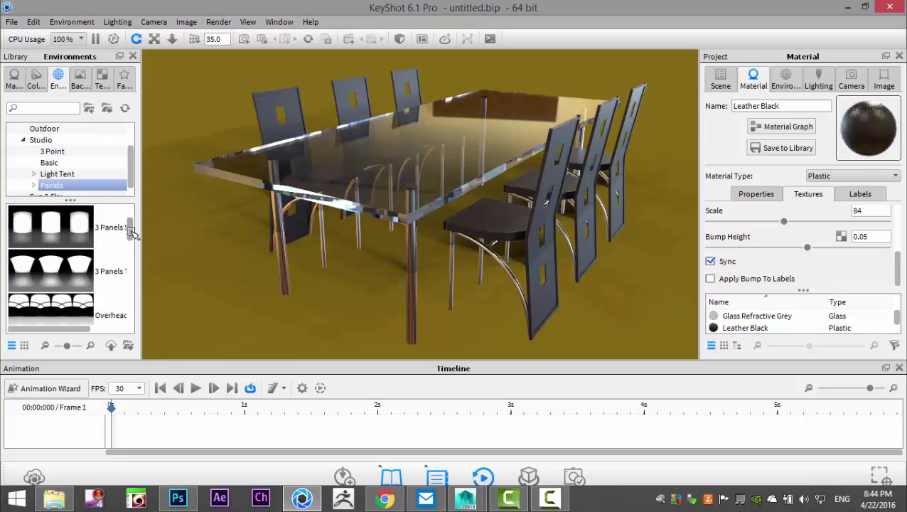
pyautogui.click(66, 304)
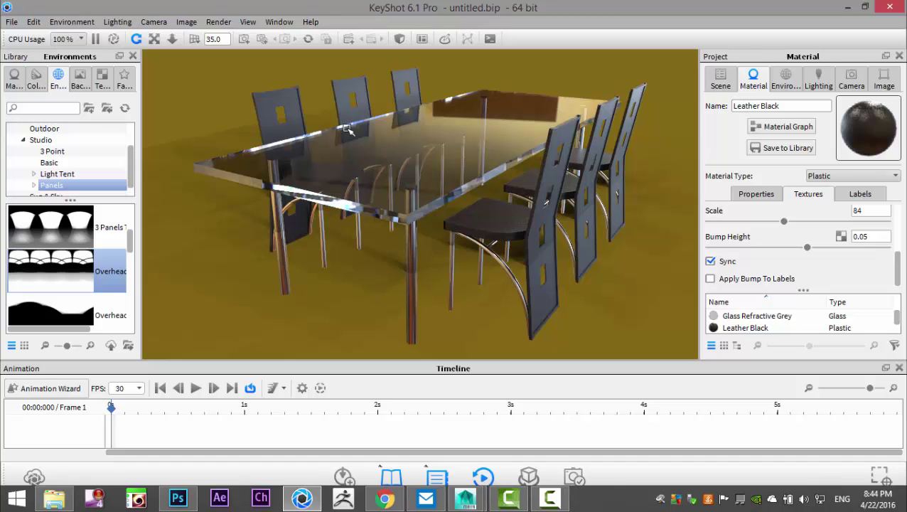
pyautogui.moveTo(41, 260); pyautogui.dragTo(228, 281)
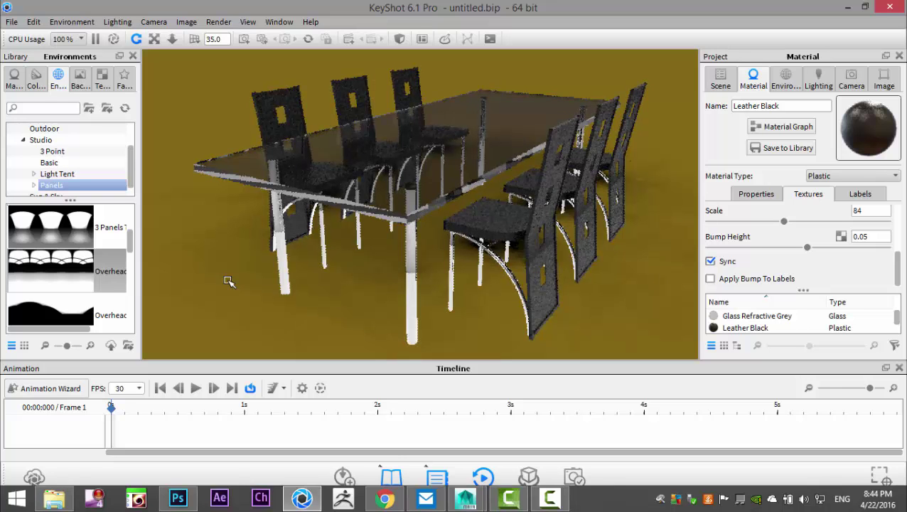
# Try the 3 Panels environment with tapered light panels on the scene and view the tabletop from slightly higher
pyautogui.click(52, 227)
pyautogui.moveTo(52, 226); pyautogui.dragTo(263, 271)
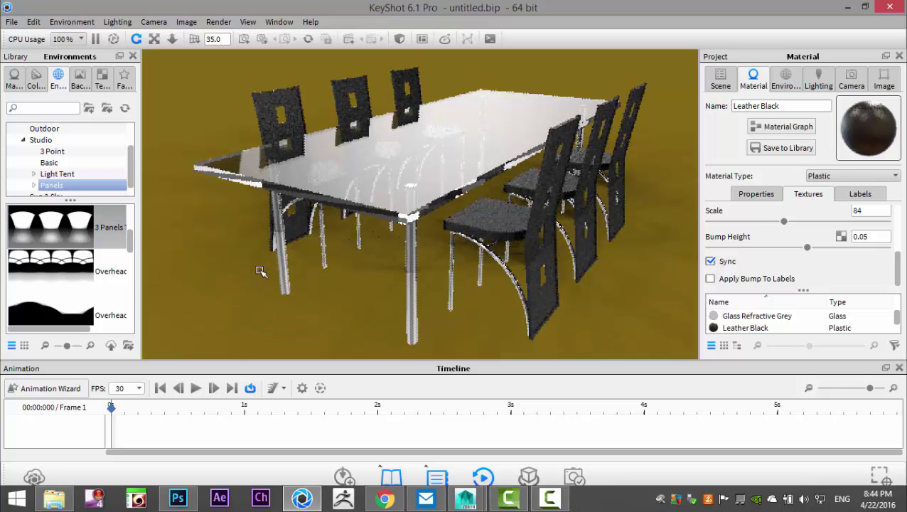
pyautogui.moveTo(315, 218); pyautogui.dragTo(317, 229)
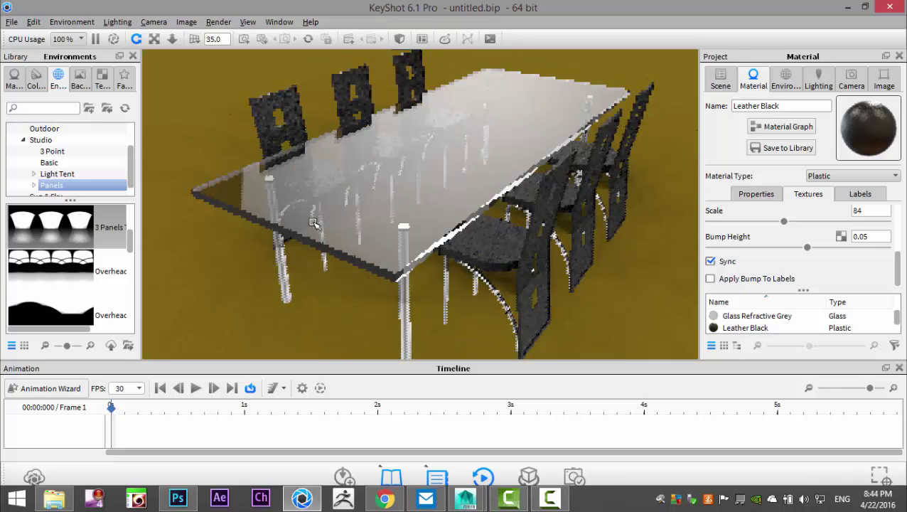
# Try the black Overhead panel environment with the round light on the scene
pyautogui.scroll(-2, 73, 237)
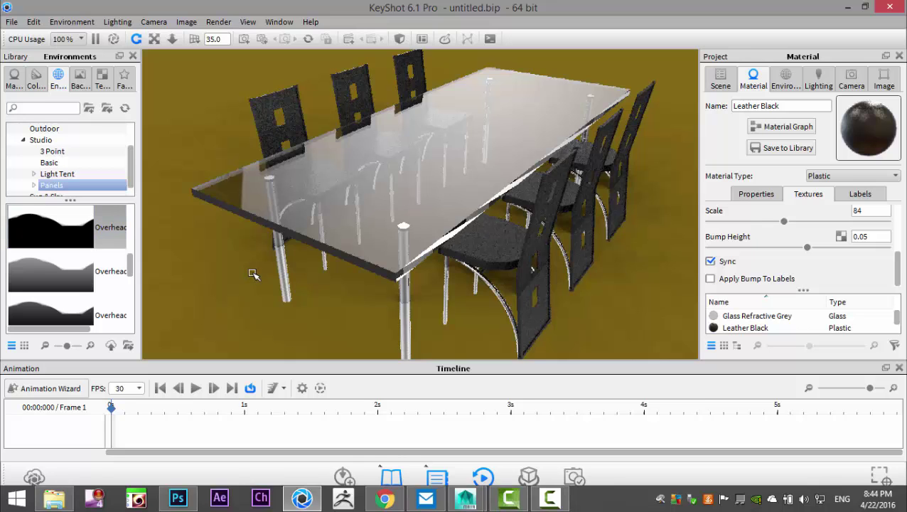
pyautogui.moveTo(254, 273); pyautogui.dragTo(254, 273)
pyautogui.scroll(-2, 86, 298)
pyautogui.moveTo(86, 299); pyautogui.dragTo(224, 299)
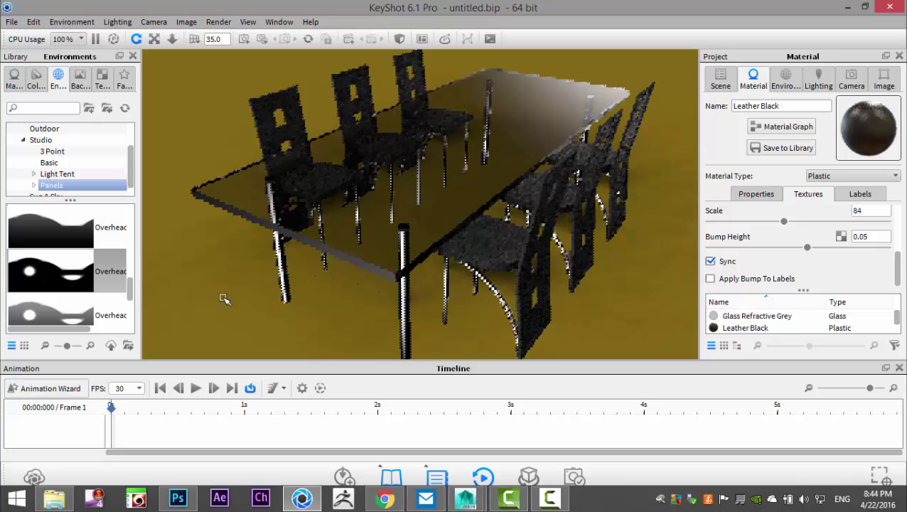
# Light the scene with the 2 Panels studio environment, after comparing it with the 3 Panels environment that has straight panels
pyautogui.scroll(-2, 207, 298)
pyautogui.scroll(-2, 78, 296)
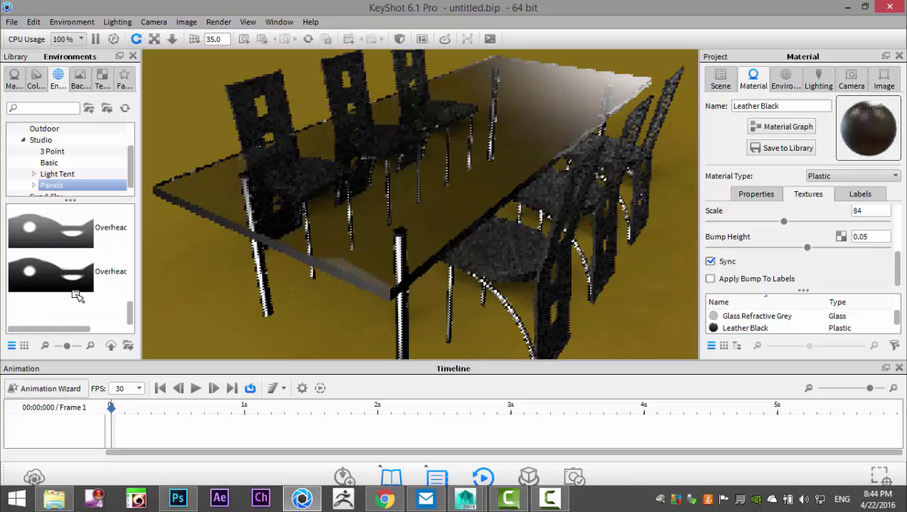
pyautogui.scroll(5, 62, 292)
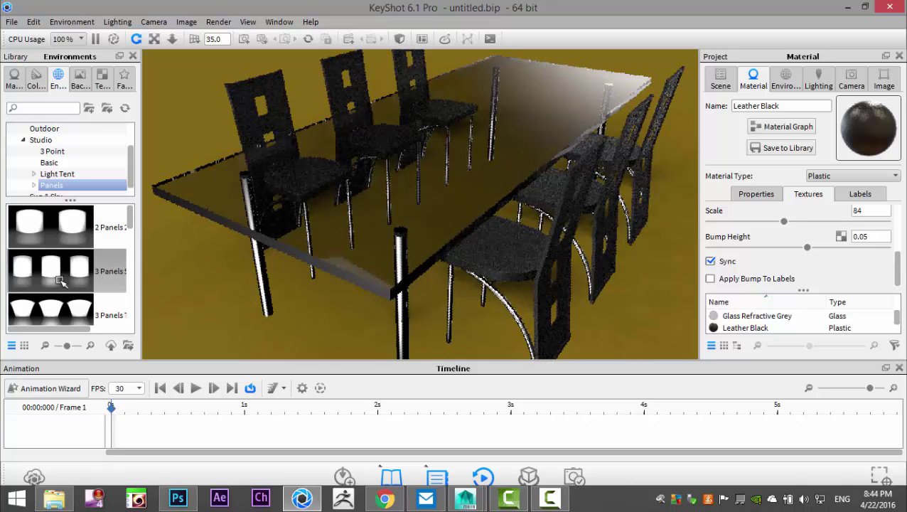
pyautogui.moveTo(41, 231); pyautogui.dragTo(182, 267)
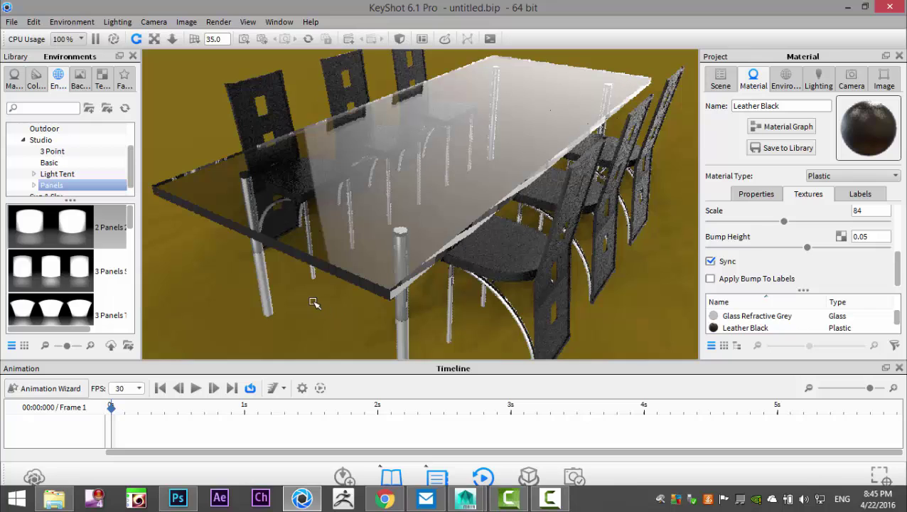
pyautogui.moveTo(78, 279); pyautogui.dragTo(228, 293)
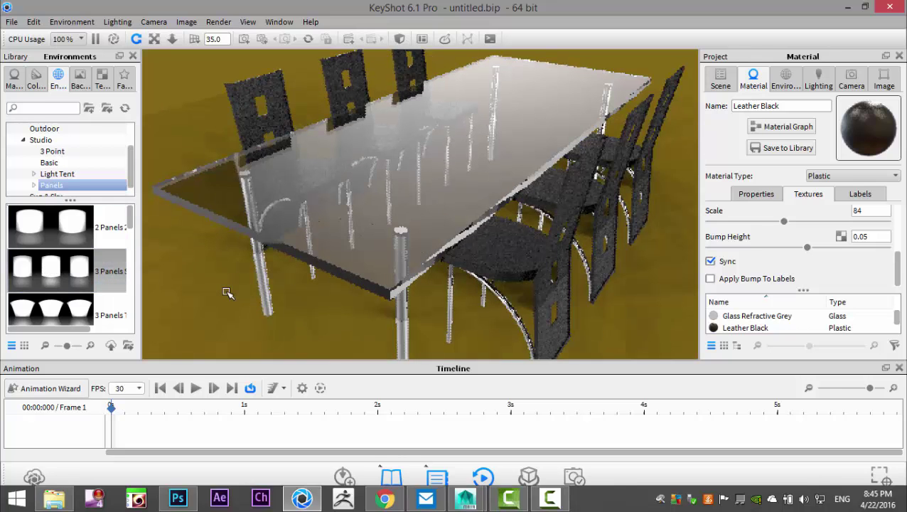
pyautogui.moveTo(63, 232); pyautogui.dragTo(210, 285)
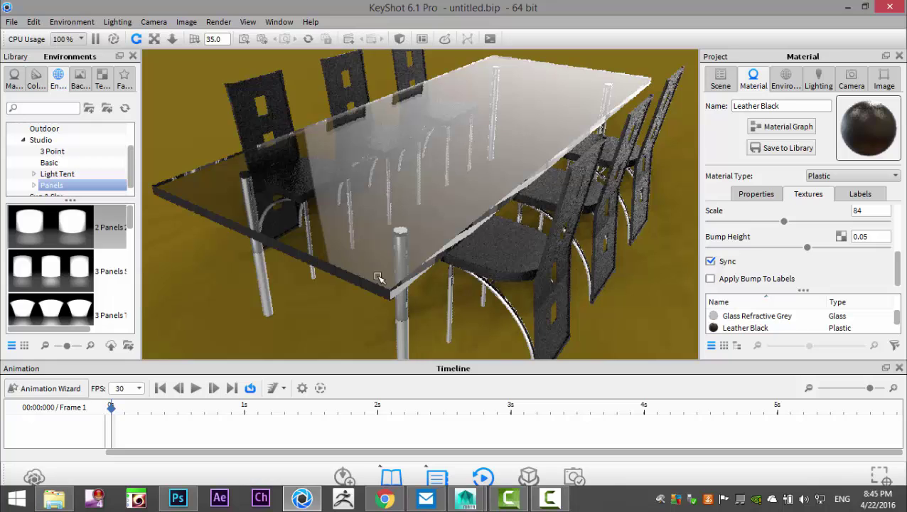
pyautogui.moveTo(380, 277)
pyautogui.mouseDown()
pyautogui.moveTo(409, 250)
pyautogui.moveTo(393, 294)
pyautogui.moveTo(398, 309)
pyautogui.moveTo(380, 285)
pyautogui.mouseUp()
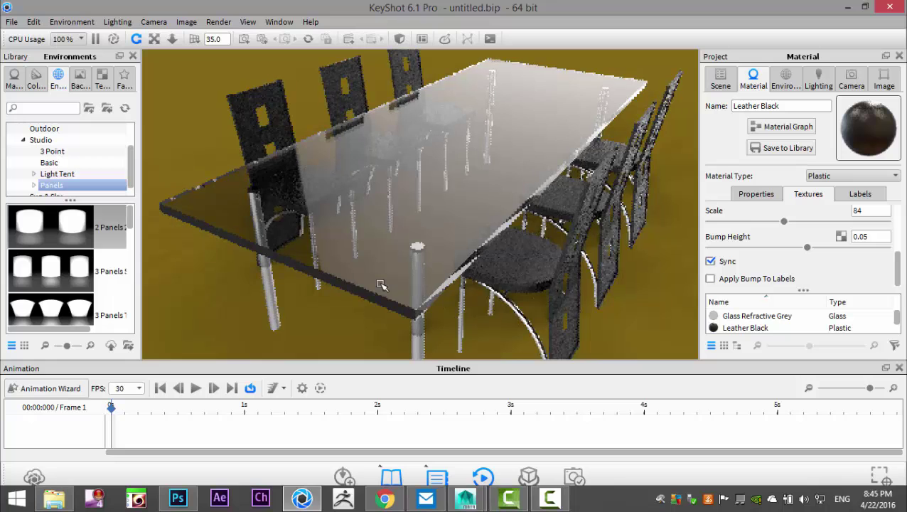
pyautogui.scroll(2, 380, 284)
pyautogui.scroll(-2, 380, 284)
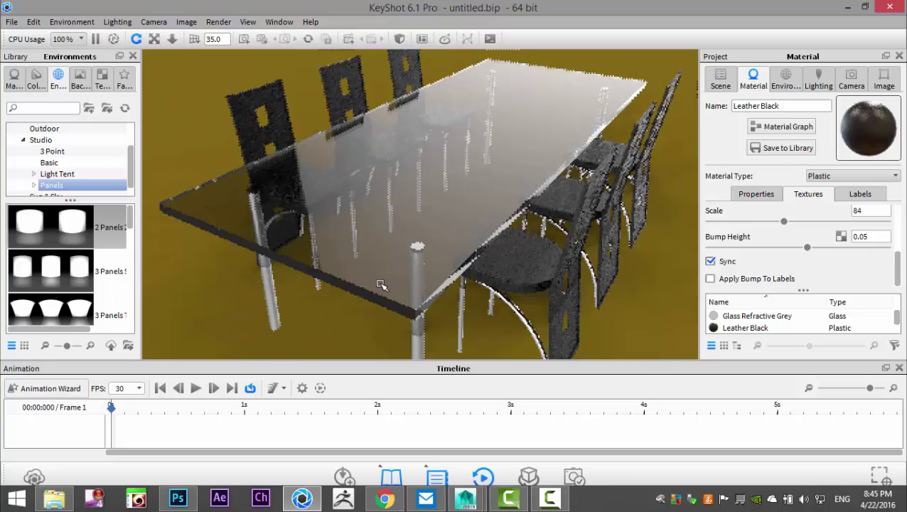
pyautogui.scroll(-1, 380, 285)
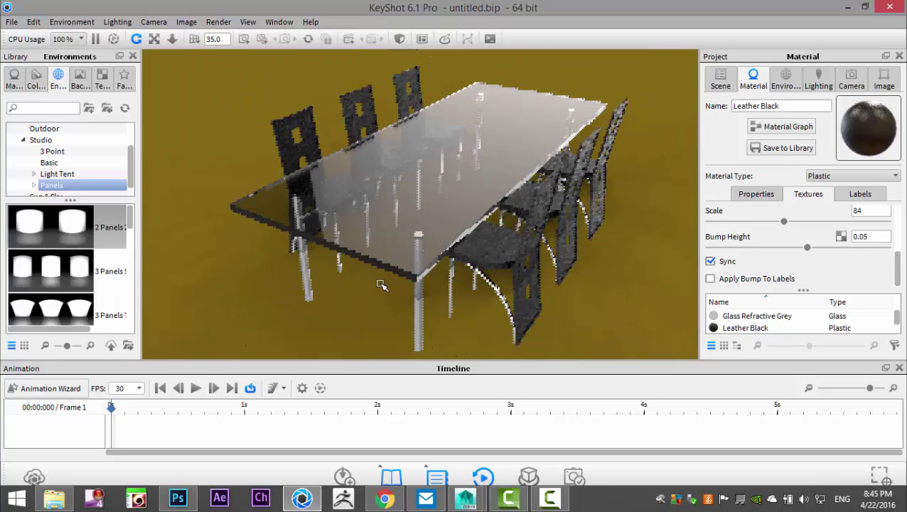